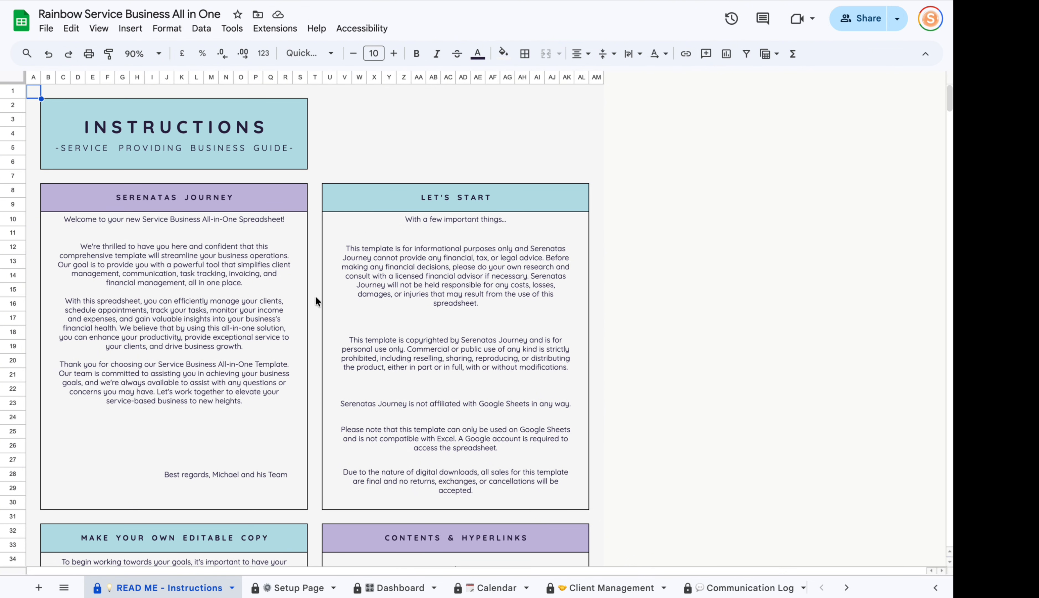
Read down the READ ME instructions to the Client Management section.
scroll(315, 296, "down", 5)
scroll(240, 263, "down", 7)
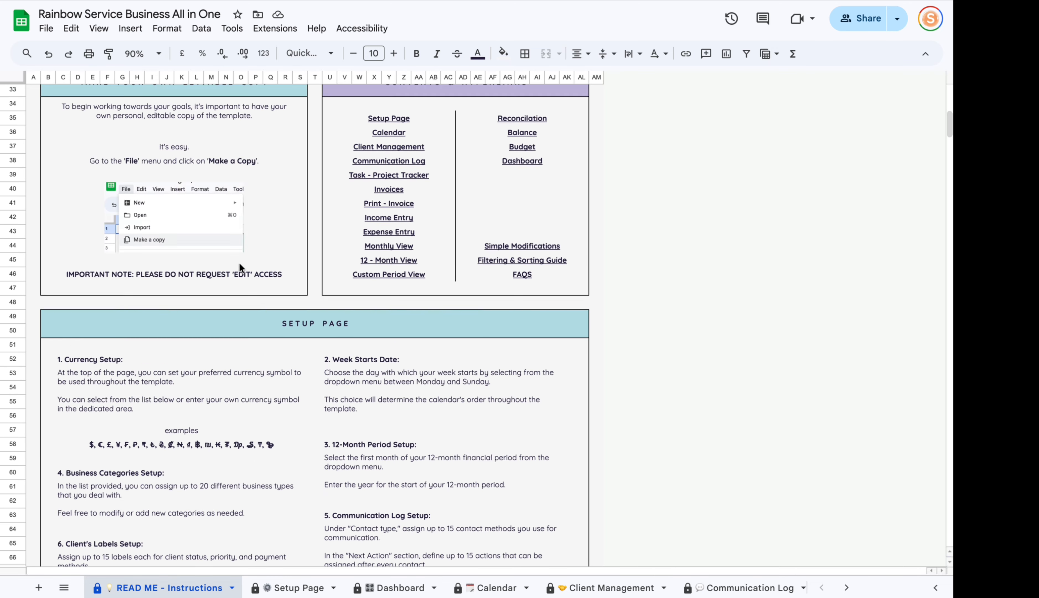
scroll(433, 290, "up", 3)
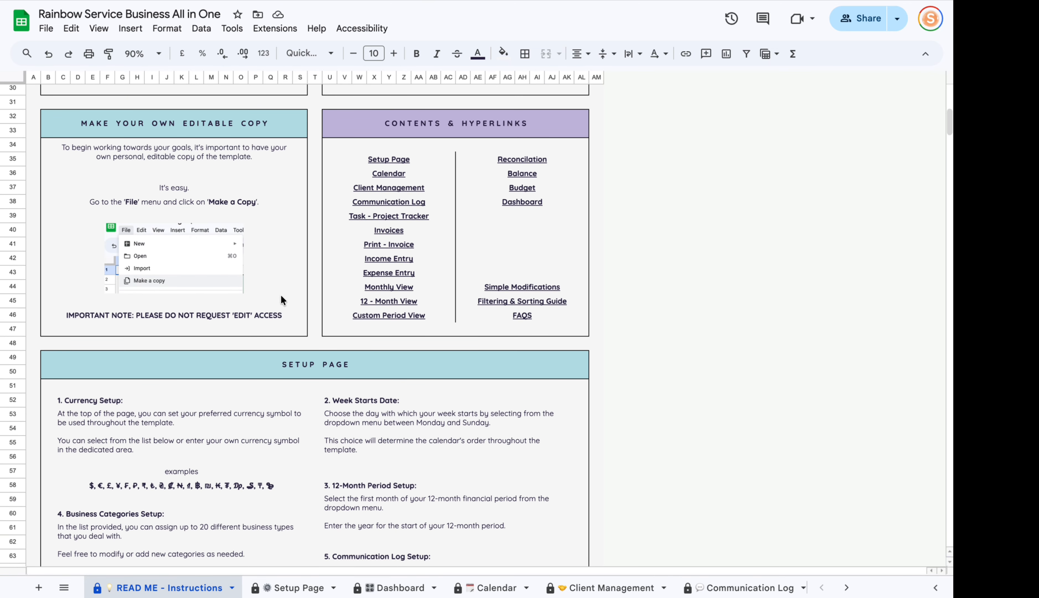
scroll(199, 186, "down", 5)
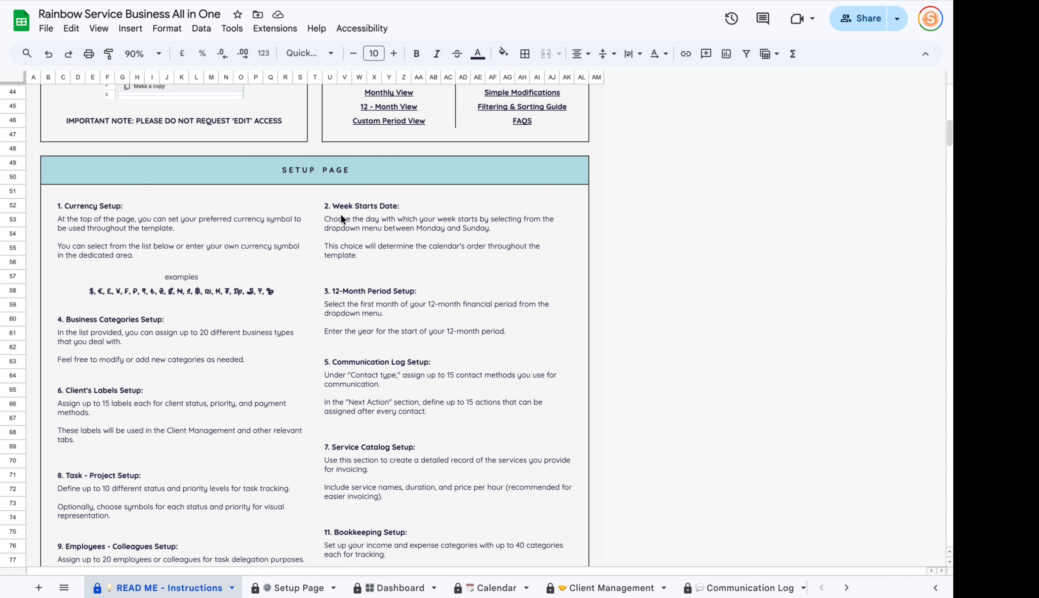
scroll(341, 216, "down", 10)
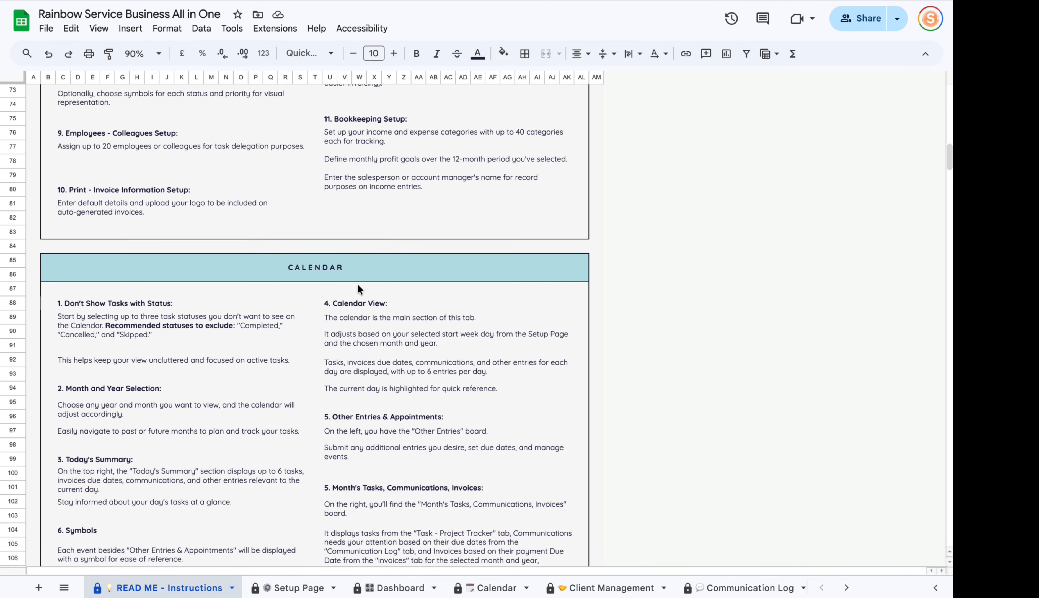
scroll(358, 288, "down", 4)
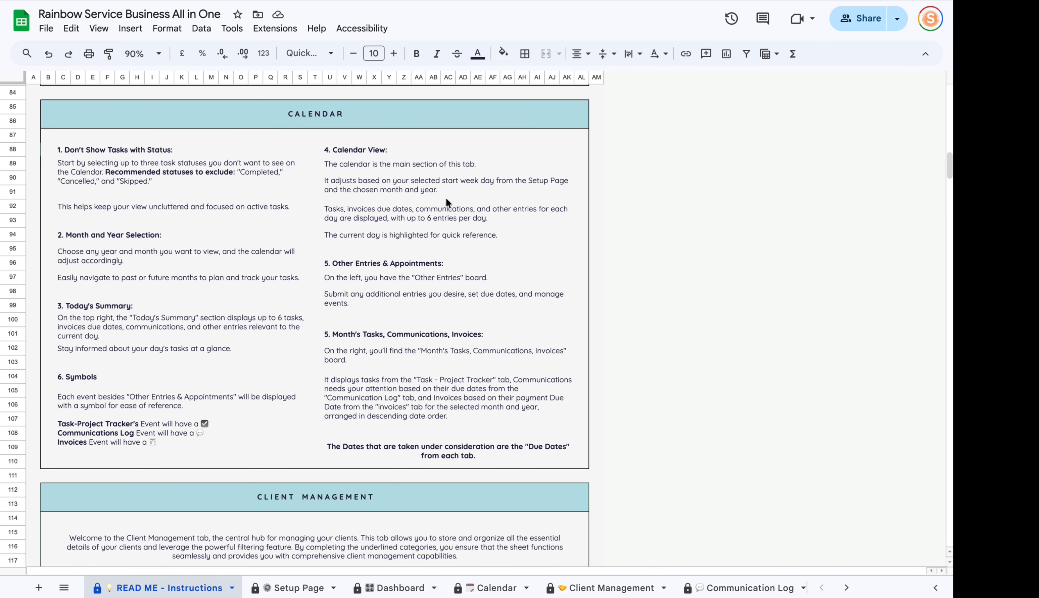
scroll(330, 339, "down", 5)
left_click(275, 271)
scroll(194, 392, "down", 5)
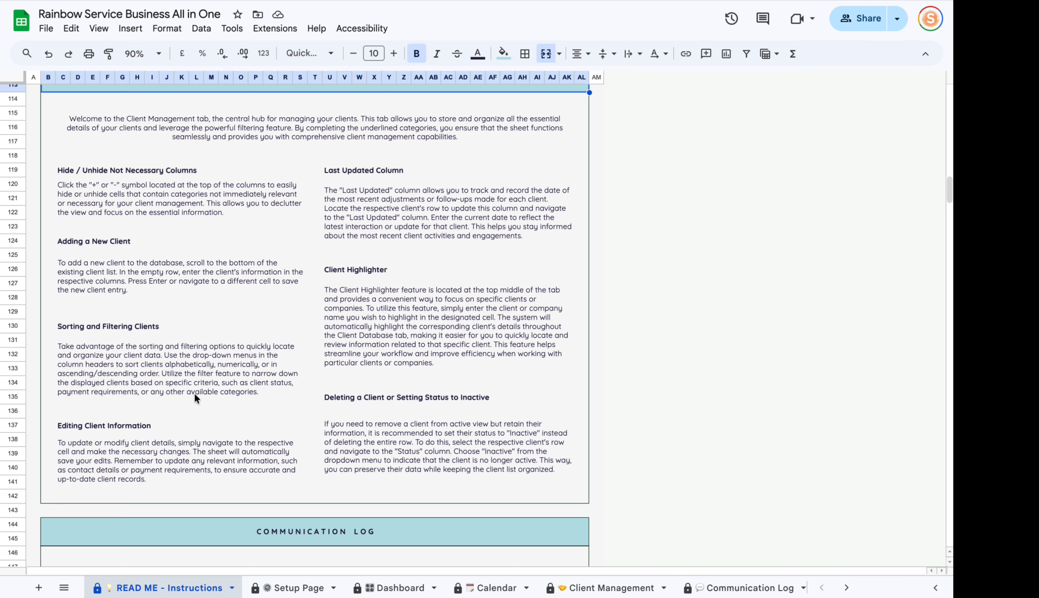
scroll(206, 395, "down", 10)
scroll(419, 363, "up", 20)
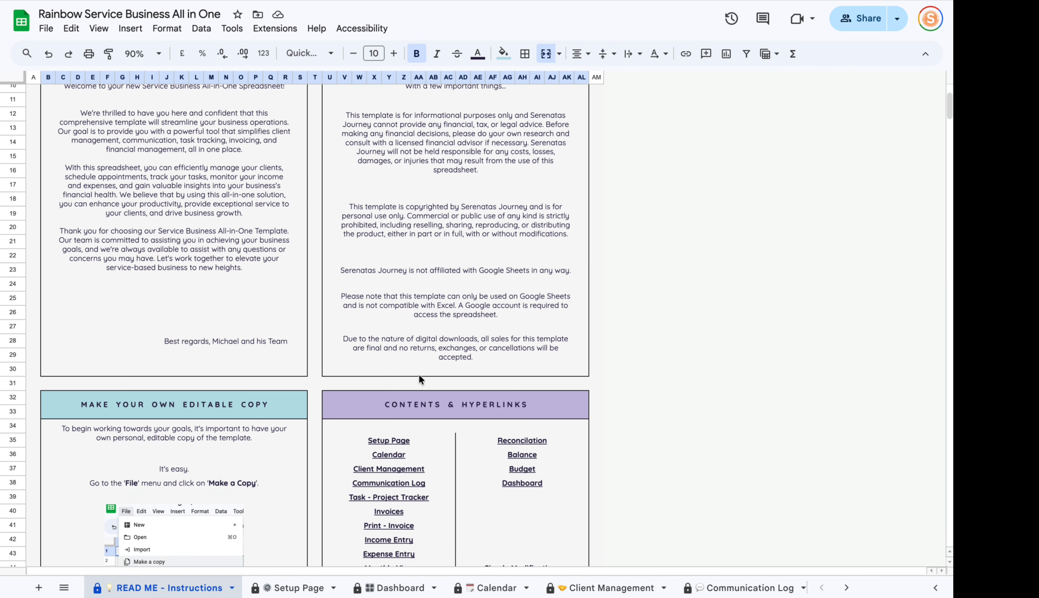
scroll(419, 375, "up", 3)
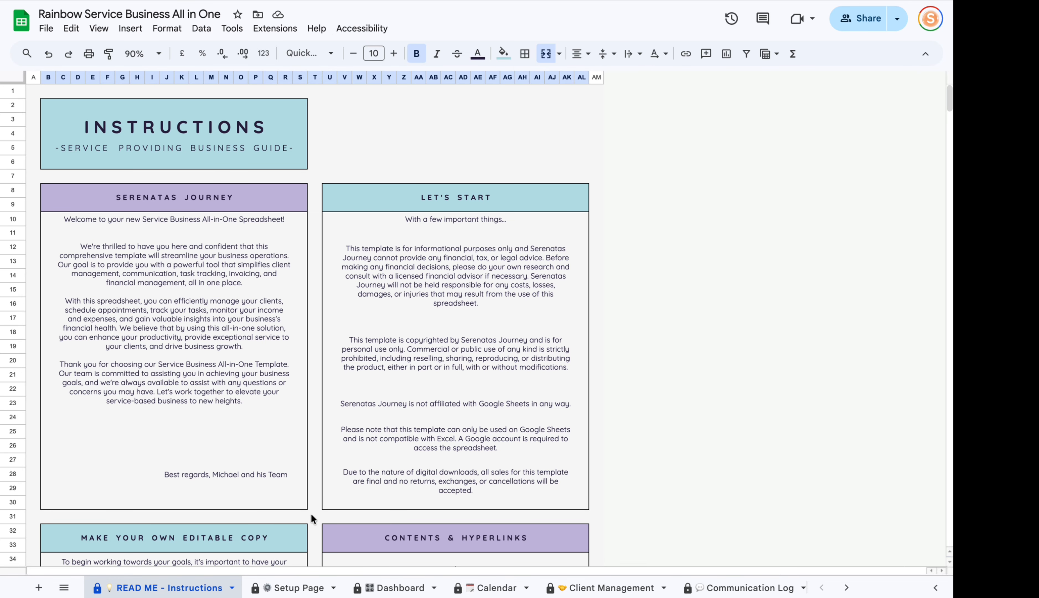
Finish skimming the instructions and move on to the Setup Page sheet.
scroll(311, 512, "down", 5)
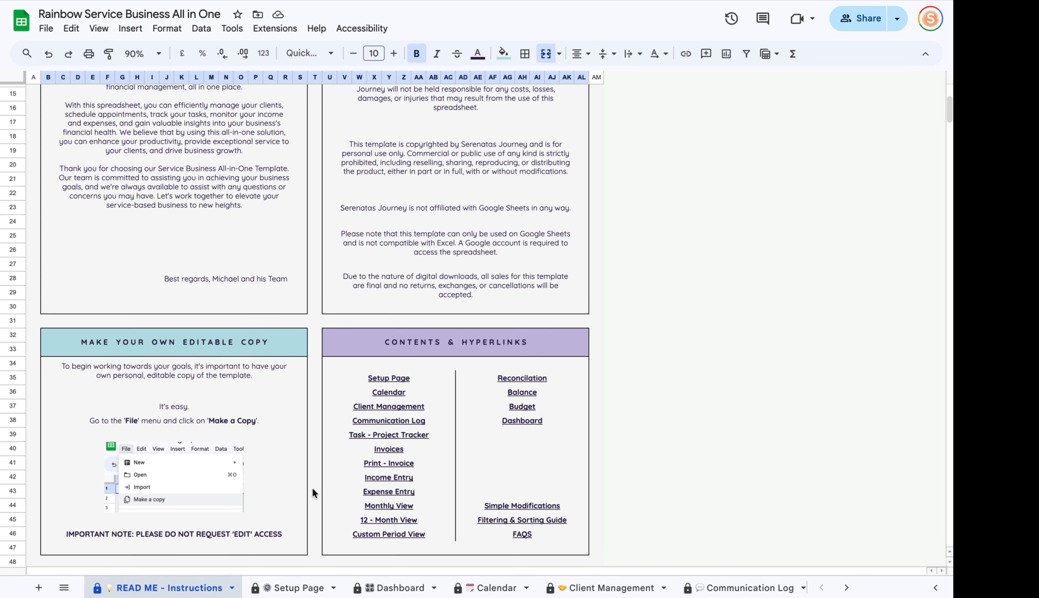
left_click(309, 421)
scroll(317, 412, "down", 6)
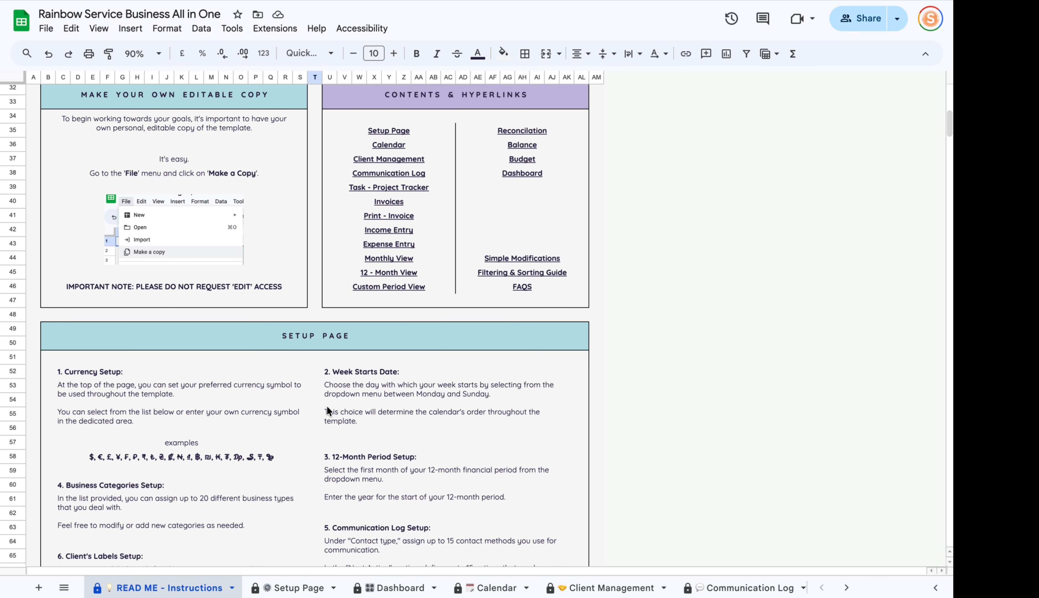
scroll(326, 408, "up", 10)
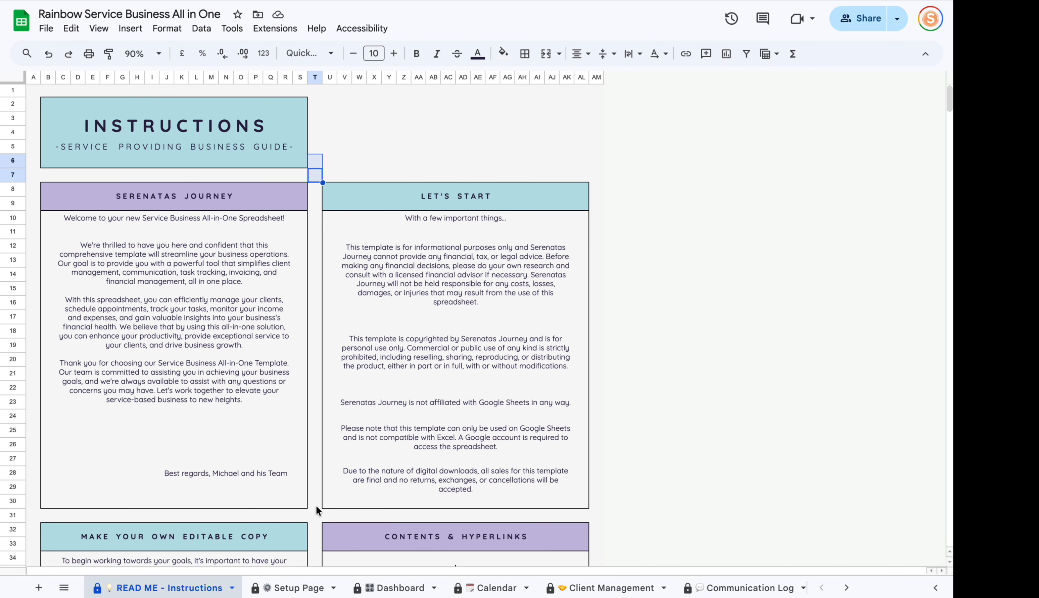
left_click(289, 589)
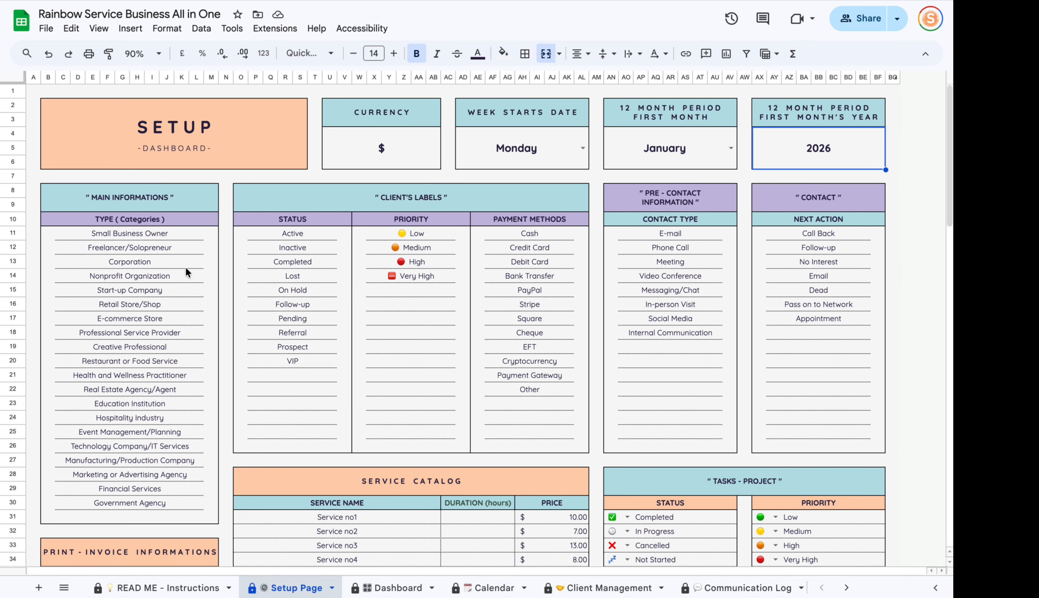
left_click_drag(130, 232, 115, 496)
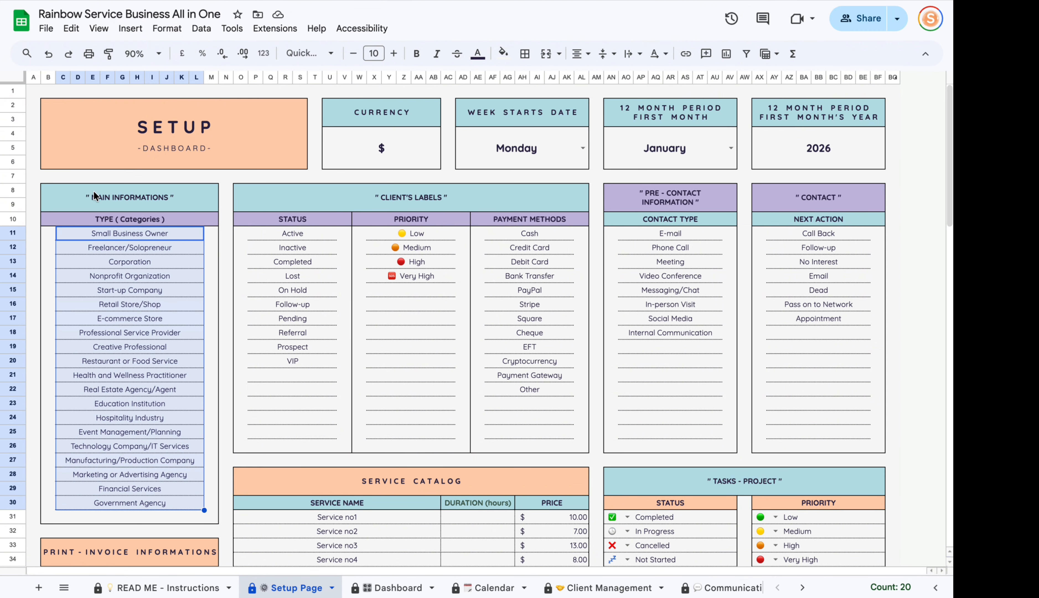
mouse_move(115, 200)
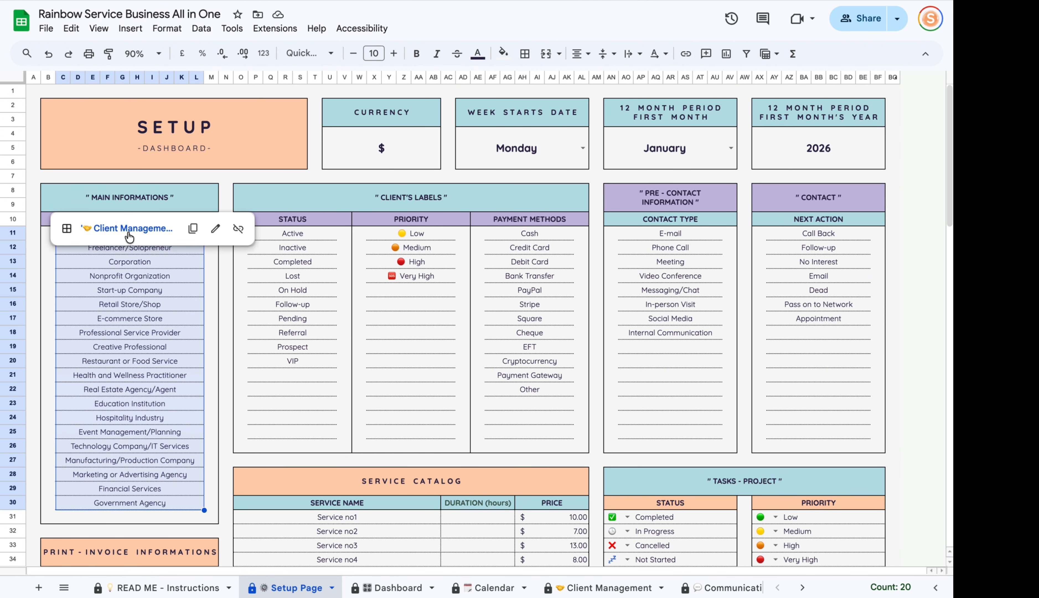
left_click(188, 305)
left_click(137, 233)
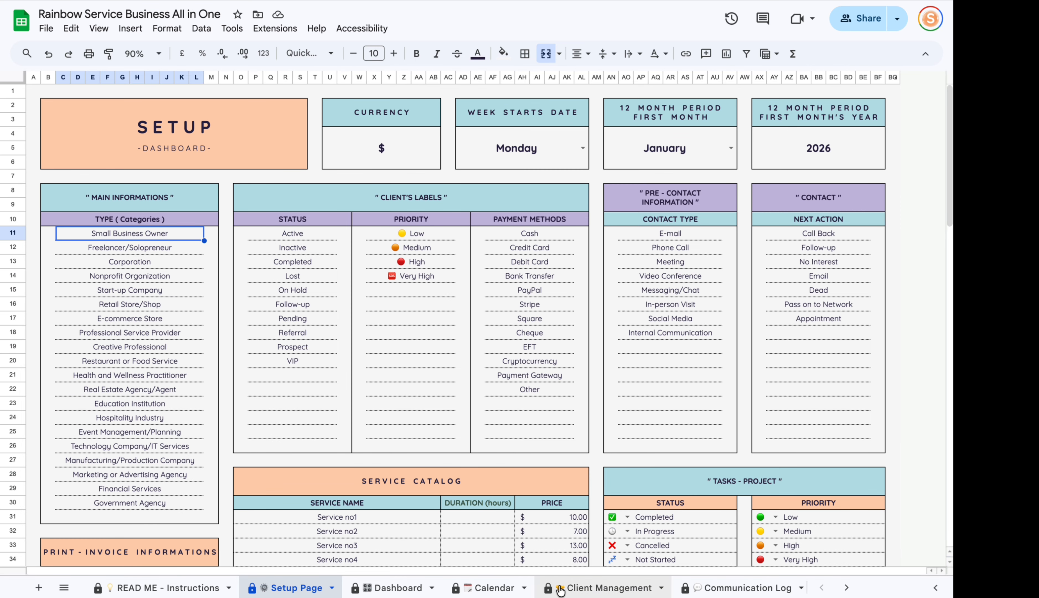
left_click(604, 587)
left_click_drag(511, 570, 181, 569)
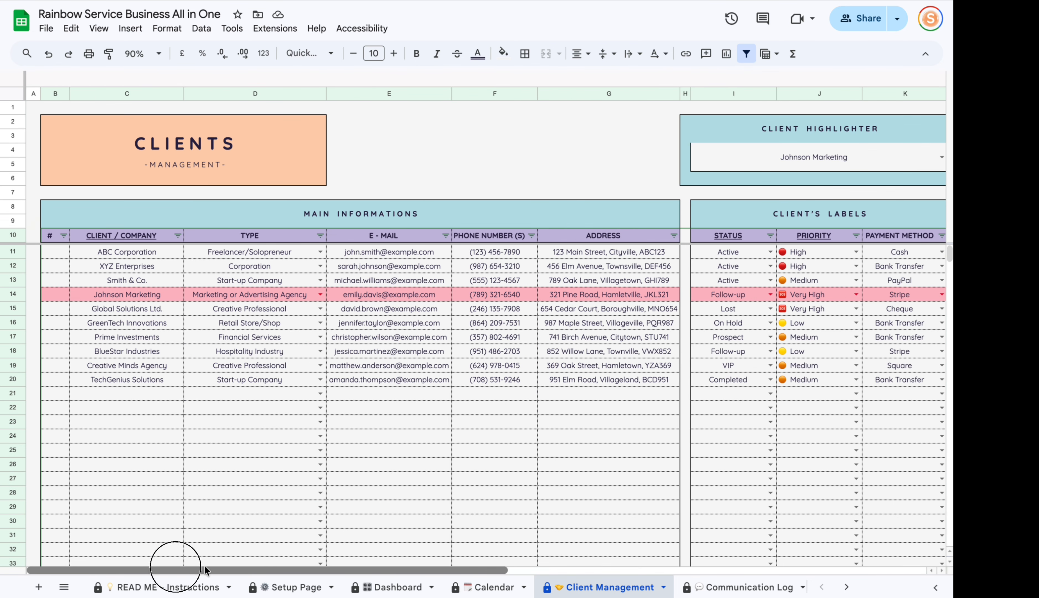
left_click(266, 239)
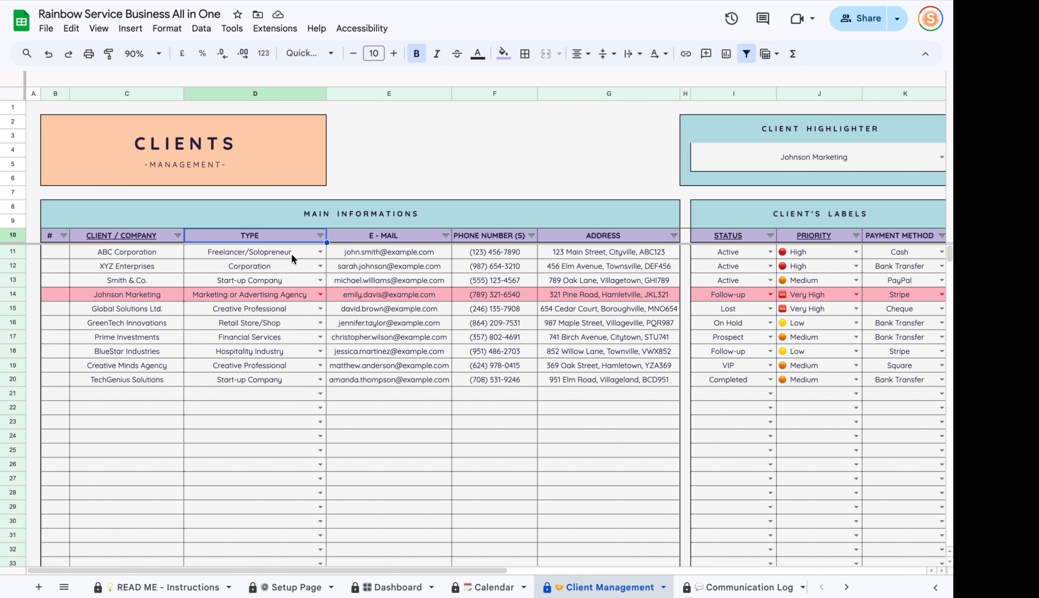
left_click(320, 251)
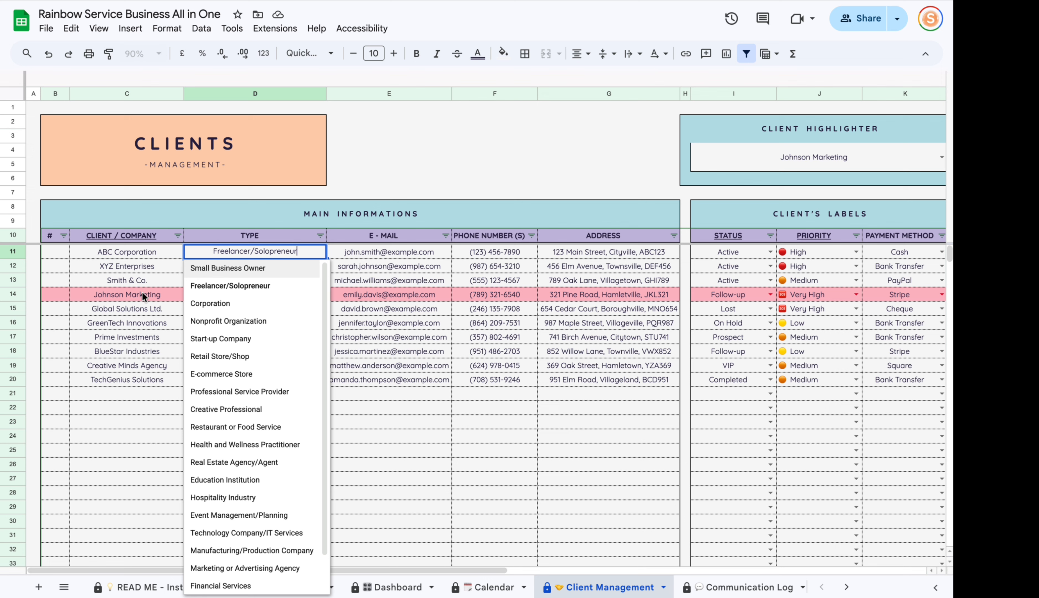
scroll(268, 313, "down", 2)
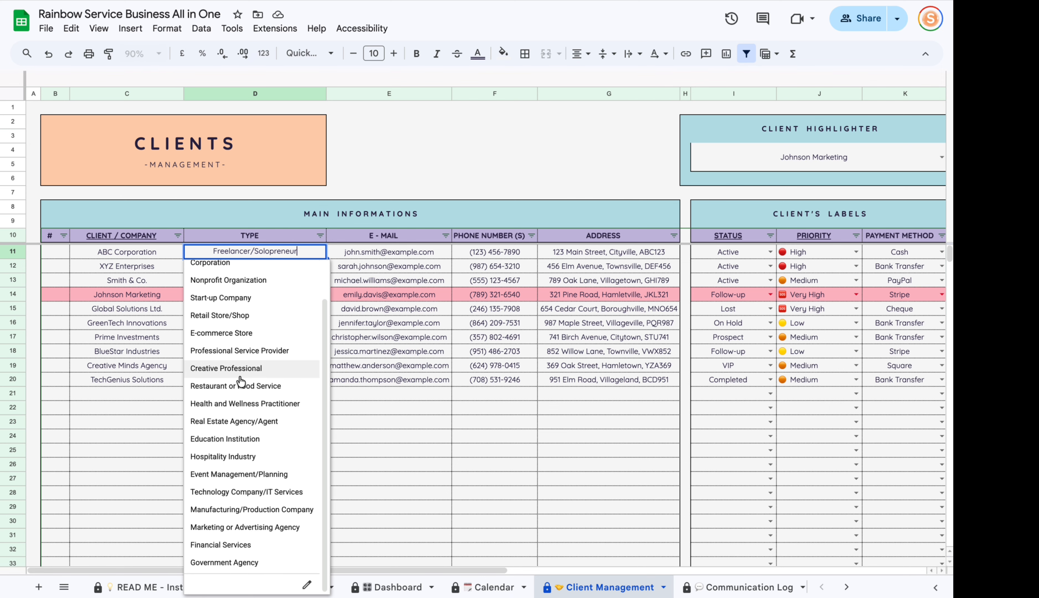
left_click(369, 496)
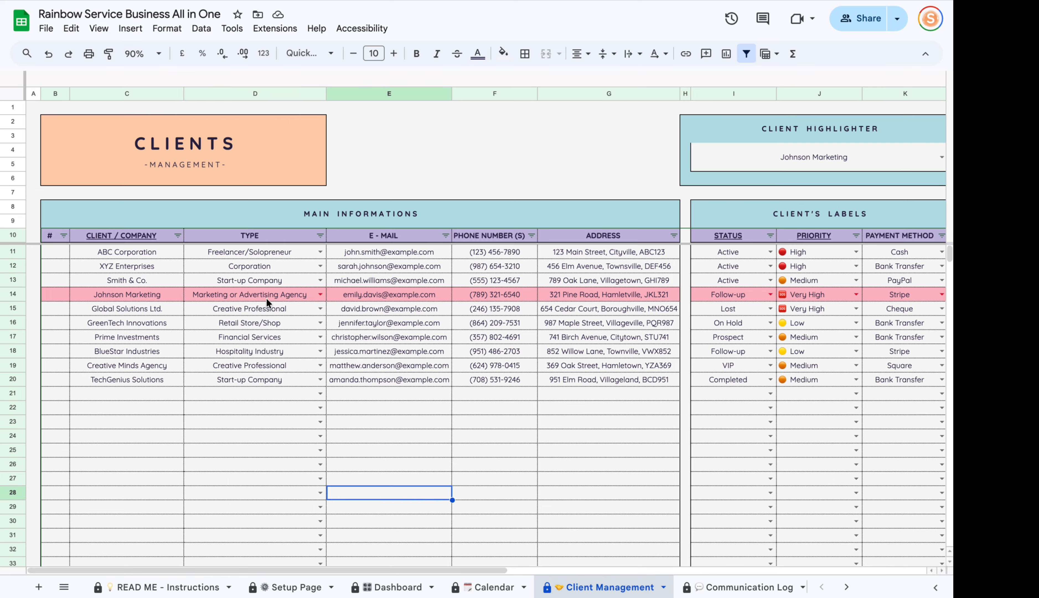
left_click_drag(266, 297, 269, 323)
left_click(289, 587)
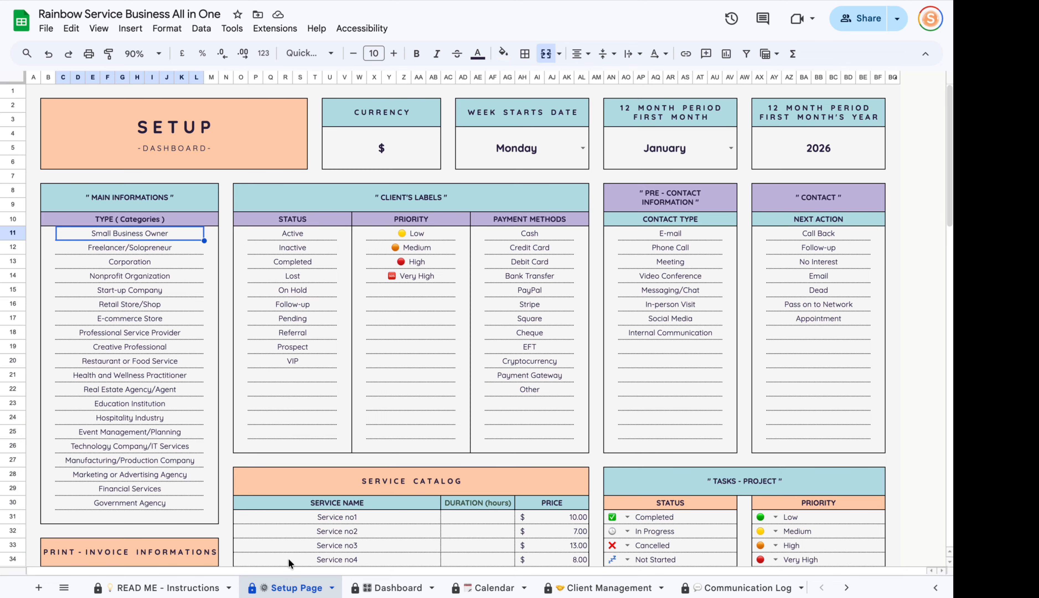
left_click_drag(127, 233, 124, 499)
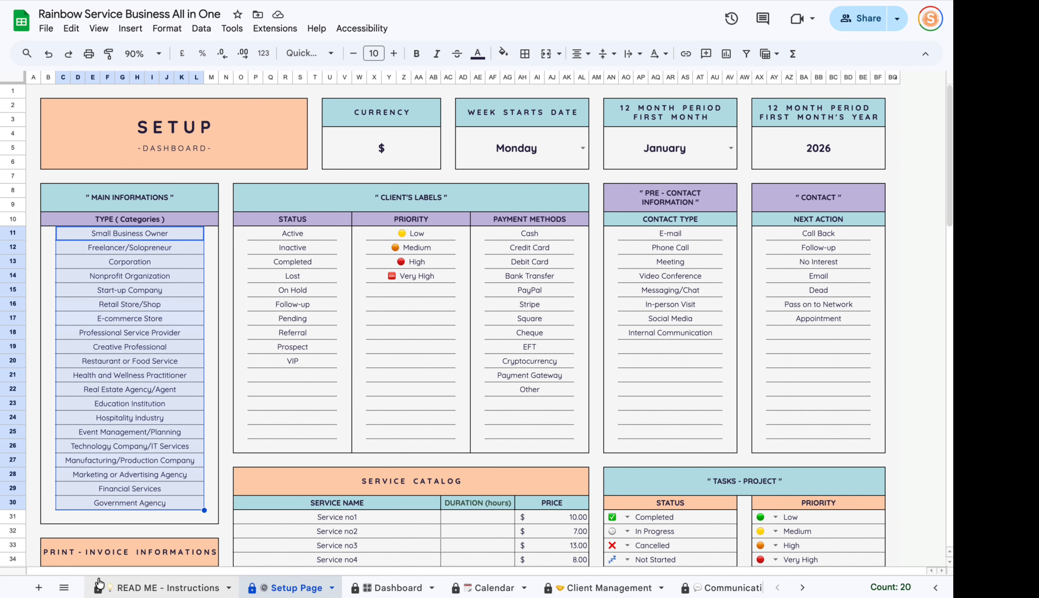
left_click_drag(112, 234, 101, 502)
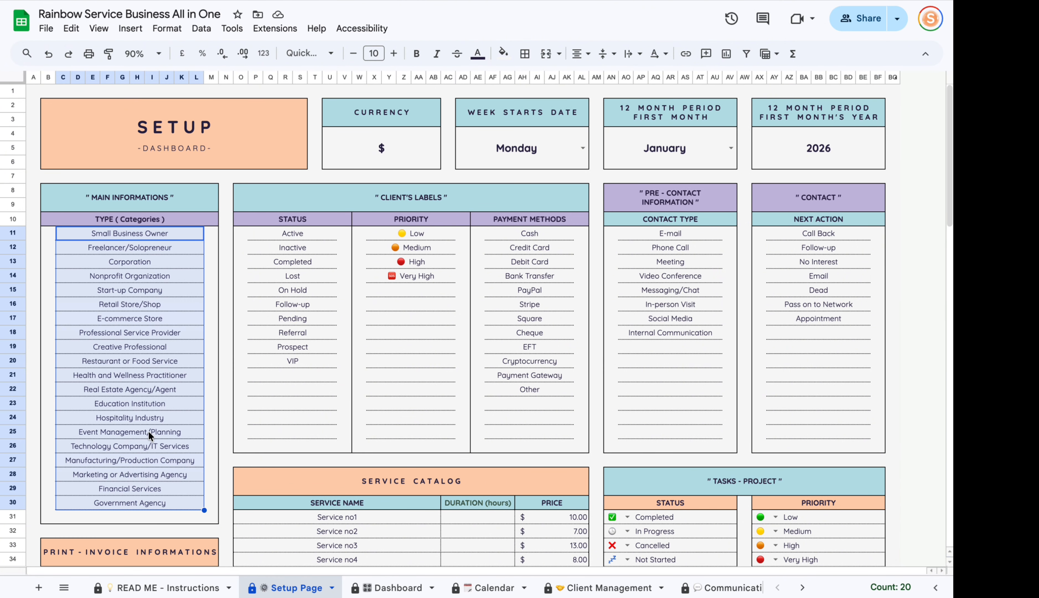
left_click(346, 209)
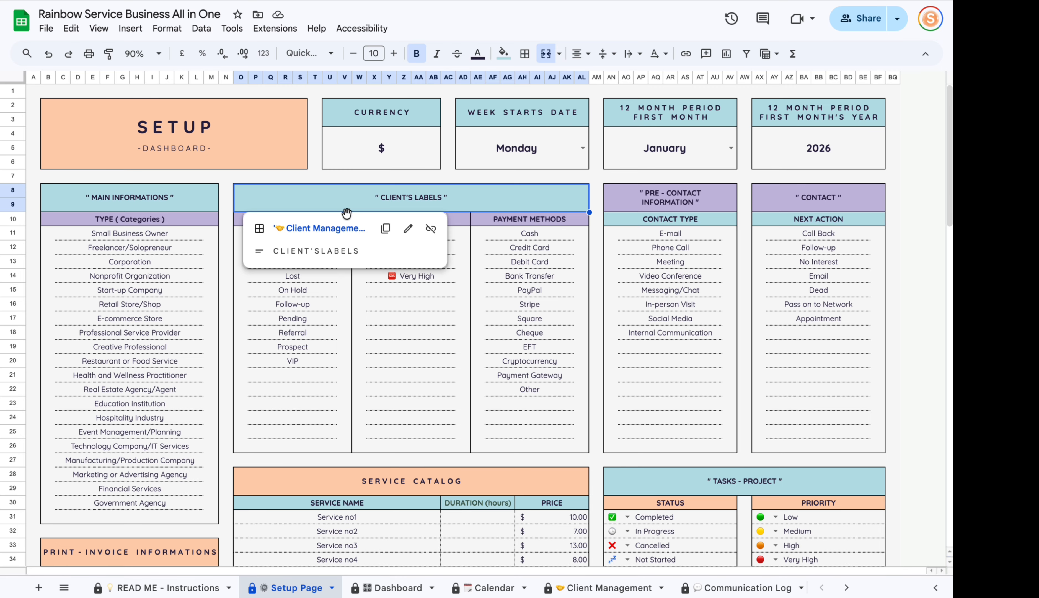
left_click(269, 330)
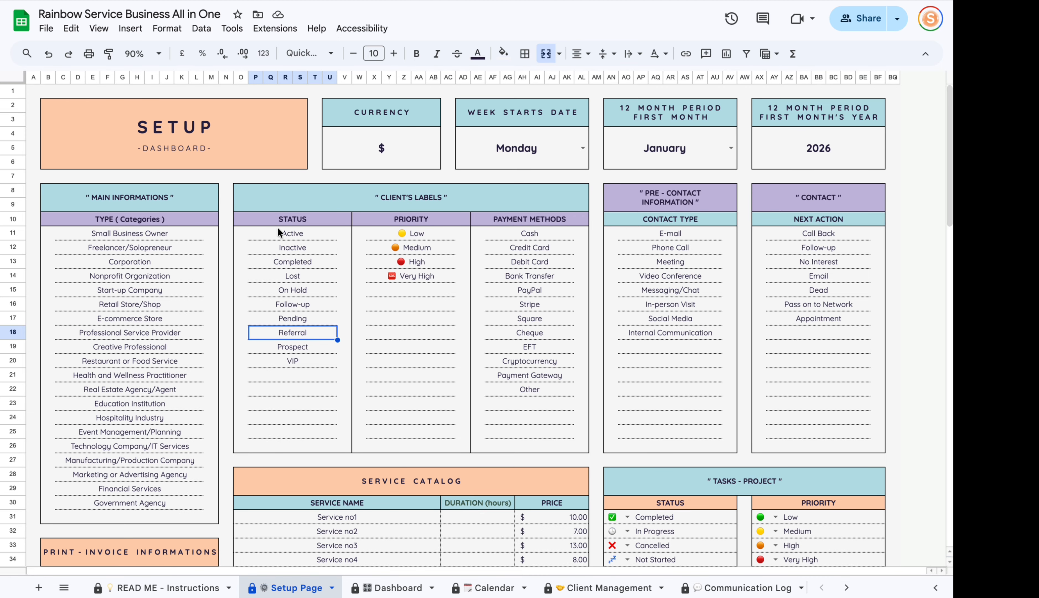
left_click(593, 586)
left_click_drag(443, 571, 484, 572)
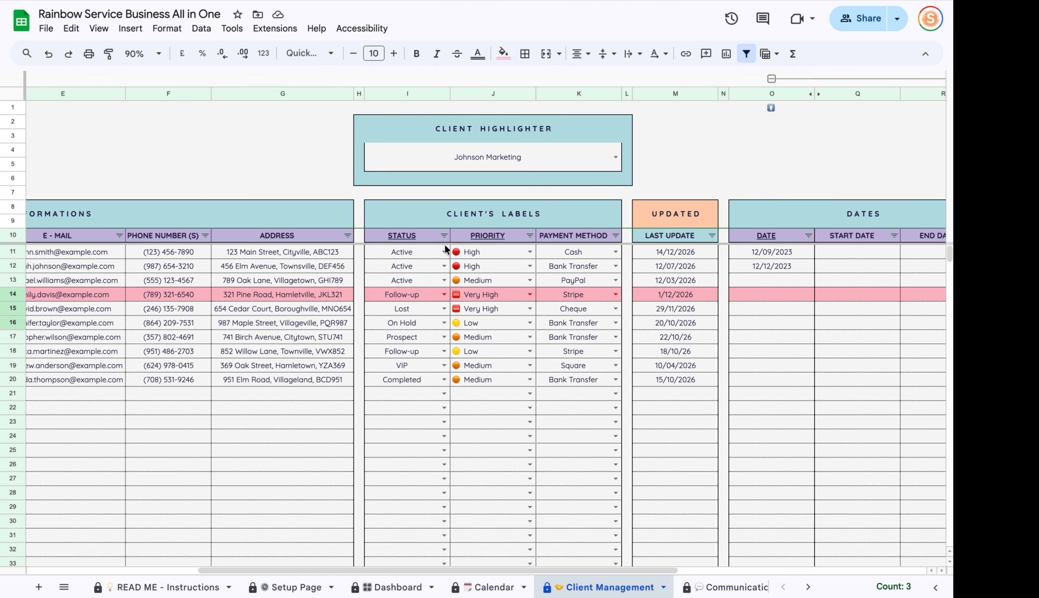
left_click(441, 254)
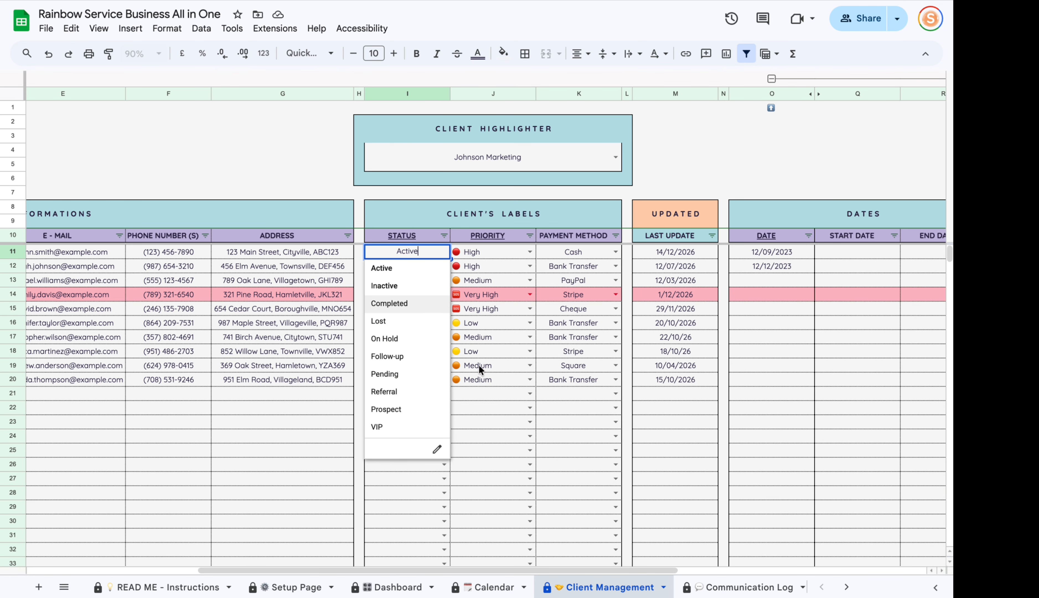
left_click(499, 407)
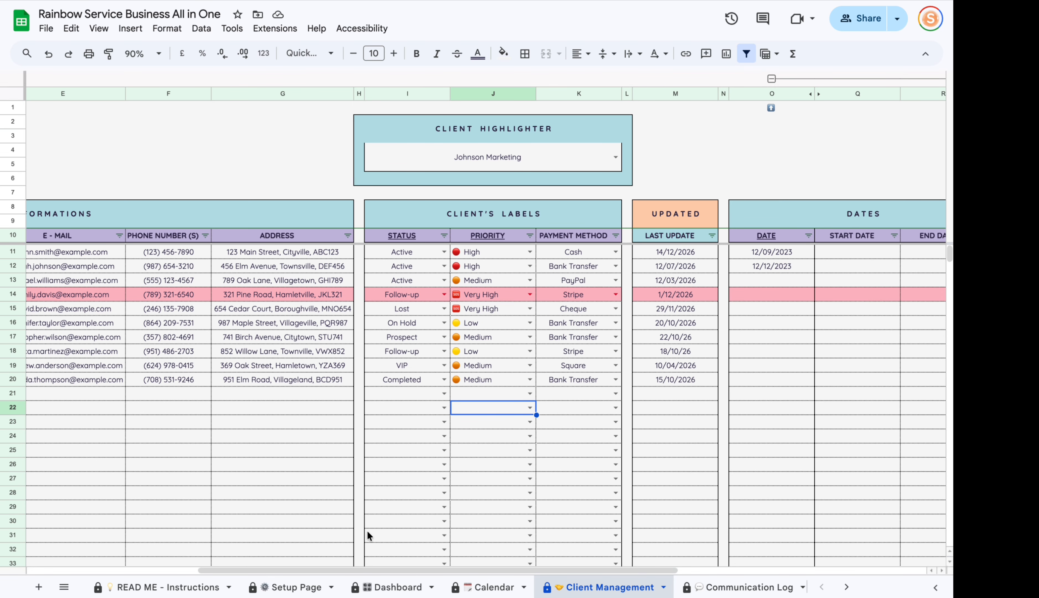
left_click(375, 587)
left_click(292, 587)
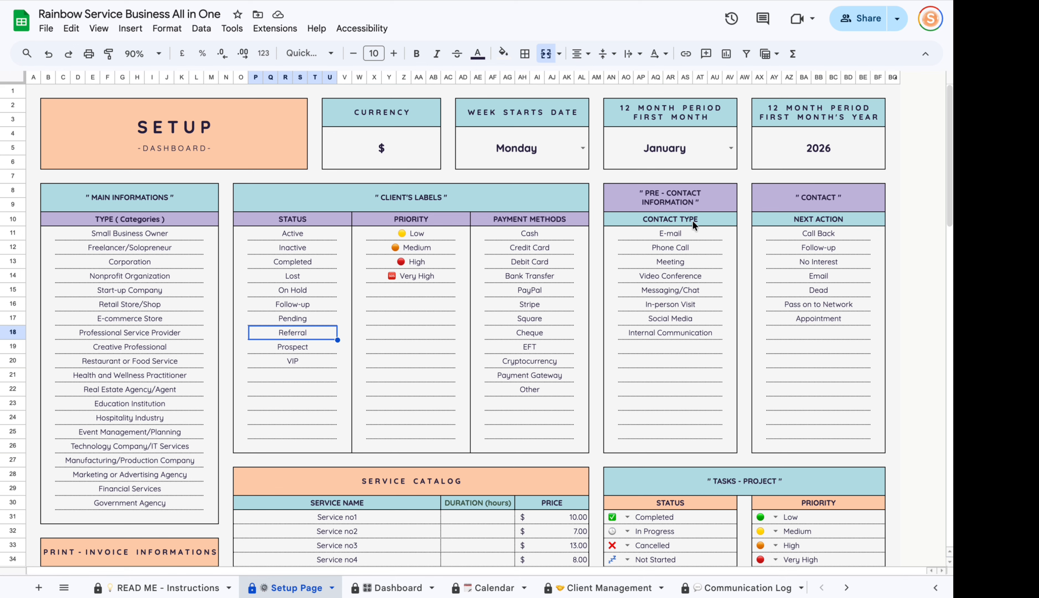
scroll(825, 225, "down", 7)
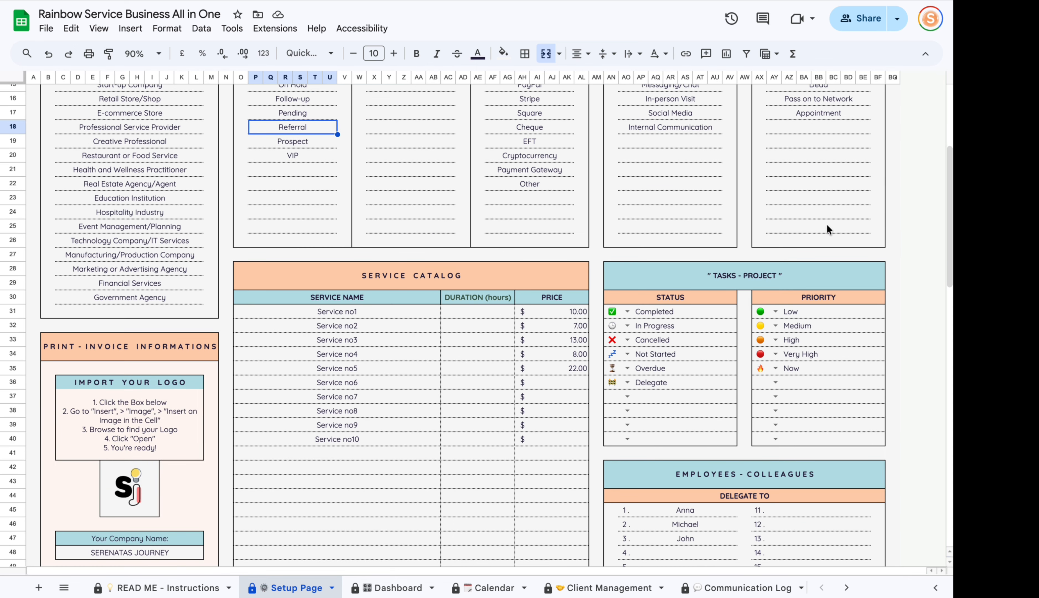
scroll(828, 225, "up", 7)
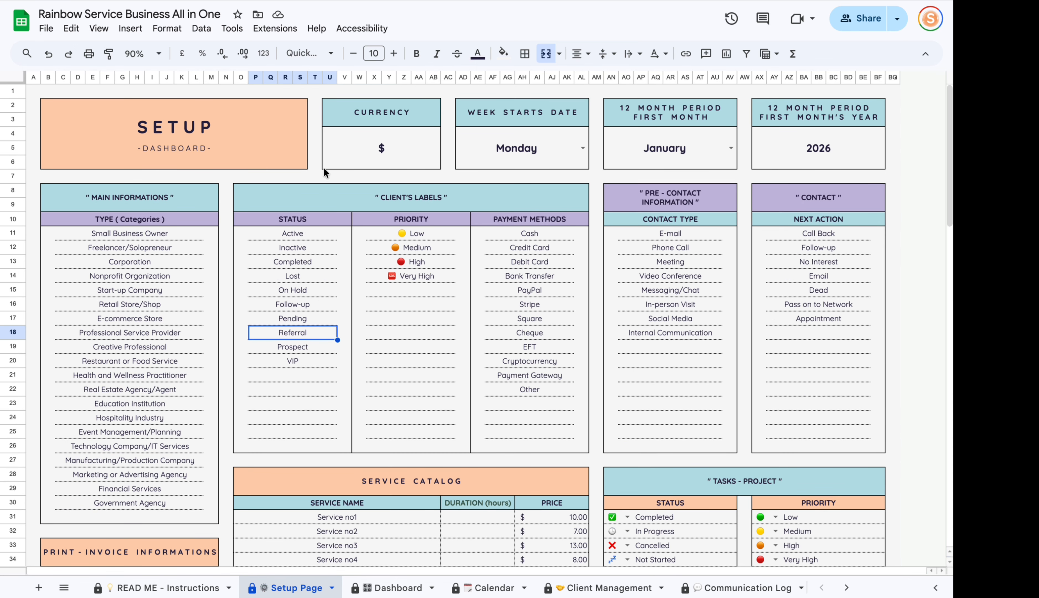
left_click(376, 159)
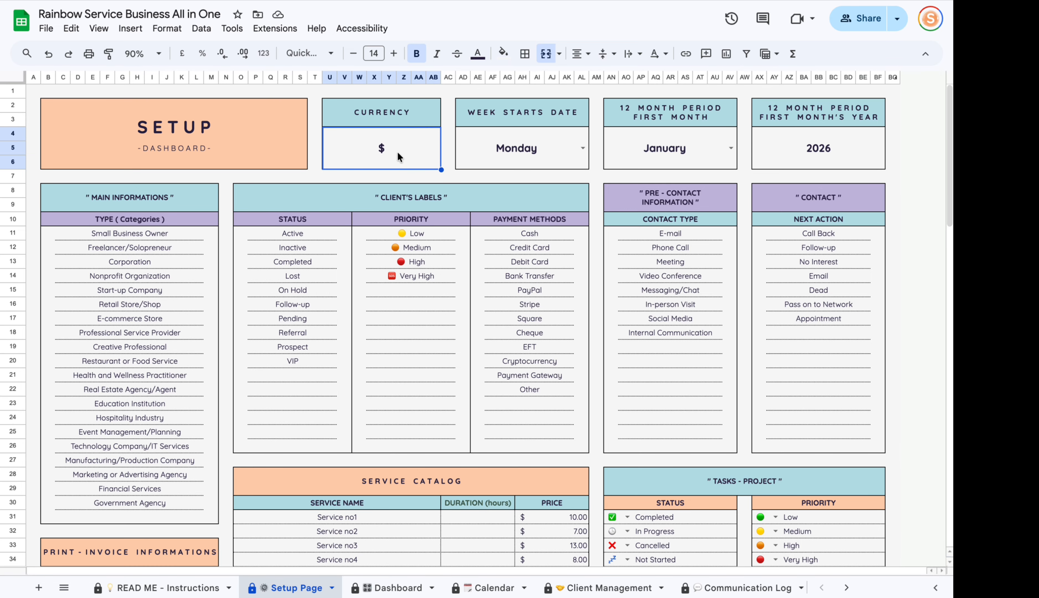
type("AUD")
left_click(457, 179)
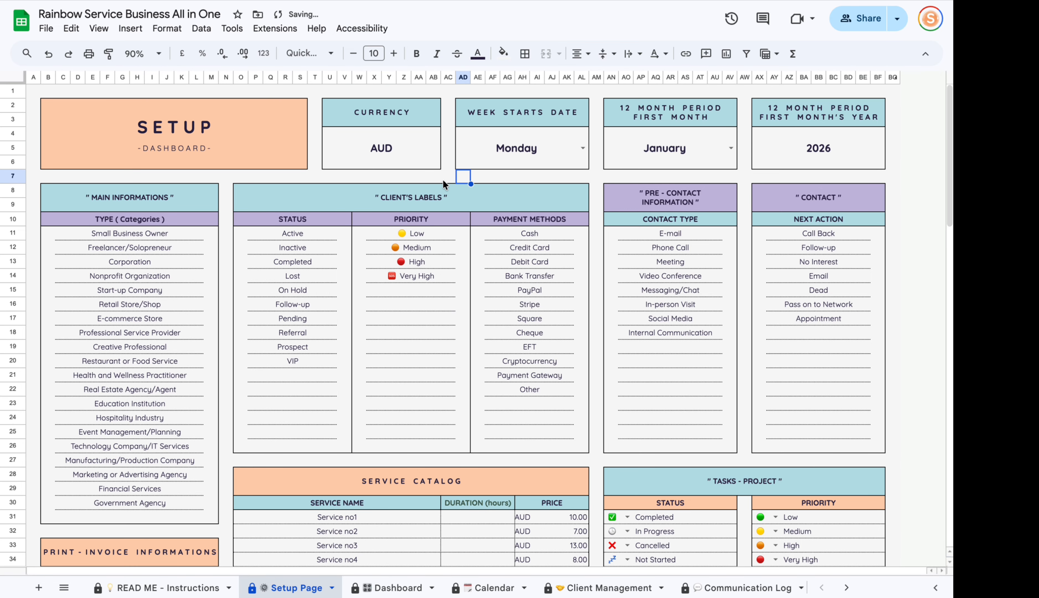
double_click(393, 140)
type("$")
key("Return")
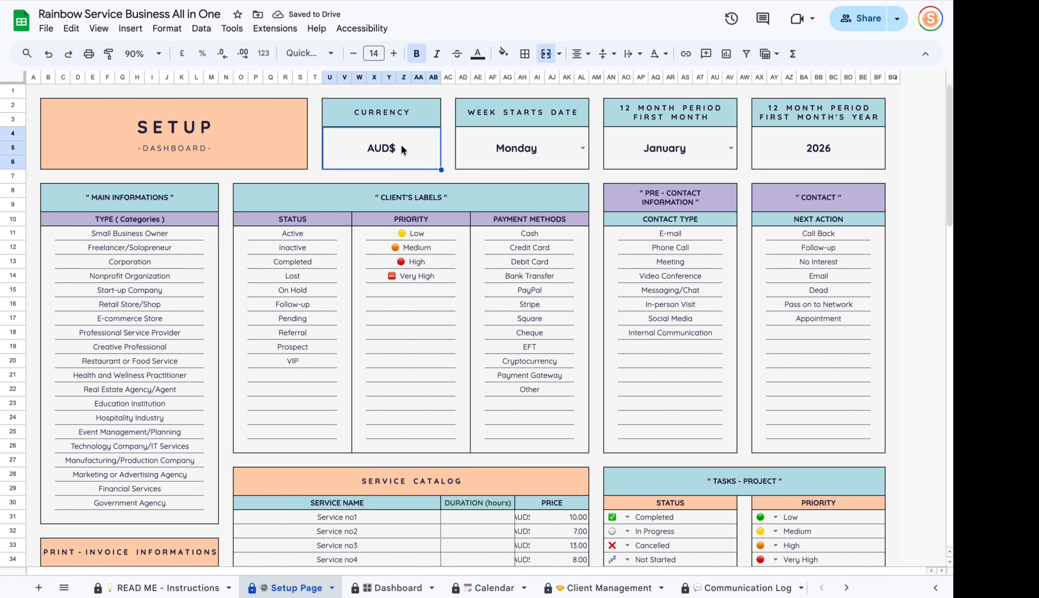
type("$")
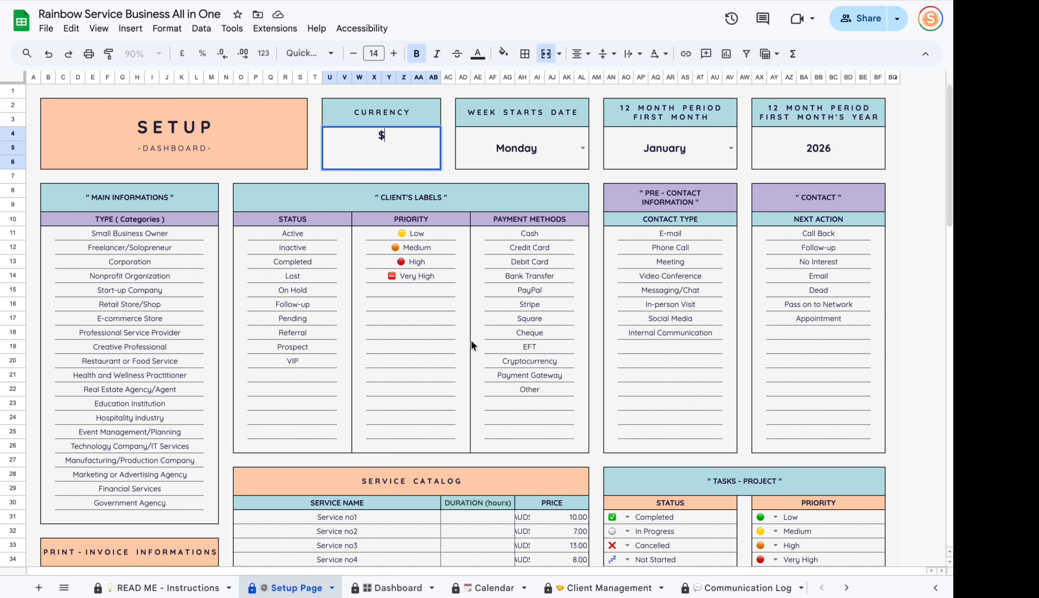
left_click(515, 151)
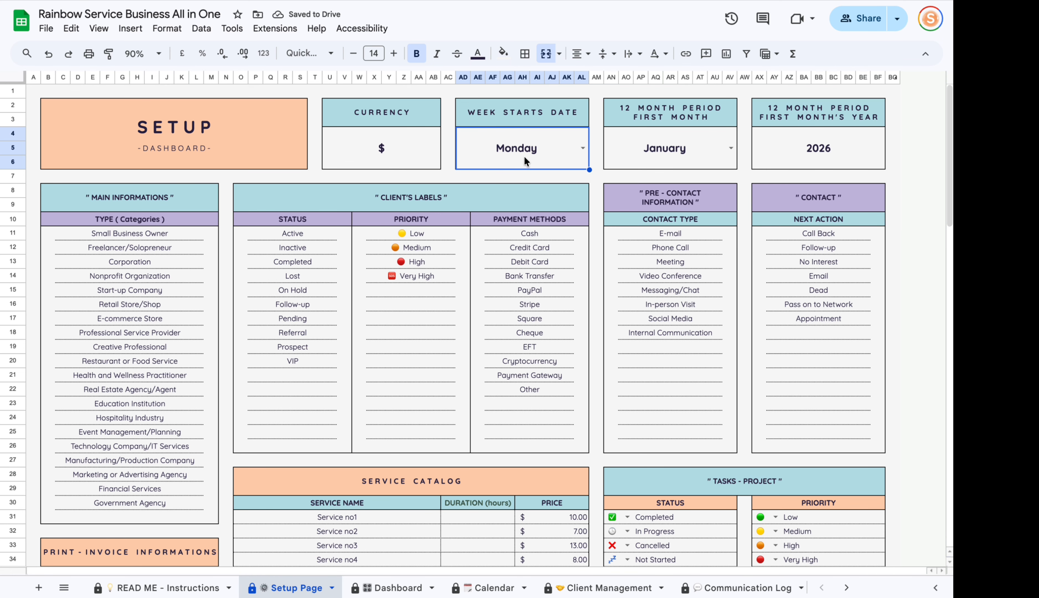
left_click(584, 148)
left_click(494, 179)
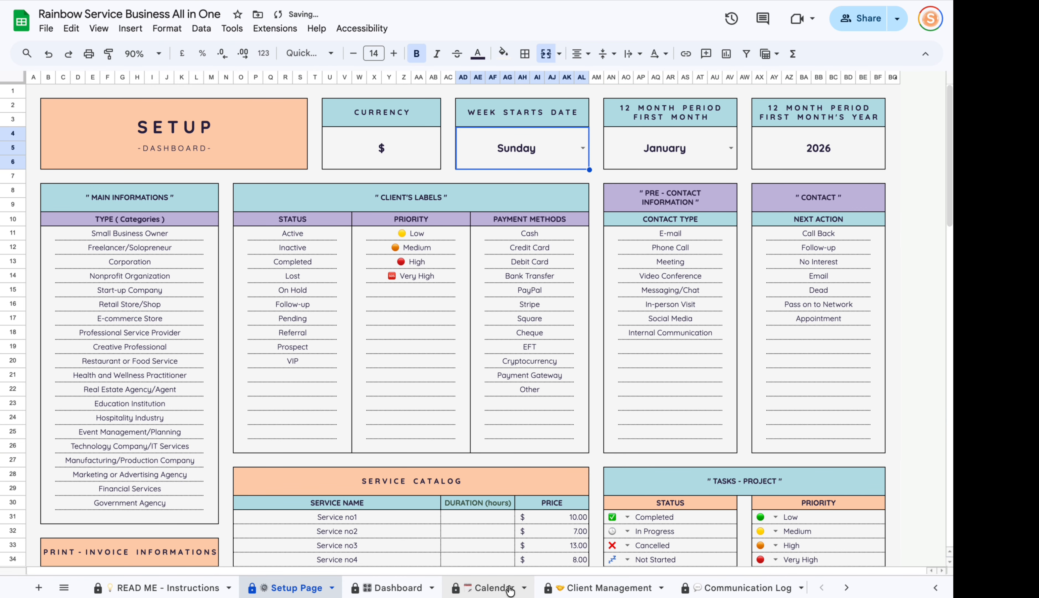
left_click(491, 587)
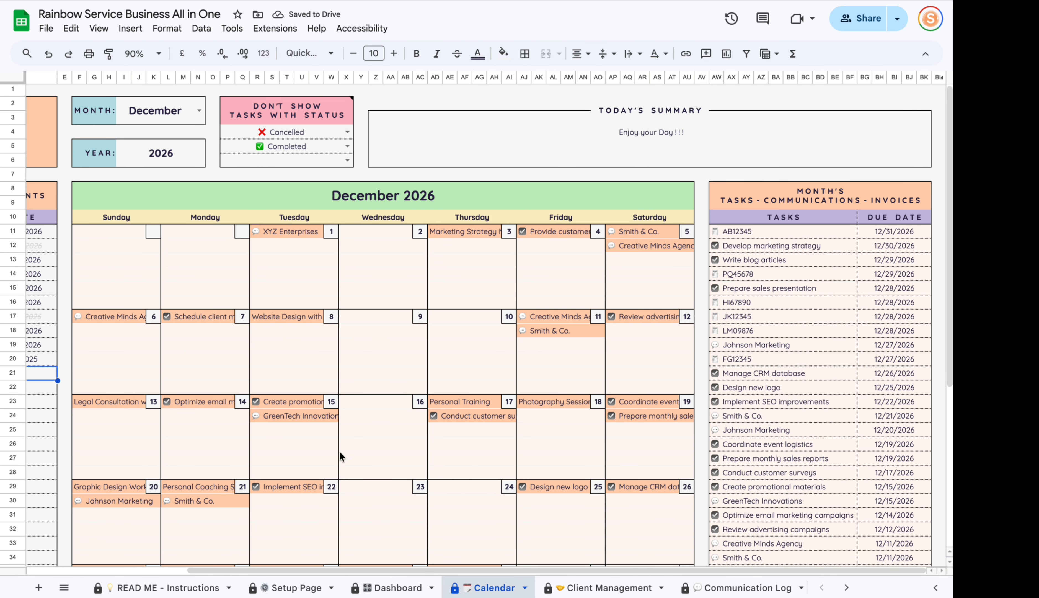
left_click(297, 588)
key("ctrl+z")
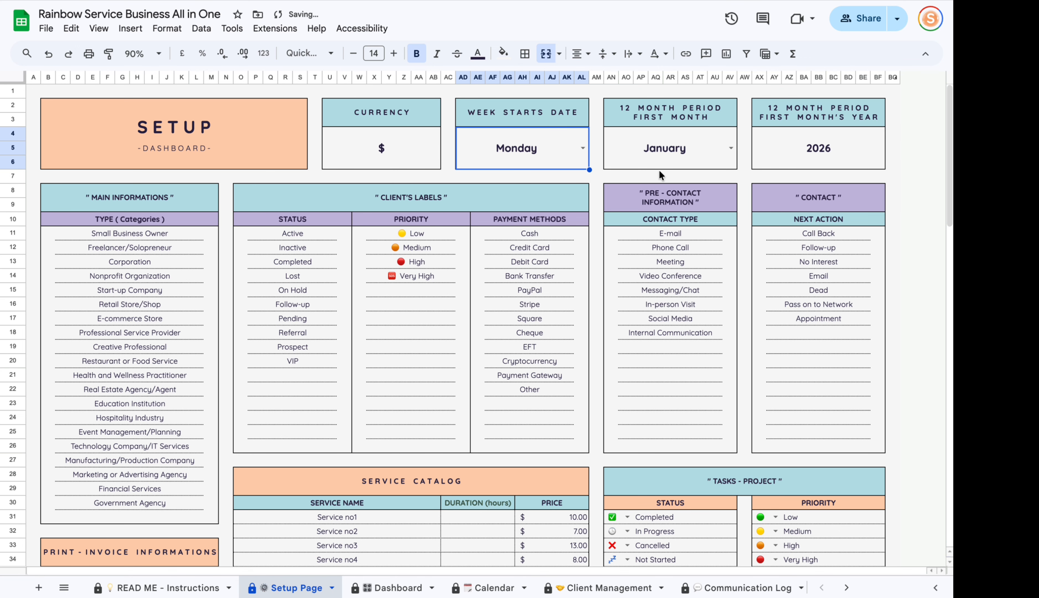
left_click(674, 152)
left_click(812, 151)
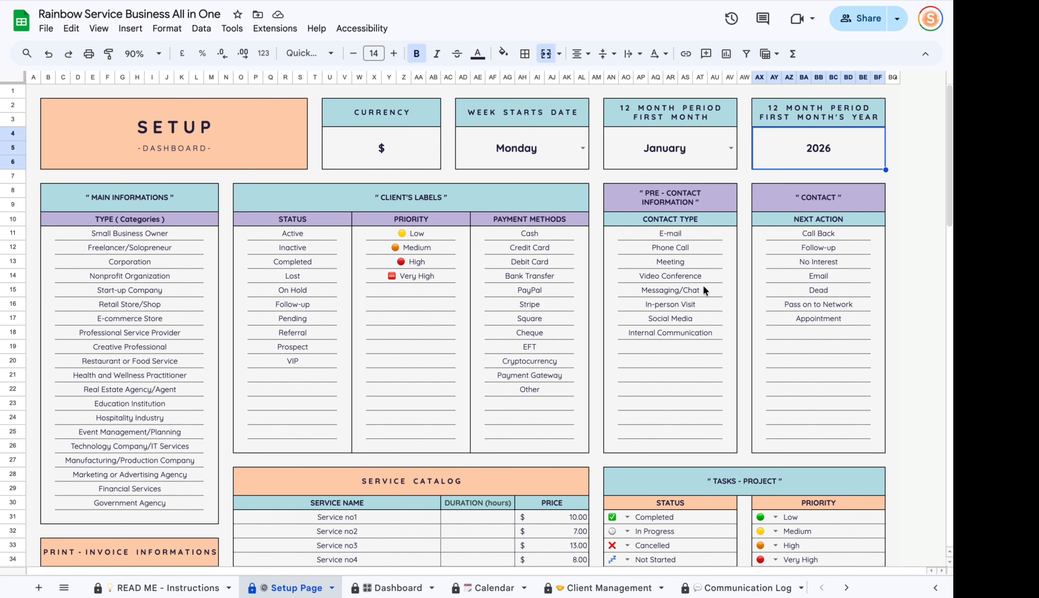
scroll(685, 412, "down", 6)
scroll(654, 584, "down", 3)
scroll(654, 584, "down", 4)
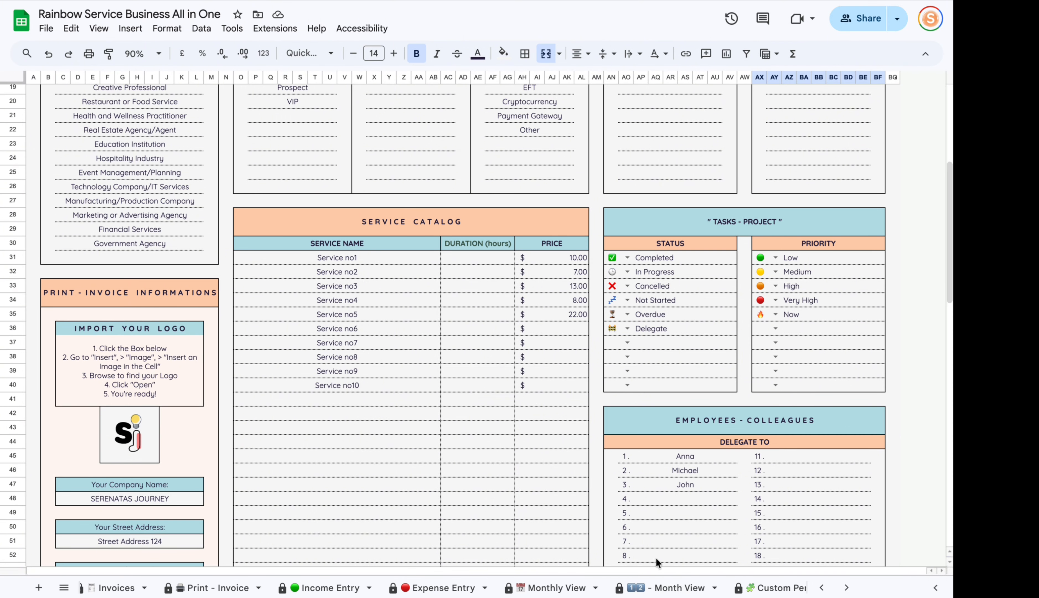
scroll(655, 557, "up", 4)
left_click(639, 588)
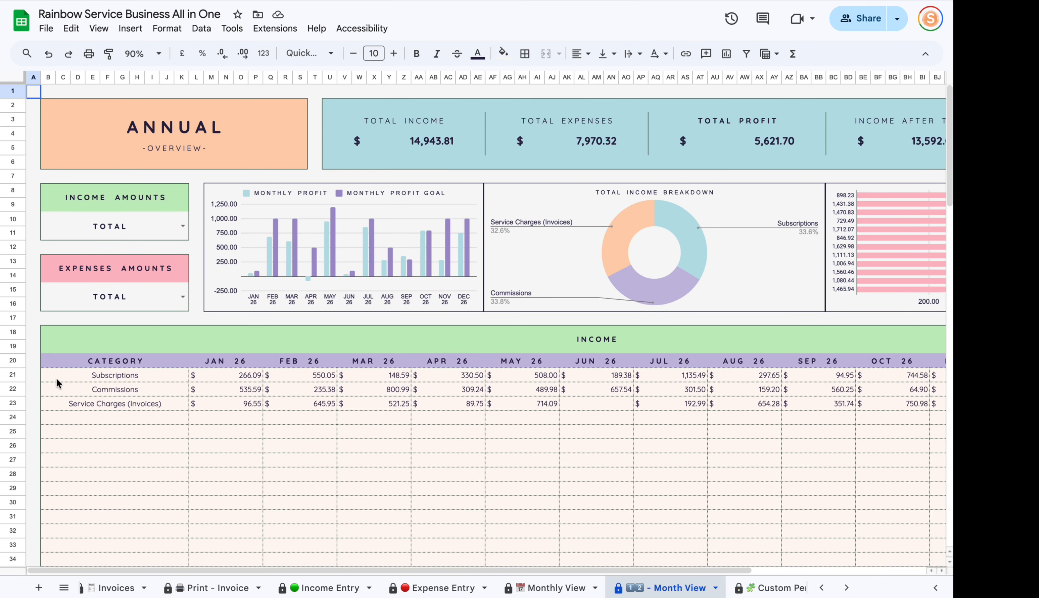
left_click_drag(336, 569, 465, 568)
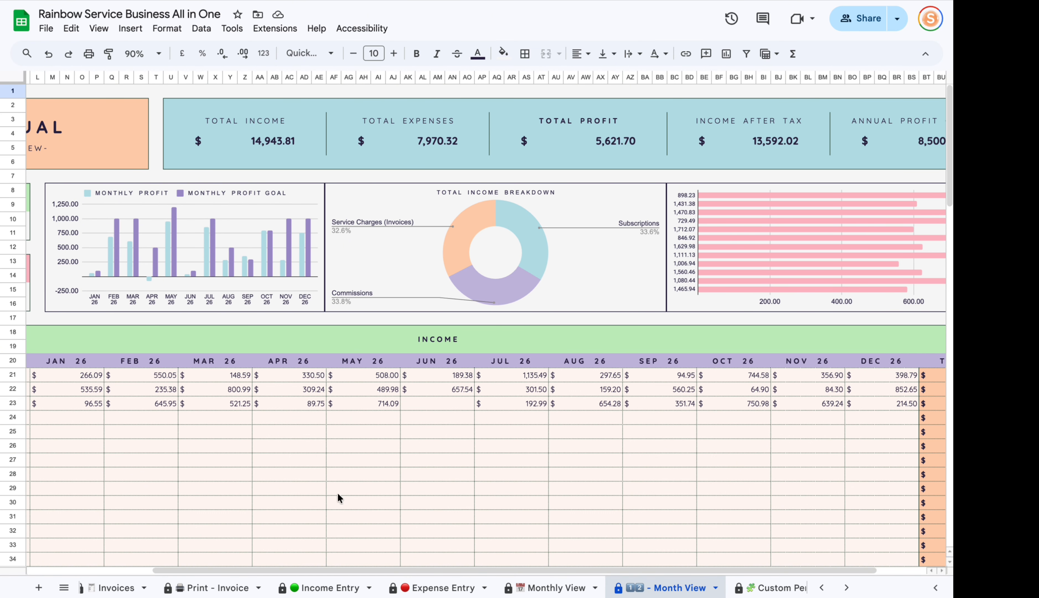
left_click(68, 360)
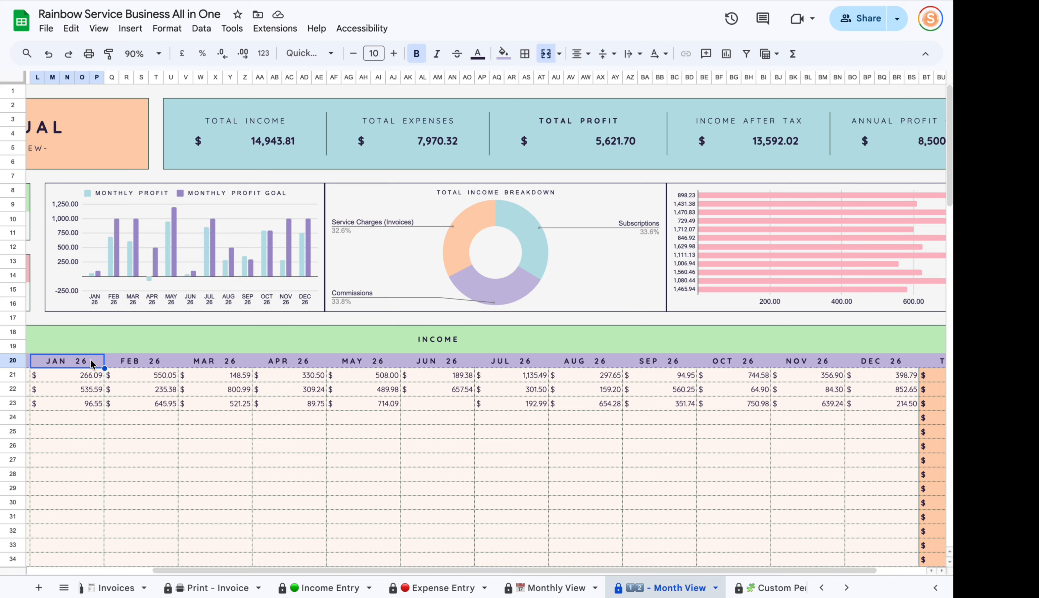
scroll(214, 582, "up", 5)
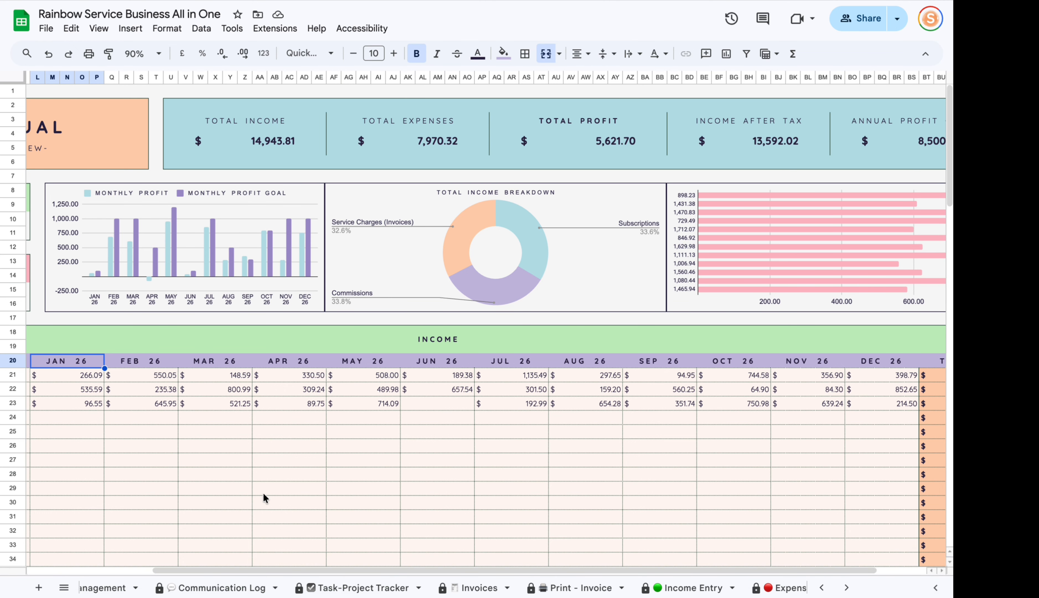
scroll(221, 583, "up", 5)
left_click(114, 588)
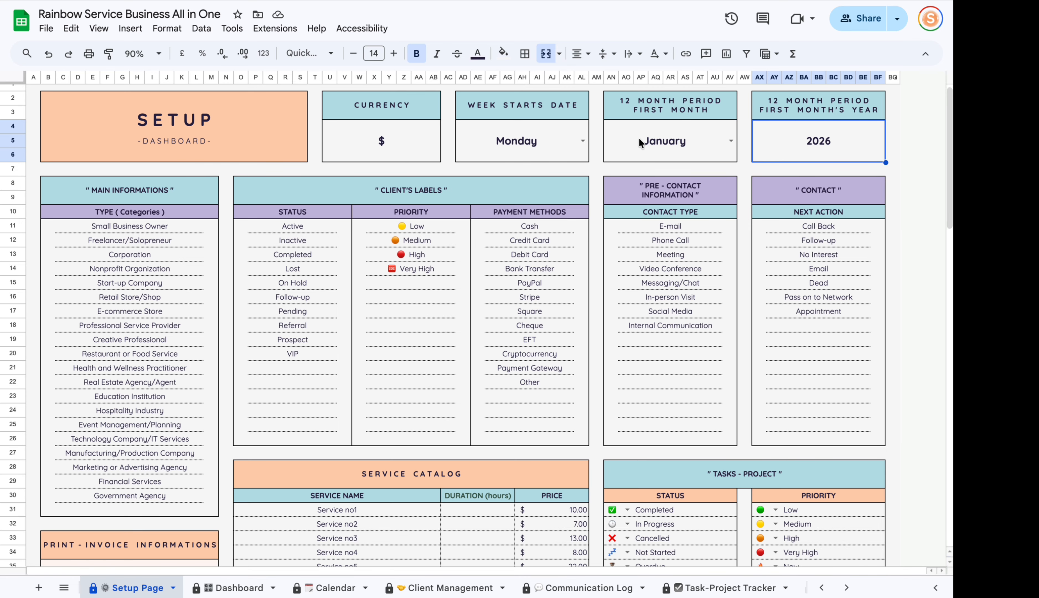
Leave the January first-month setting and view the Monthly View sheet for March 2026.
left_click(651, 140)
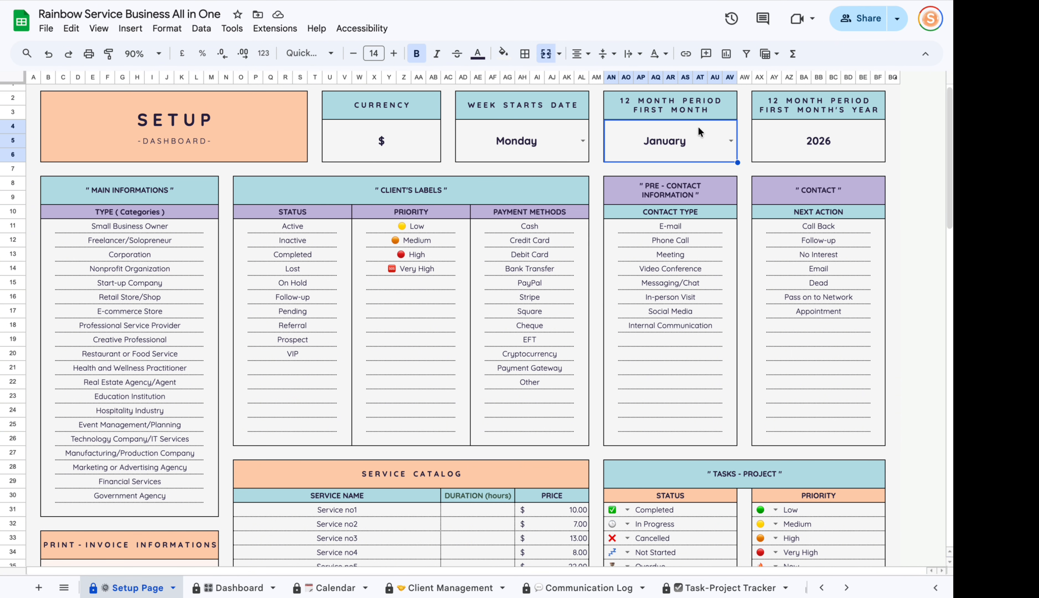
scroll(699, 587, "right", 10)
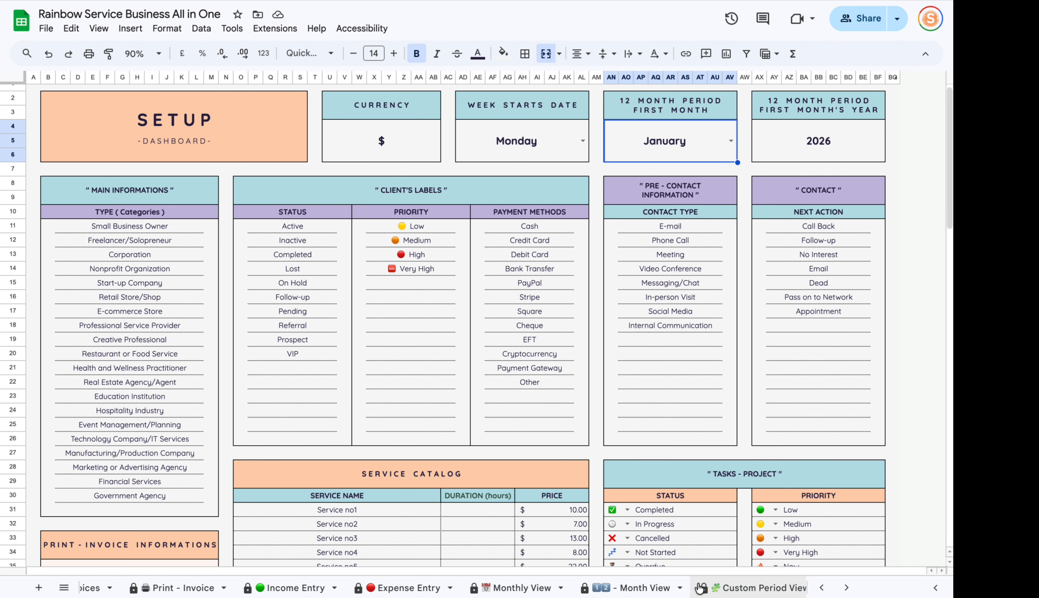
left_click(521, 587)
Choose March 2026 as the Monthly View month.
double_click(302, 204)
left_click(231, 256)
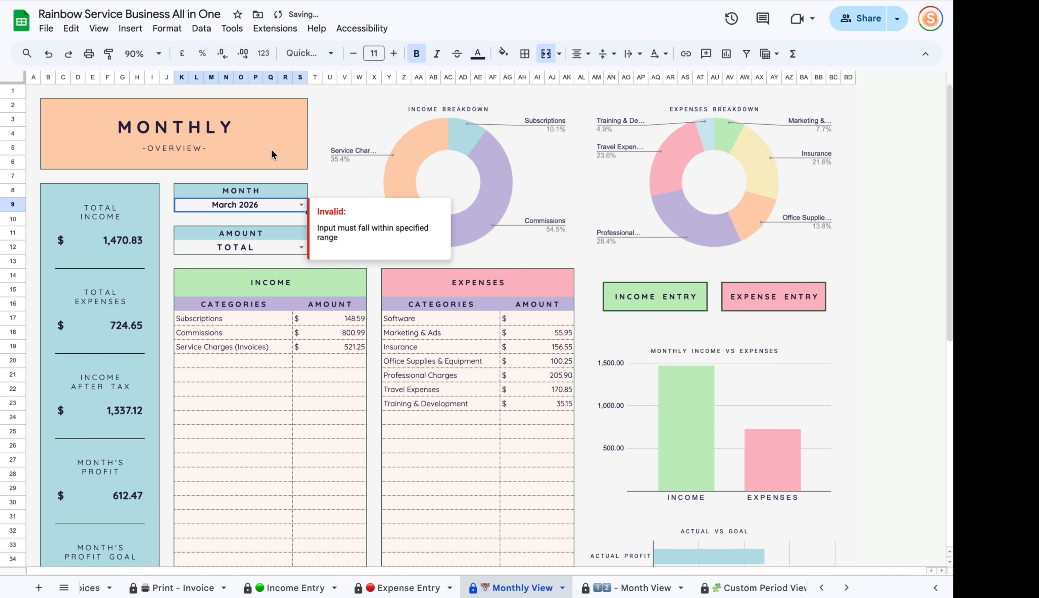
double_click(303, 206)
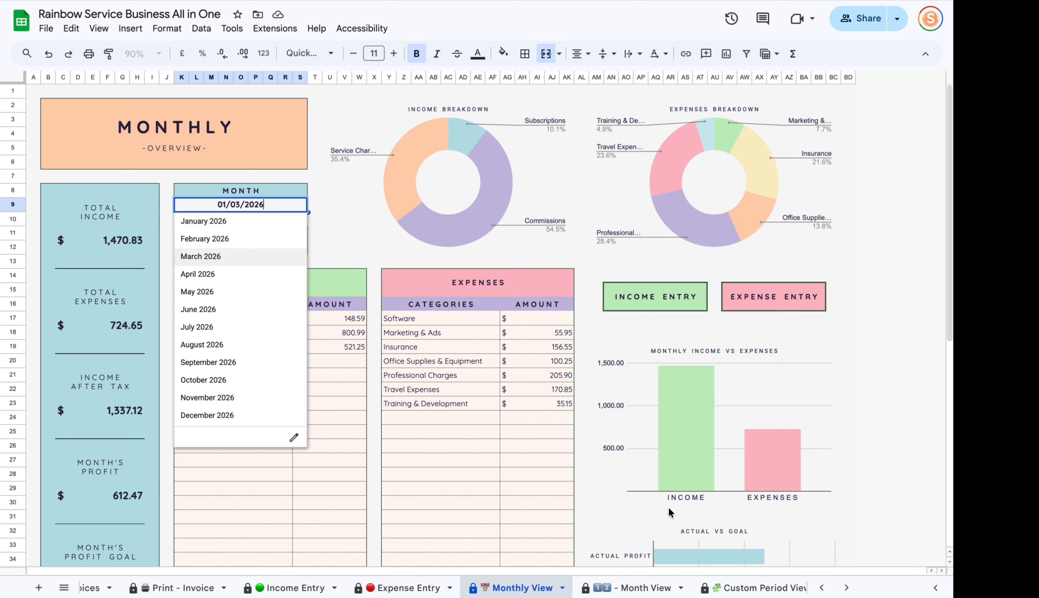
Look over the Month View annual overview, then return to the Setup Page.
left_click(628, 587)
left_click(134, 570)
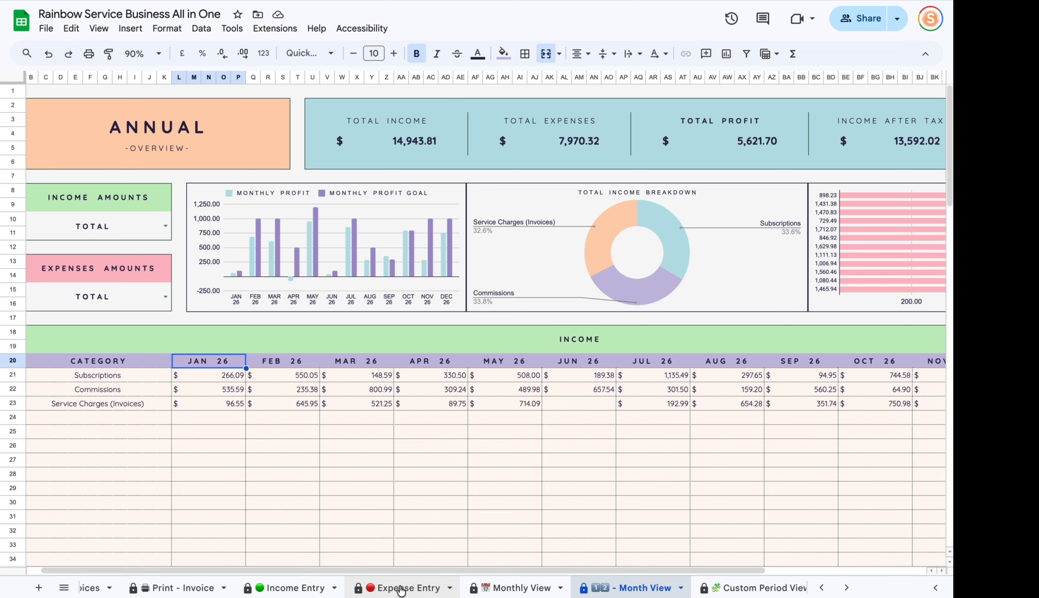
scroll(391, 587, "left", 5)
scroll(343, 586, "left", 2)
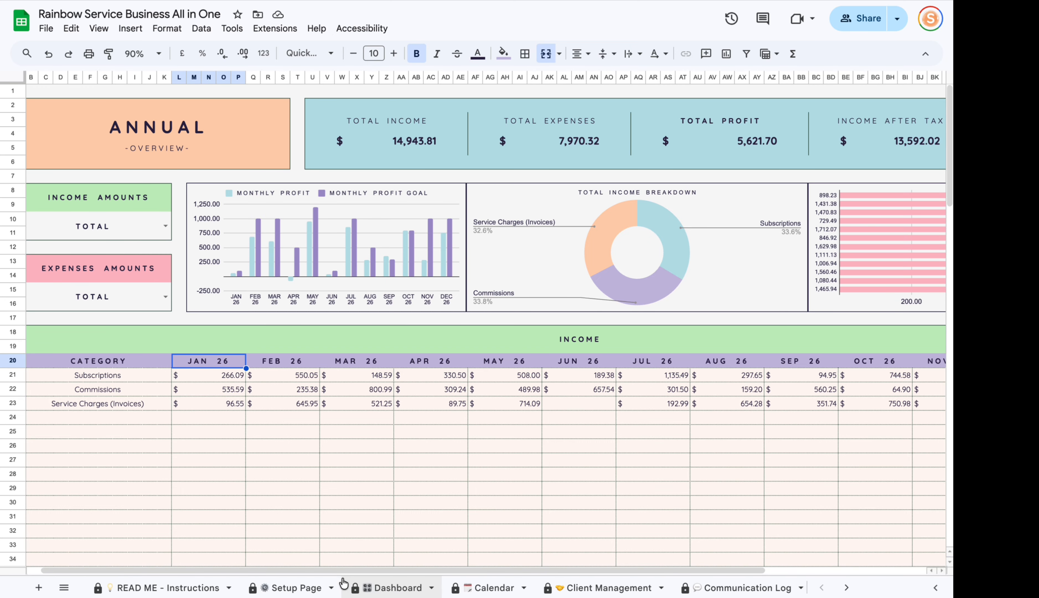
left_click(294, 587)
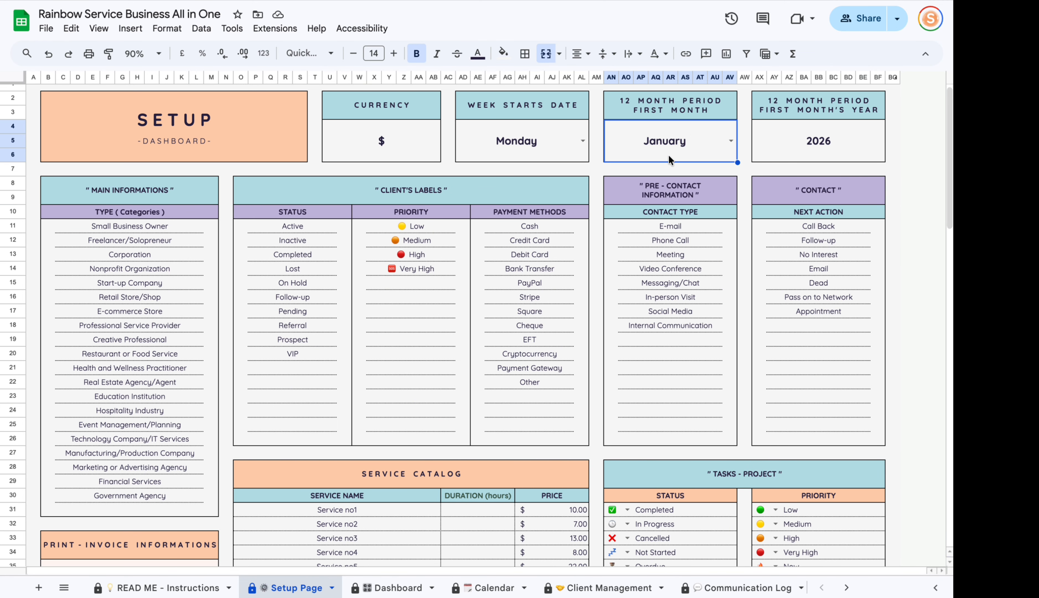
Enter 2027 as the 12-month period's starting year, then go to Income Entry.
mouse_move(654, 177)
left_click(745, 159)
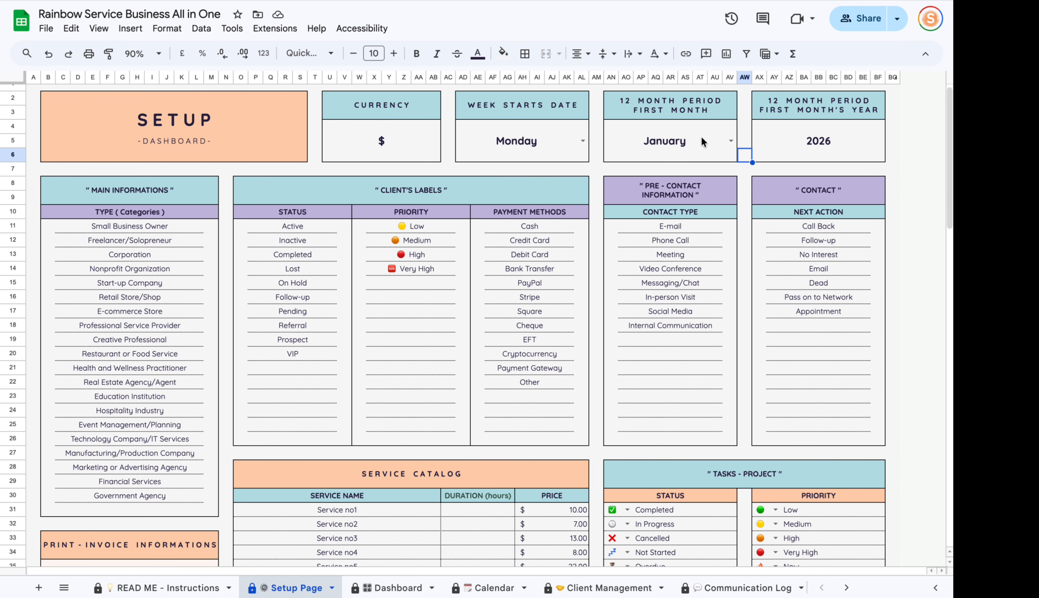
left_click(730, 140)
left_click(762, 126)
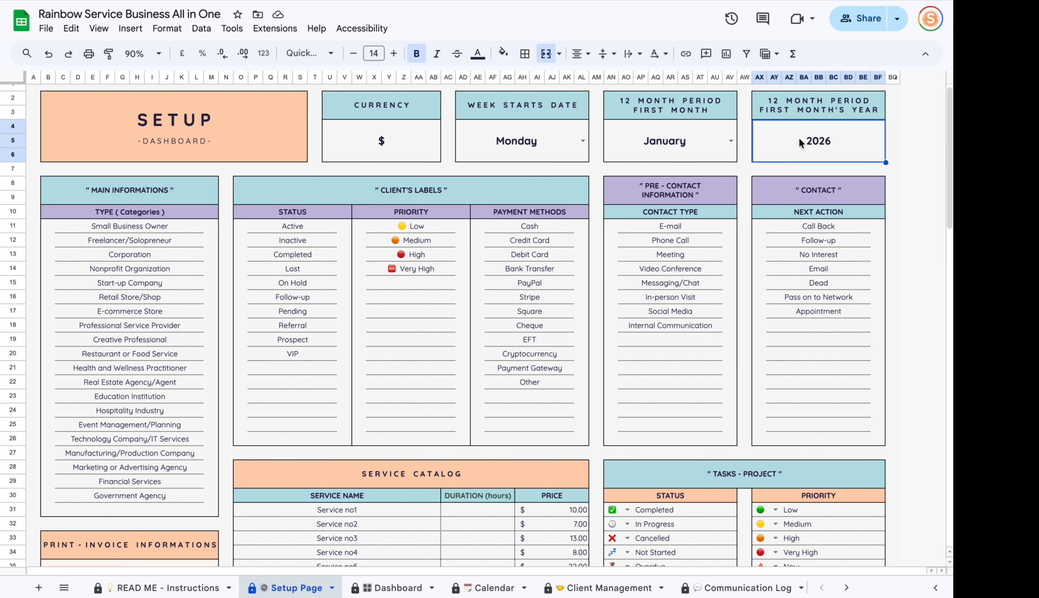
type("2027")
key("Return")
scroll(577, 586, "right", 10)
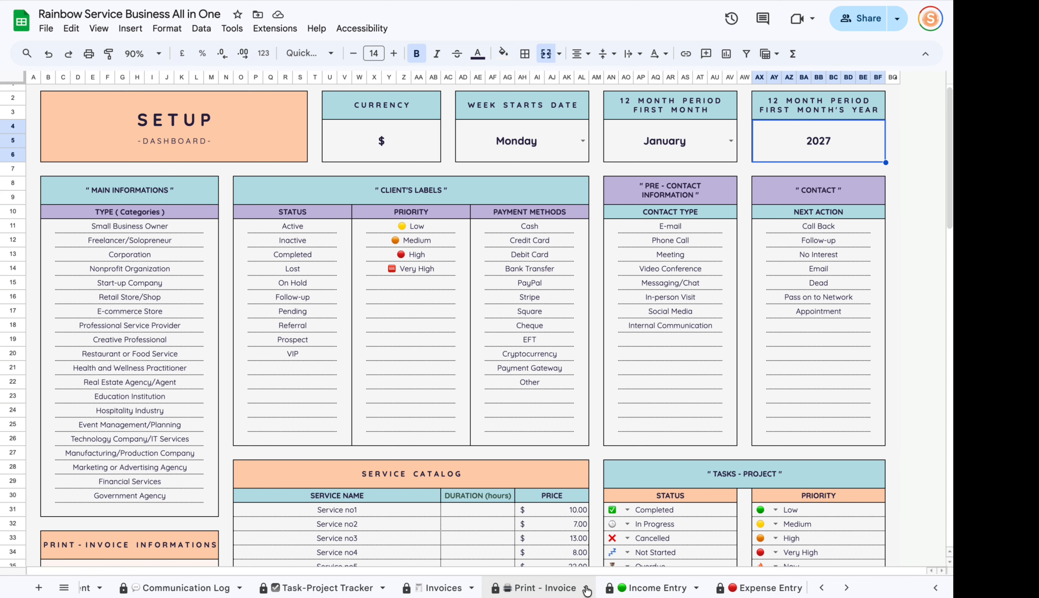
left_click(612, 589)
Review the invoice dates in D10:D27 and scroll to the first empty row.
scroll(297, 243, "up", 20)
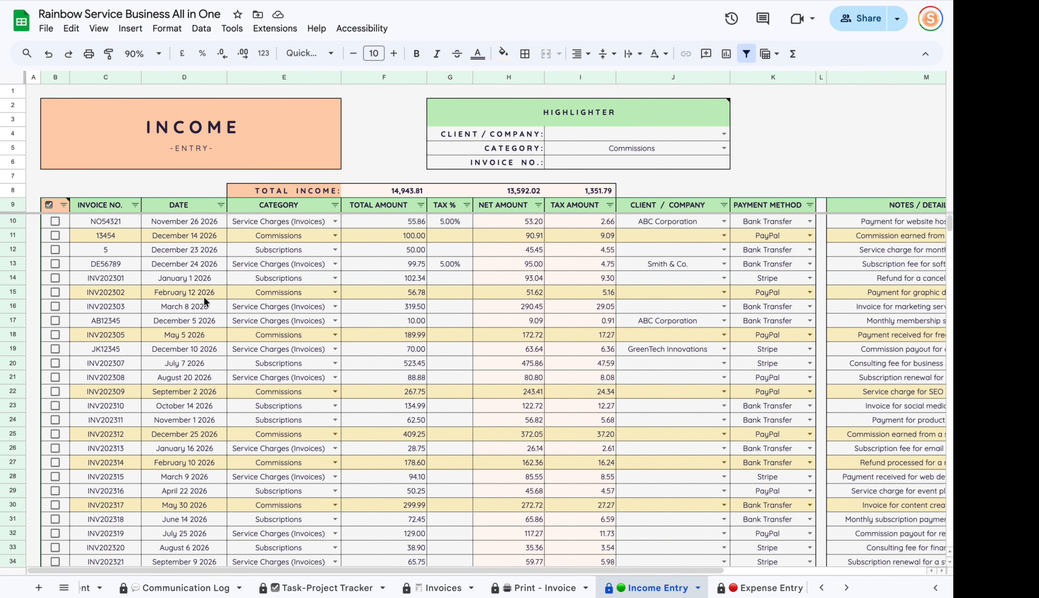
left_click_drag(184, 221, 184, 461)
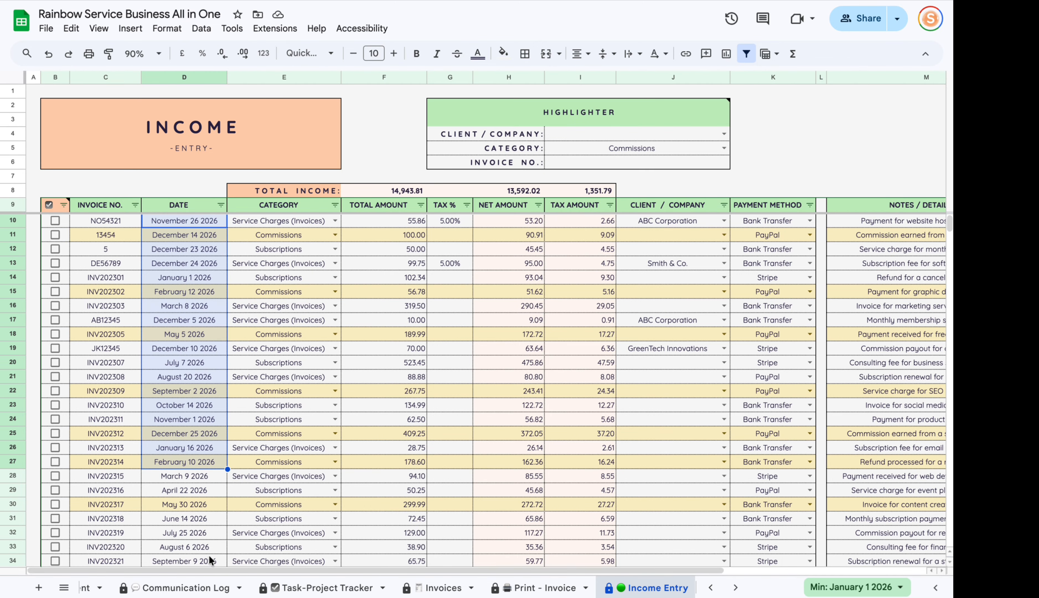
scroll(200, 582, "left", 6)
scroll(229, 468, "down", 15)
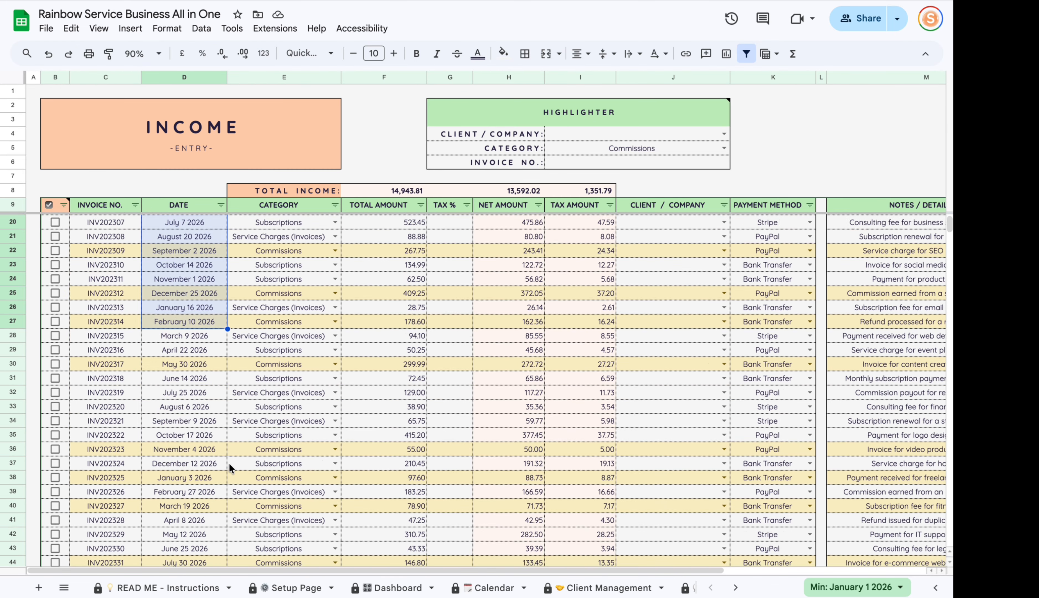
scroll(229, 468, "down", 20)
Enter 1/2/2027 in Date cell D122 and select the new rows C122:K123.
double_click(179, 373)
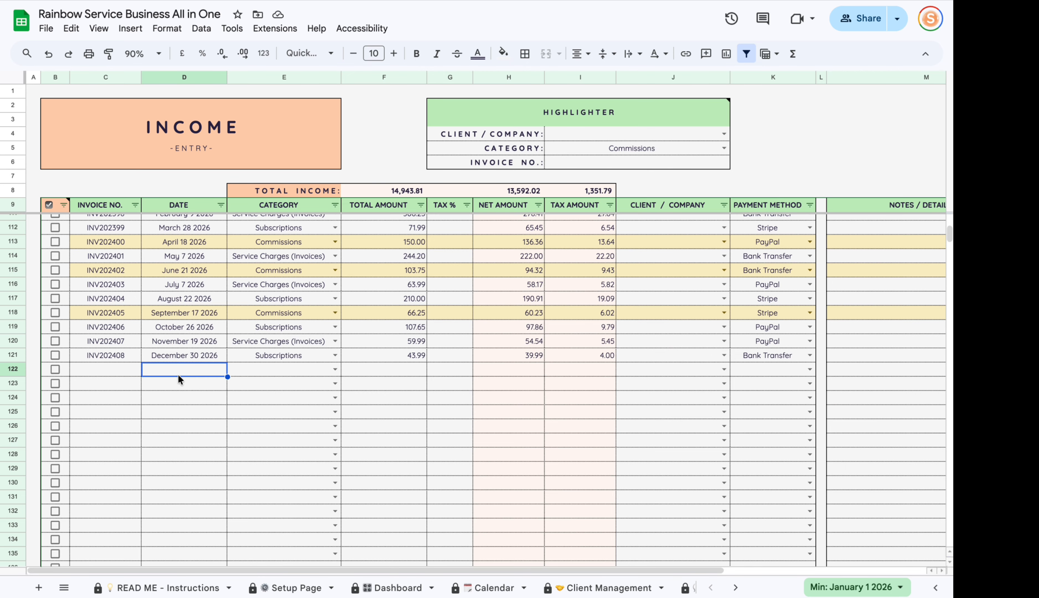
left_click(178, 373)
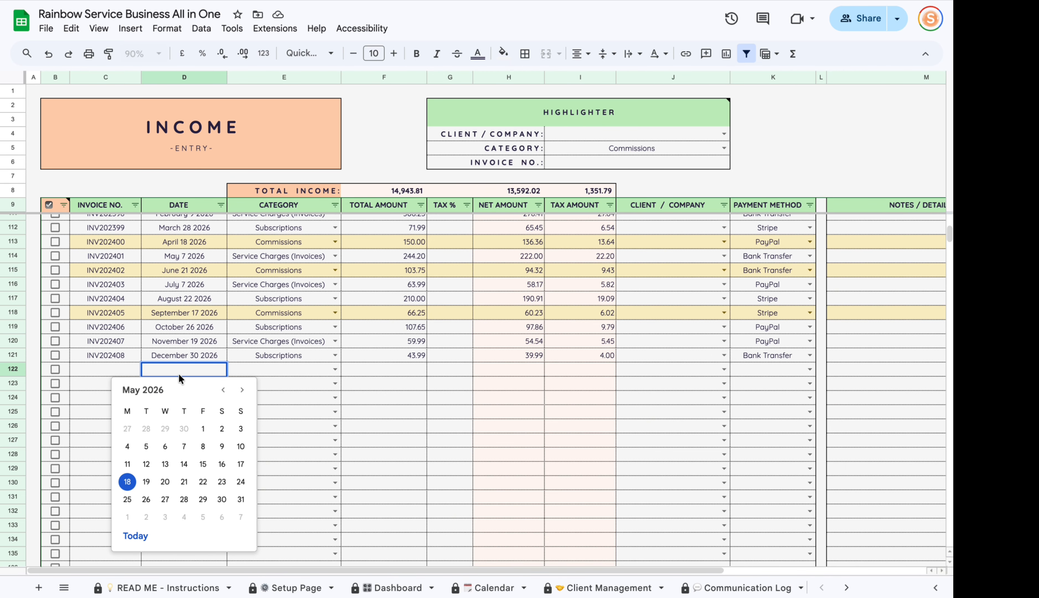
left_click(254, 354)
left_click(181, 373)
left_click(179, 370)
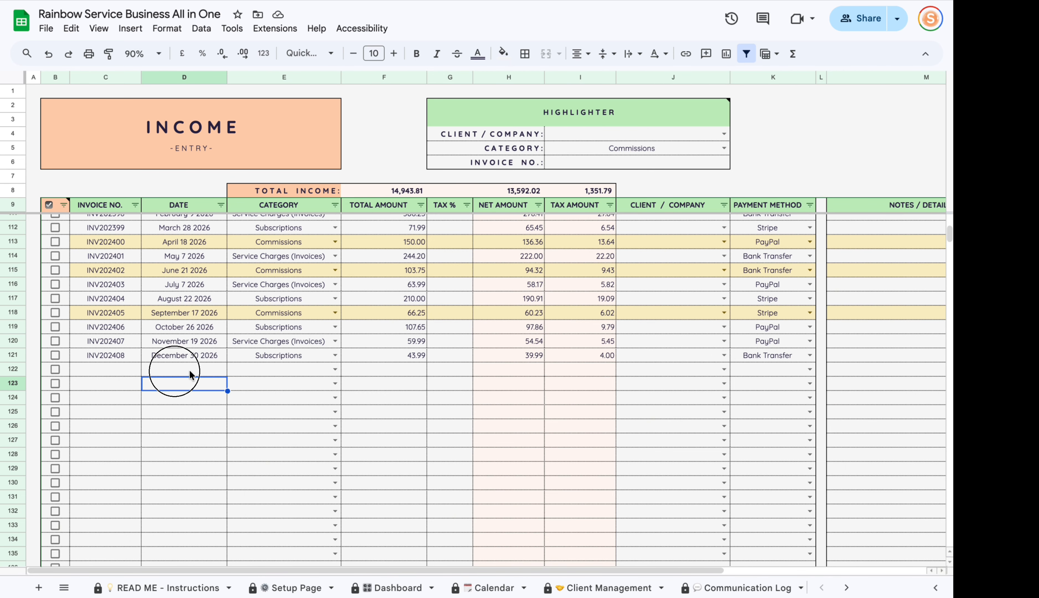
type("1/2/2027")
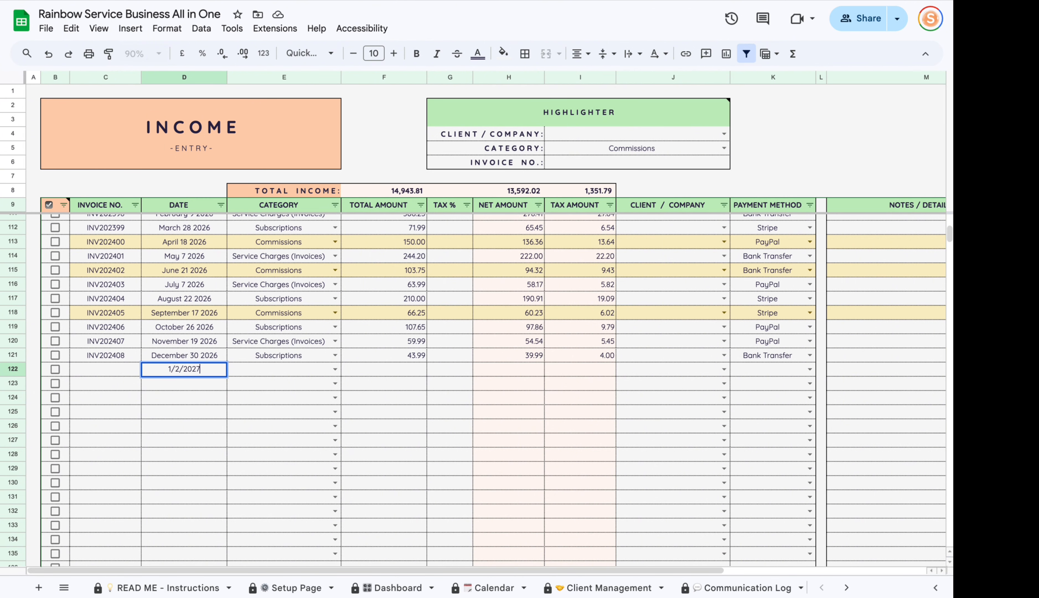
key("Return")
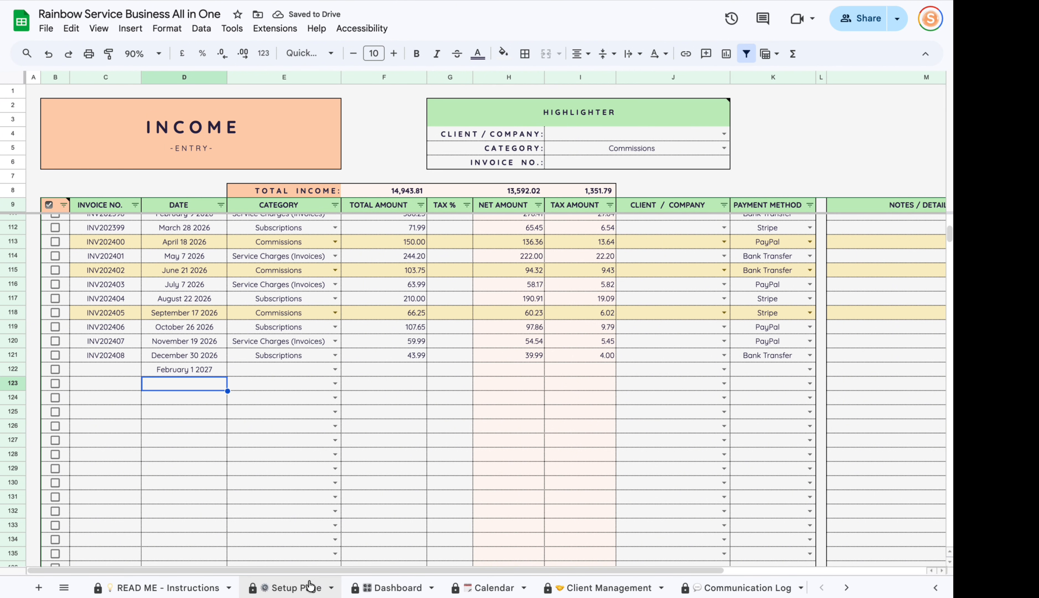
left_click_drag(132, 370, 771, 383)
Set the first month's year on the Setup Page back to 2026.
left_click(291, 587)
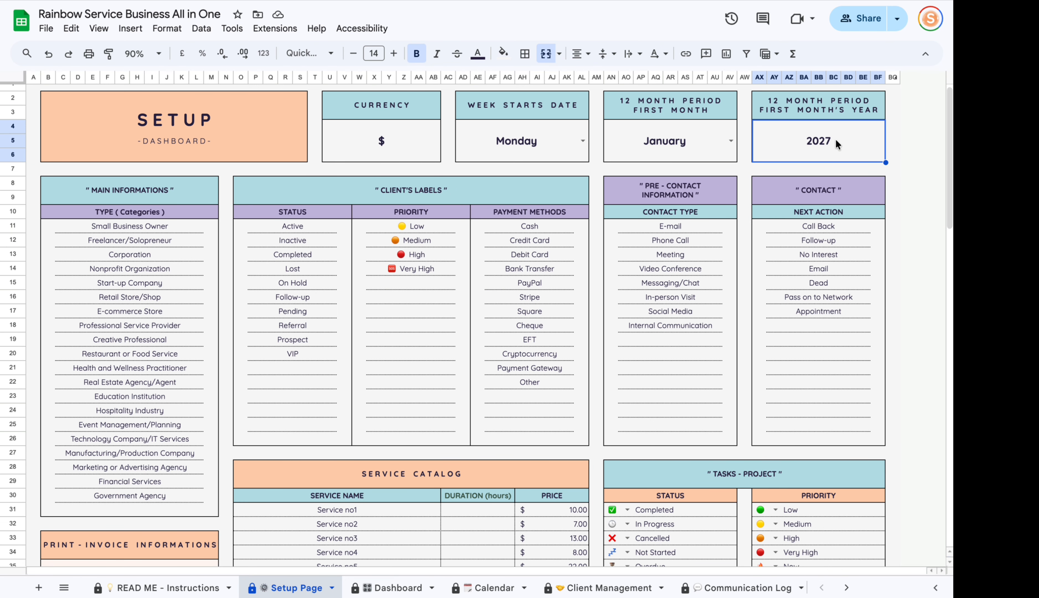
type("2026")
key("Return")
Check the Month View annual overview, then return to the Setup Page.
scroll(613, 590, "right", 10)
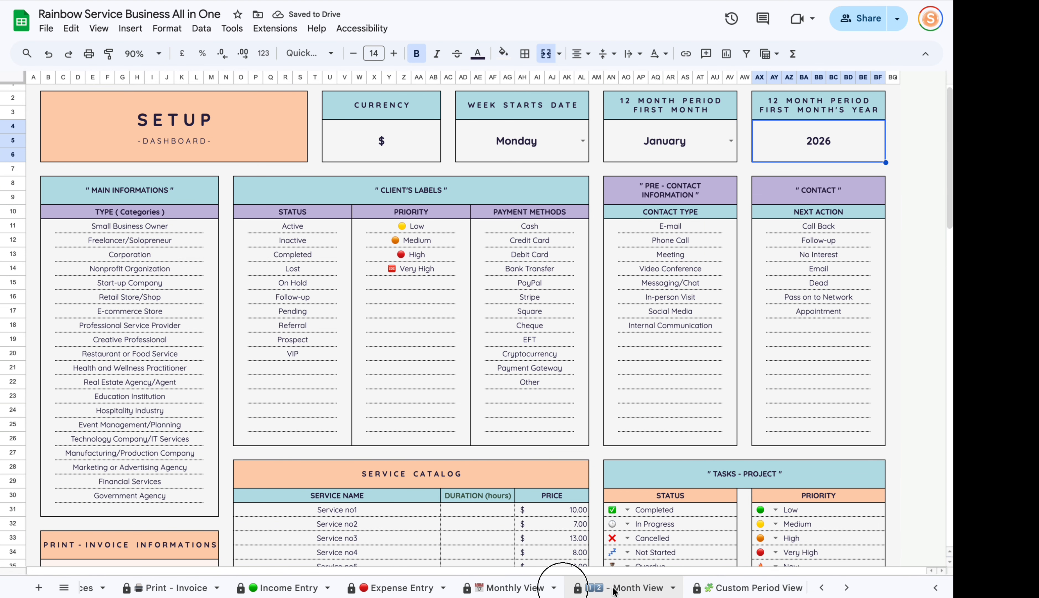
left_click(614, 591)
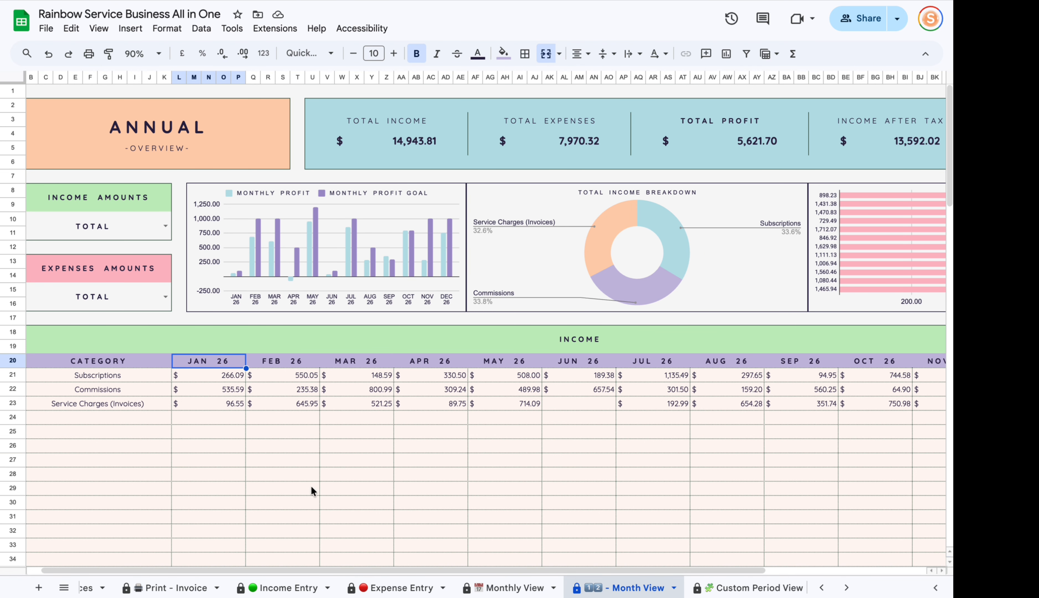
scroll(385, 572, "left", 1)
scroll(209, 577, "left", 5)
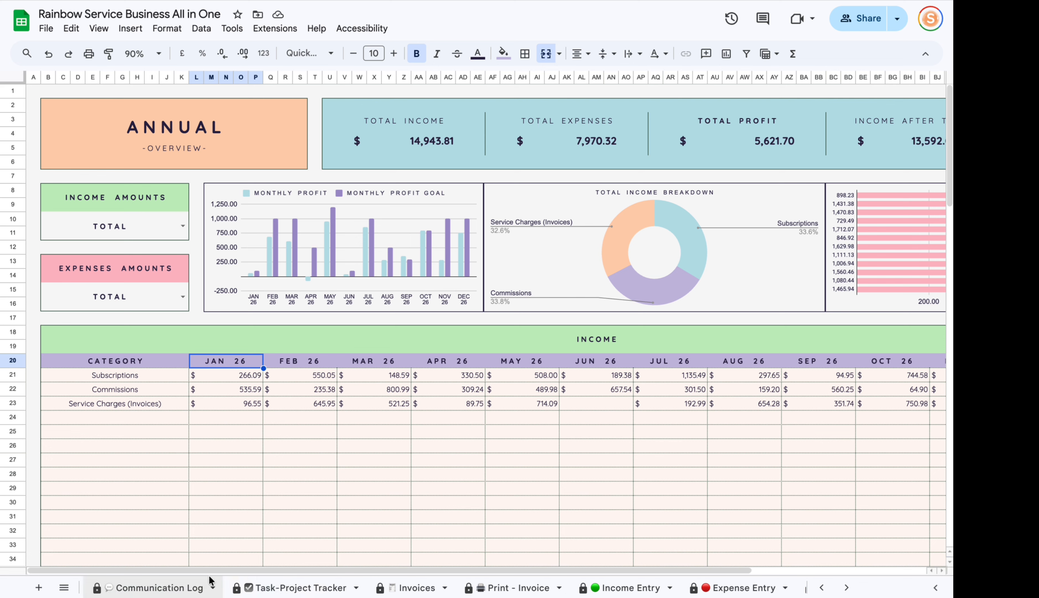
scroll(208, 575, "left", 5)
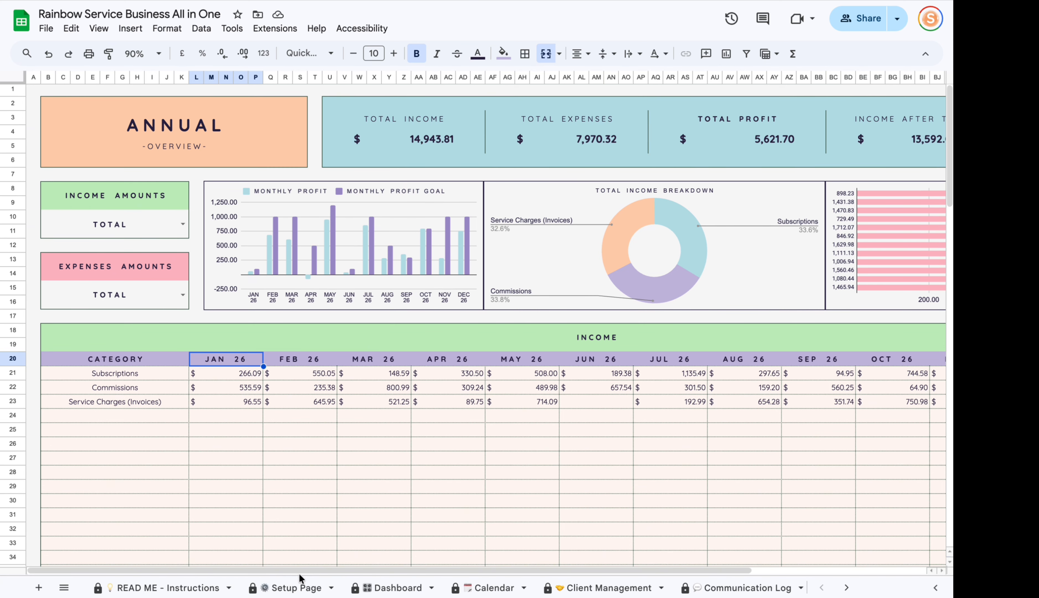
left_click(293, 583)
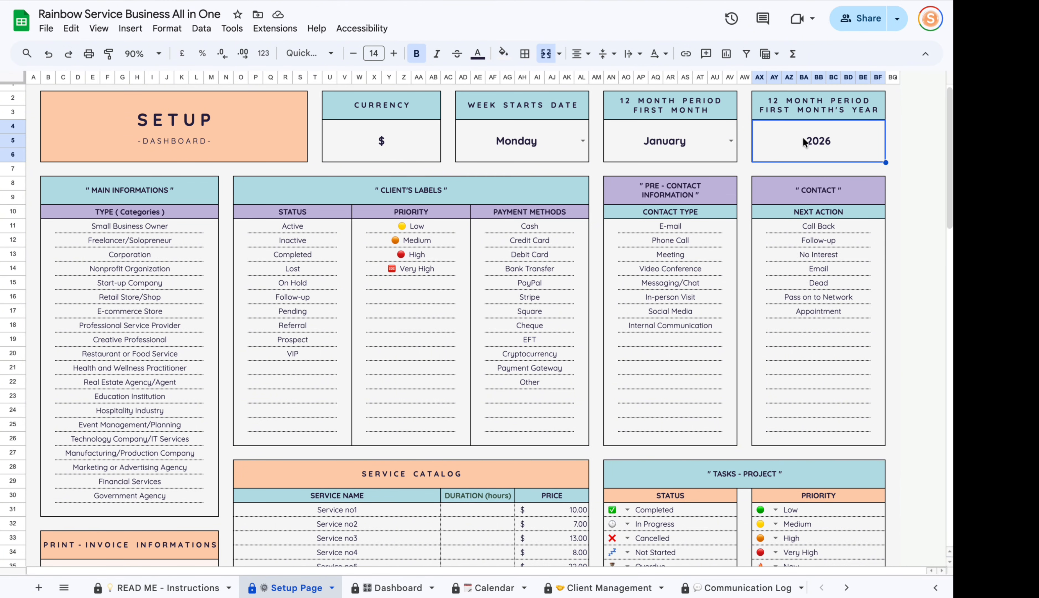
Scroll to the Service Catalog and review the Service Name entries.
scroll(574, 263, "down", 5)
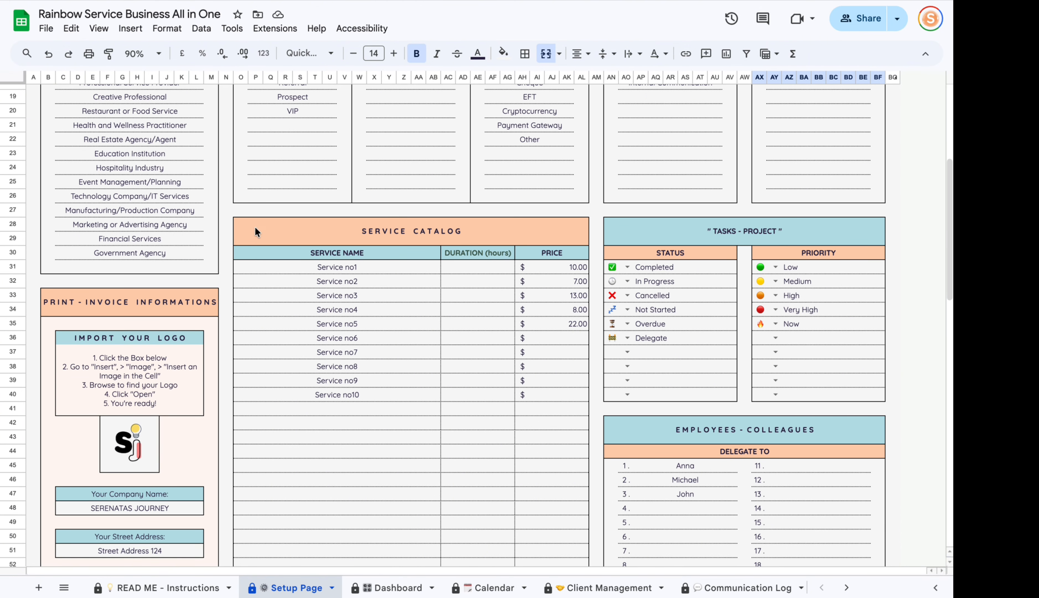
scroll(374, 293, "down", 5)
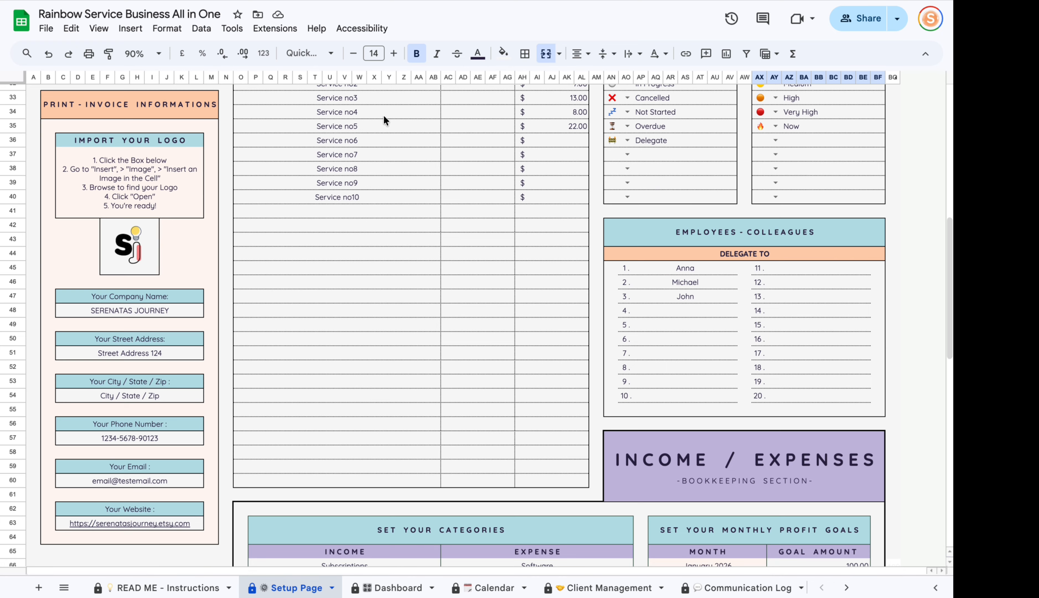
scroll(380, 197, "up", 4)
scroll(376, 193, "down", 1)
scroll(381, 325, "down", 4)
left_click_drag(377, 190, 373, 416)
scroll(371, 346, "up", 3)
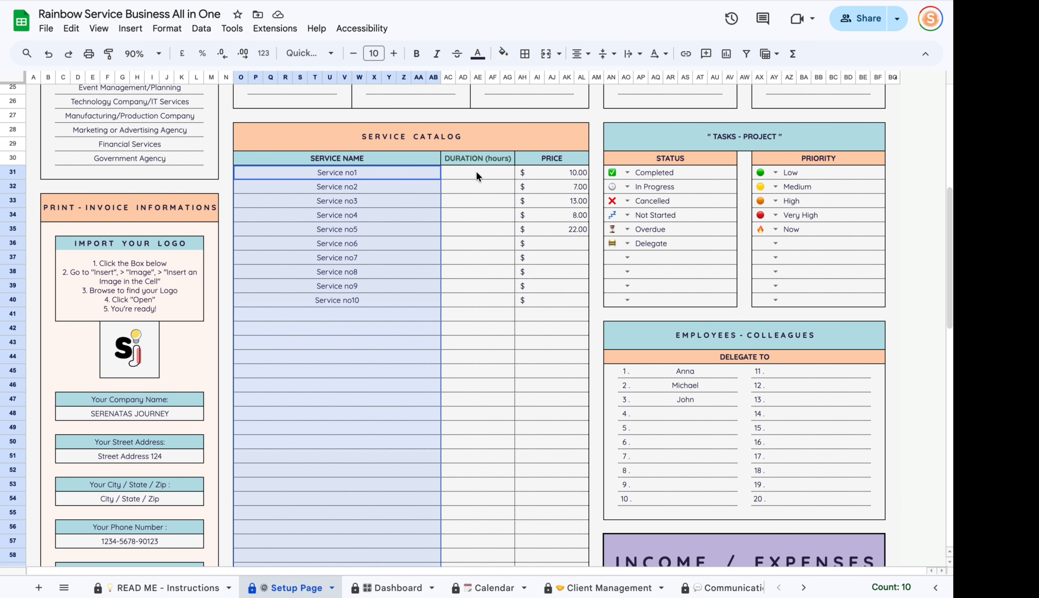
Enter 1 as Service no1's duration in hours, priced at $10.00.
left_click_drag(476, 172, 456, 465)
left_click(488, 175)
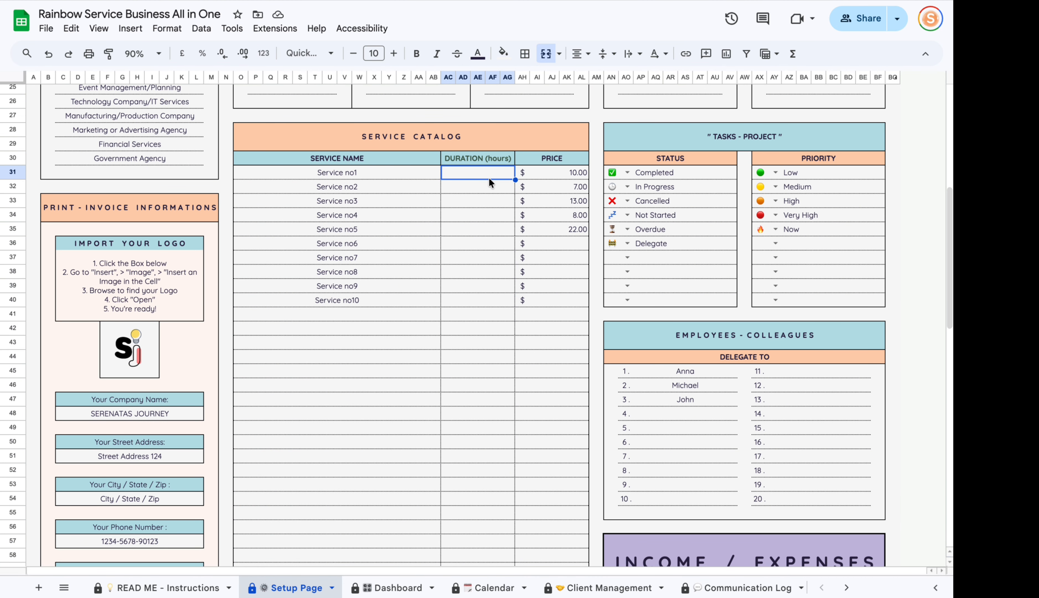
type("1")
left_click(478, 299)
left_click(575, 175)
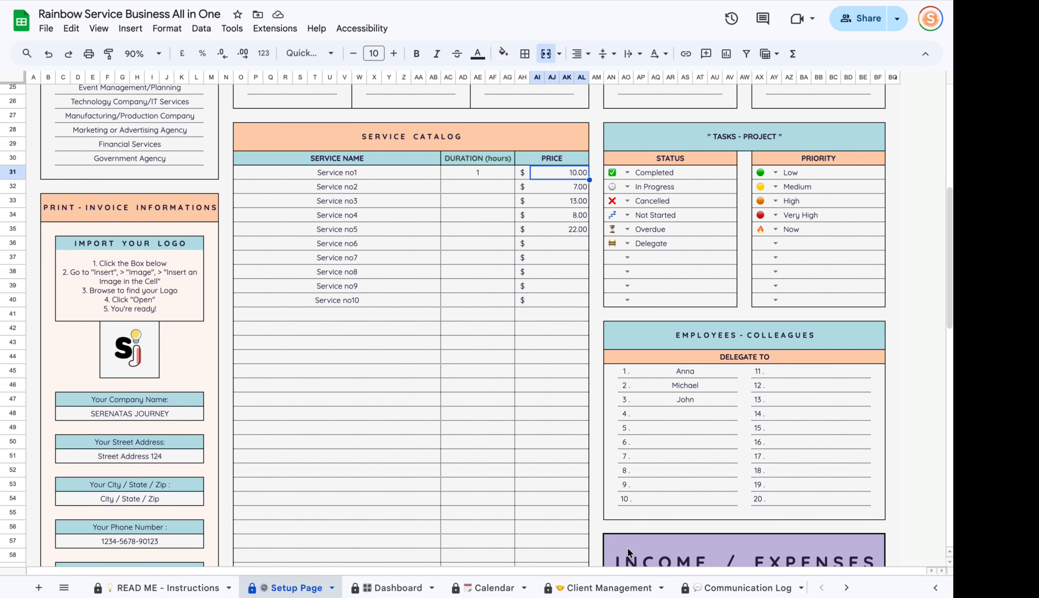
scroll(635, 587, "right", 5)
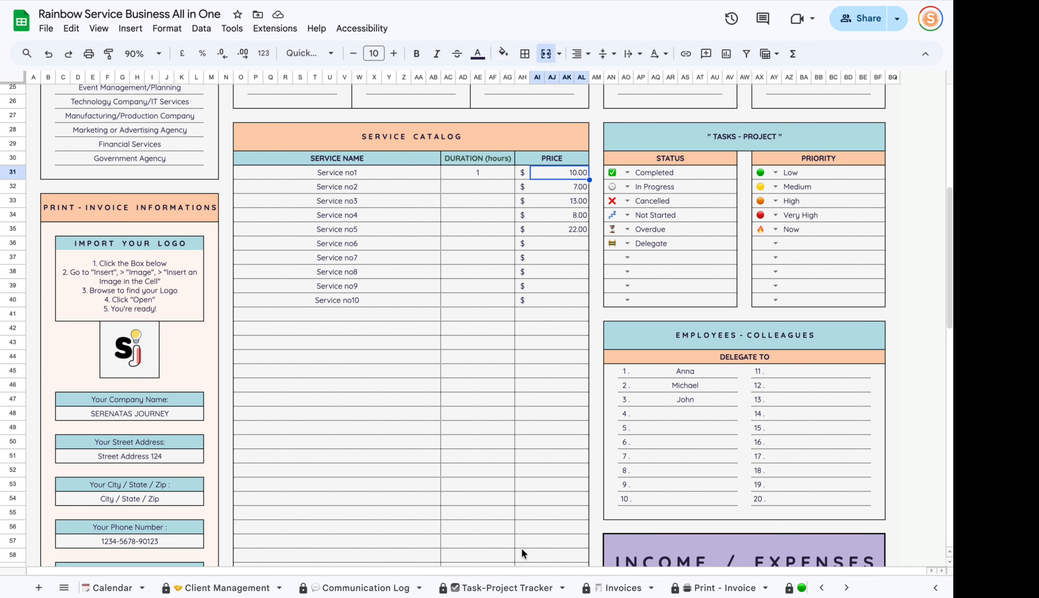
scroll(452, 585, "left", 5)
left_click(464, 310)
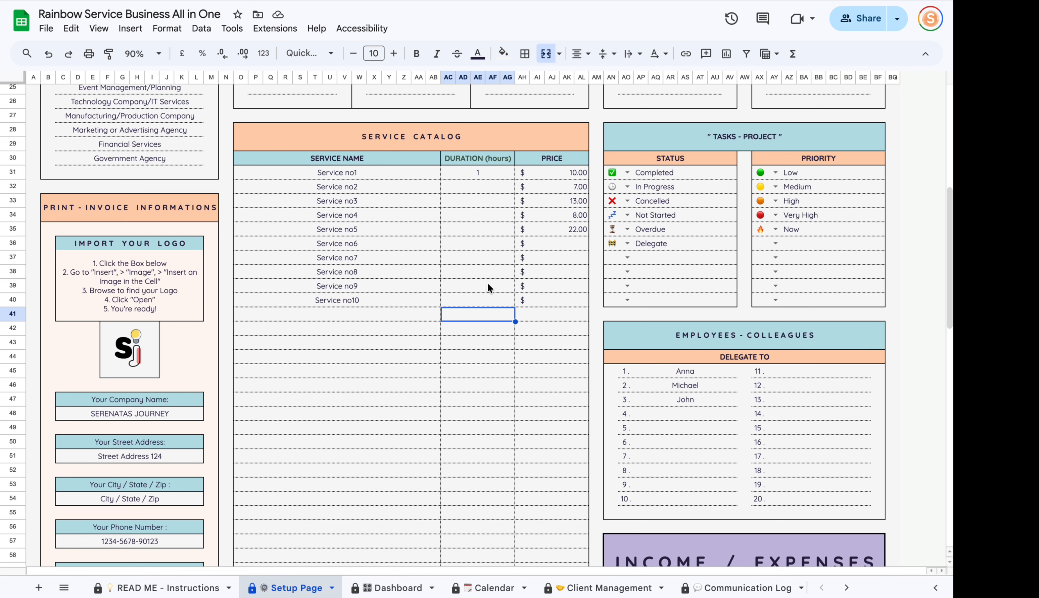
left_click(663, 138)
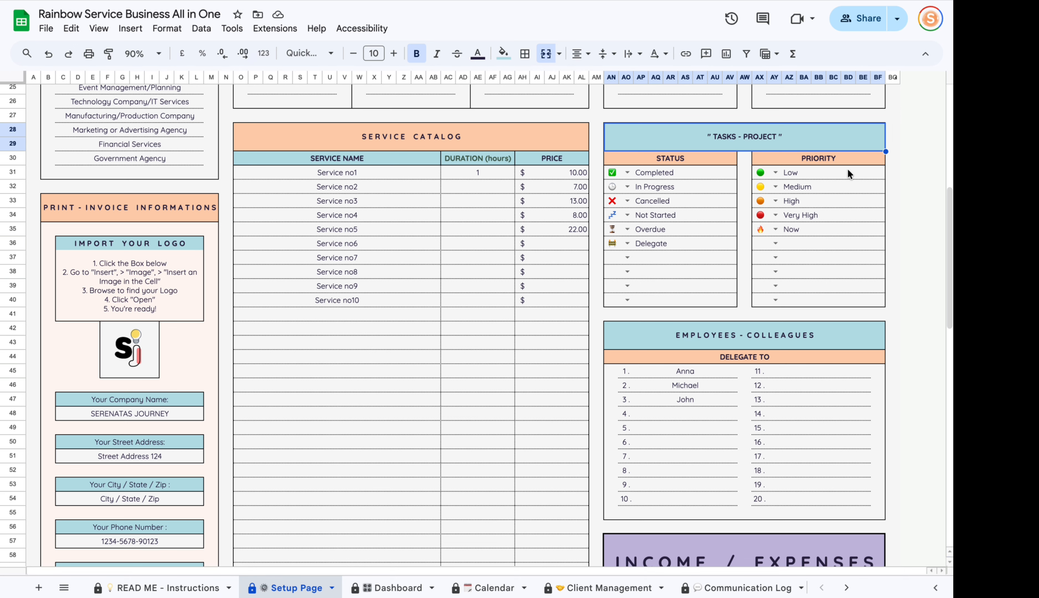
Glance at the Task-Project Tracker sheet and come back to the Setup Page.
scroll(557, 587, "right", 3)
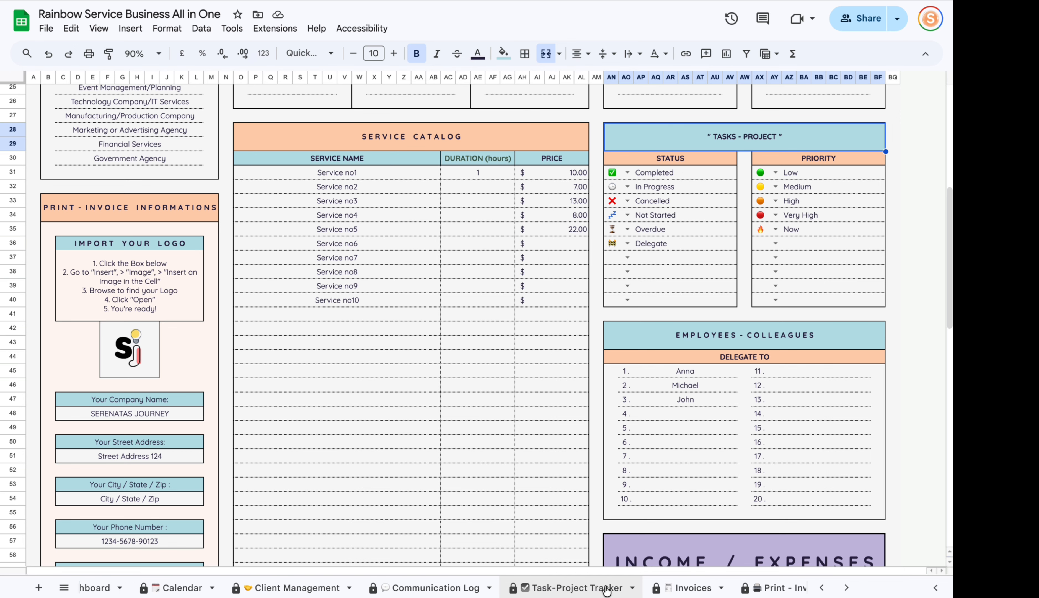
left_click(577, 586)
scroll(391, 587, "left", 3)
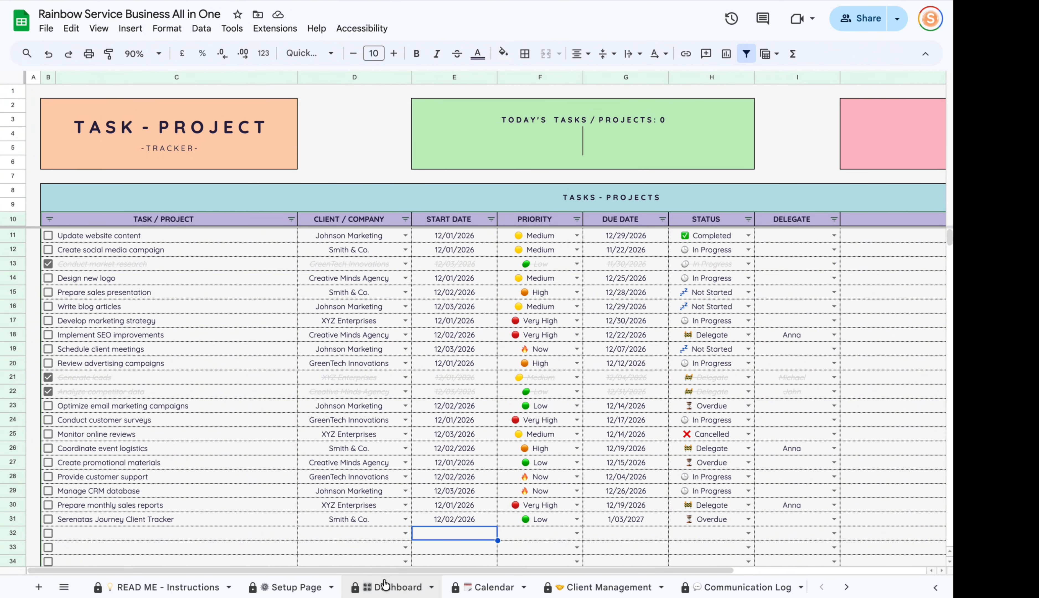
left_click(293, 588)
Inspect the icon options for the Completed and Cancelled task statuses without changing them.
left_click(627, 172)
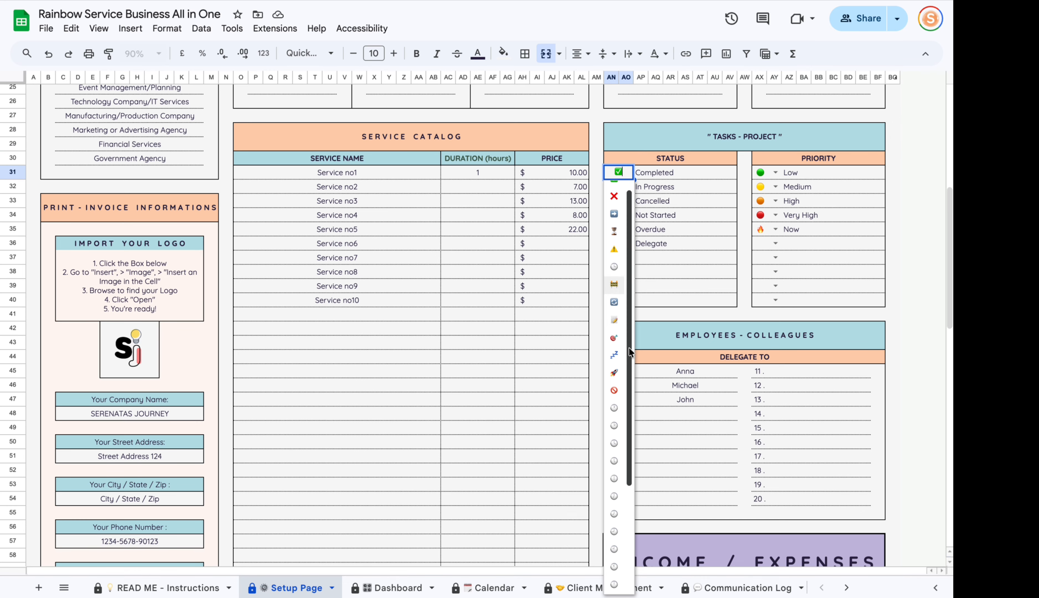
scroll(616, 371, "down", 5)
scroll(622, 480, "up", 5)
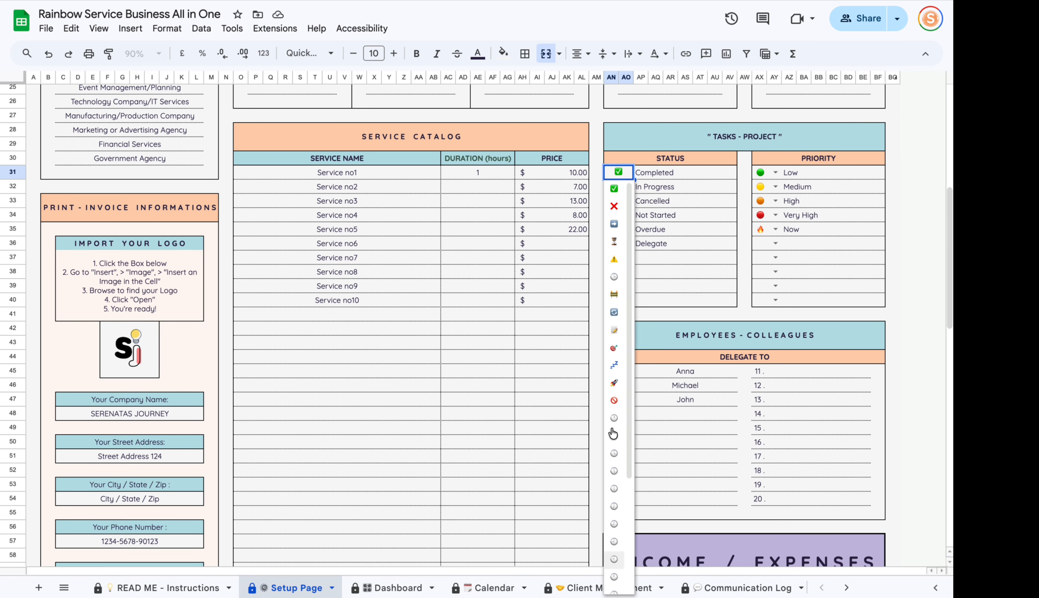
left_click(664, 173)
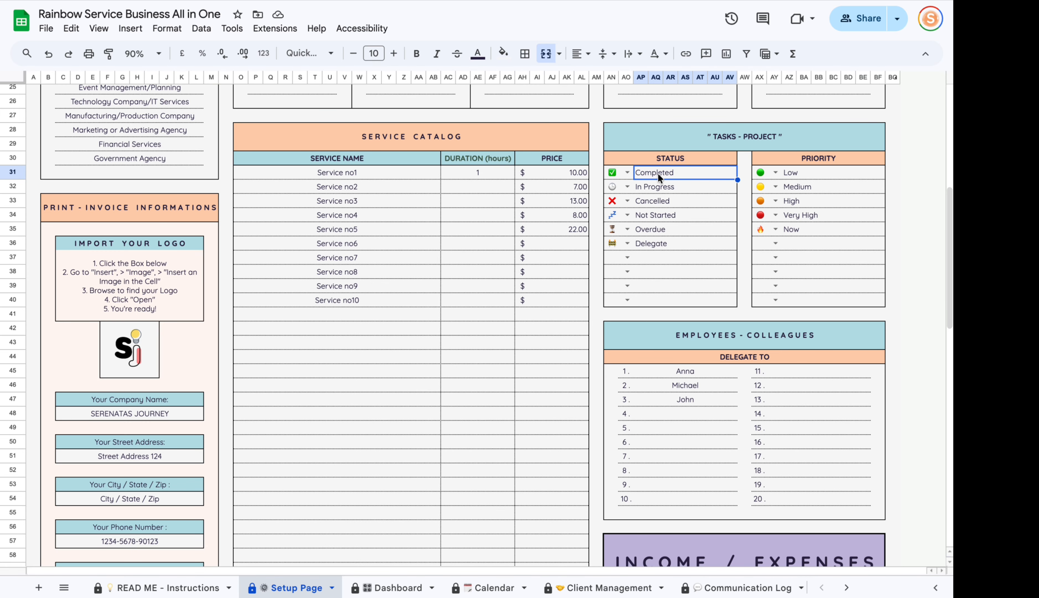
left_click(628, 173)
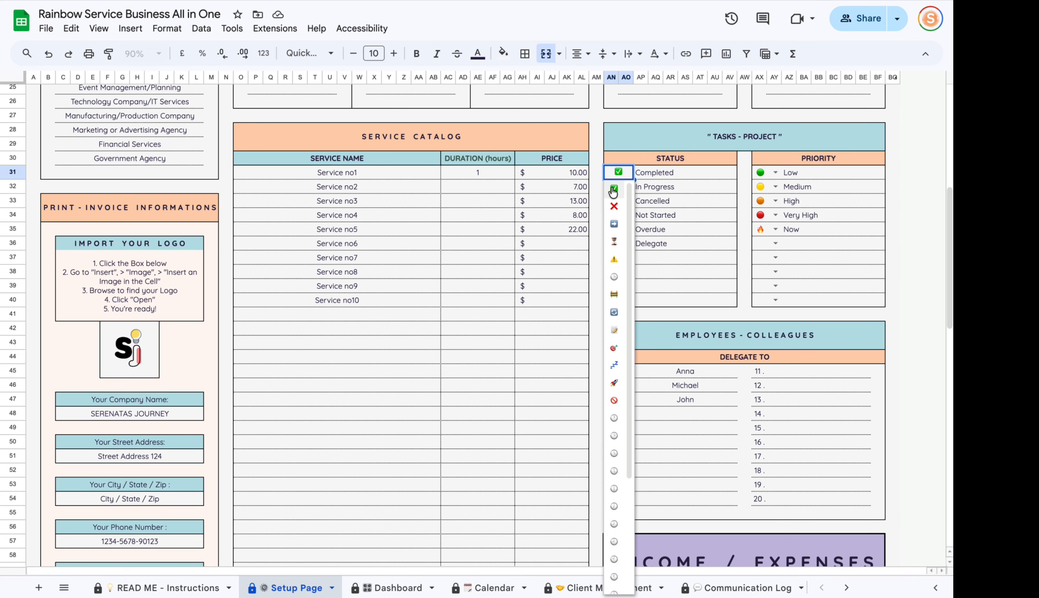
left_click(686, 284)
left_click(634, 204)
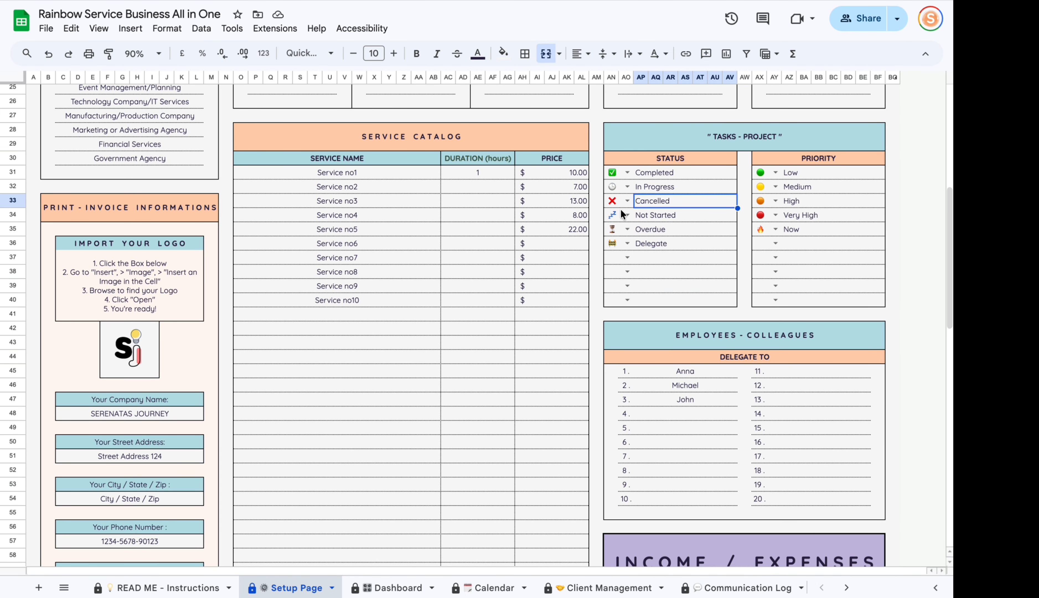
Review the priority options Low through Now and scroll down to the colleagues list.
left_click(818, 214)
left_click(775, 173)
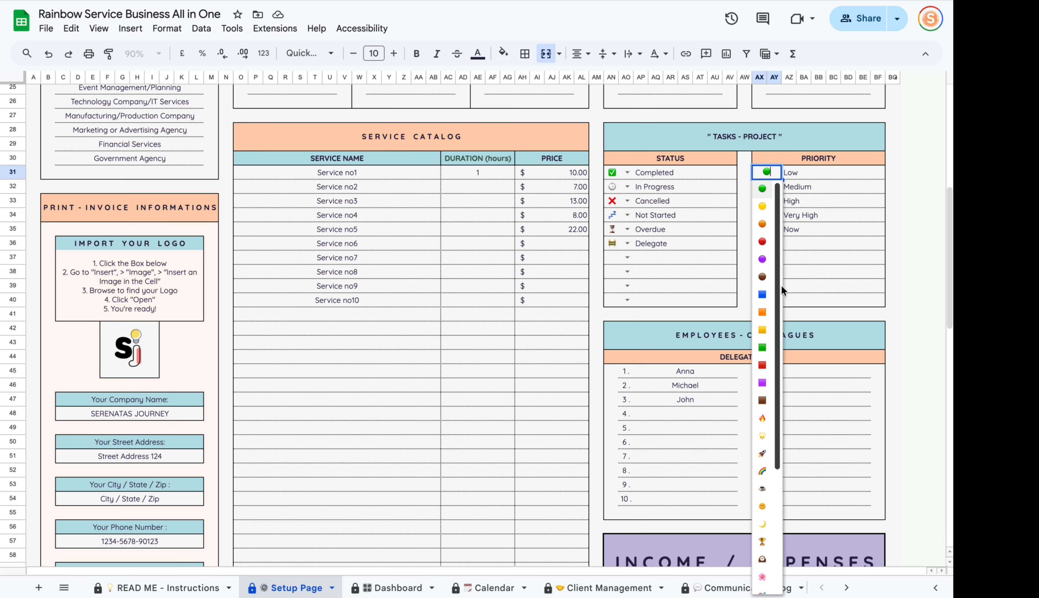
left_click(787, 275)
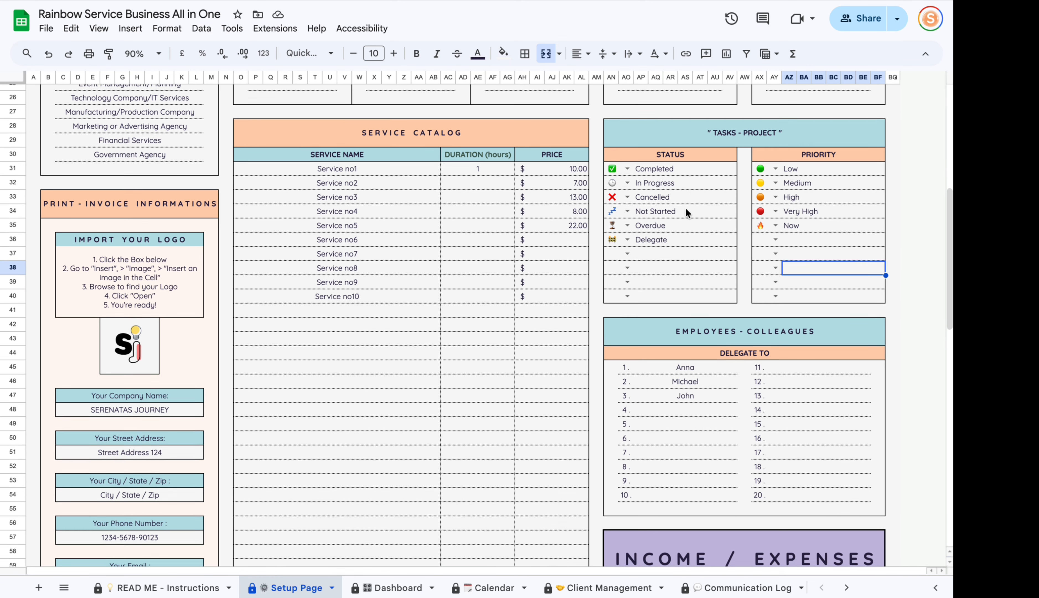
scroll(753, 206, "down", 4)
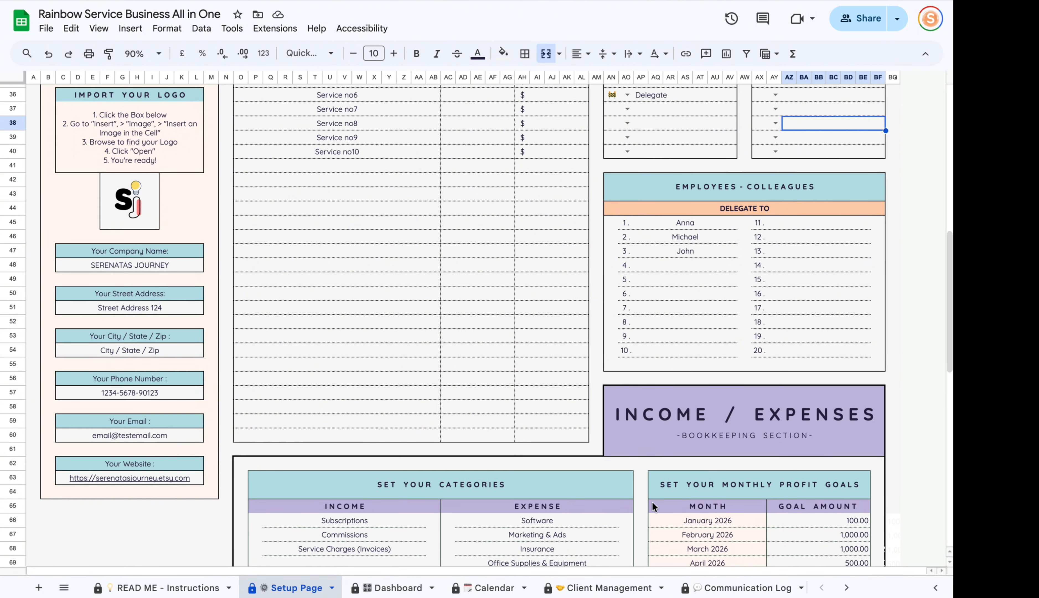
Select the listed colleague names, empty slots 11–20, and the INCOME / EXPENSES title.
left_click_drag(682, 222, 679, 363)
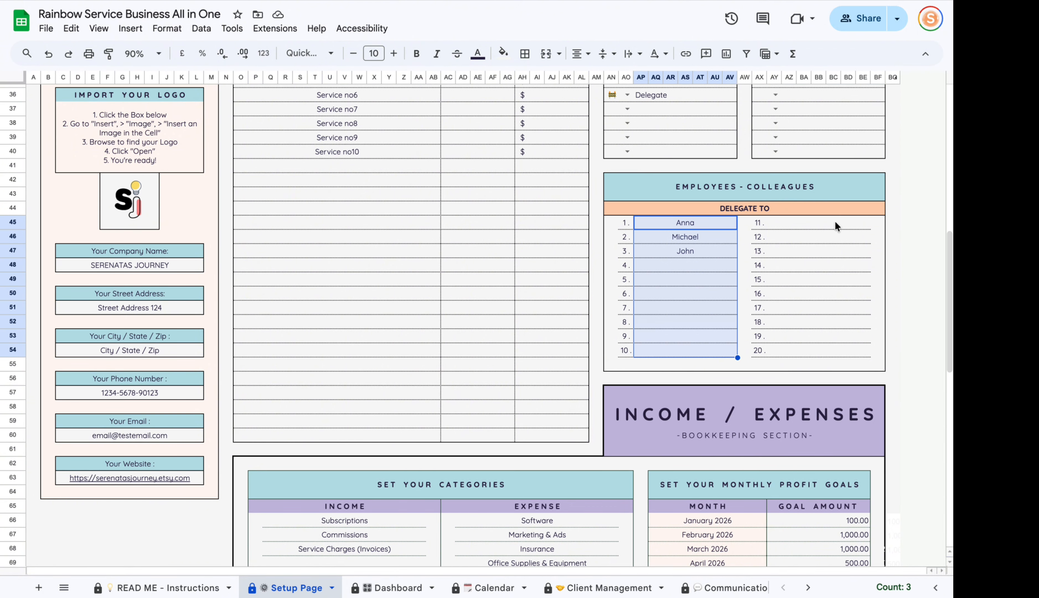
left_click_drag(834, 222, 827, 361)
scroll(771, 424, "down", 2)
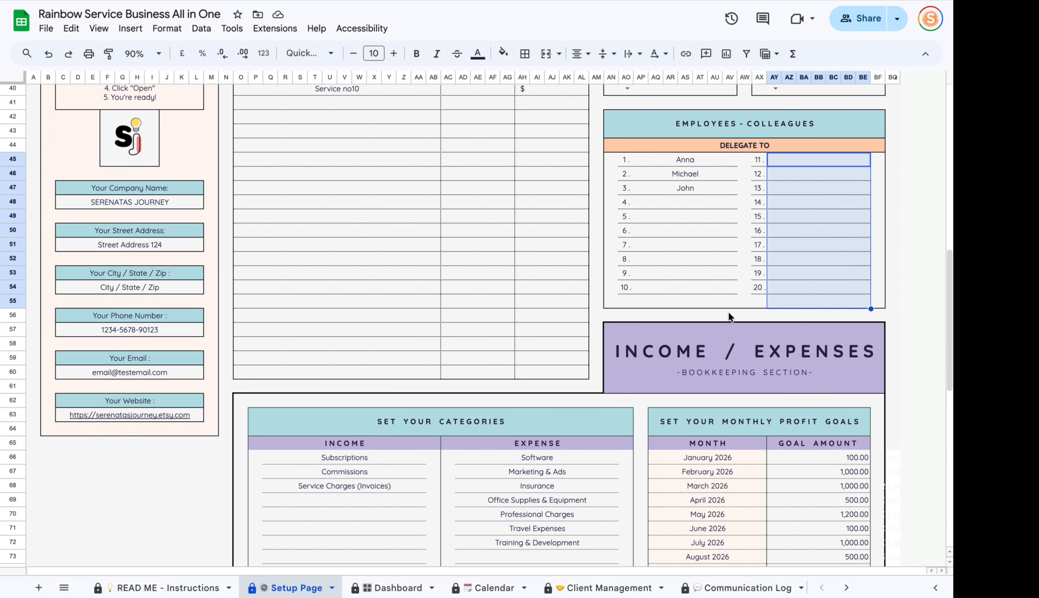
left_click(718, 341)
Pass through the Invoices sheet on the way to the Task-Project Tracker.
scroll(713, 586, "right", 7)
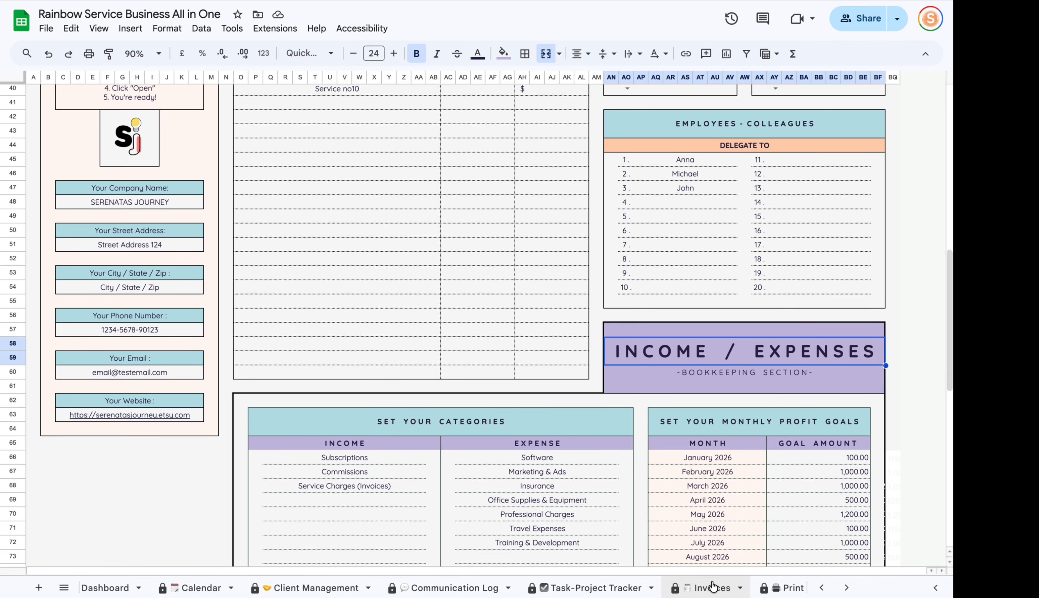
left_click(707, 587)
left_click(563, 588)
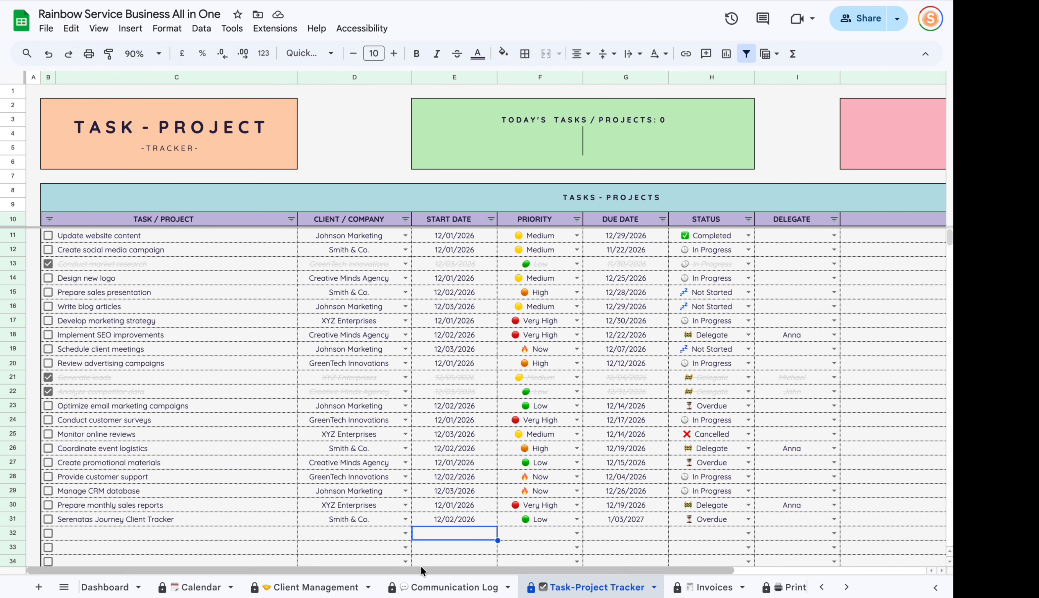
Assign a colleague as Delegate for row 12's Create social media campaign task.
left_click_drag(420, 568, 475, 569)
left_click(763, 249)
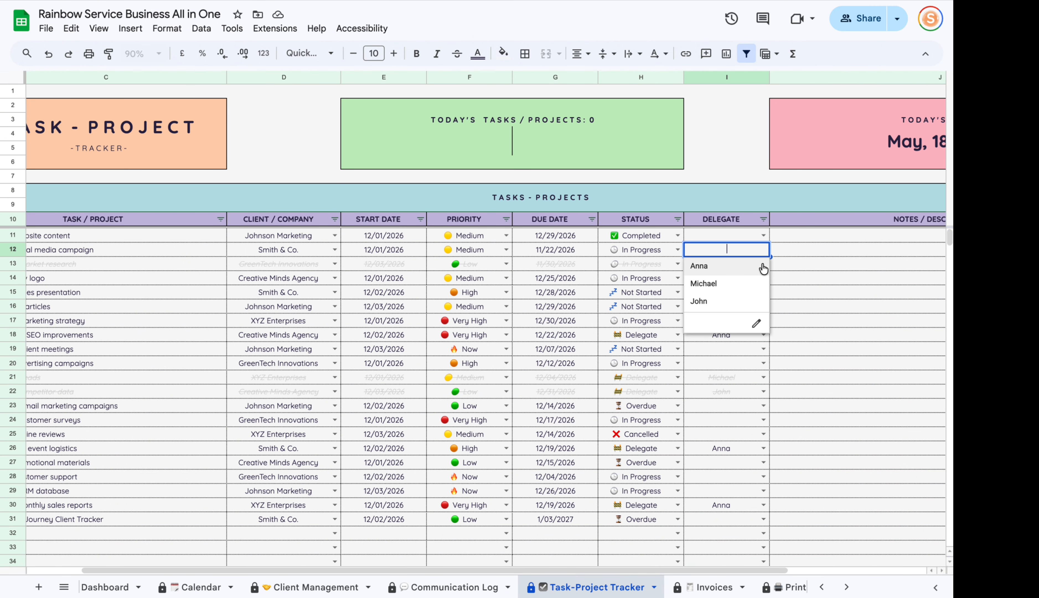
left_click(714, 292)
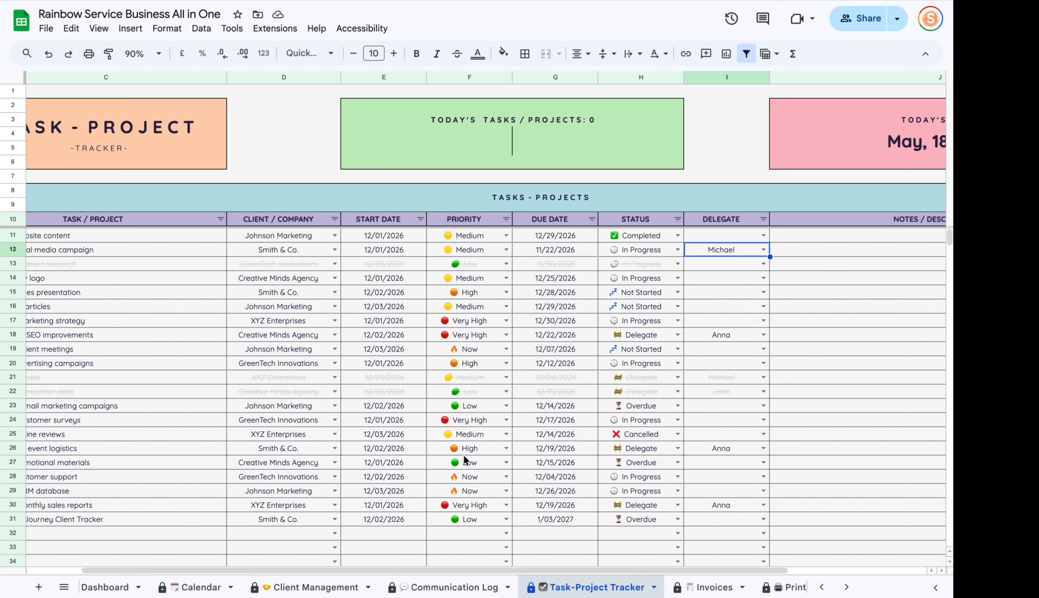
scroll(381, 585, "up", 3)
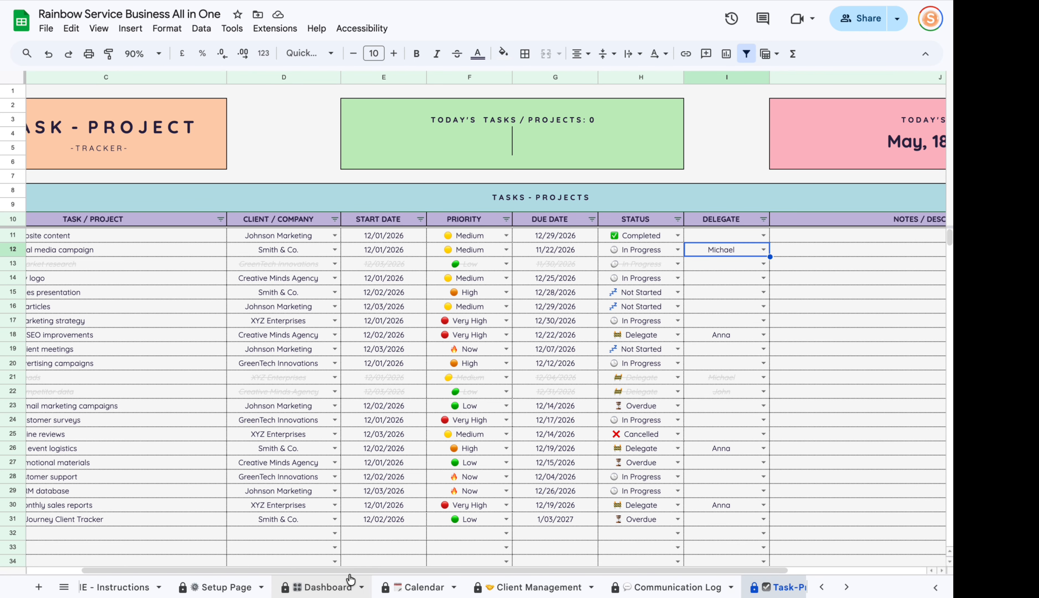
left_click(303, 587)
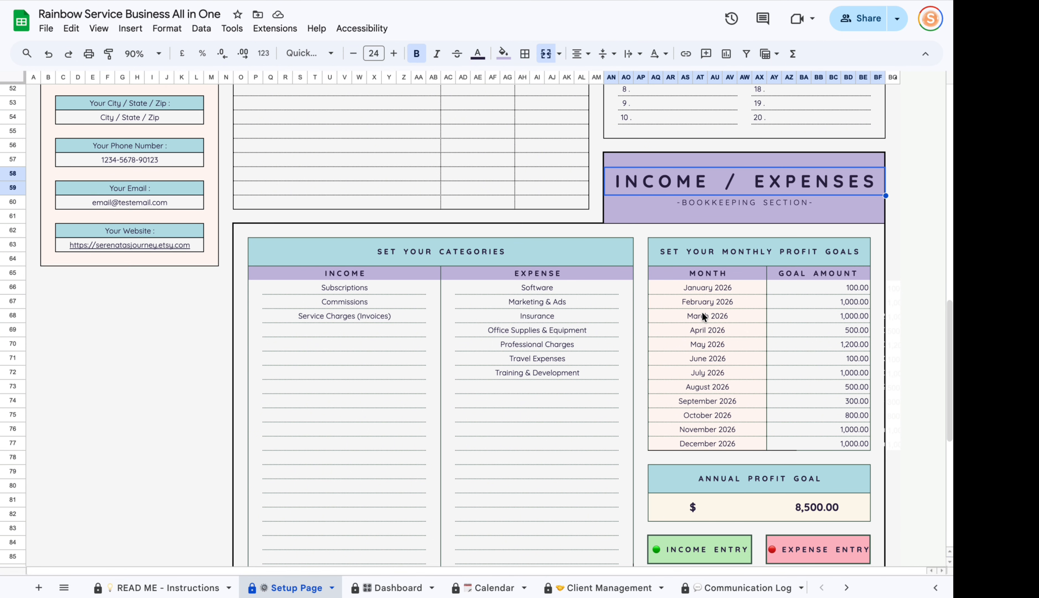
Scroll through the Setup Page's Income and Expense category tables, selecting their entries.
scroll(468, 324, "down", 5)
left_click_drag(353, 146, 368, 518)
scroll(456, 354, "up", 6)
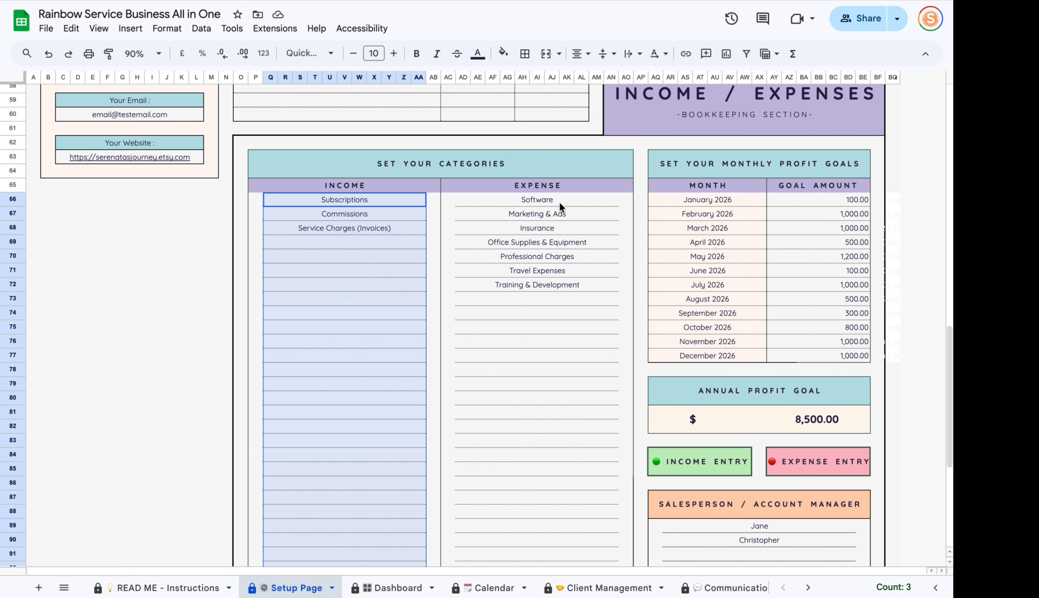
left_click_drag(559, 201, 576, 355)
scroll(463, 338, "up", 8)
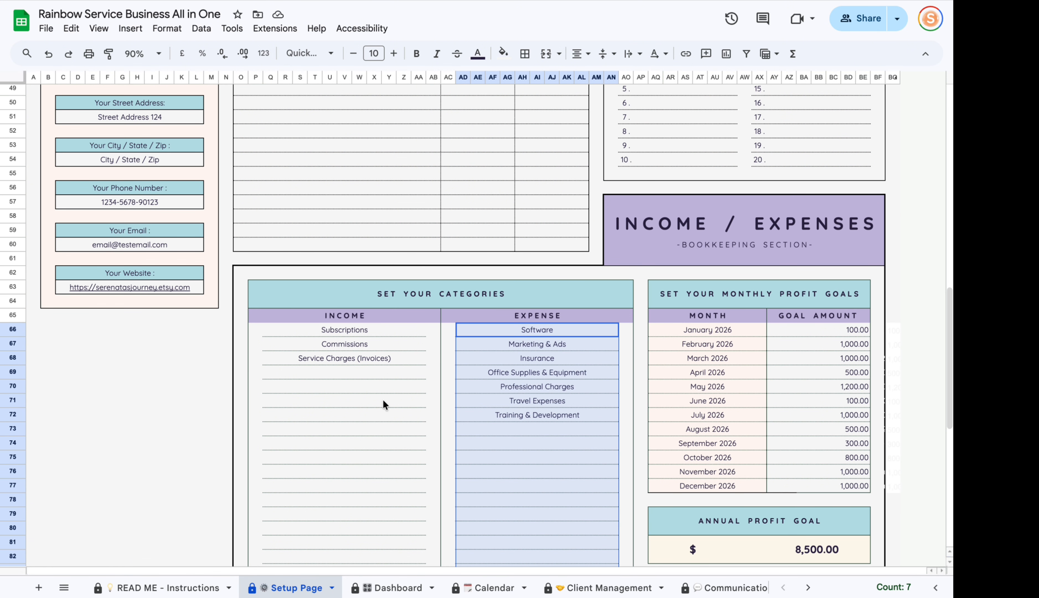
left_click(519, 399)
Select the 2026 monthly profit goal amounts and the salesperson names list.
left_click_drag(855, 332, 828, 485)
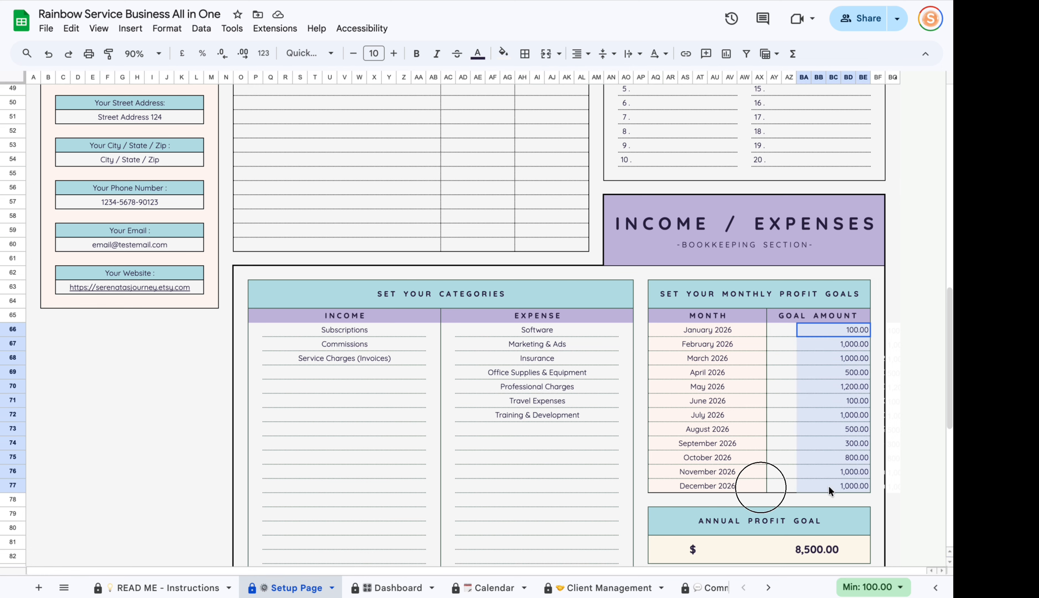
scroll(722, 468, "down", 8)
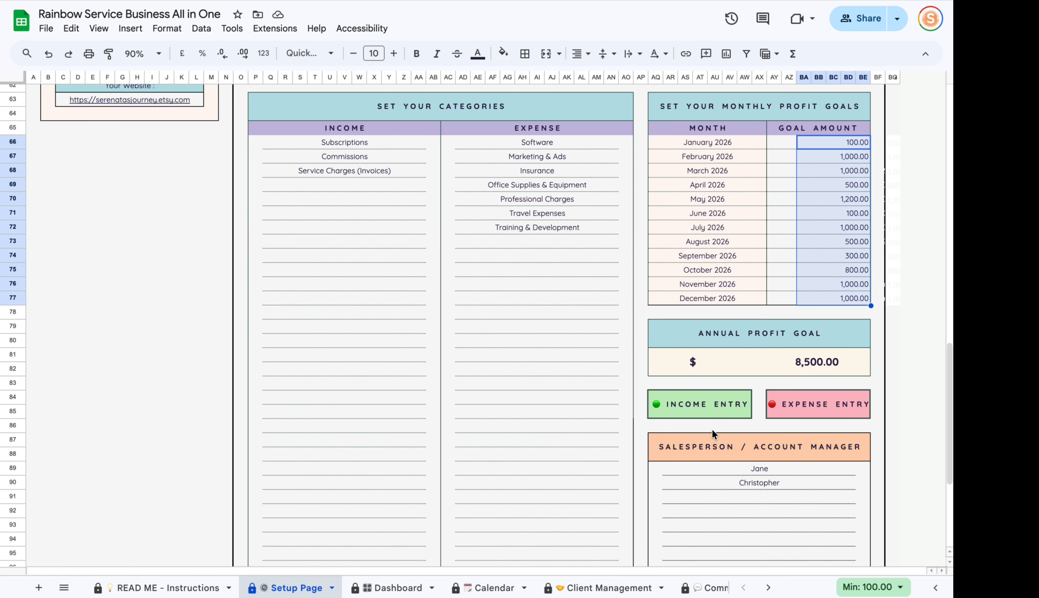
left_click_drag(745, 327, 743, 448)
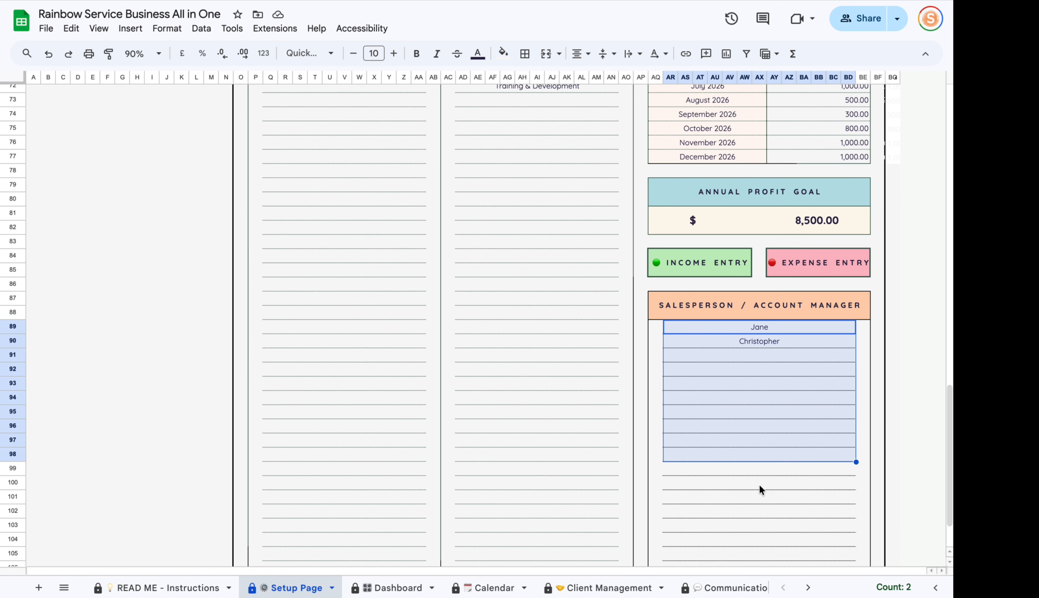
scroll(726, 354, "down", 2)
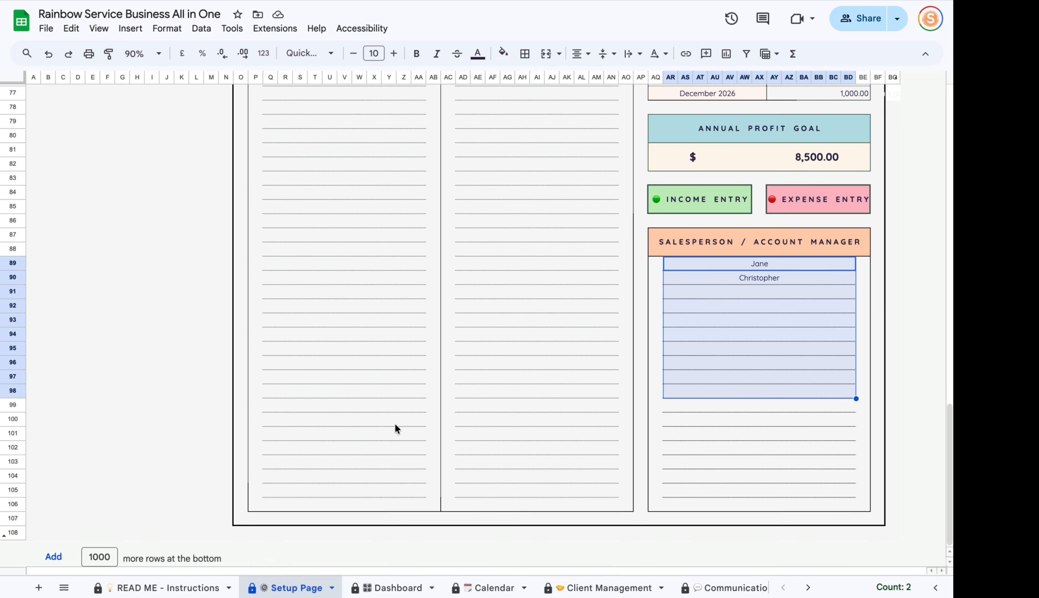
scroll(670, 429, "up", 10)
scroll(521, 474, "down", 6)
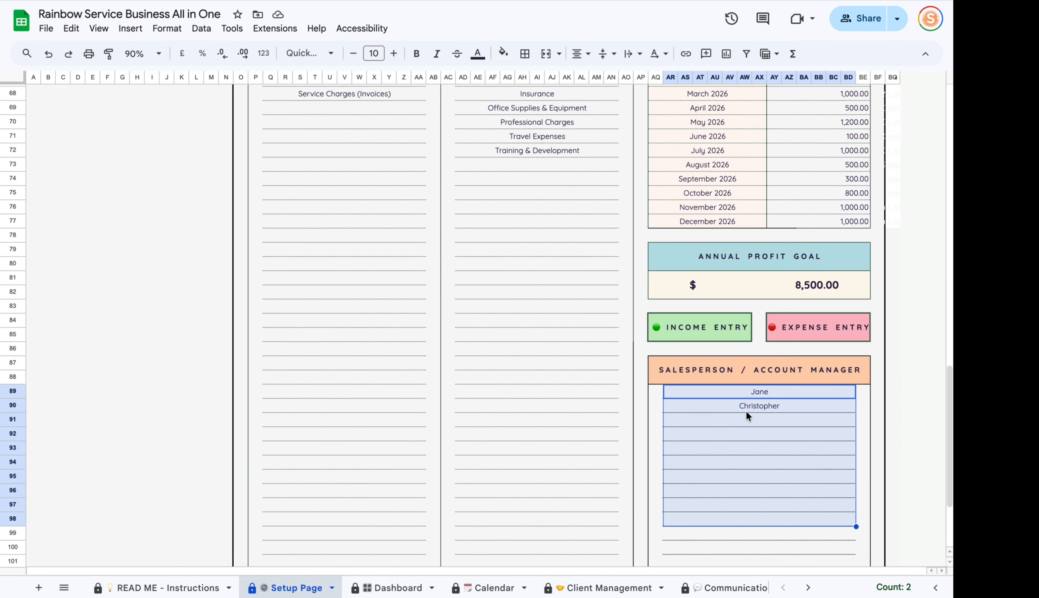
scroll(531, 341, "up", 13)
scroll(618, 351, "up", 10)
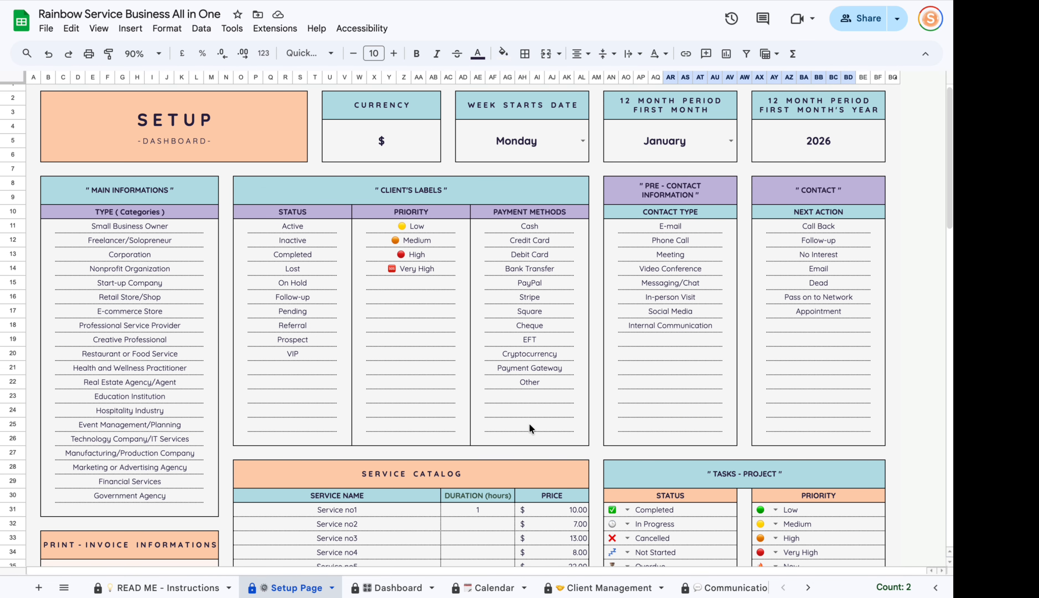
On Client Management, enter 12 in the # column for Prime Investments.
left_click(598, 587)
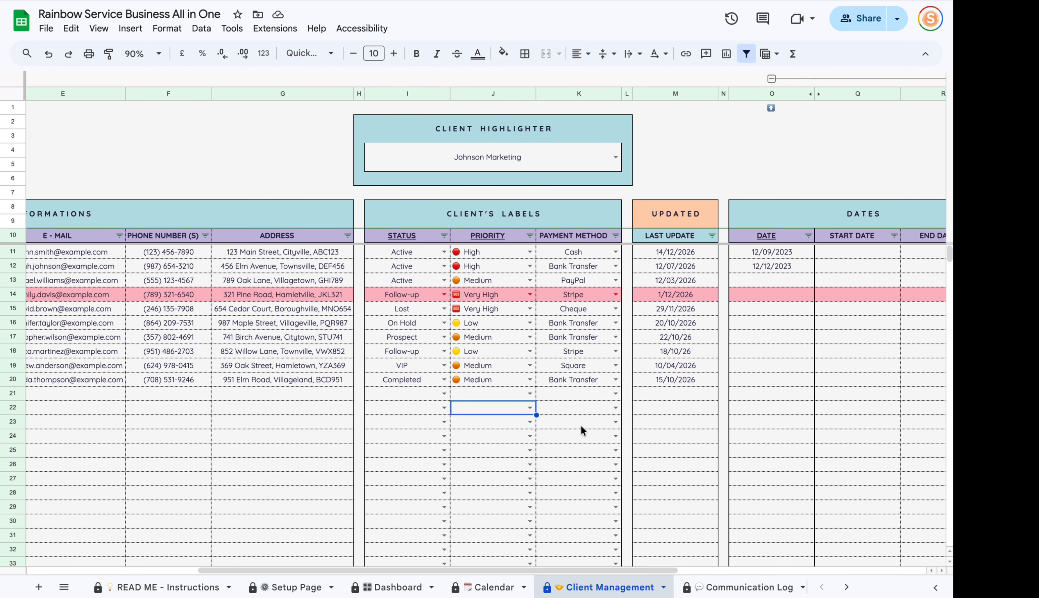
left_click_drag(527, 570, 358, 570)
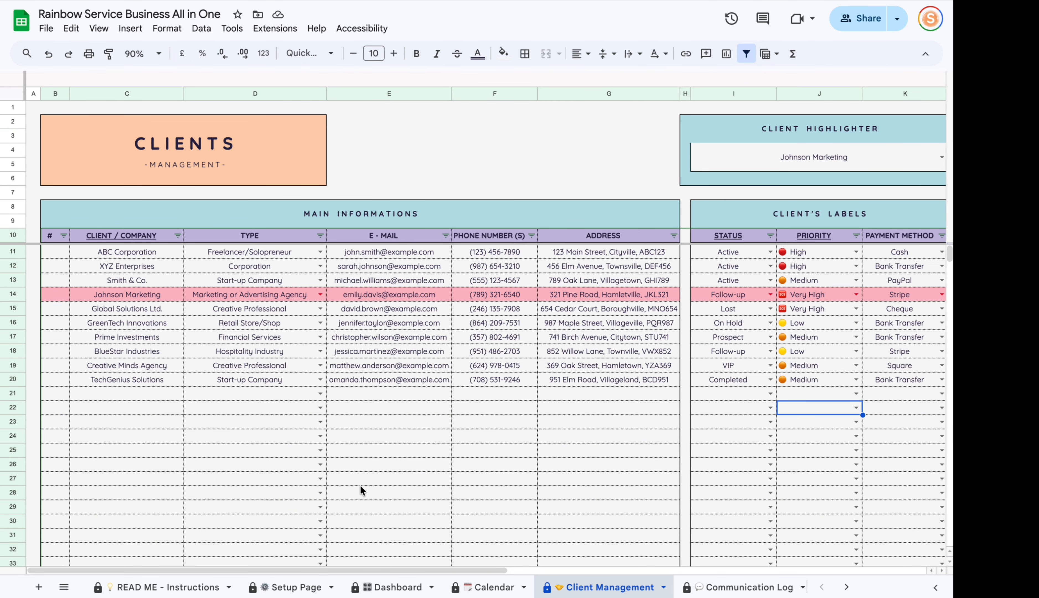
left_click_drag(59, 252, 62, 393)
left_click(49, 336)
type("12")
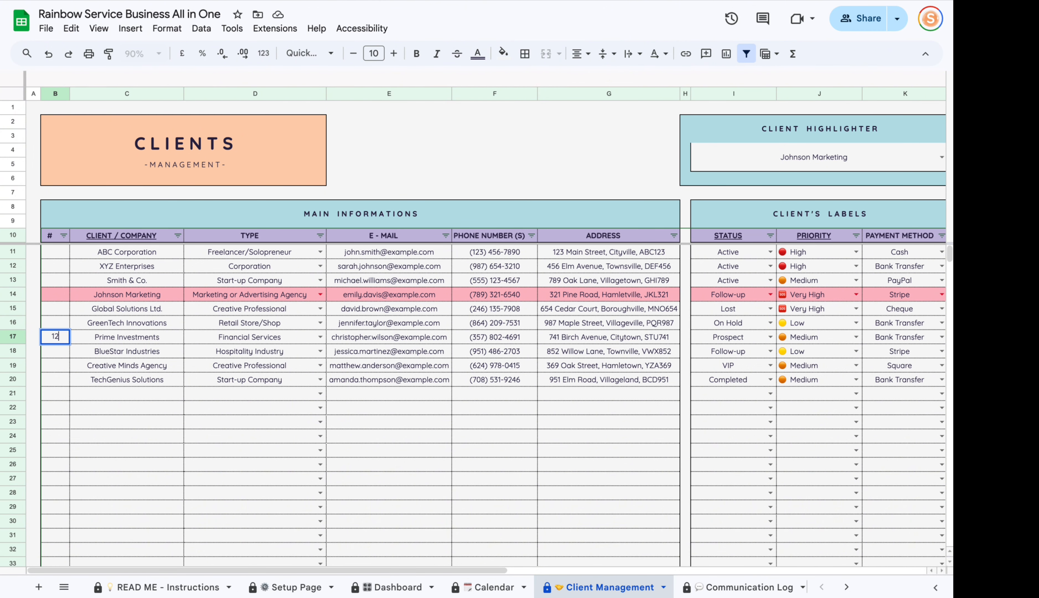
left_click(164, 441)
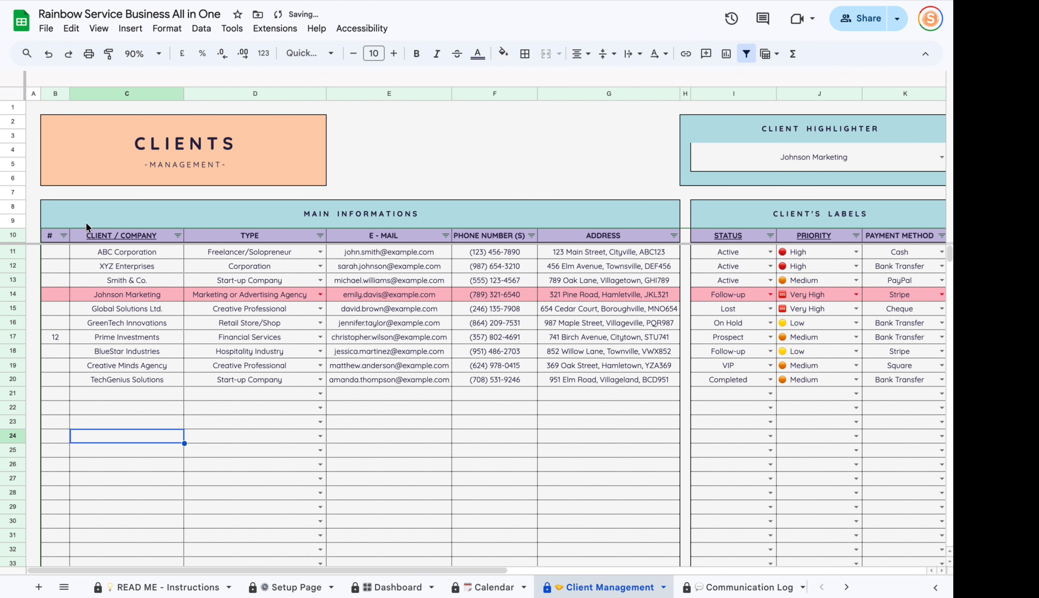
Check Prime Investments' row: name, Financial Services type, phone, address and status.
left_click(120, 337)
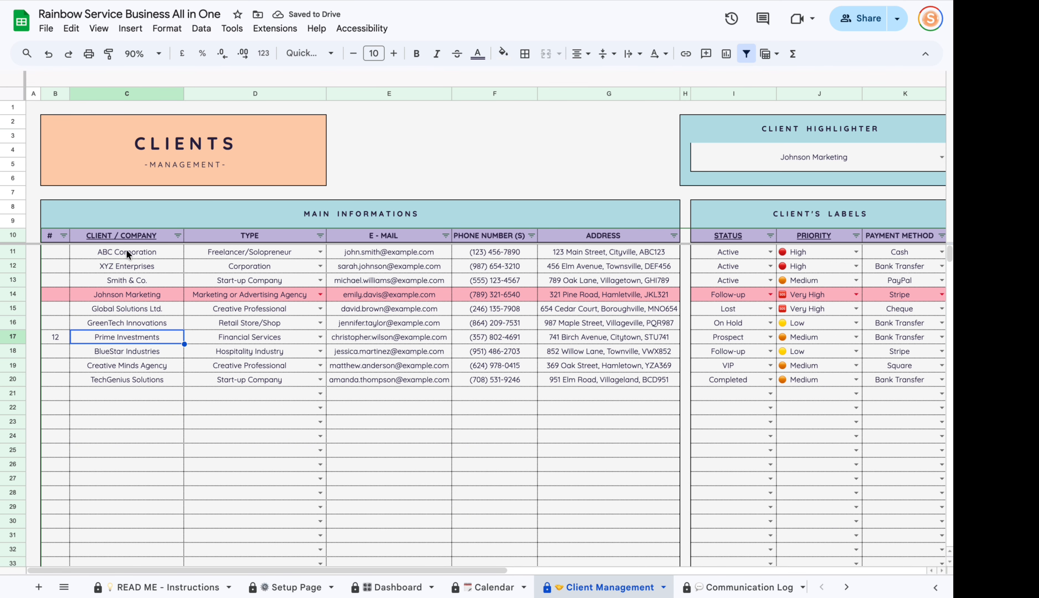
left_click(194, 340)
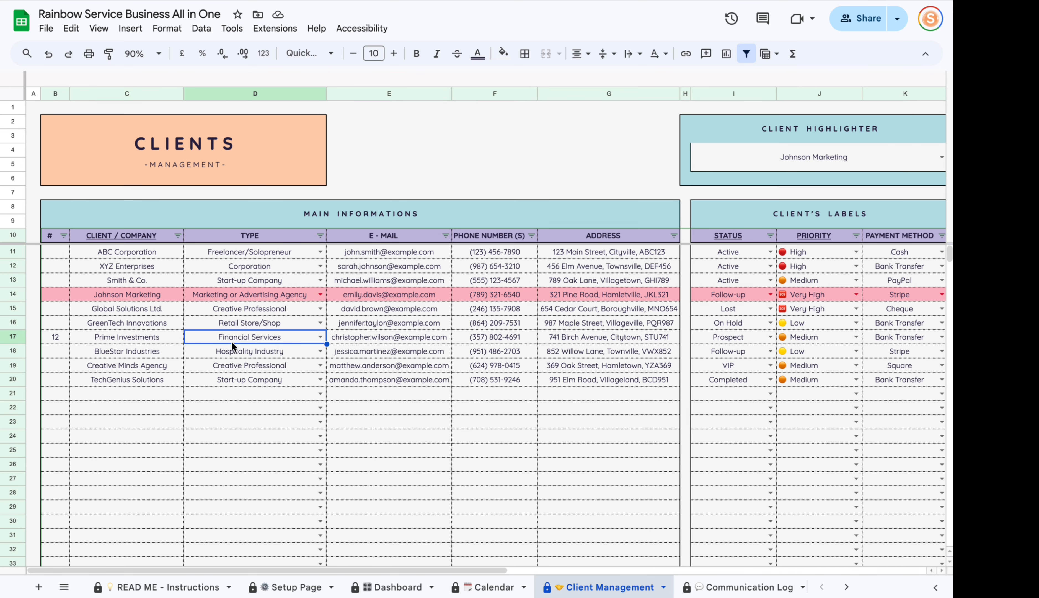
left_click(322, 337)
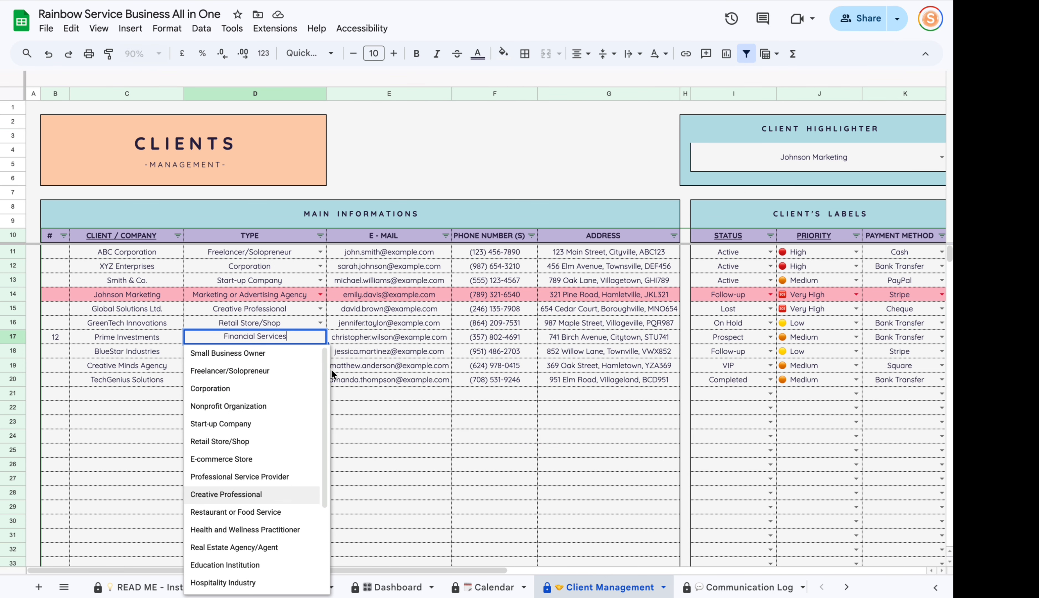
left_click(365, 338)
left_click(483, 340)
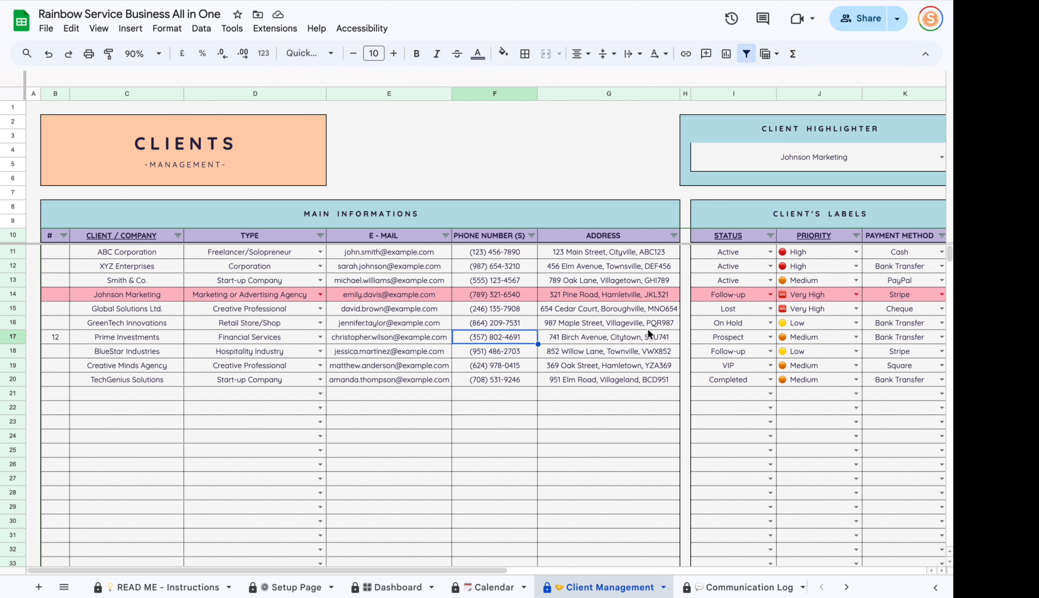
left_click(615, 336)
left_click_drag(436, 570, 613, 570)
left_click(410, 337)
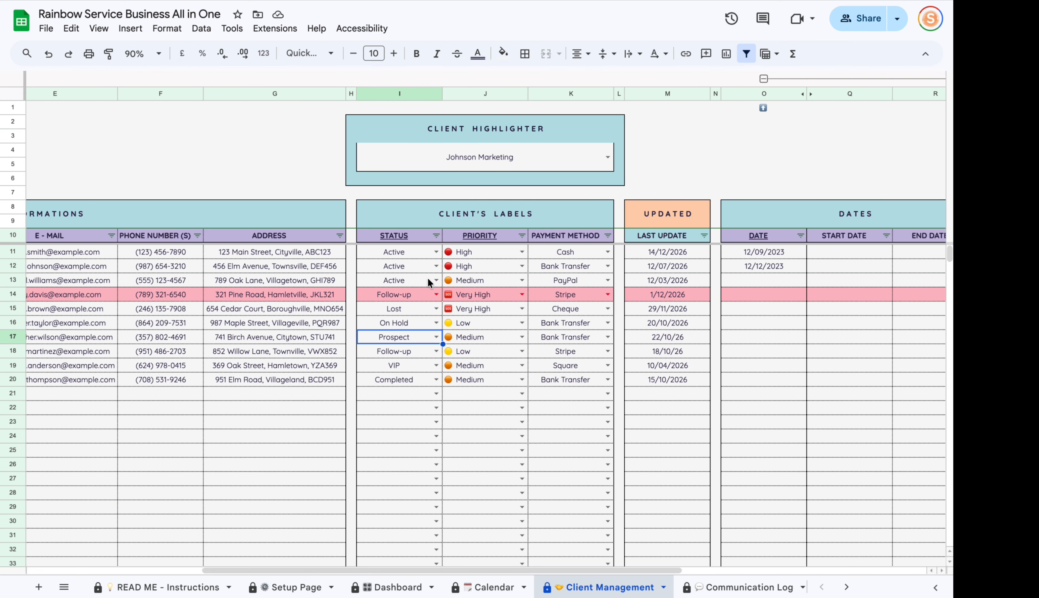
left_click(436, 337)
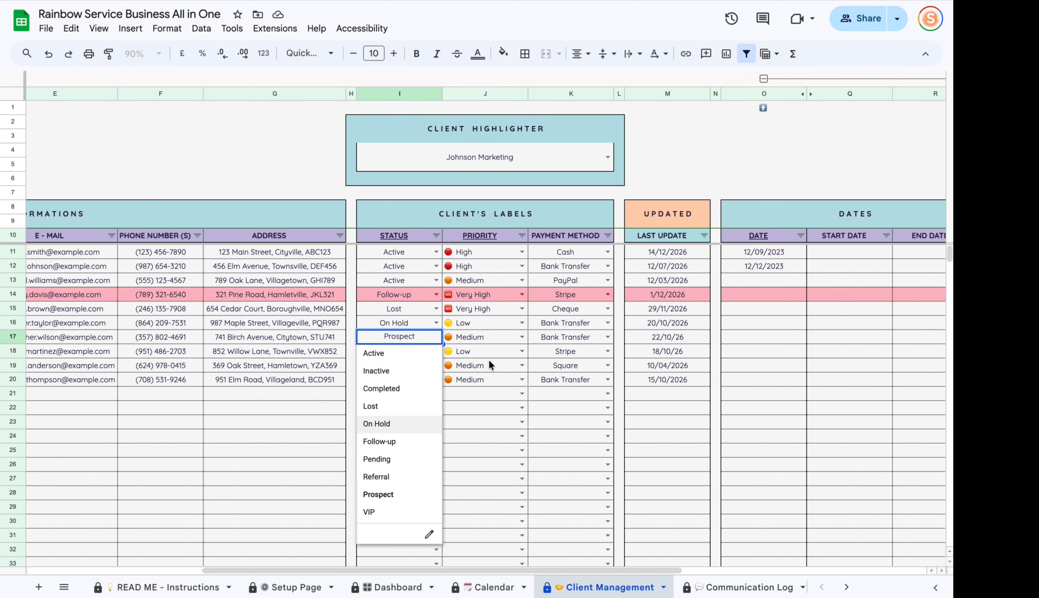
left_click(498, 341)
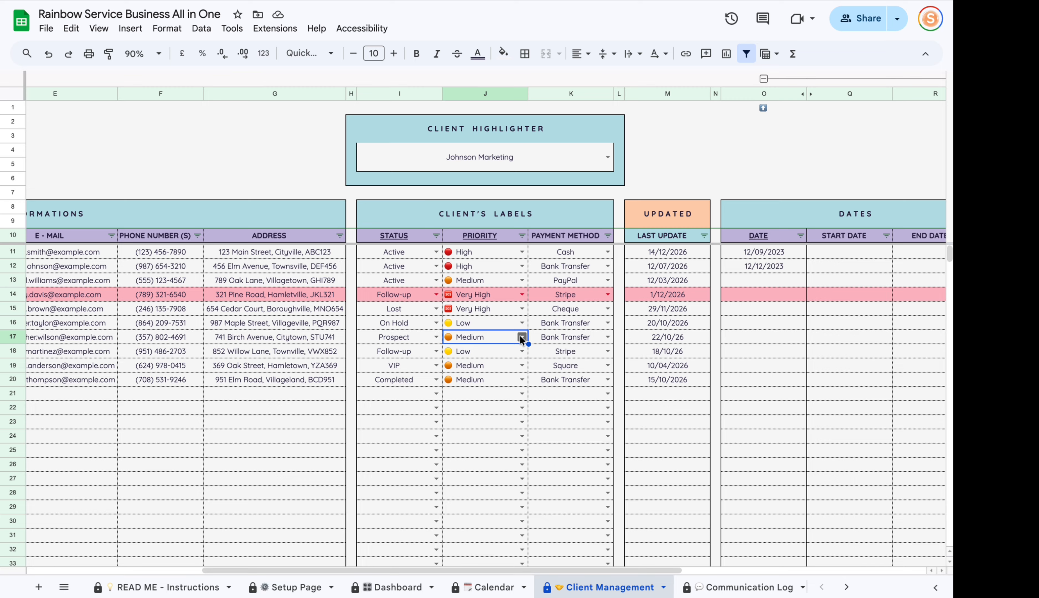
left_click(607, 336)
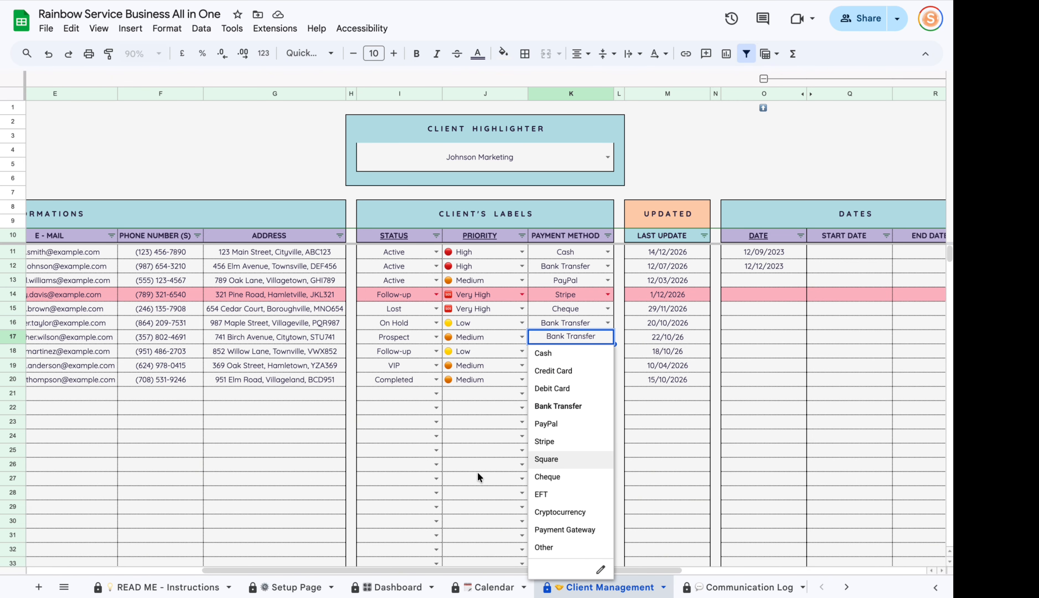
key("Escape")
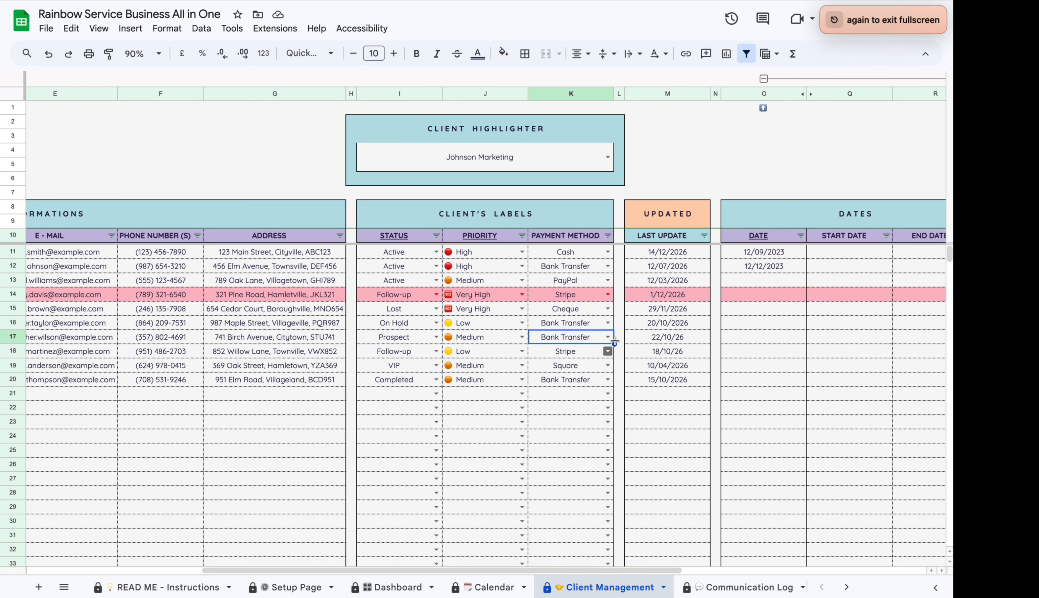
left_click(664, 337)
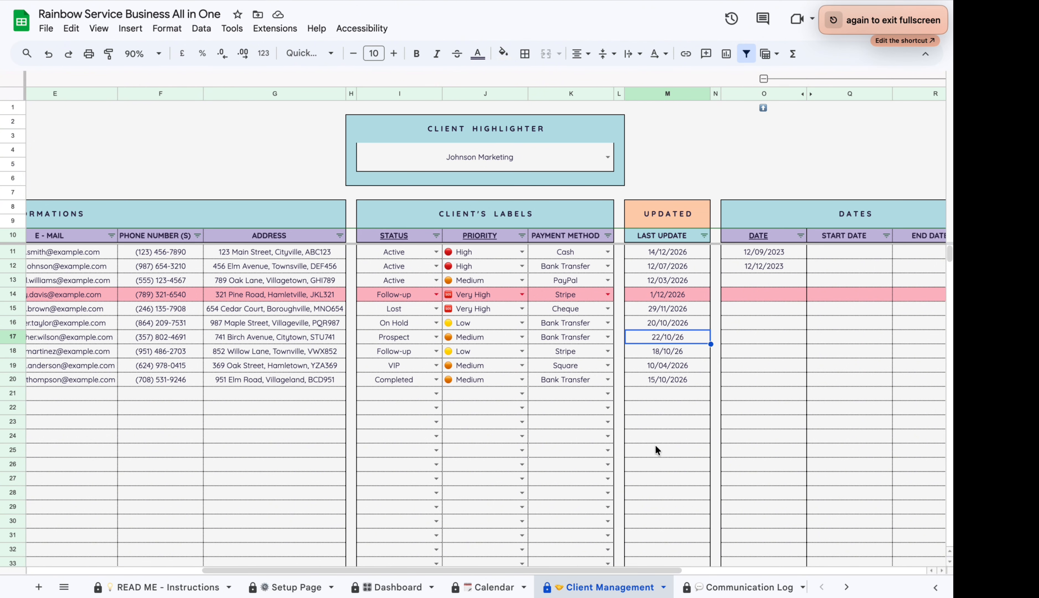
left_click_drag(607, 566, 615, 570)
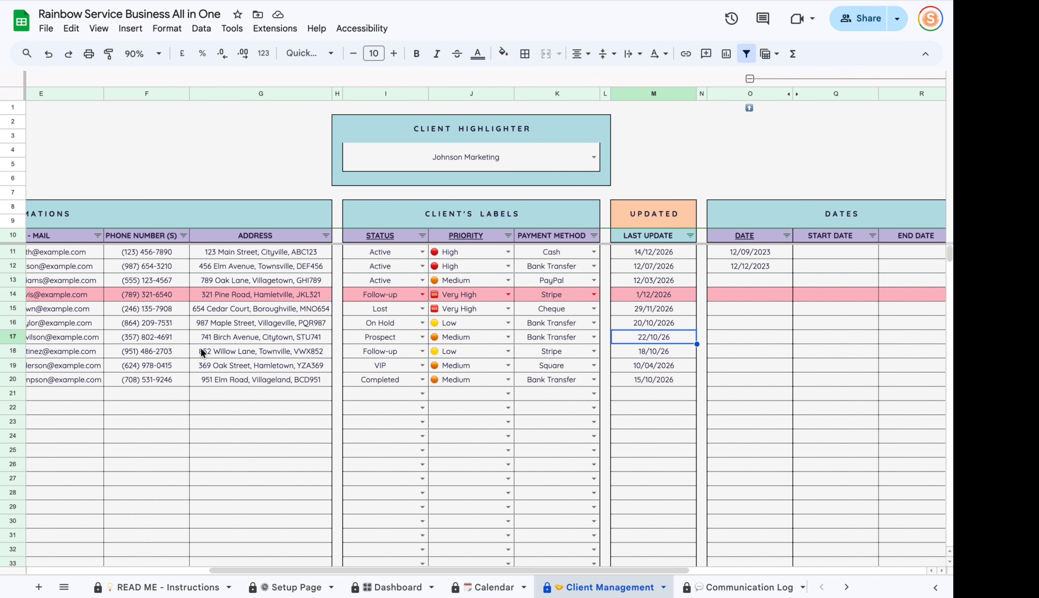
left_click_drag(545, 570, 691, 575)
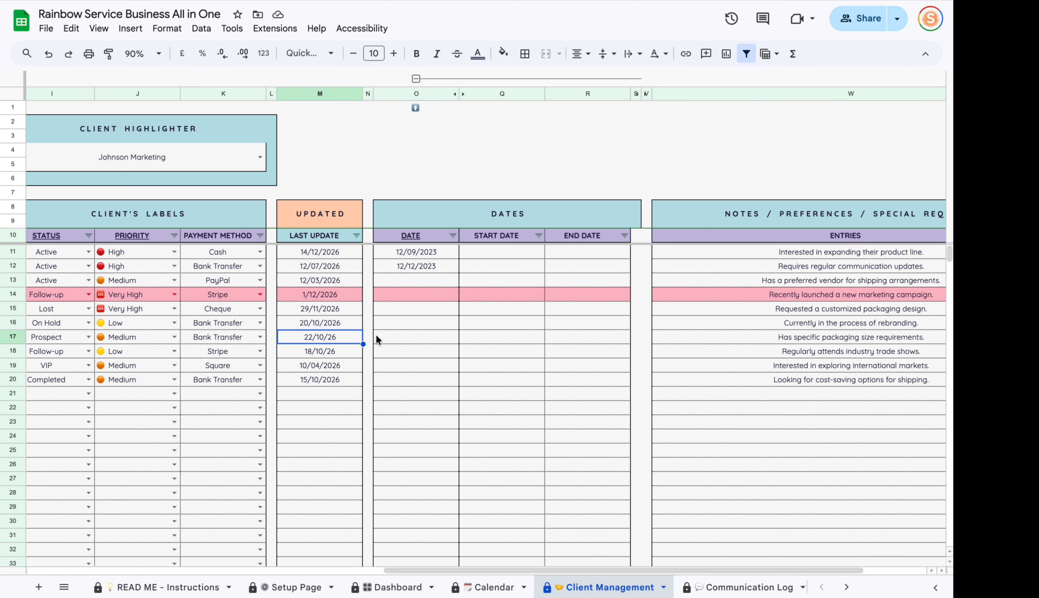
Collapse the extra date columns P–U beside DATE, then expand them again.
left_click(423, 233)
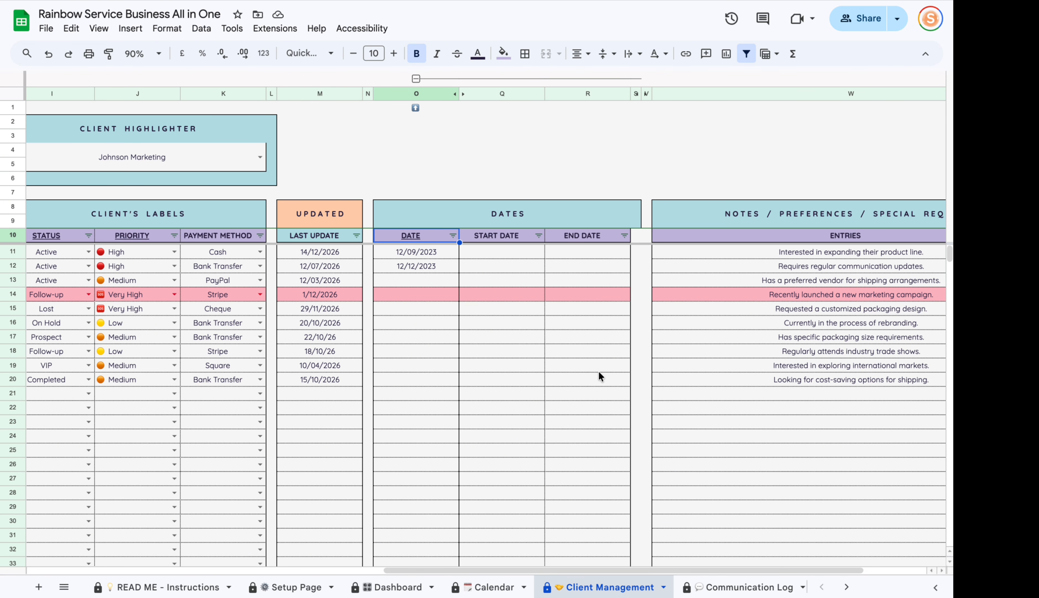
left_click(415, 79)
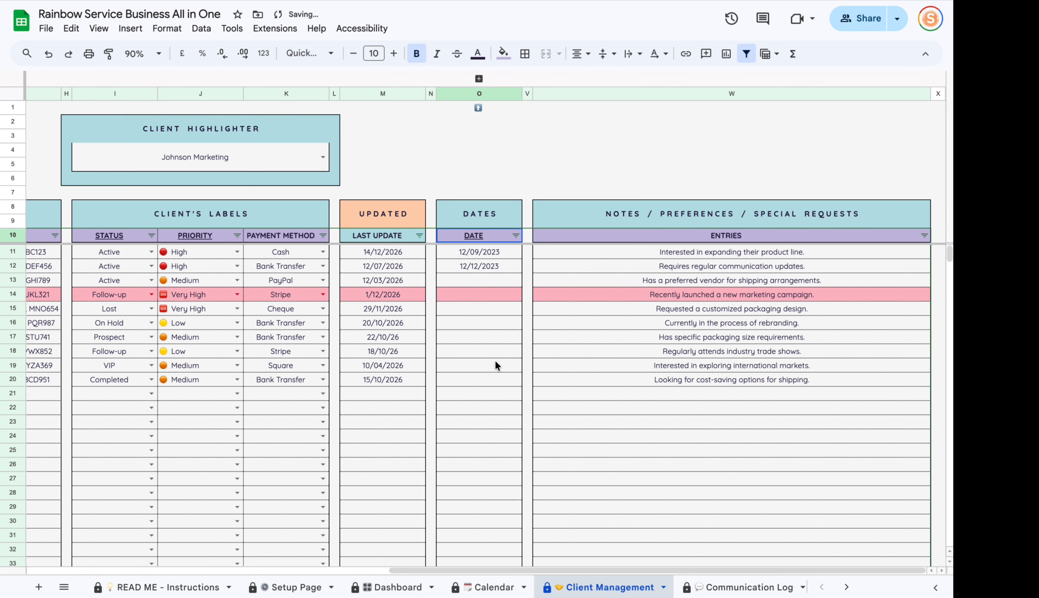
left_click(478, 78)
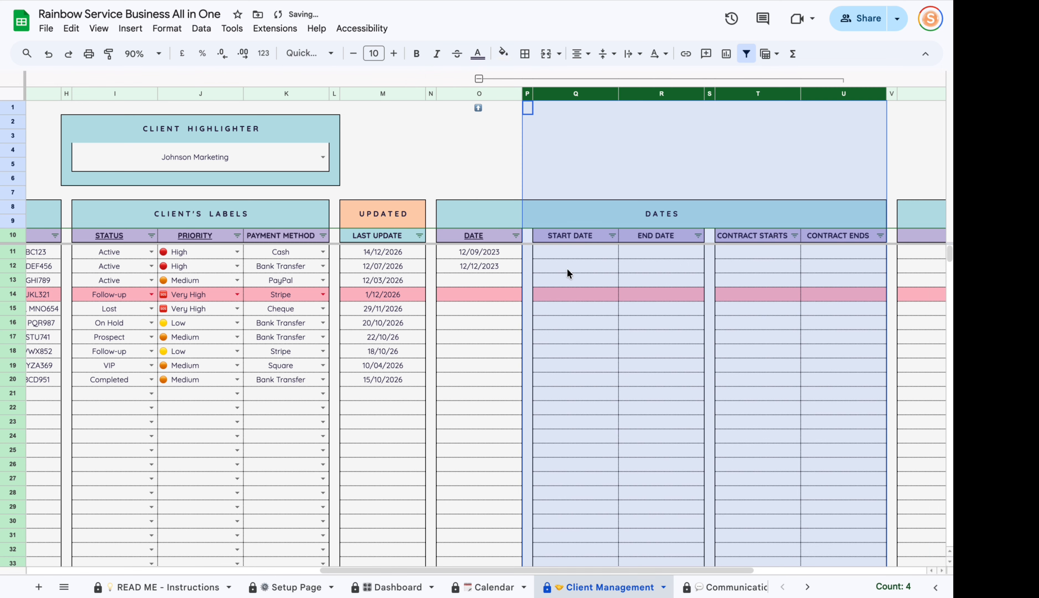
left_click_drag(473, 568, 619, 569)
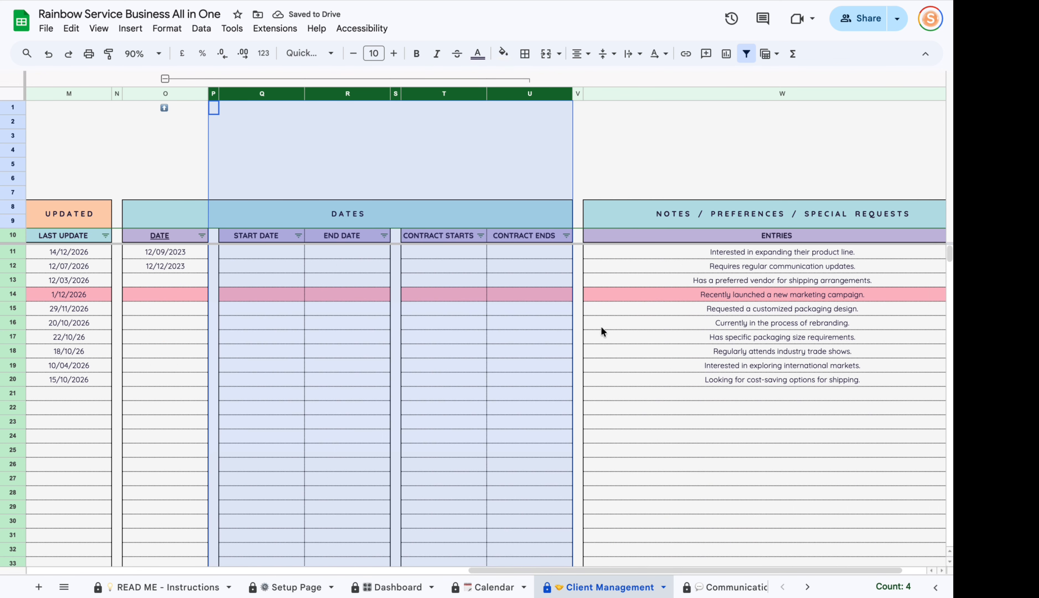
left_click(495, 394)
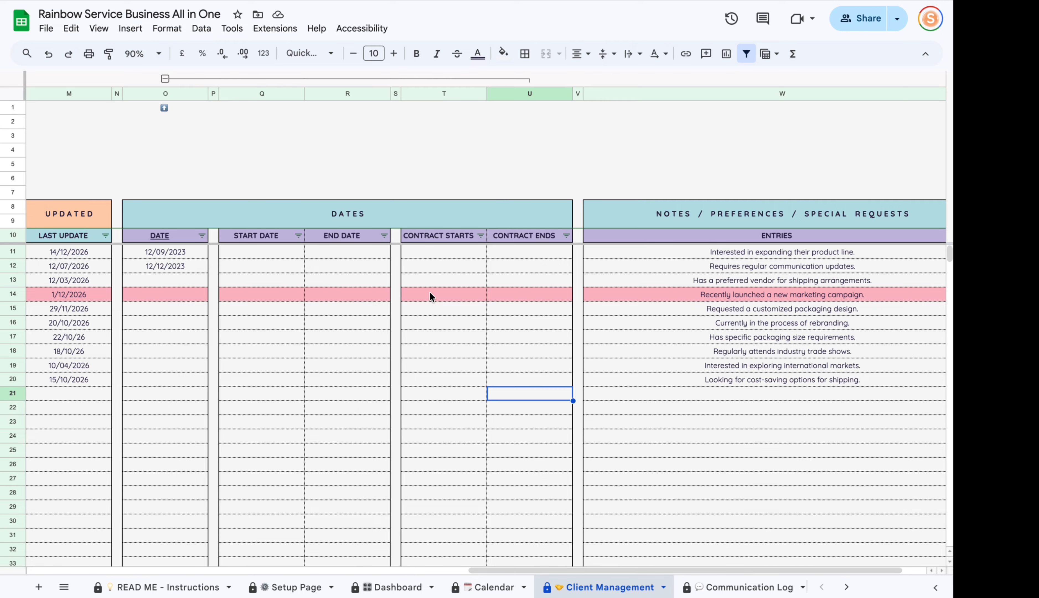
Collapse columns P–U again and select the notes entries in W12:W27.
left_click(165, 78)
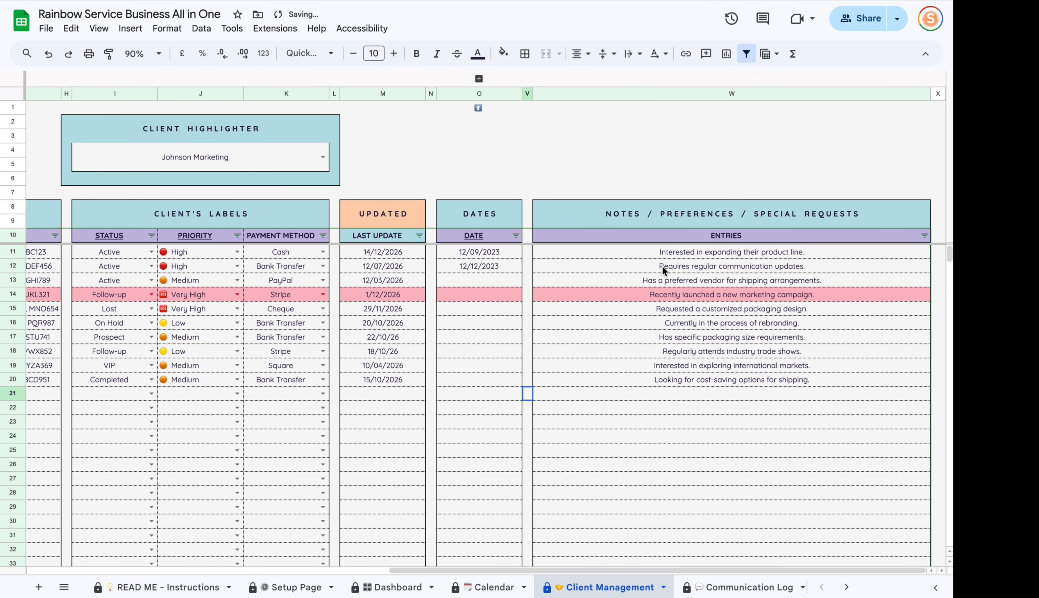
left_click_drag(664, 270, 661, 476)
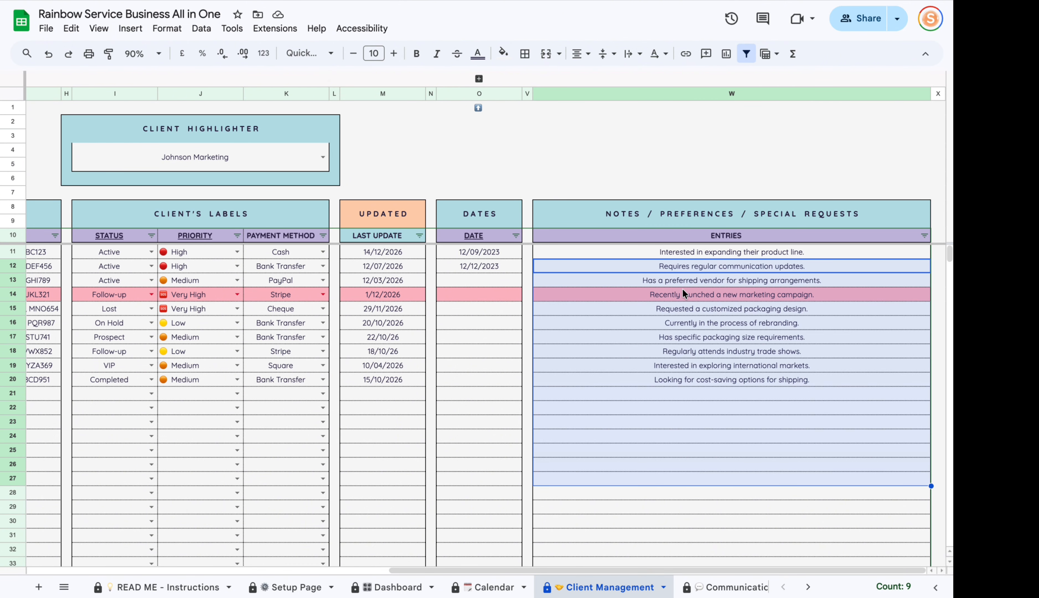
left_click(701, 322)
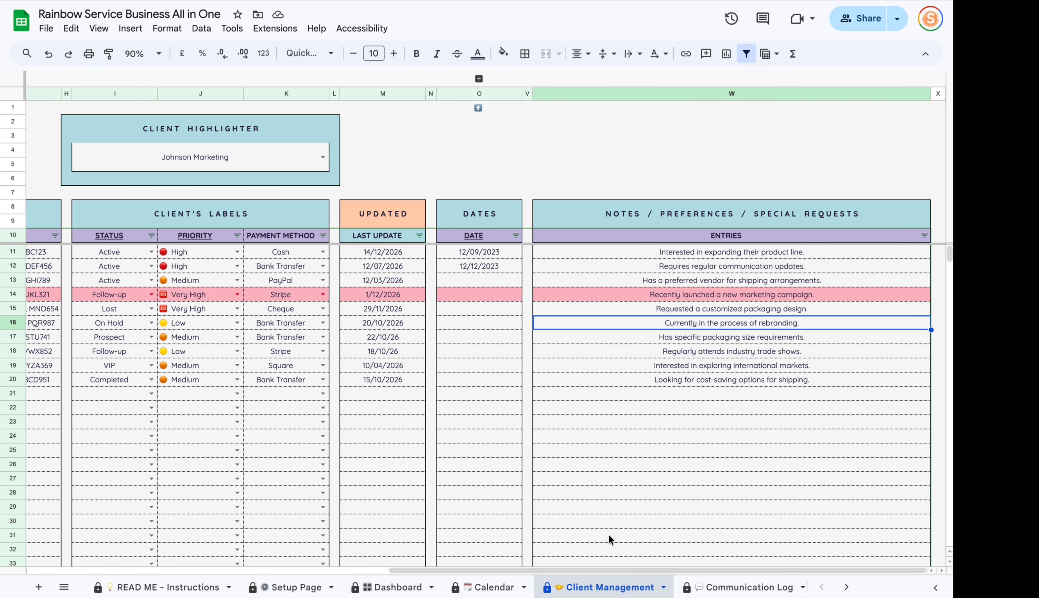
left_click_drag(558, 570, 293, 570)
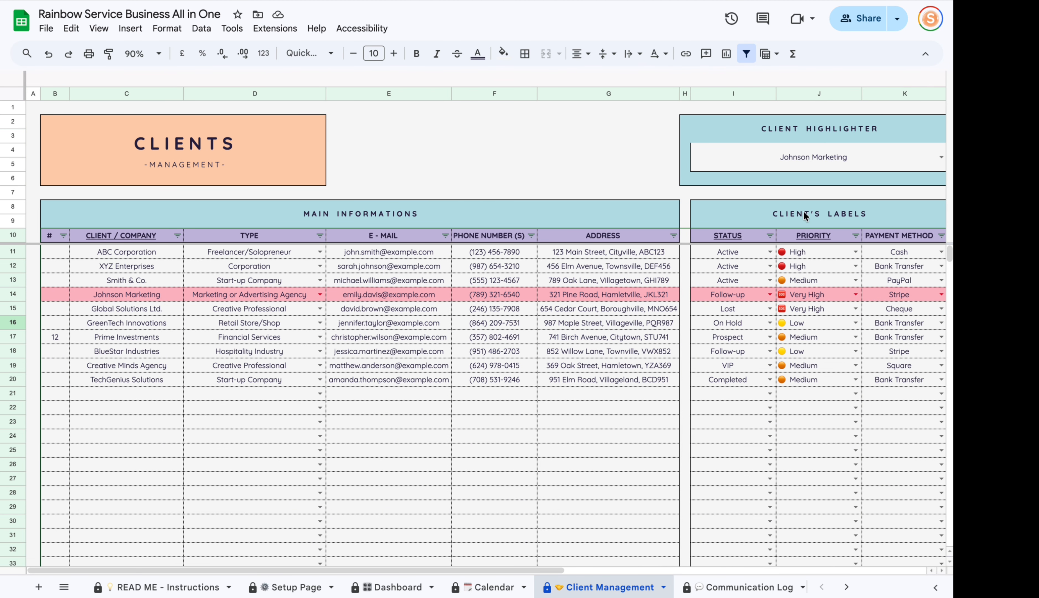
Choose BlueStar Industries in the Client Highlighter dropdown and scroll back to column A.
left_click_drag(520, 569, 565, 569)
left_click(864, 163)
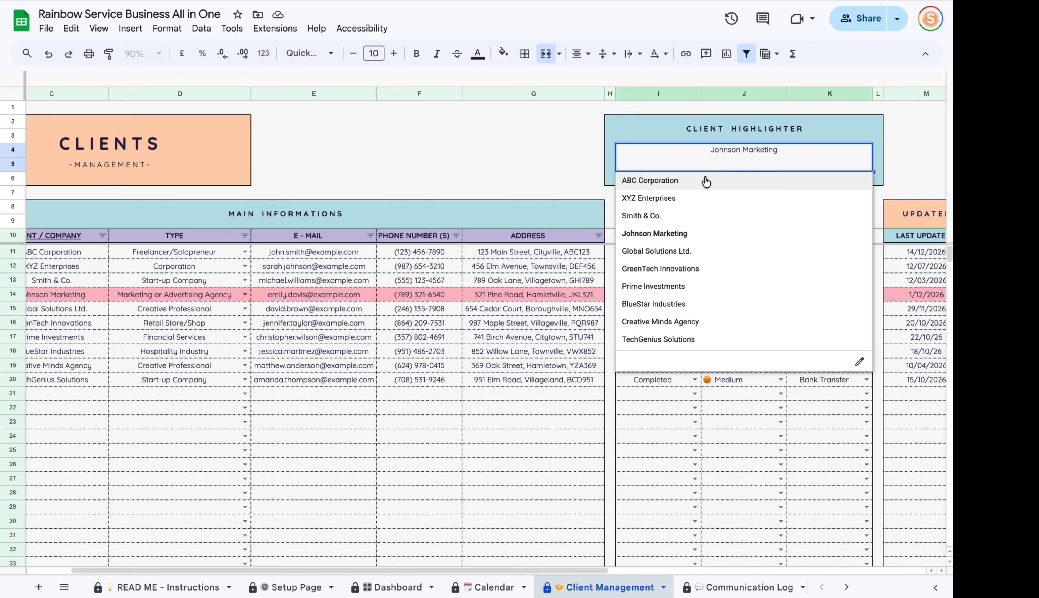
left_click(654, 304)
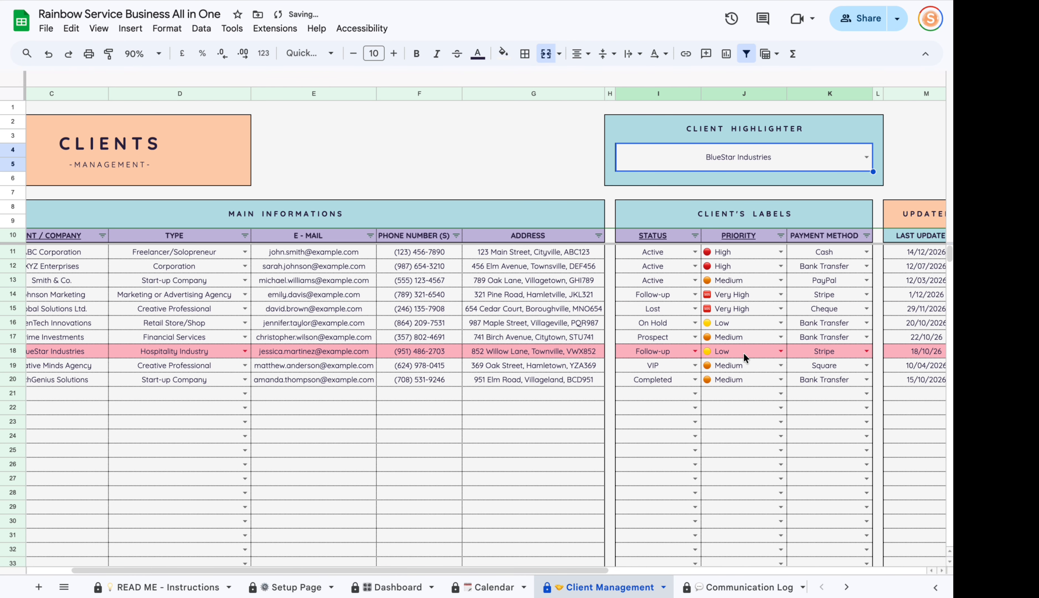
left_click_drag(443, 569, 356, 444)
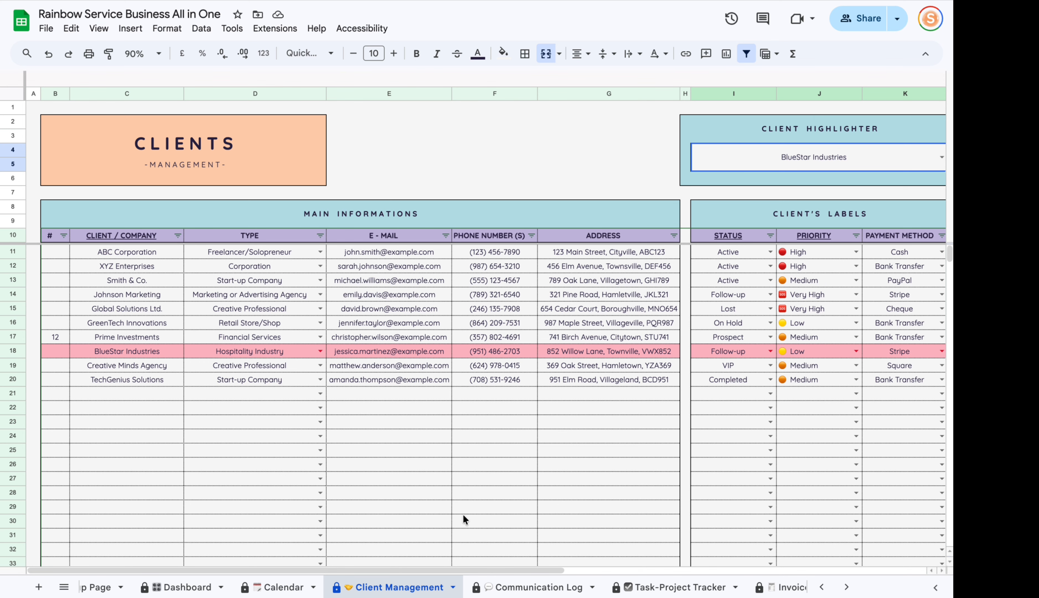
In the Communication Log, review the last entry and row 21's auto-filled phone number.
left_click(536, 586)
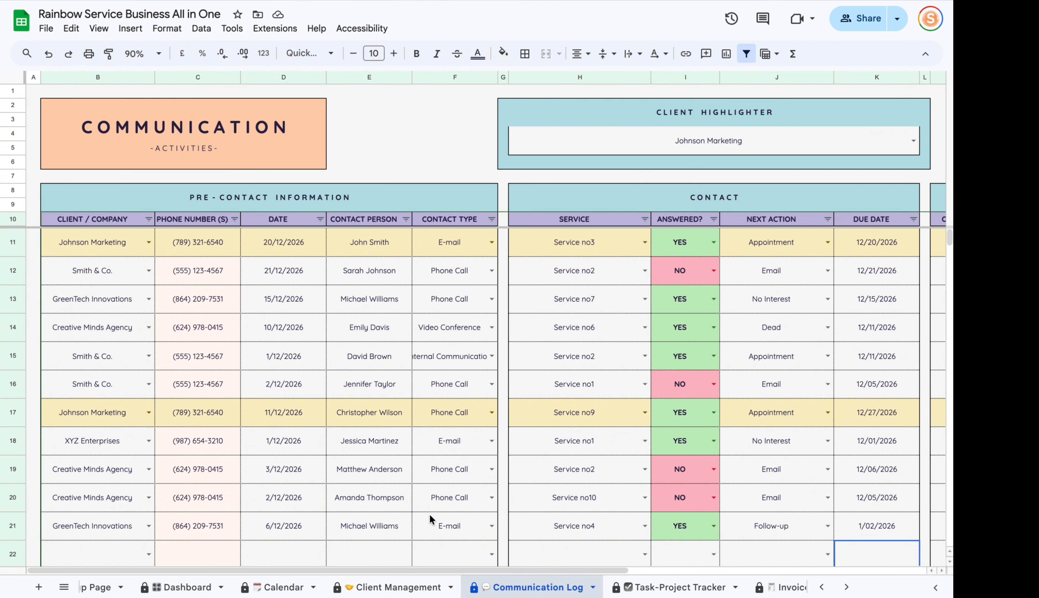
scroll(198, 391, "down", 4)
left_click(119, 373)
scroll(124, 289, "up", 3)
scroll(117, 370, "down", 2)
left_click(110, 431)
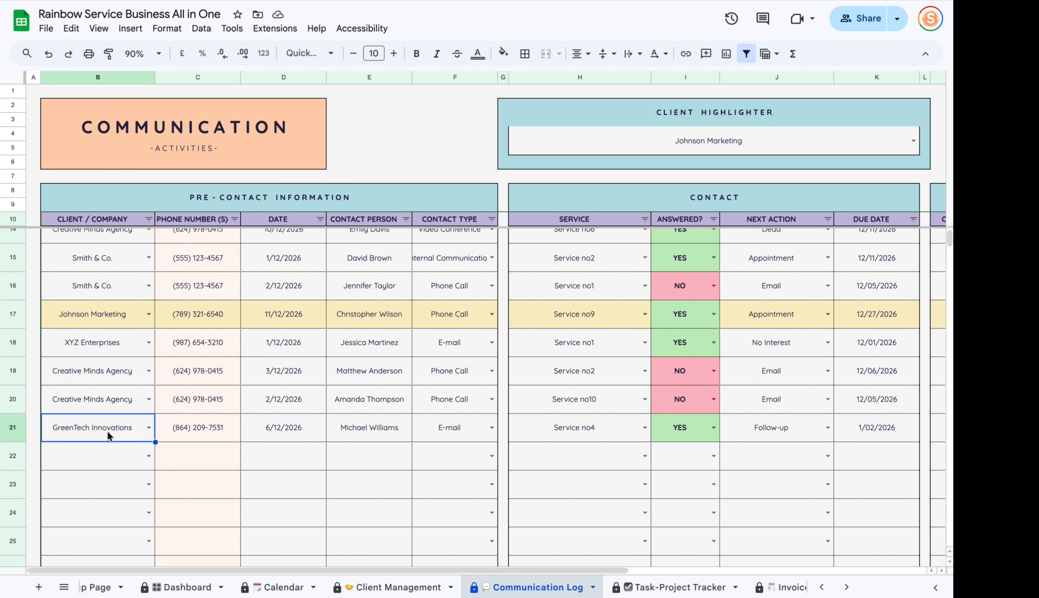
left_click(164, 430)
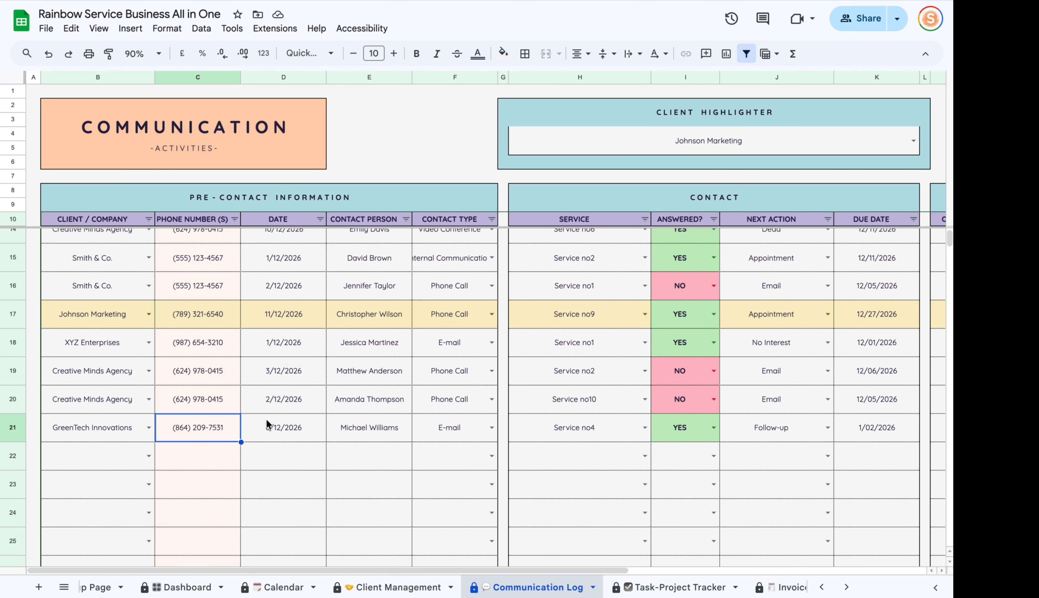
Log Smith & Co. in row 22 and Global Solutions Ltd. in row 23, dated 18 May 2026.
left_click(148, 458)
left_click(97, 508)
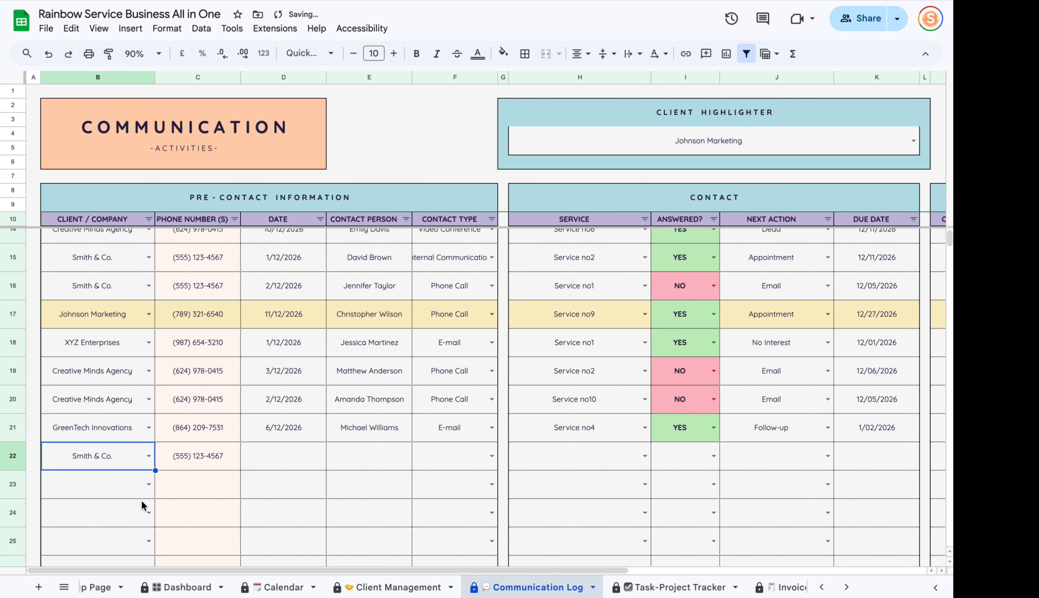
left_click(148, 483)
left_click(88, 577)
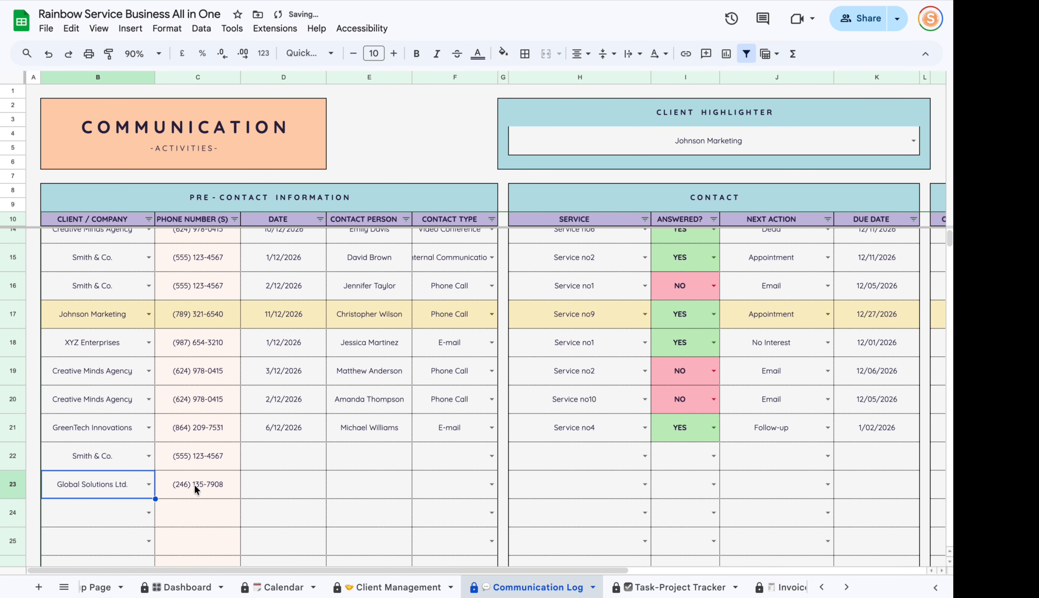
left_click(286, 447)
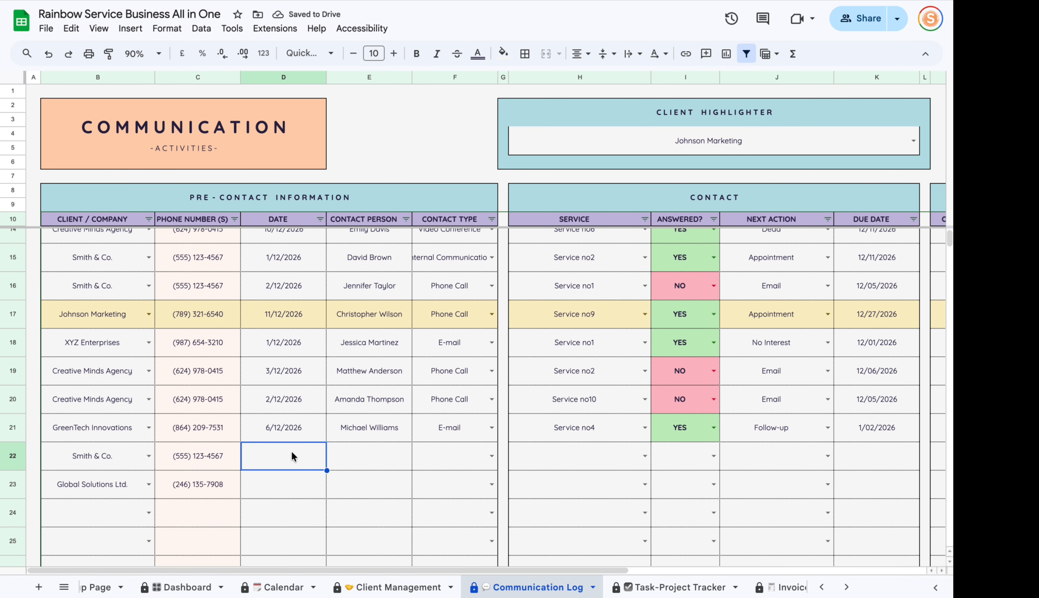
double_click(292, 455)
left_click(227, 368)
Enter the contact person's name for row 22 and set contact type to Phone Call.
left_click(373, 459)
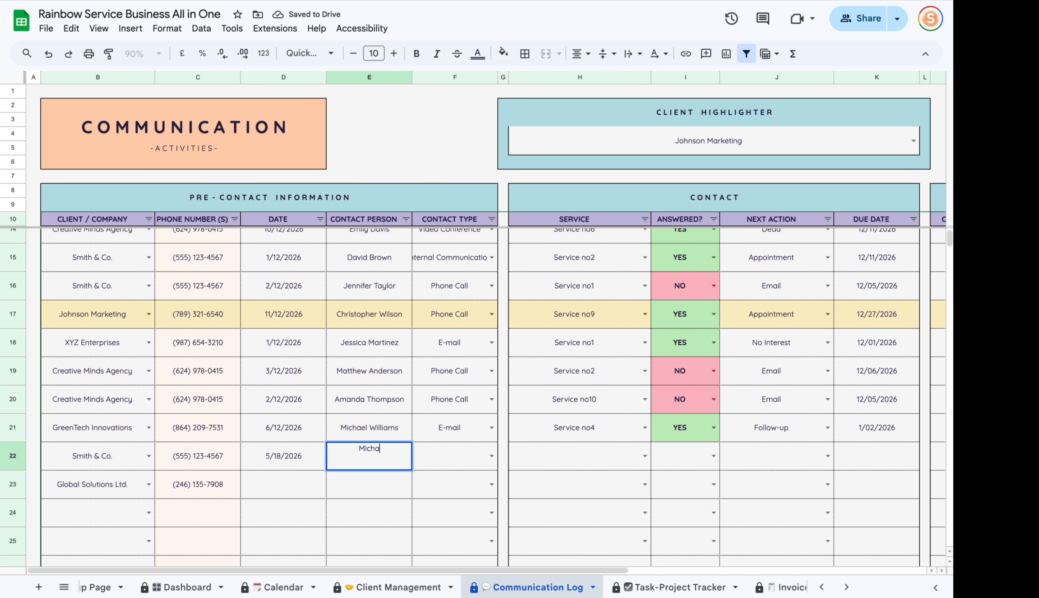
left_click(413, 450)
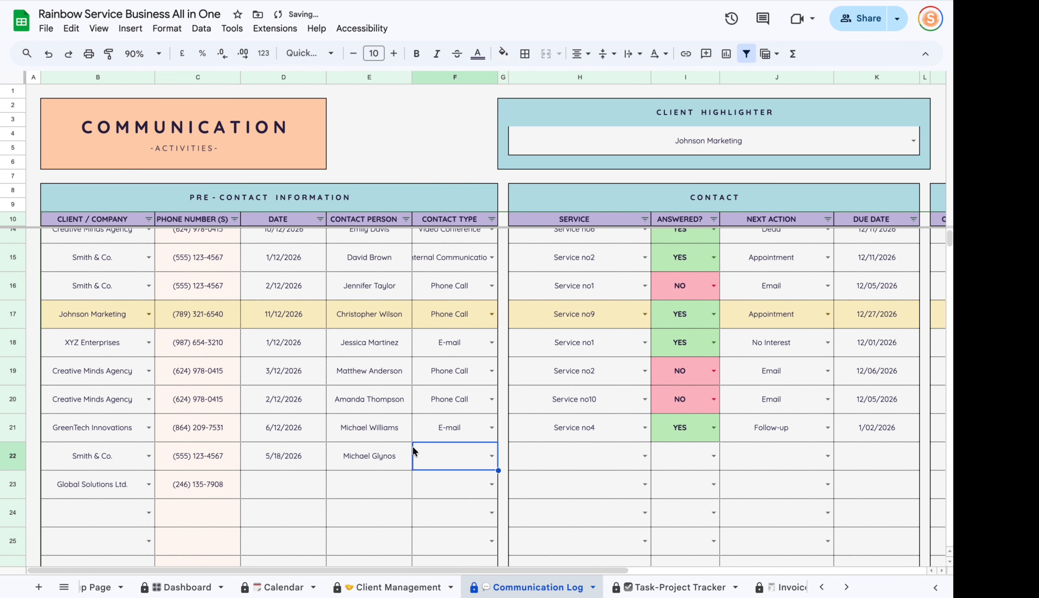
left_click(491, 455)
left_click(473, 496)
Set row 22's service to Service no6, answered to YES, and next action to Email.
scroll(561, 478, "down", 3)
scroll(550, 467, "down", 1)
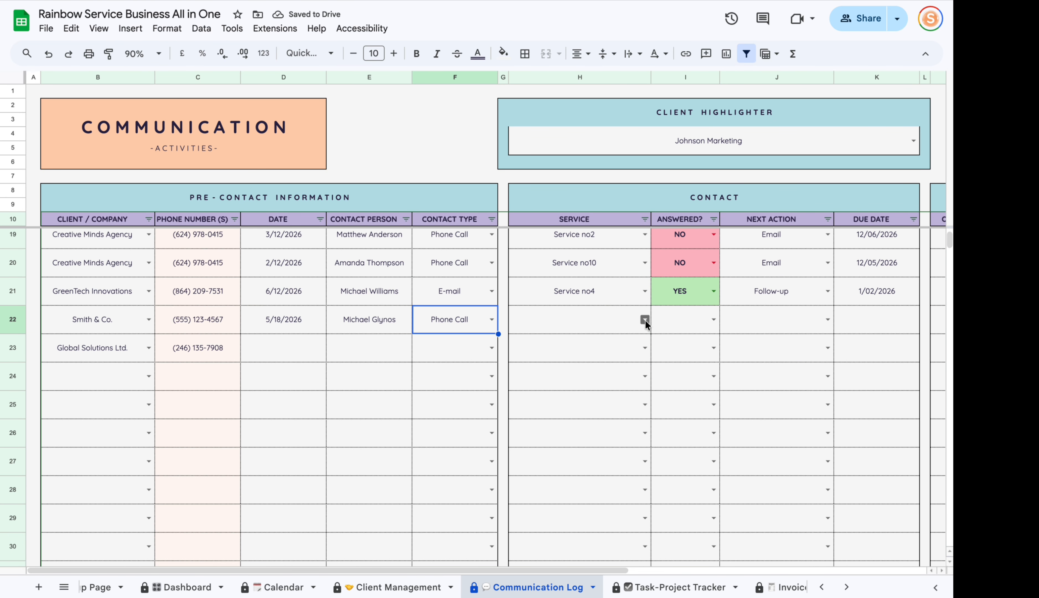
left_click_drag(525, 568, 662, 565)
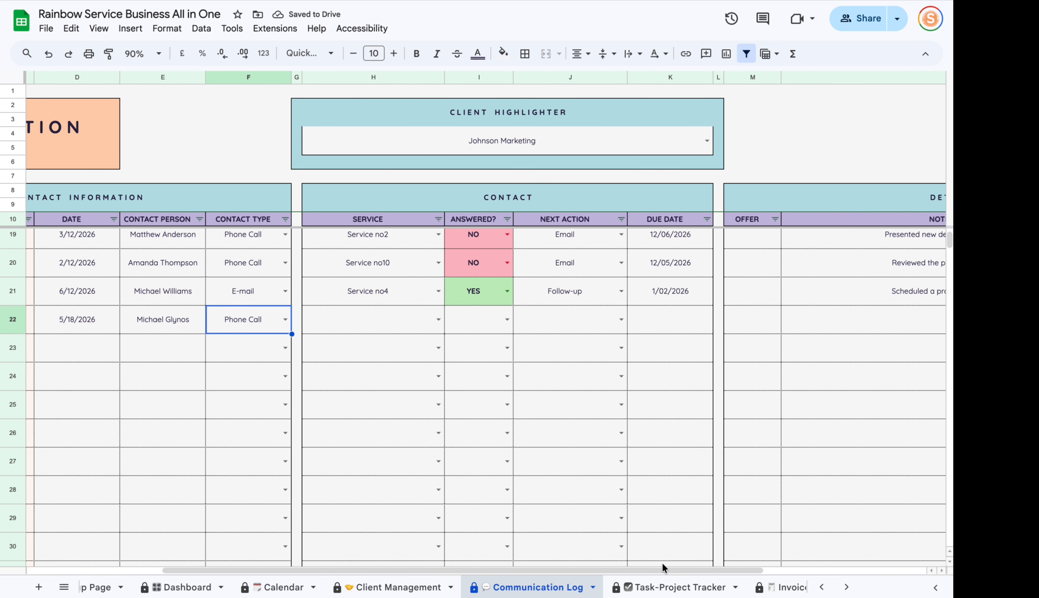
left_click(445, 319)
left_click(359, 438)
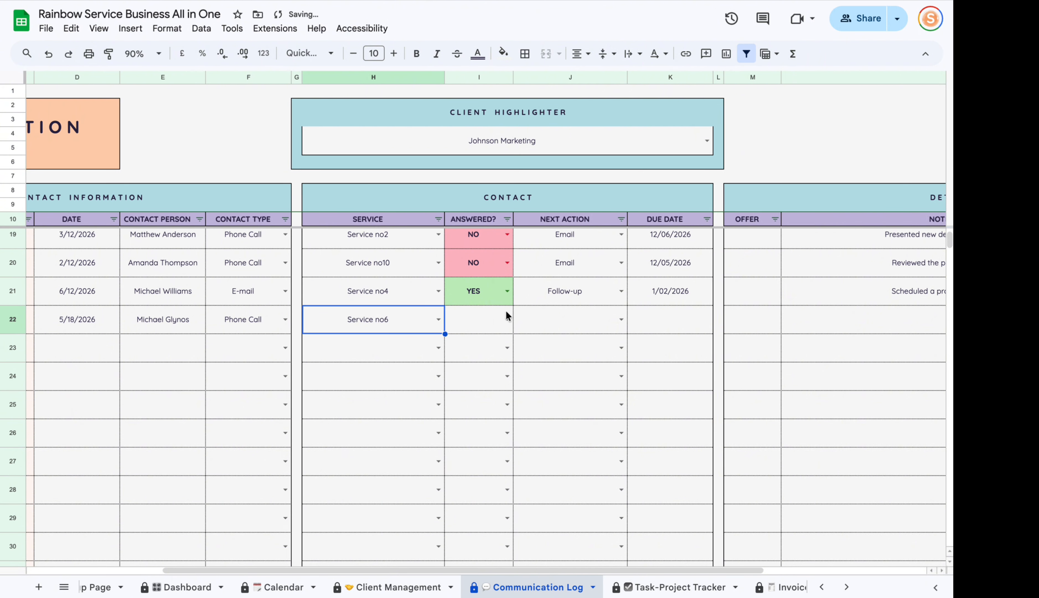
left_click(507, 320)
left_click(466, 341)
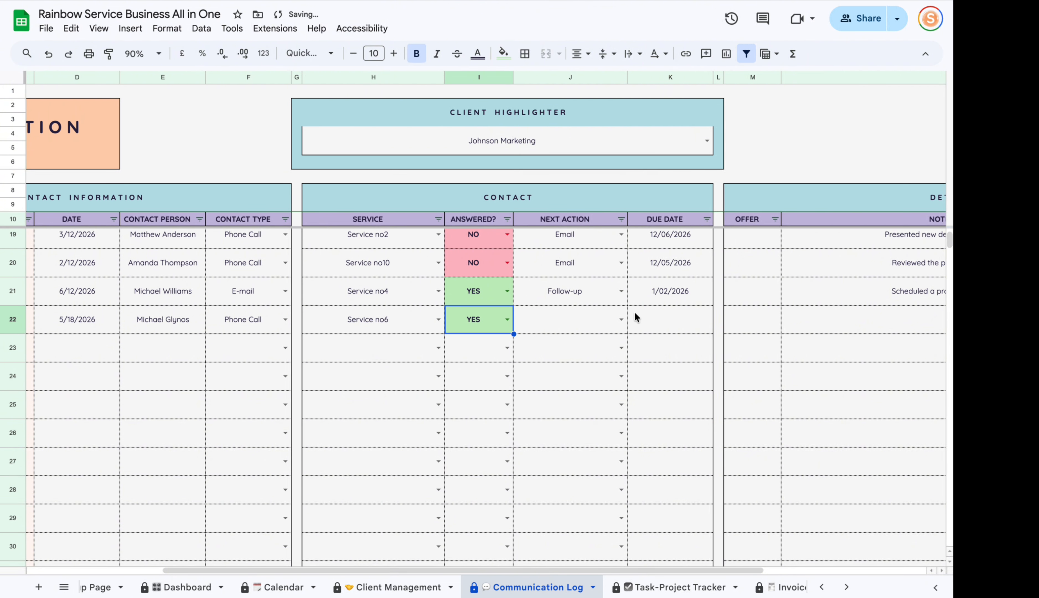
left_click(621, 319)
left_click(565, 396)
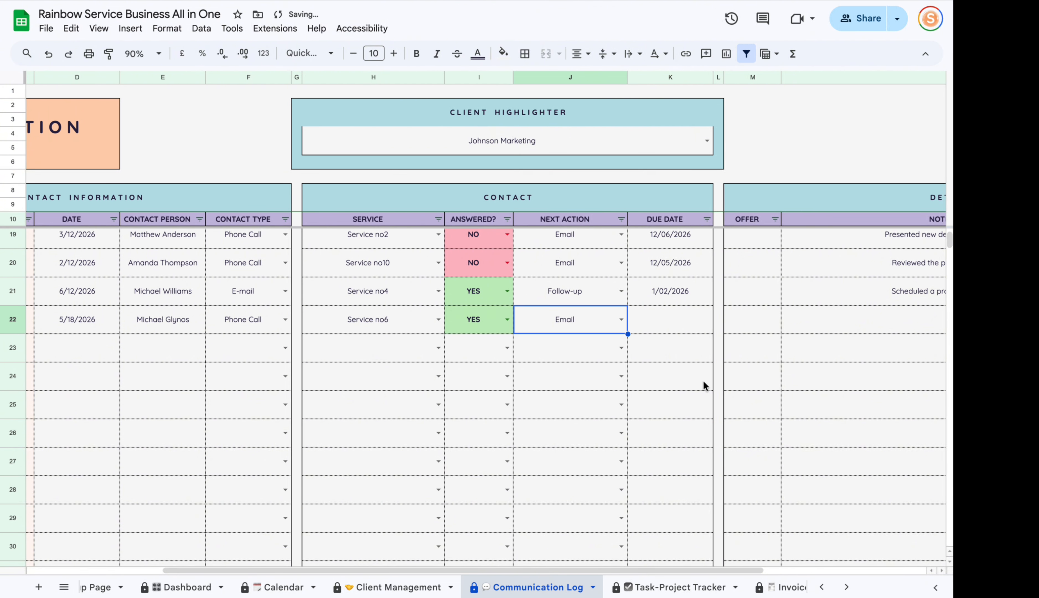
key("Tab")
Give row 22 a due date of 5/31/2026 and a 1,200.00 offer, then select its notes cell.
double_click(668, 315)
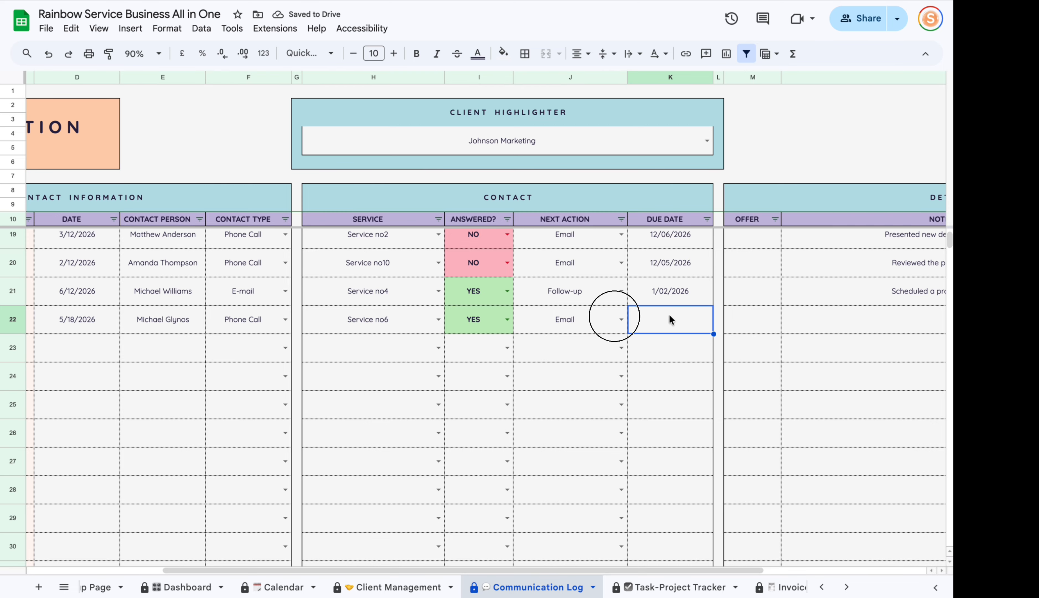
left_click(725, 456)
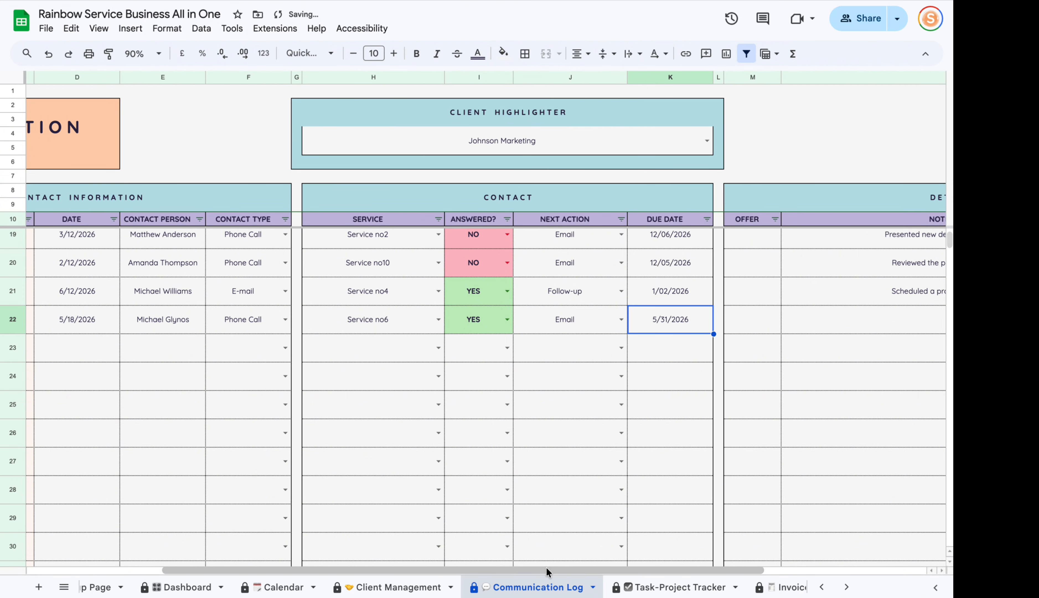
left_click_drag(545, 567, 684, 566)
left_click(550, 322)
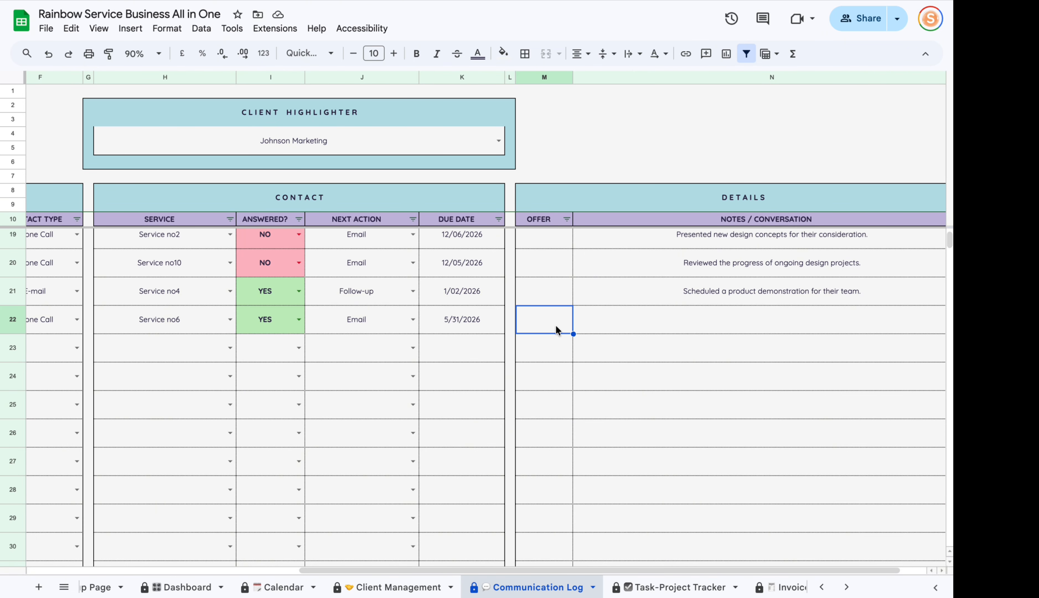
type("1200")
key("Return")
left_click(598, 324)
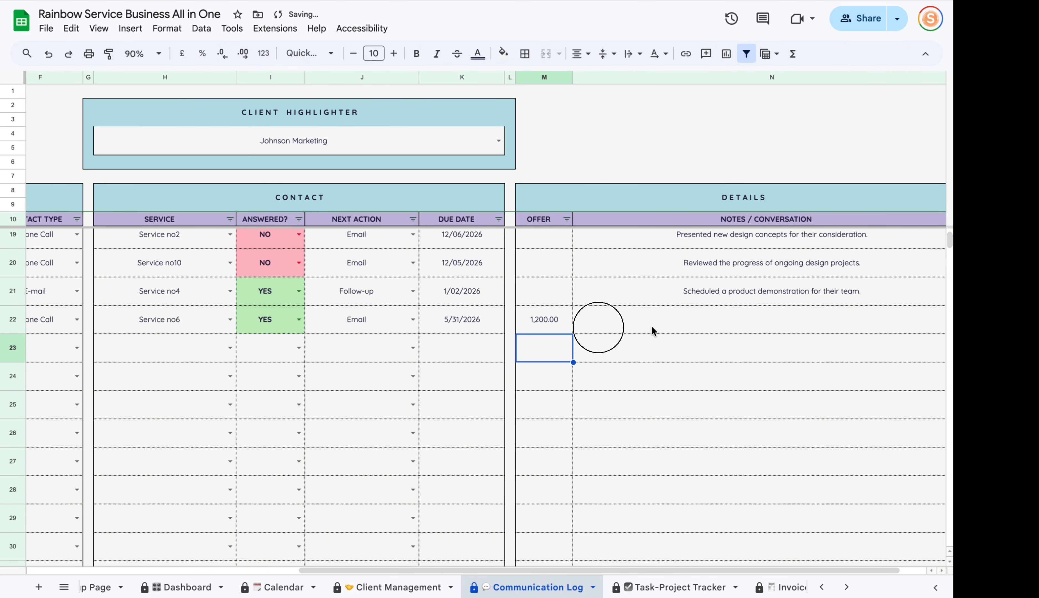
left_click_drag(598, 570, 649, 570)
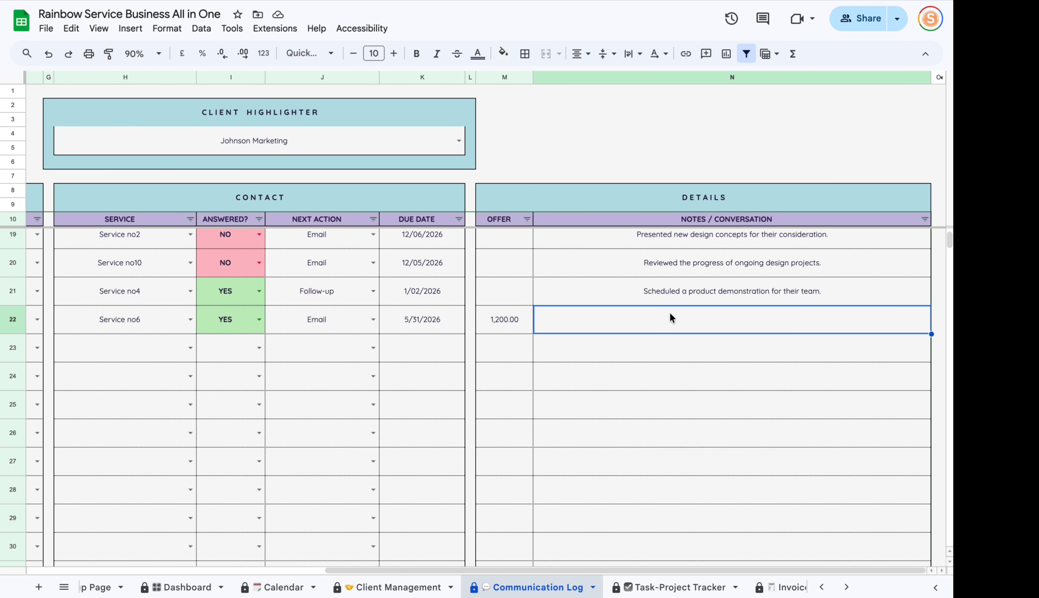
left_click_drag(598, 570, 569, 571)
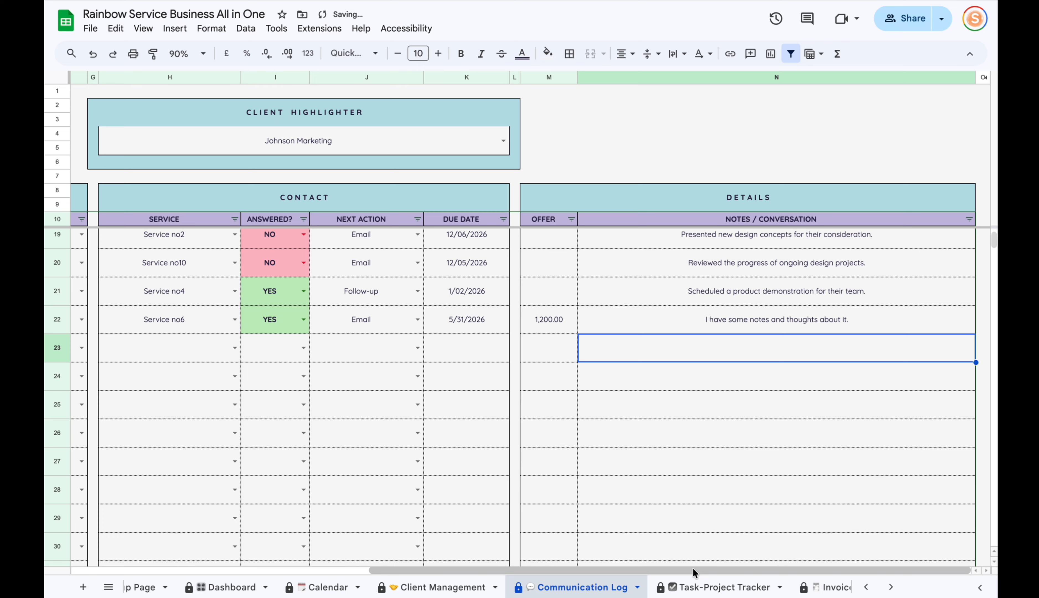
left_click_drag(648, 570, 378, 538)
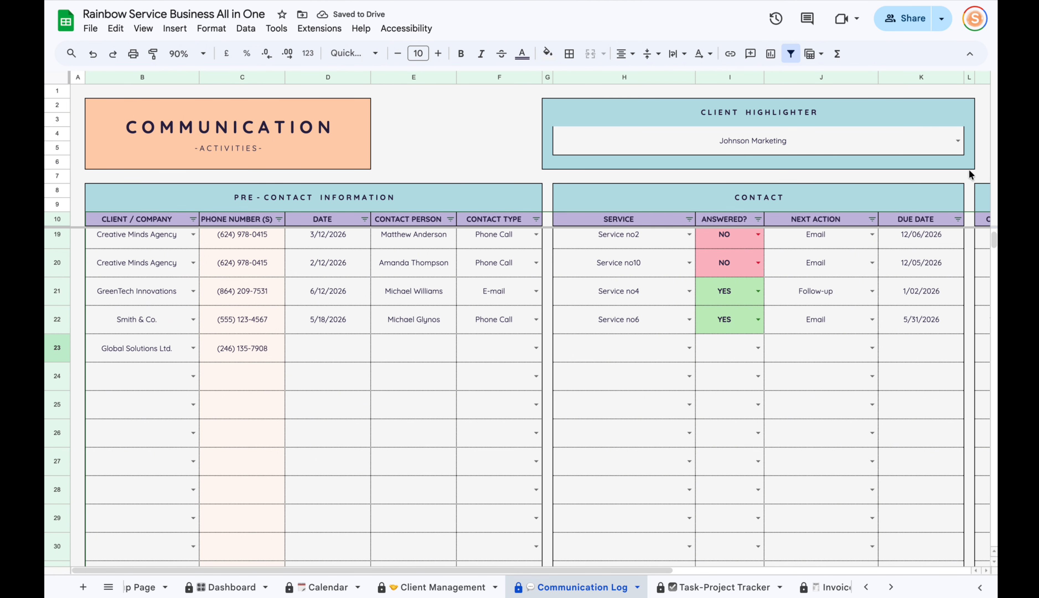
Choose Smith & Co. in the Client Highlighter, then open the CLIENT / COMPANY filter menu.
left_click(685, 136)
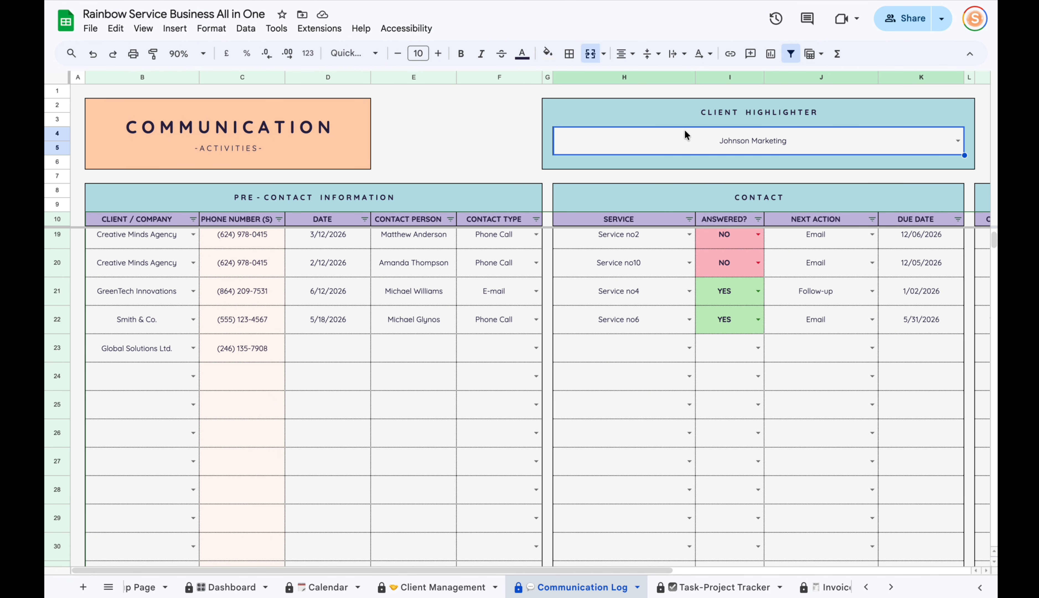
left_click(957, 142)
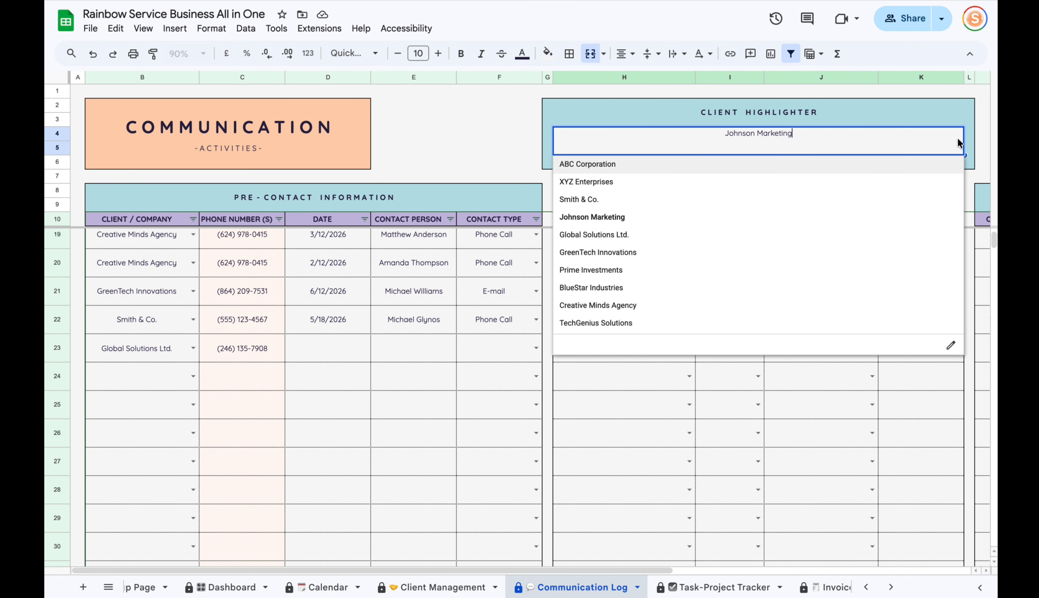
left_click(624, 199)
left_click_drag(361, 568, 433, 544)
scroll(433, 544, "left", 3)
scroll(338, 536, "up", 5)
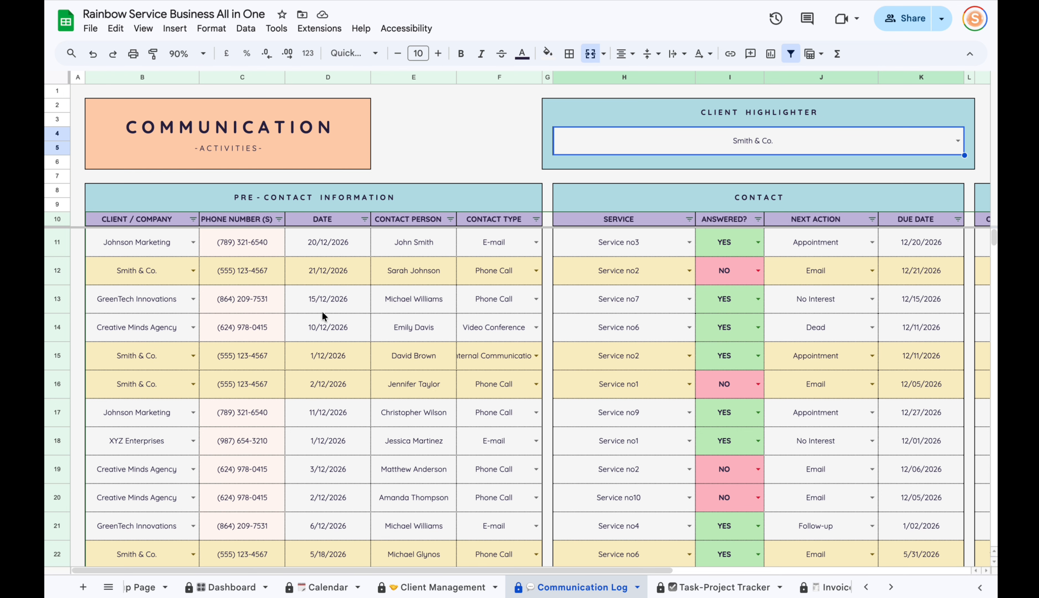
left_click(192, 219)
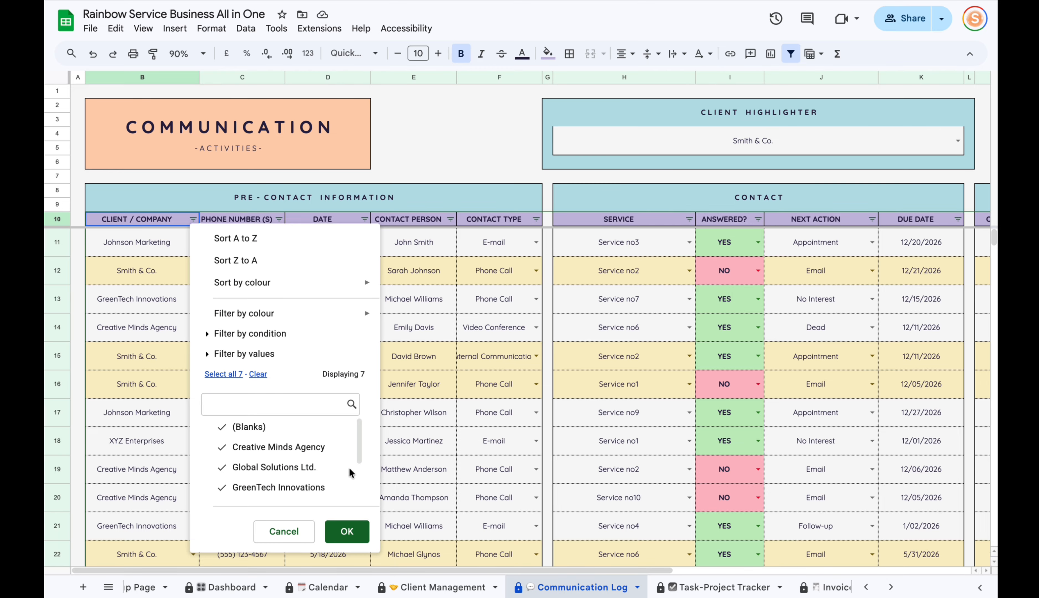
Filter the CLIENT / COMPANY column to show only Smith & Co. rows.
left_click(462, 307)
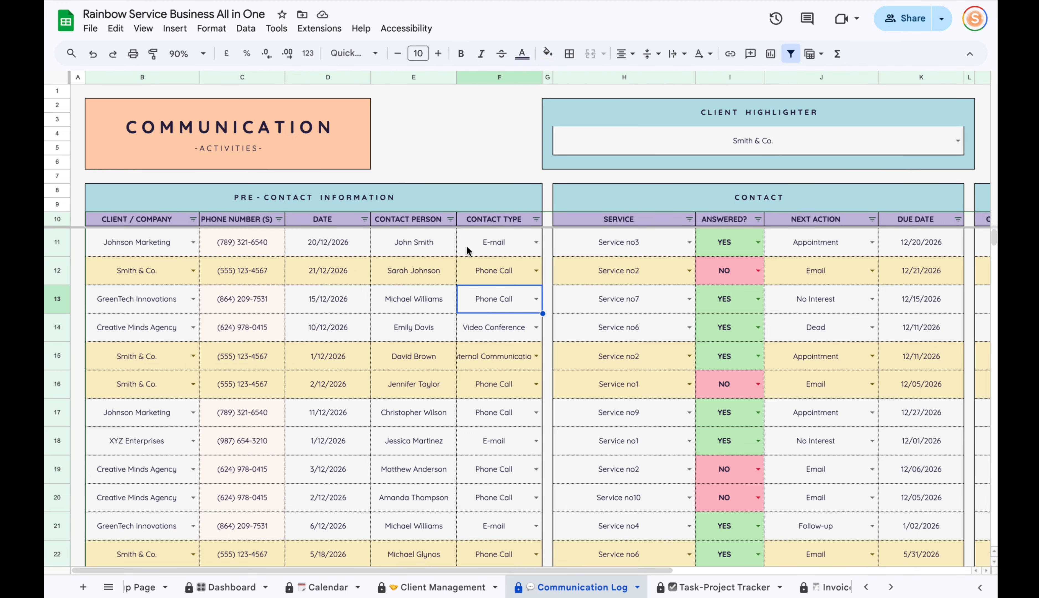
left_click_drag(484, 570, 678, 570)
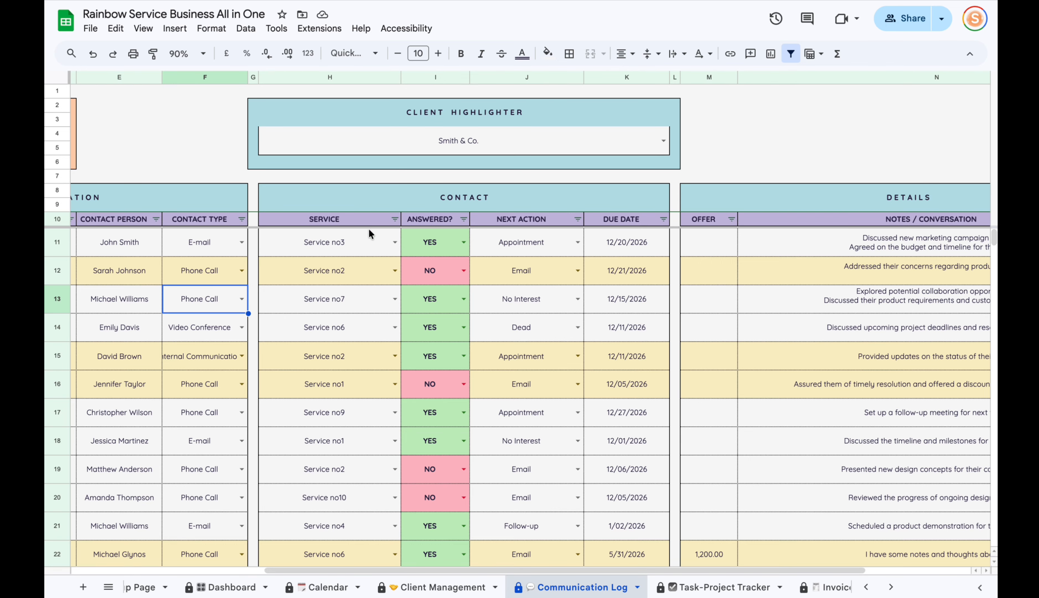
left_click_drag(586, 570, 393, 569)
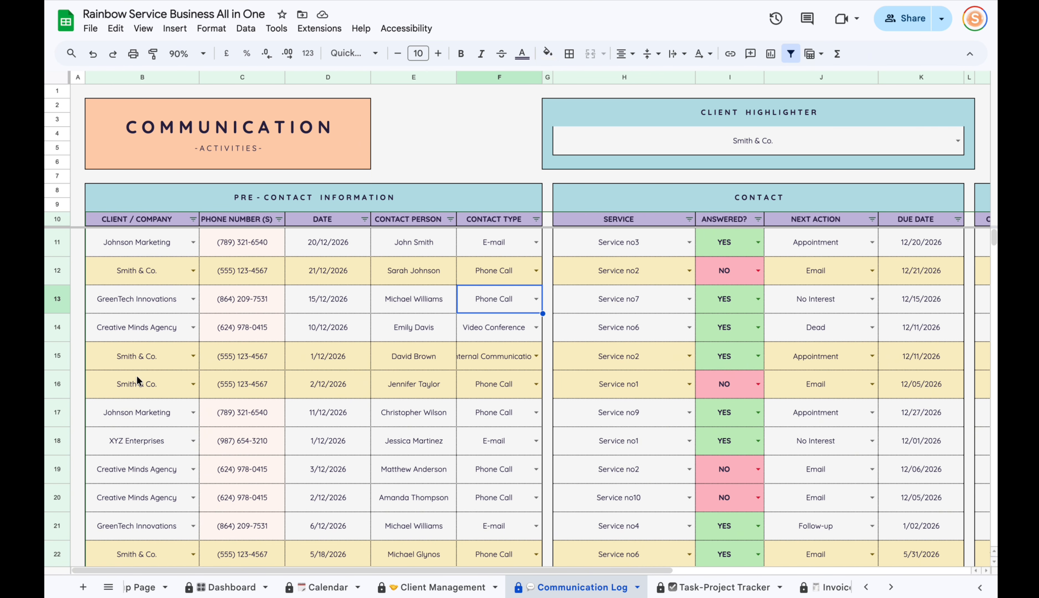
left_click(193, 220)
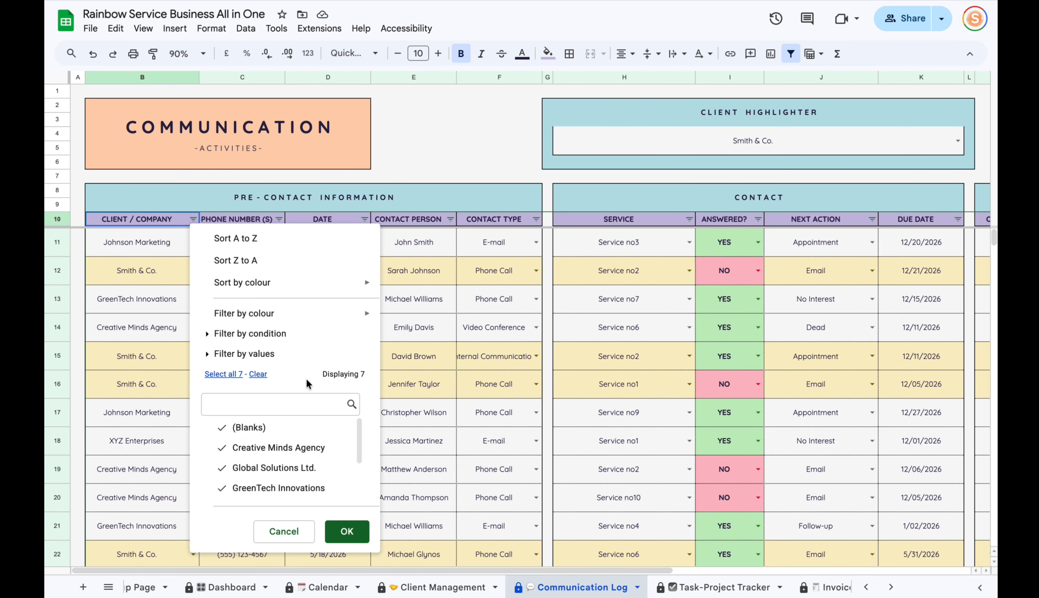
left_click(258, 373)
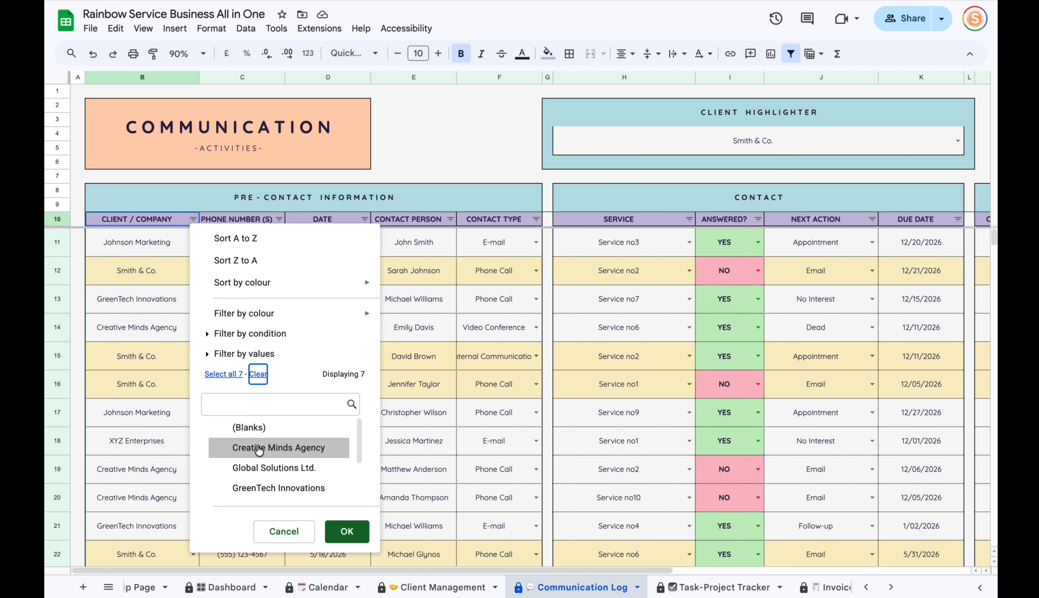
scroll(259, 449, "down", 3)
left_click(260, 468)
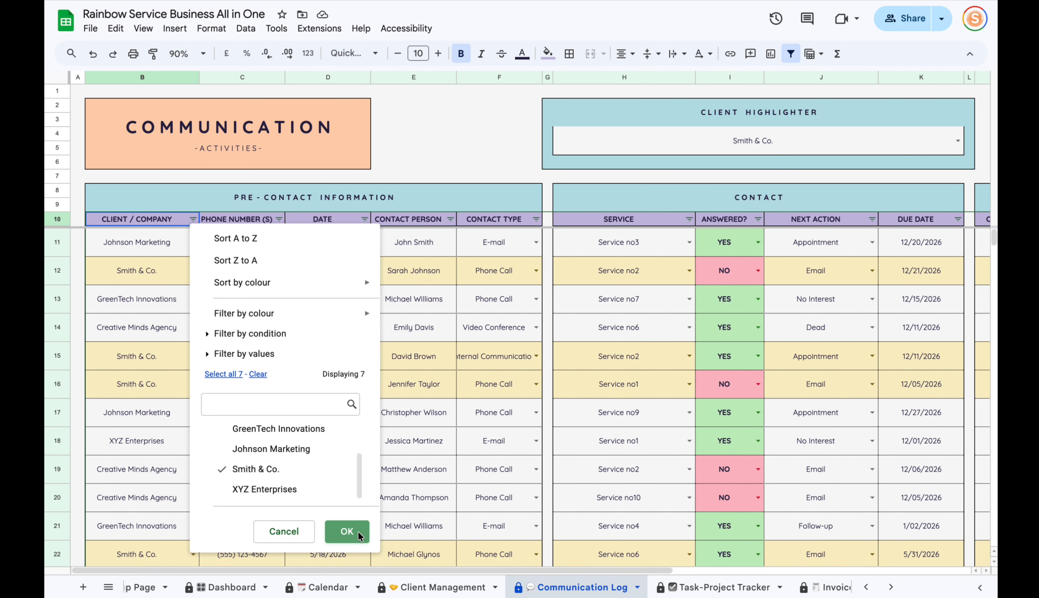
left_click(346, 532)
Clear the Client Highlighter selection.
left_click(717, 146)
key("Delete")
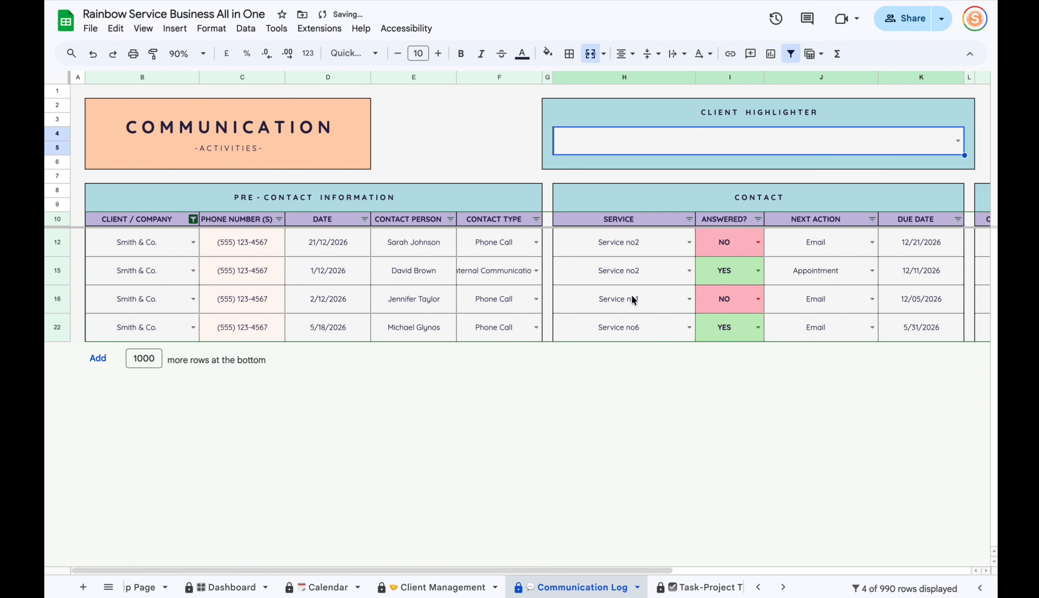
left_click(133, 325)
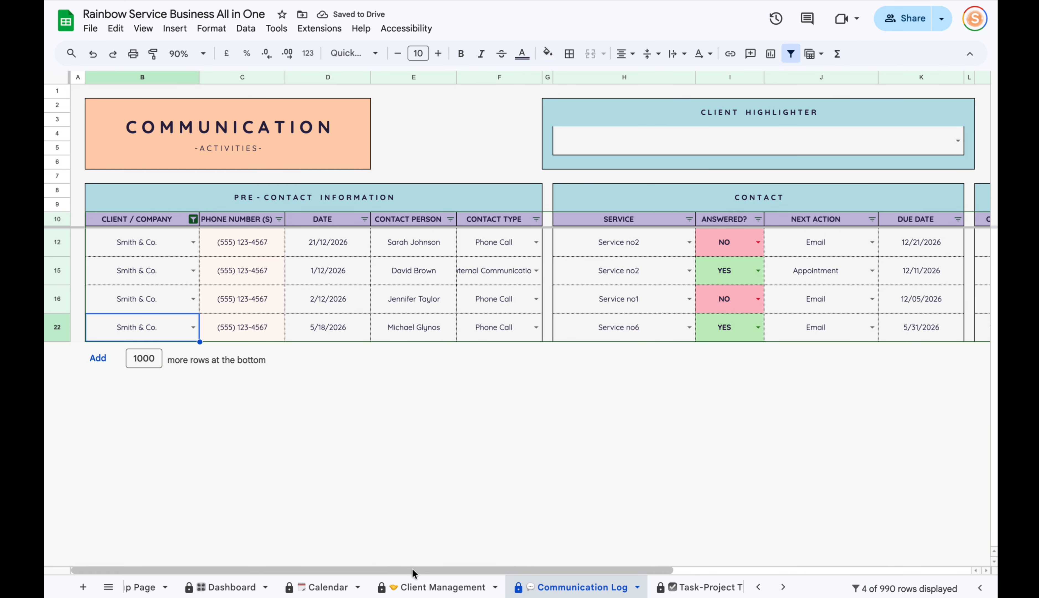
mouse_move(390, 569)
left_mouse_down()
mouse_move(540, 579)
mouse_move(672, 568)
mouse_move(371, 563)
left_mouse_up()
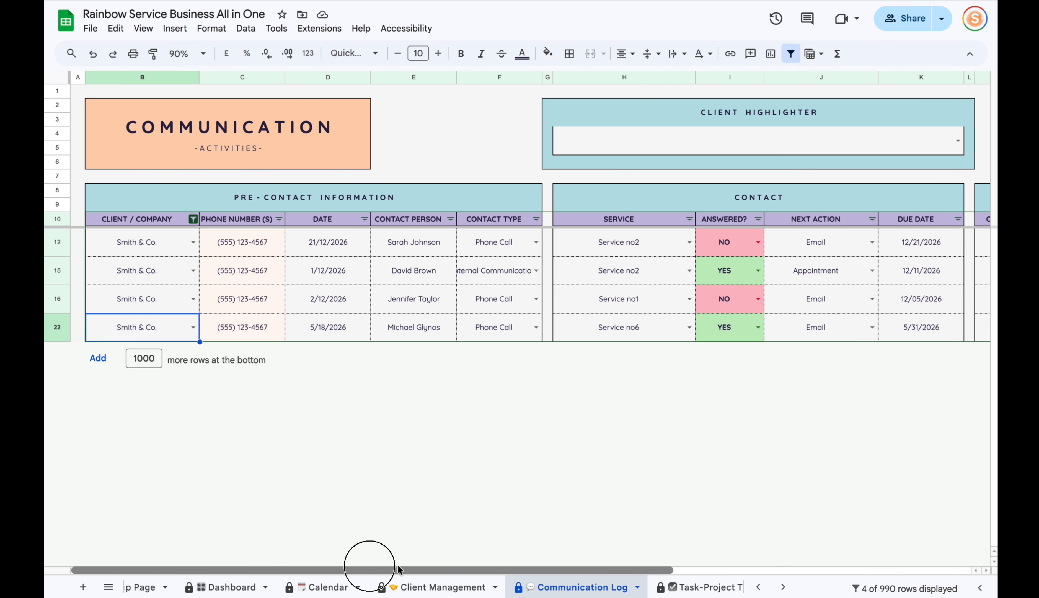
Reselect all client values in the filter to show every row, then open Task-Project Tracker.
left_click(192, 219)
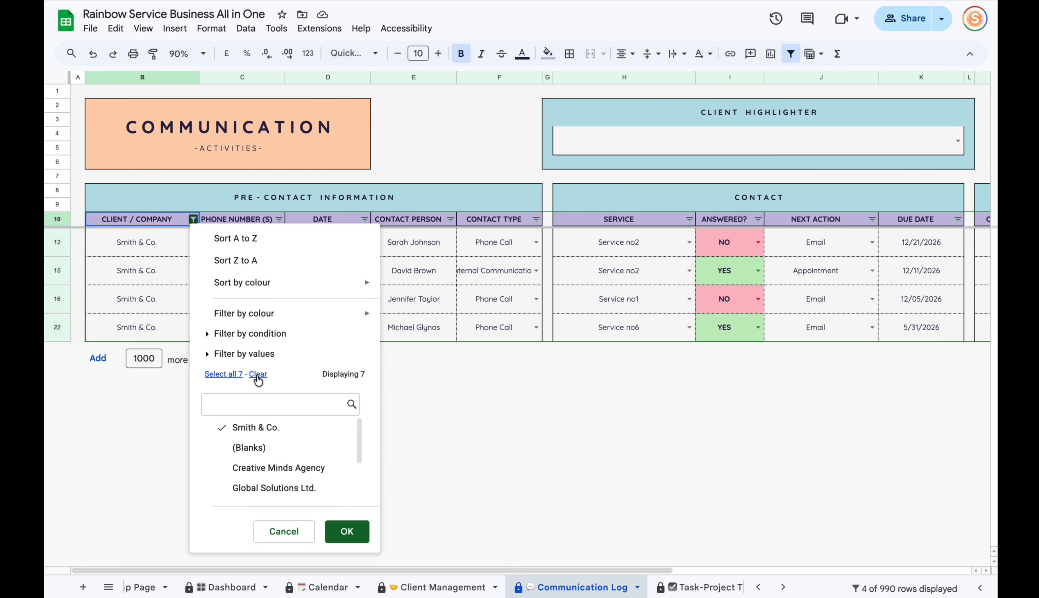
left_click(237, 375)
left_click(347, 532)
scroll(596, 392, "down", 5)
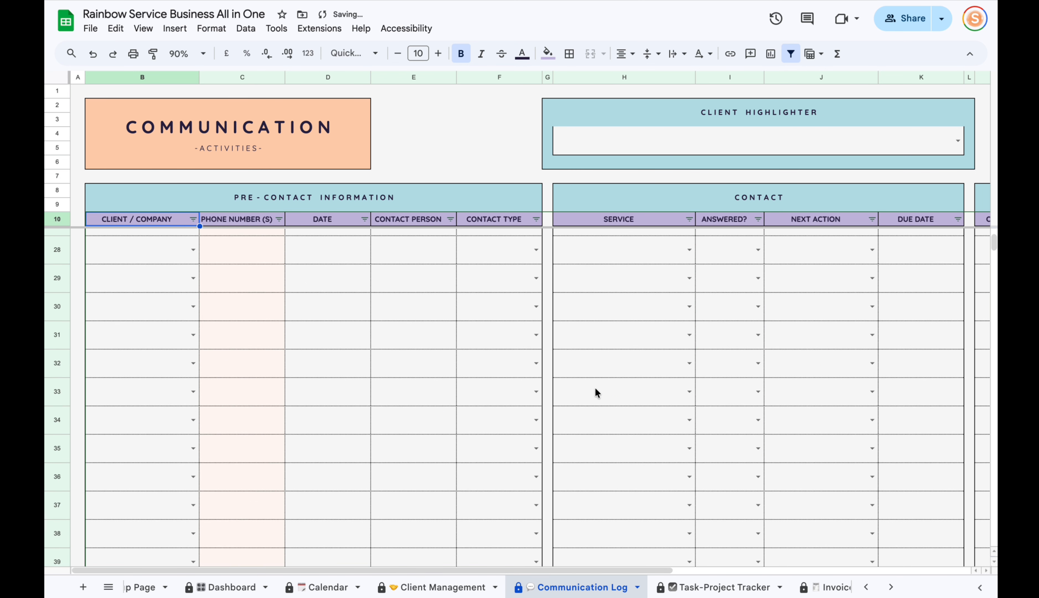
scroll(552, 363, "up", 6)
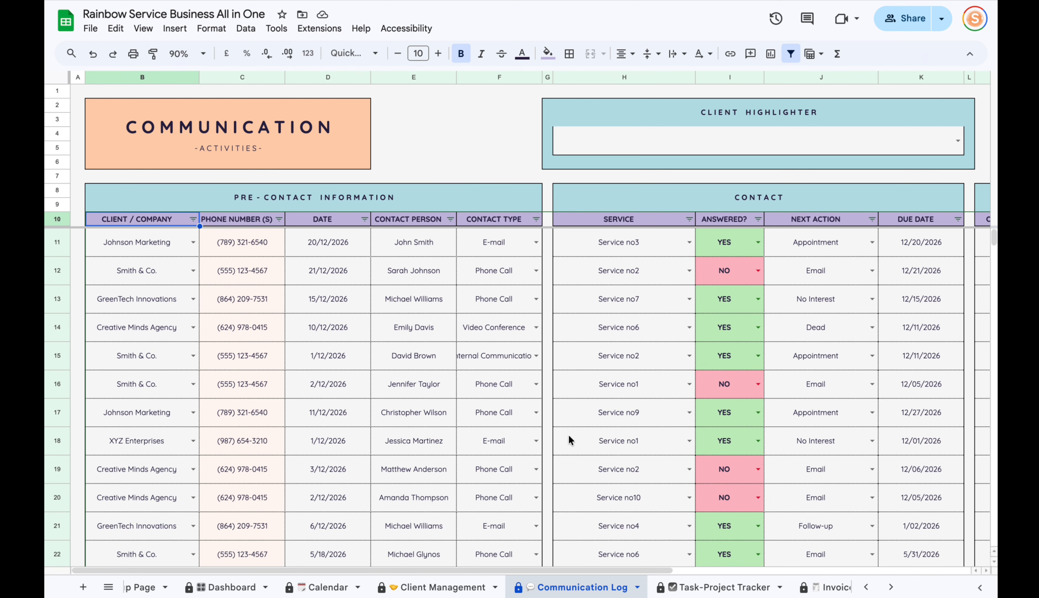
left_click(673, 588)
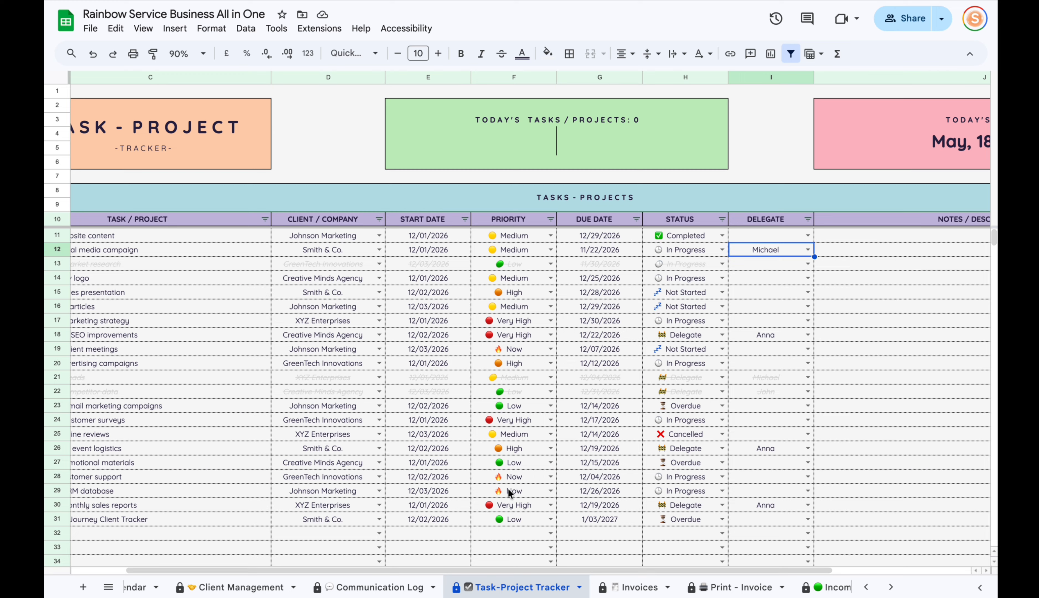
Review the Design new logo task: client Creative Minds Agency, start date, Medium priority.
left_click_drag(530, 569, 481, 569)
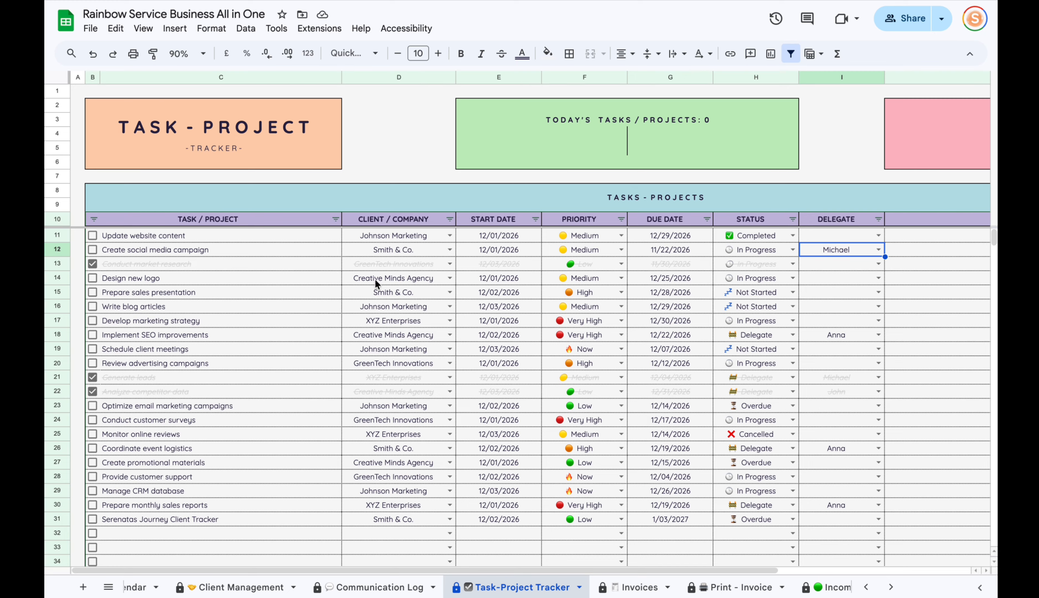
left_click(376, 336)
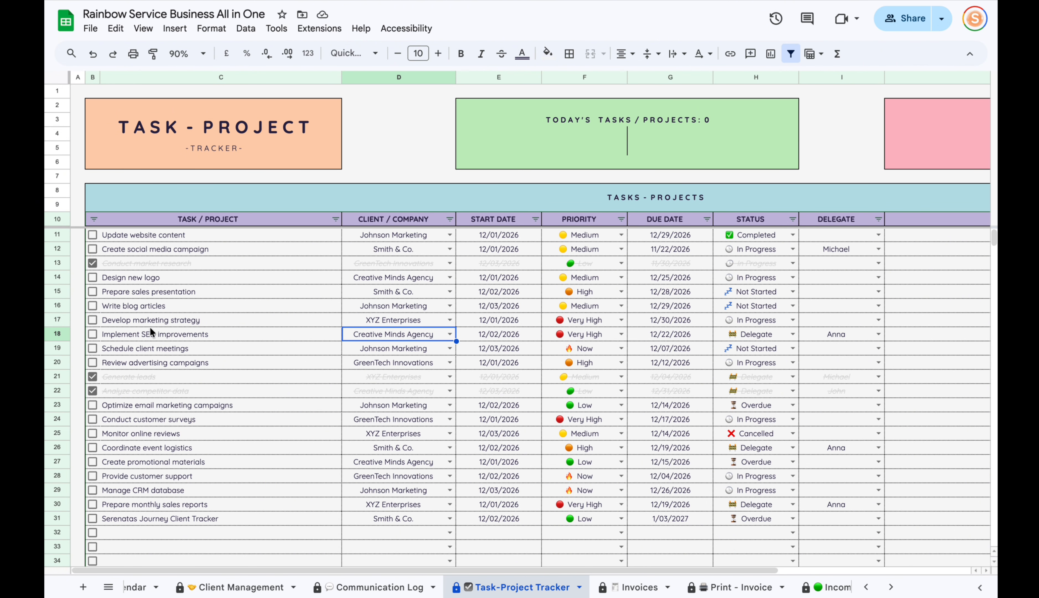
left_click(136, 280)
left_click(369, 276)
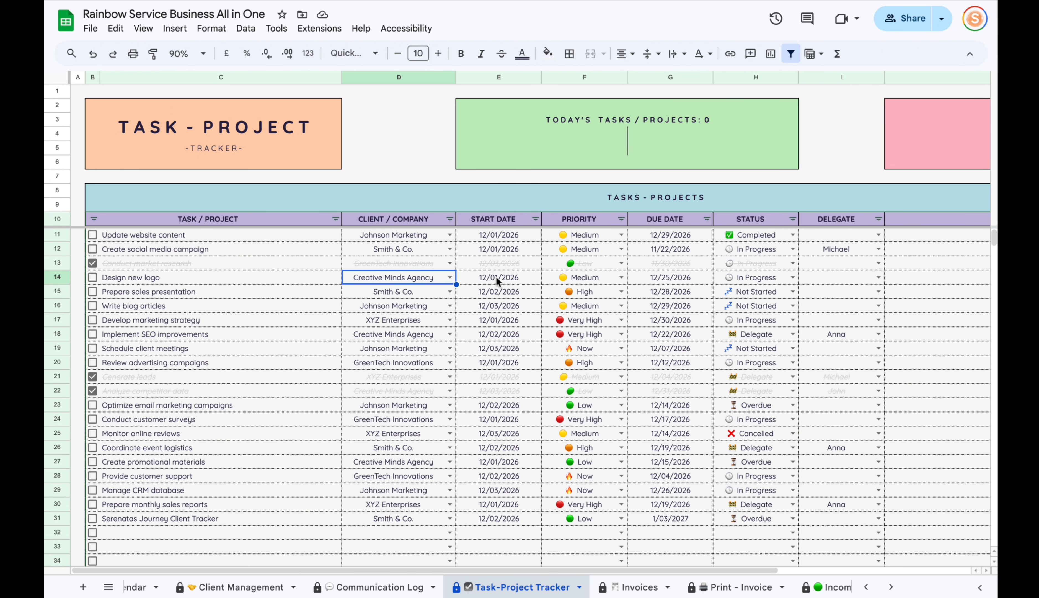
left_click(510, 279)
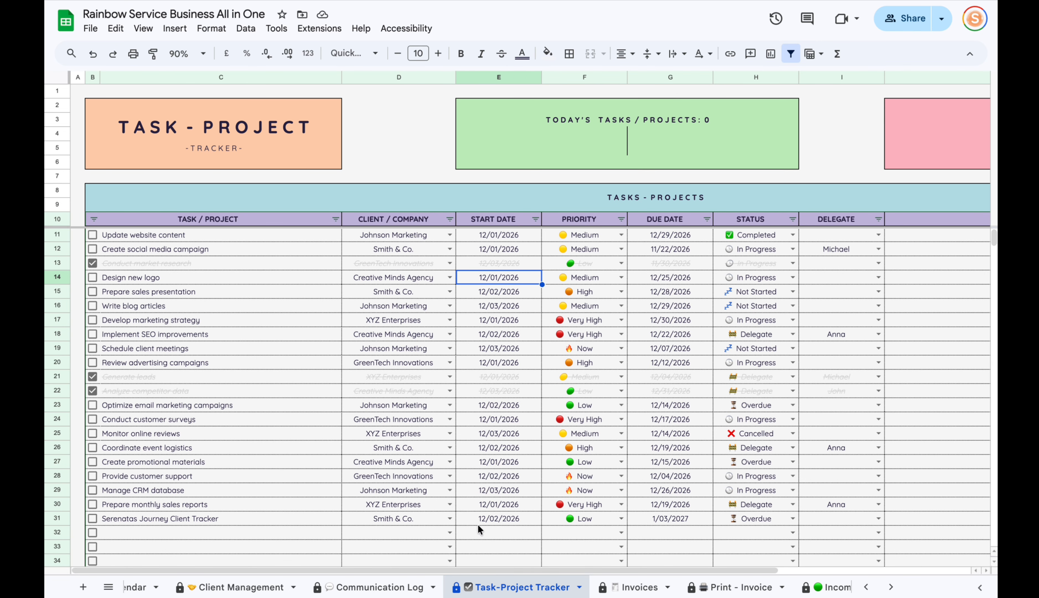
left_click_drag(494, 570, 581, 570)
left_click(485, 281)
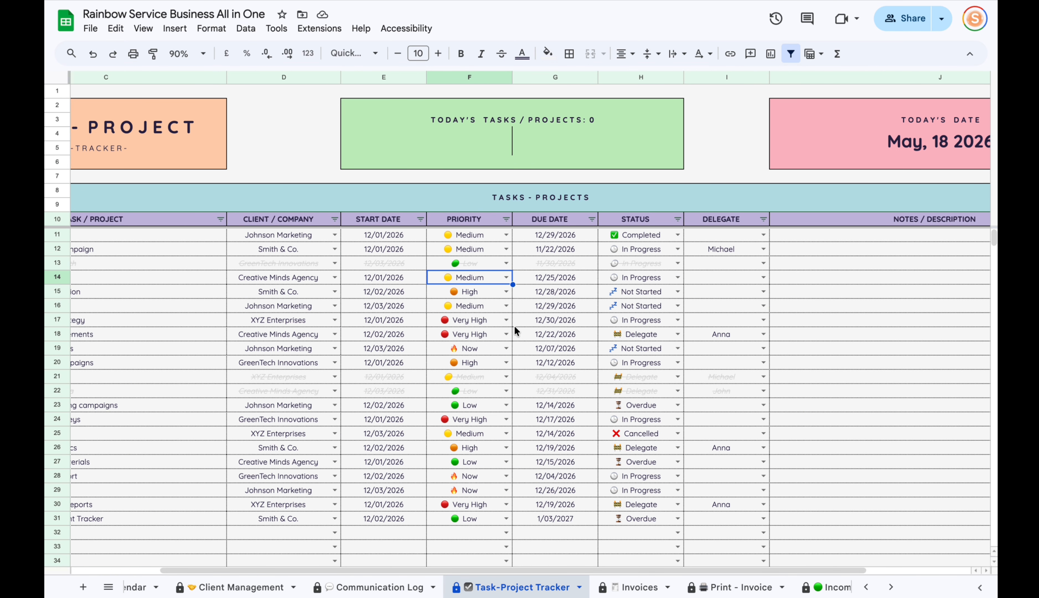
Change Design new logo's due date to 12/25/2026, leaving the delegate unchanged.
key("Right")
double_click(520, 275)
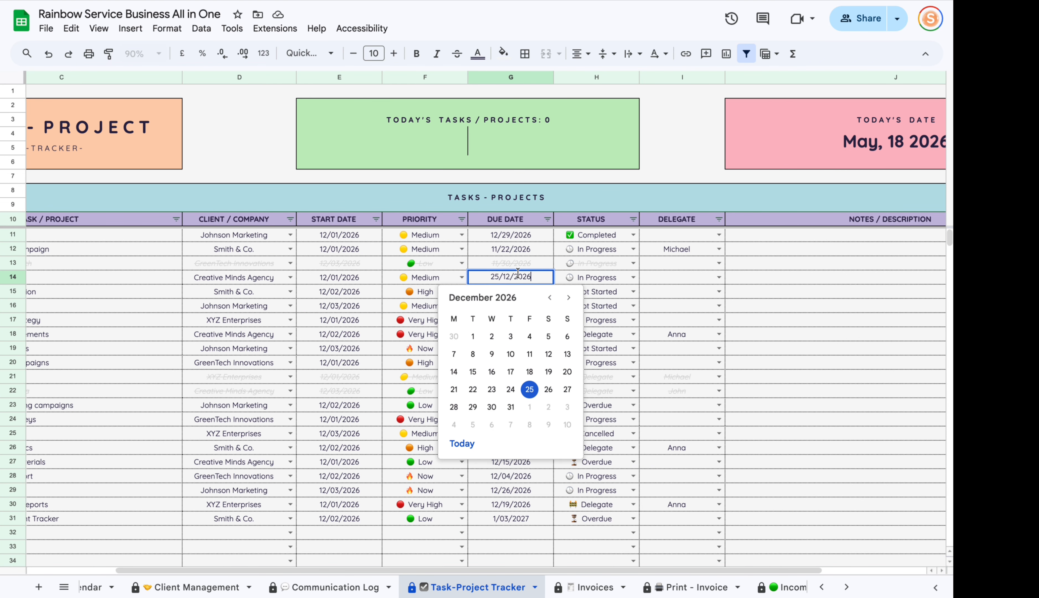
key("Tab")
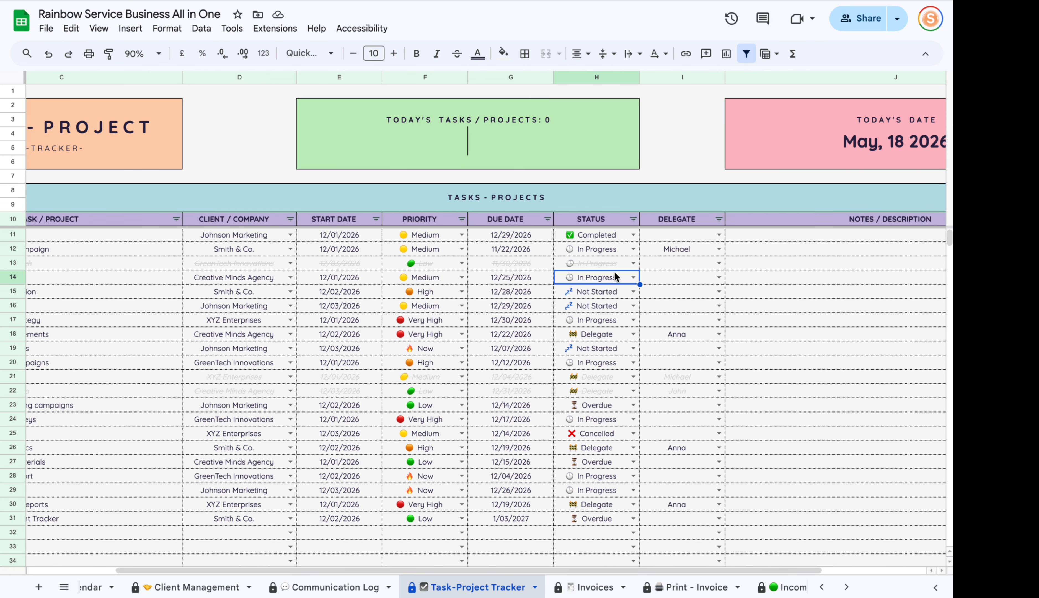
left_click(718, 277)
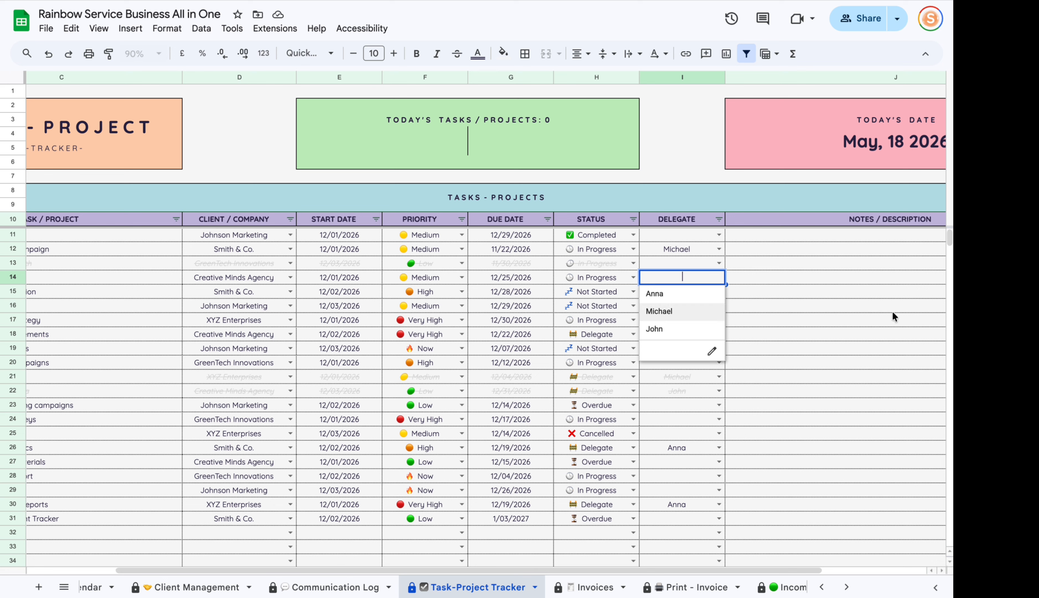
left_click(745, 275)
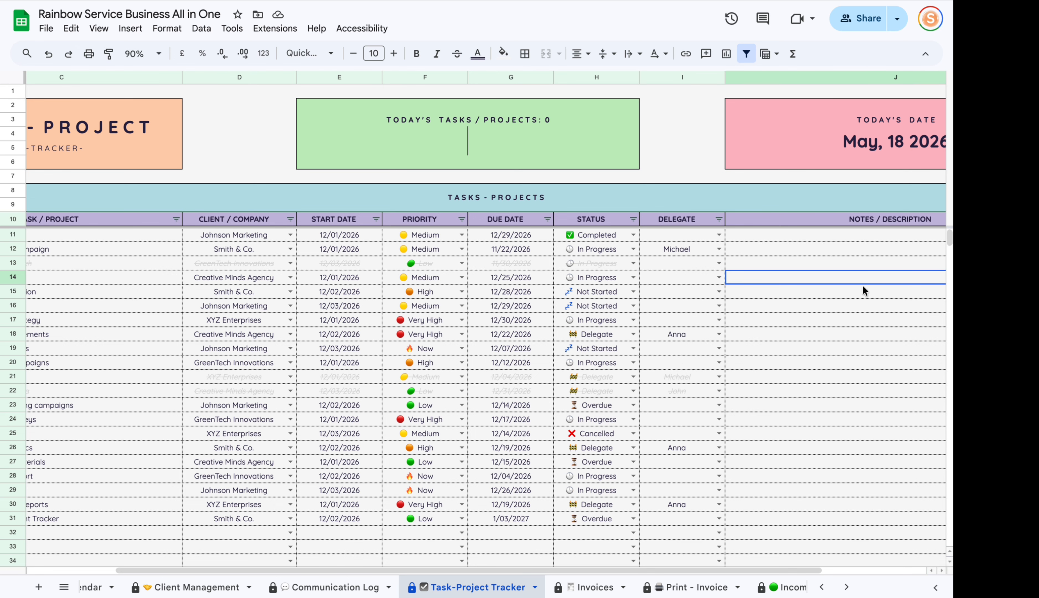
scroll(410, 573, "left", 3)
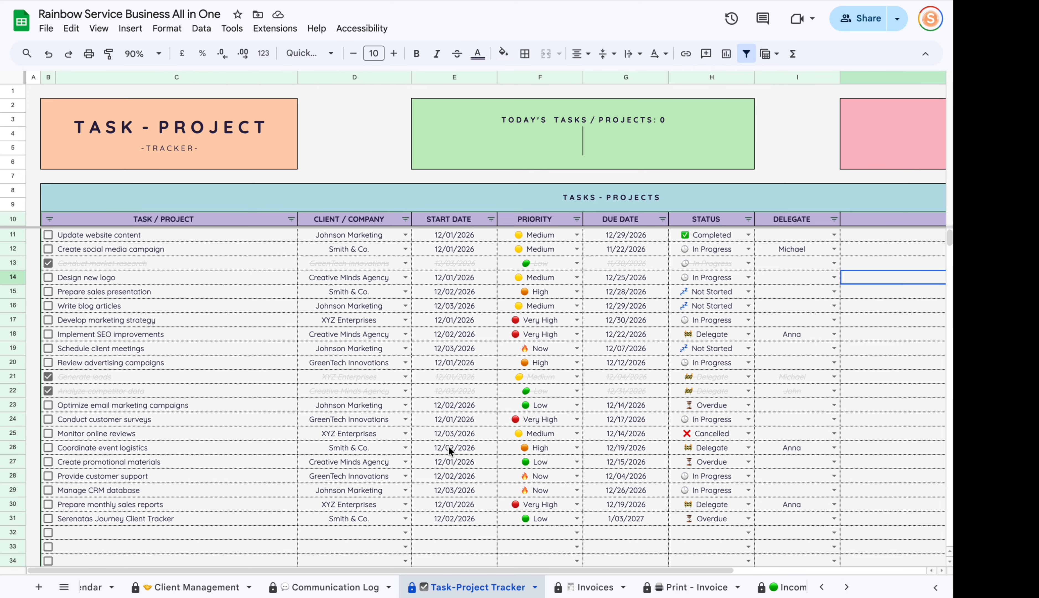
Set the Serenatas Journey Client Tracker and Manage CRM database due dates to today, 5/18/2026.
double_click(637, 516)
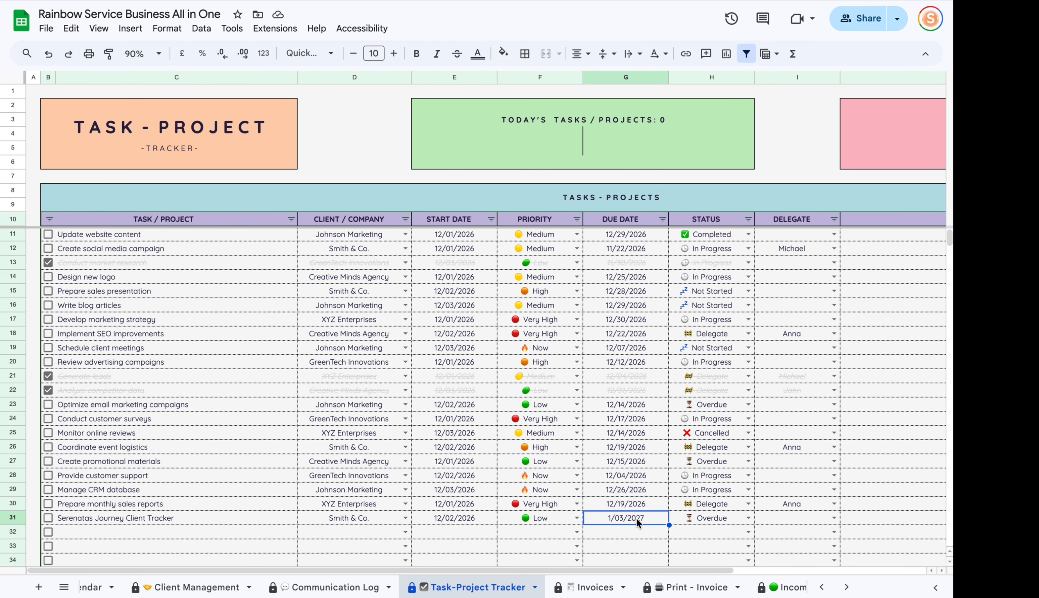
left_click(573, 515)
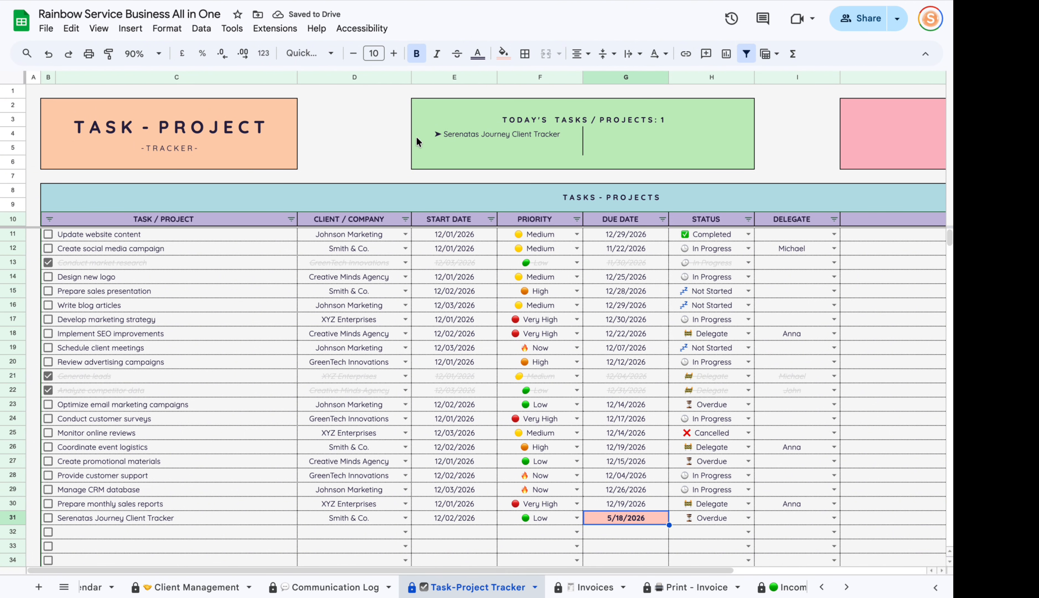
double_click(641, 490)
left_click(586, 469)
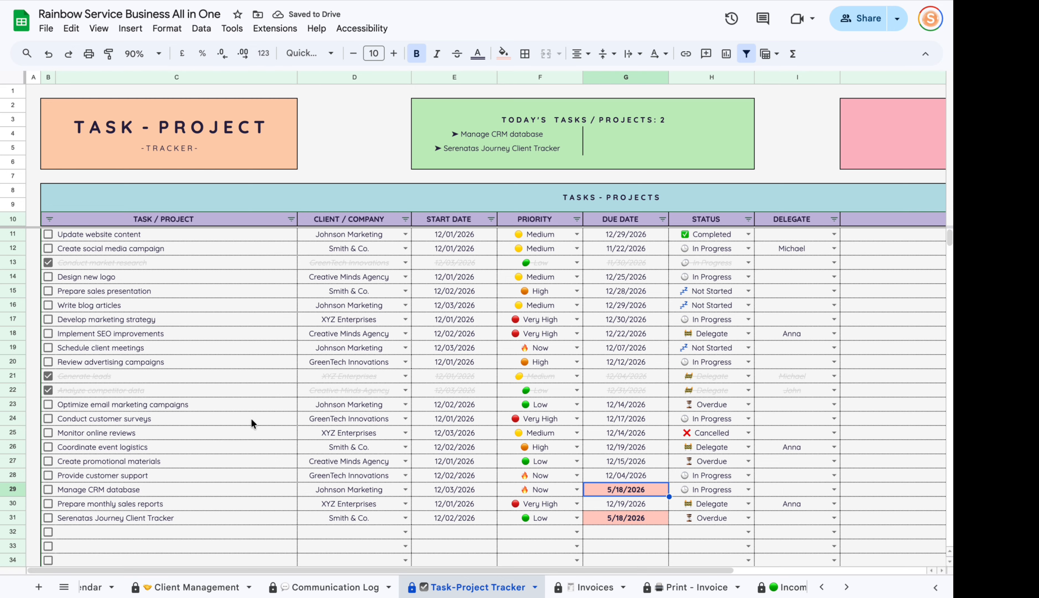
Mark Manage CRM database done with status Completed, revert it, then open Client Management.
left_click(49, 490)
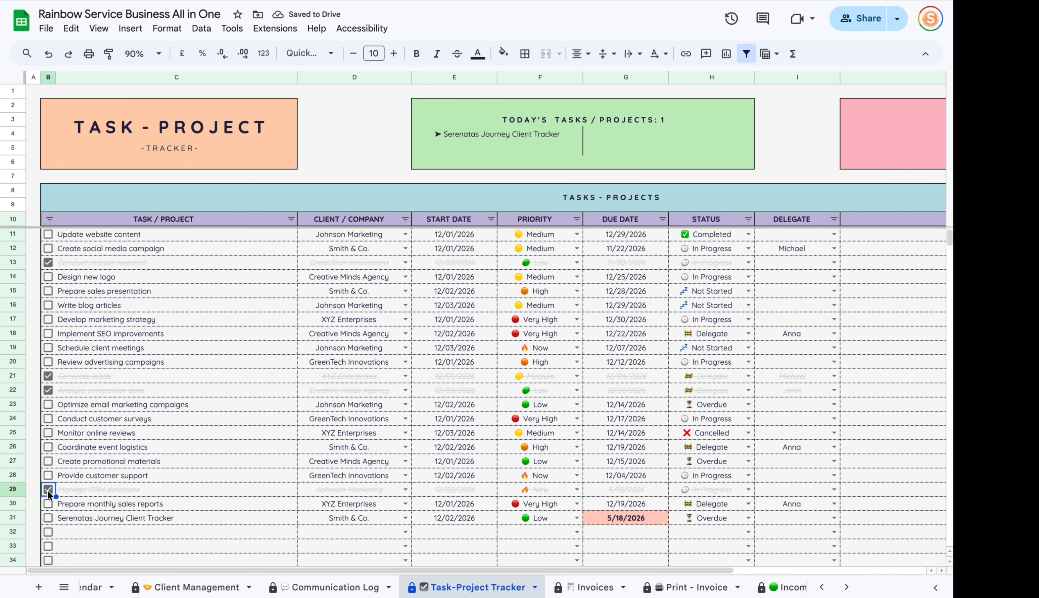
left_click(748, 489)
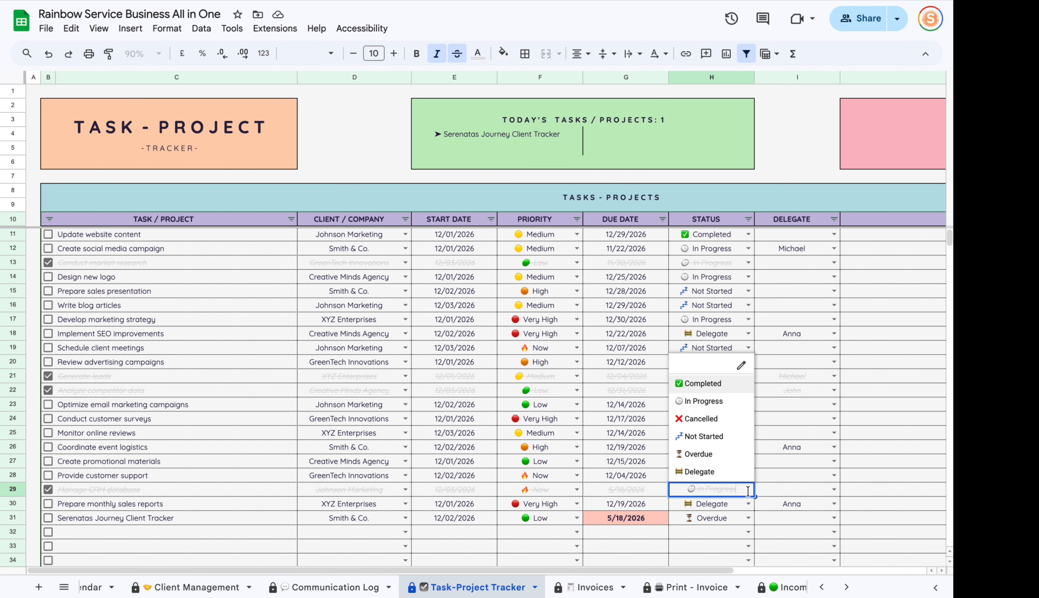
left_click(711, 383)
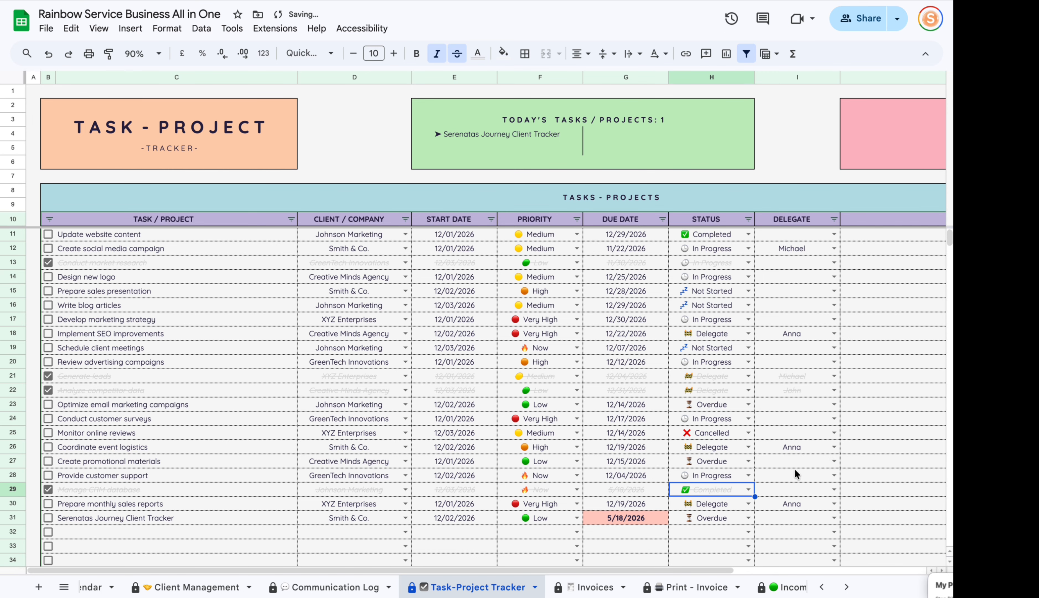
scroll(767, 470, "down", 2)
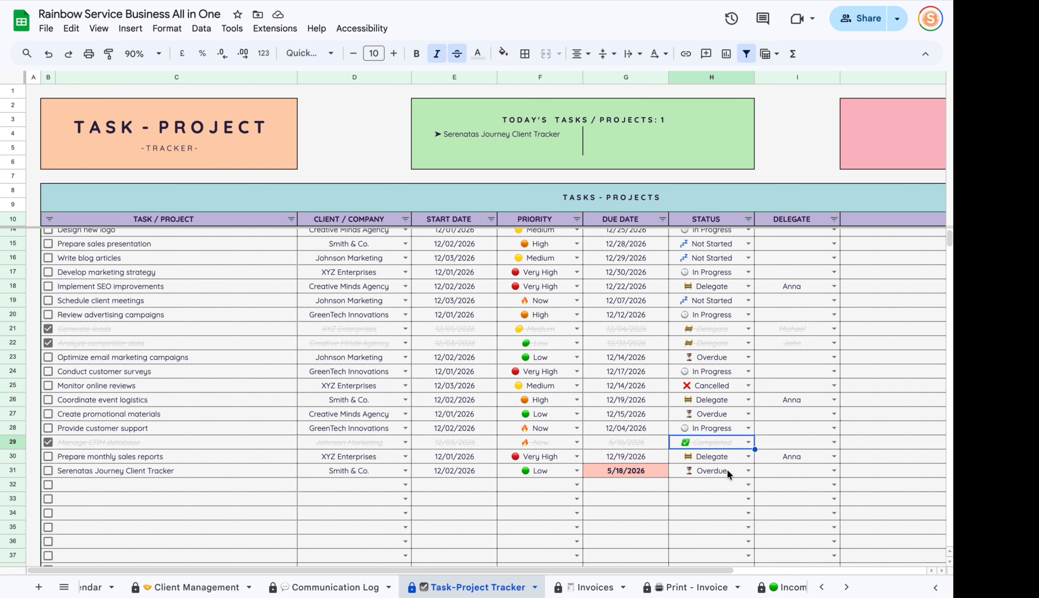
left_click(450, 500)
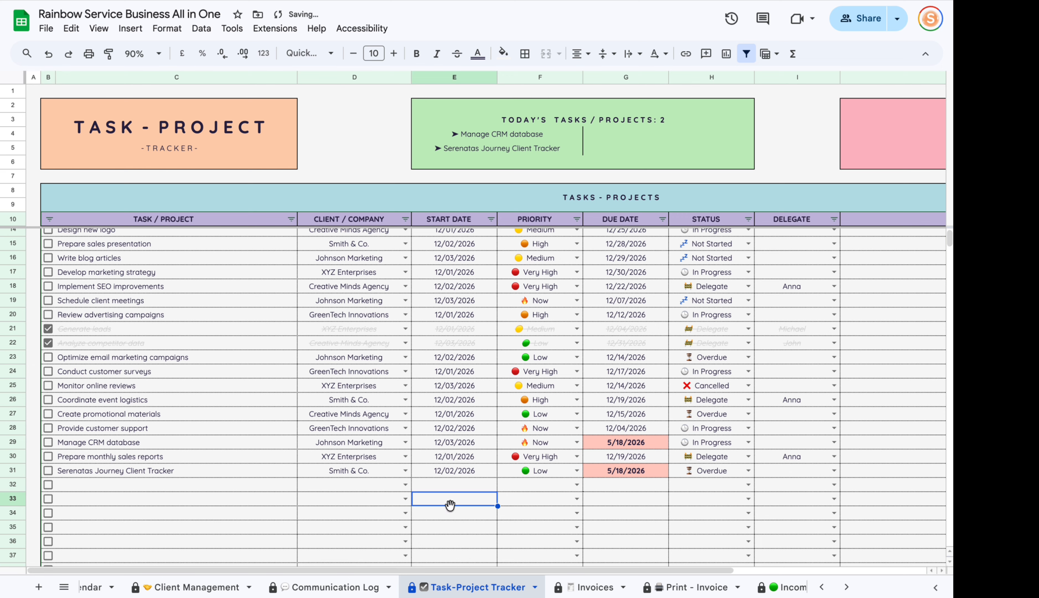
scroll(474, 516, "up", 2)
left_click_drag(488, 569, 388, 546)
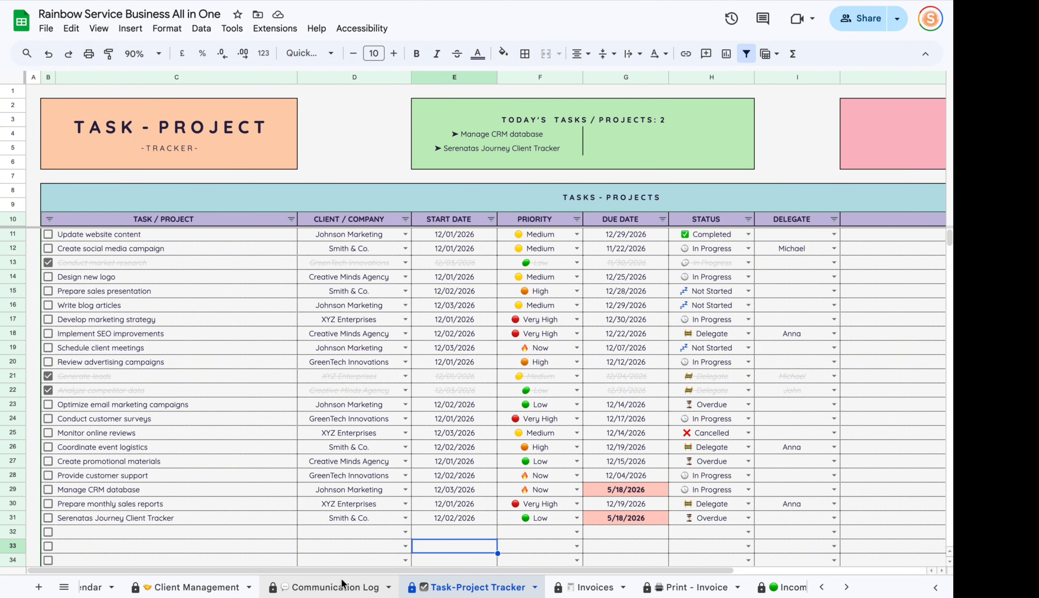
scroll(344, 589, "up", 3)
left_click(345, 588)
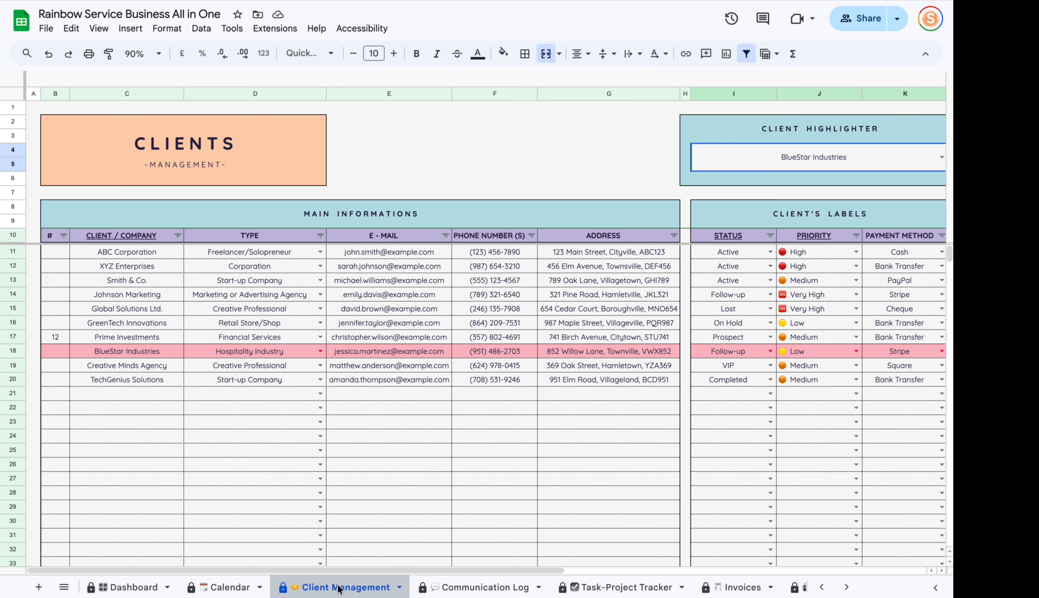
Go through Communication Log and Task-Project Tracker to the Invoices sheet, scrolled back to column A.
left_click(495, 588)
left_click(567, 589)
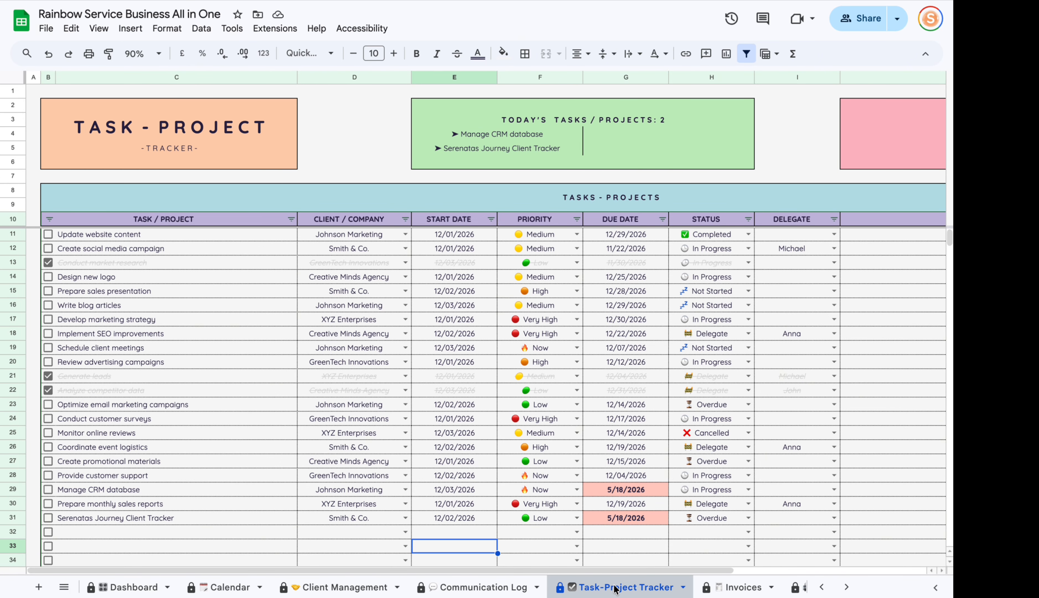
scroll(616, 585, "down", 3)
left_click(579, 587)
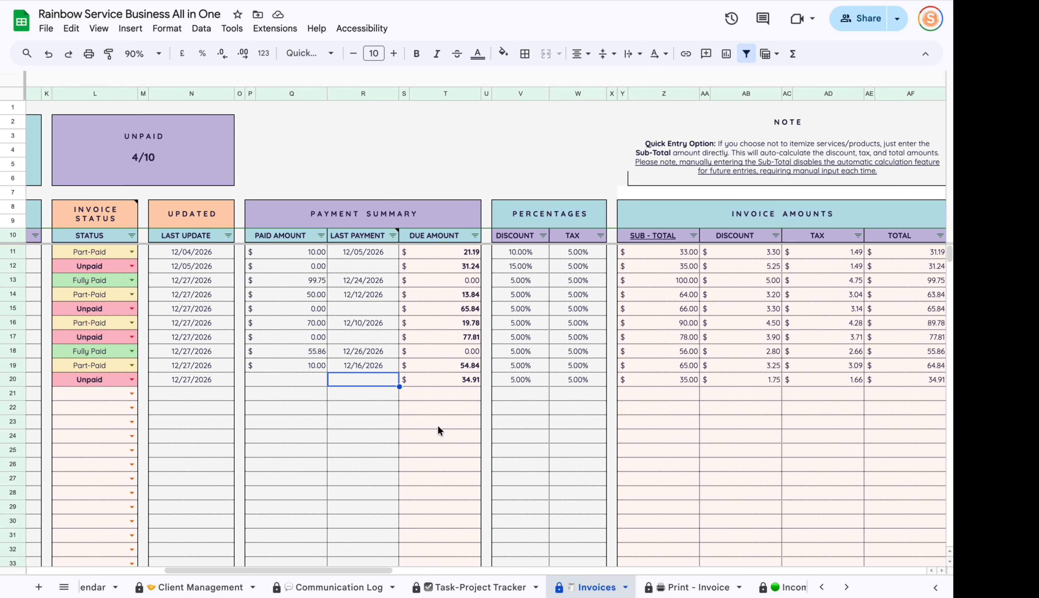
left_click_drag(354, 569, 219, 569)
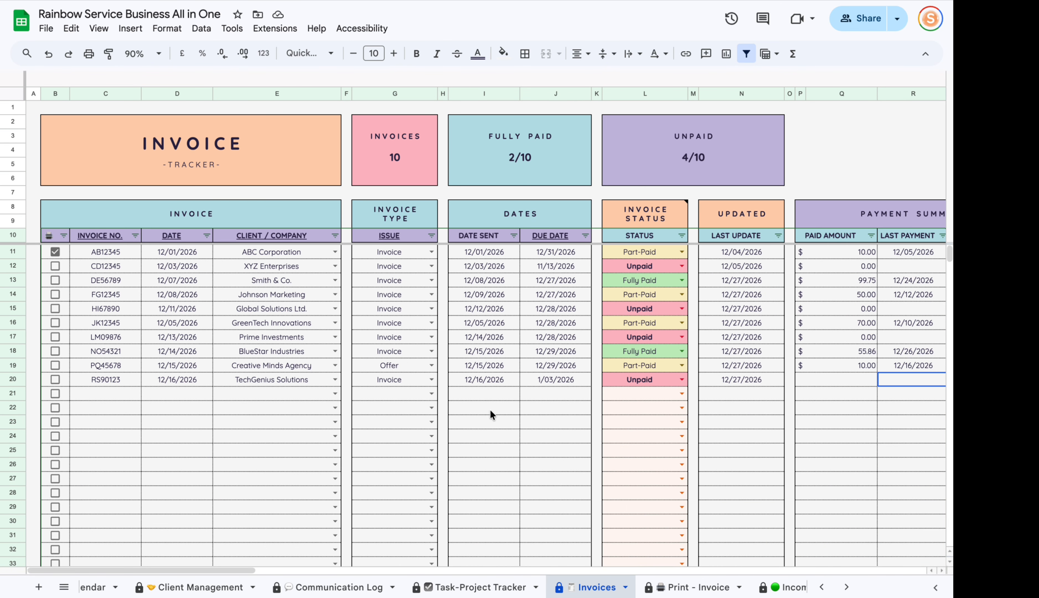
Enter invoice number INV-001 in row 21 with an invoice date of 5/18/2026.
left_click(88, 393)
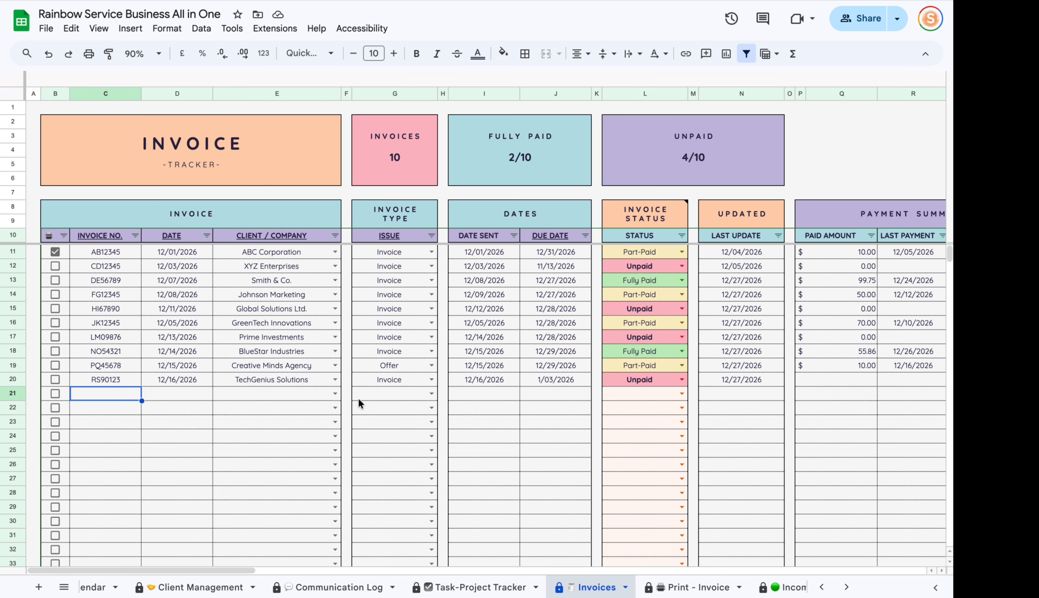
type("INV")
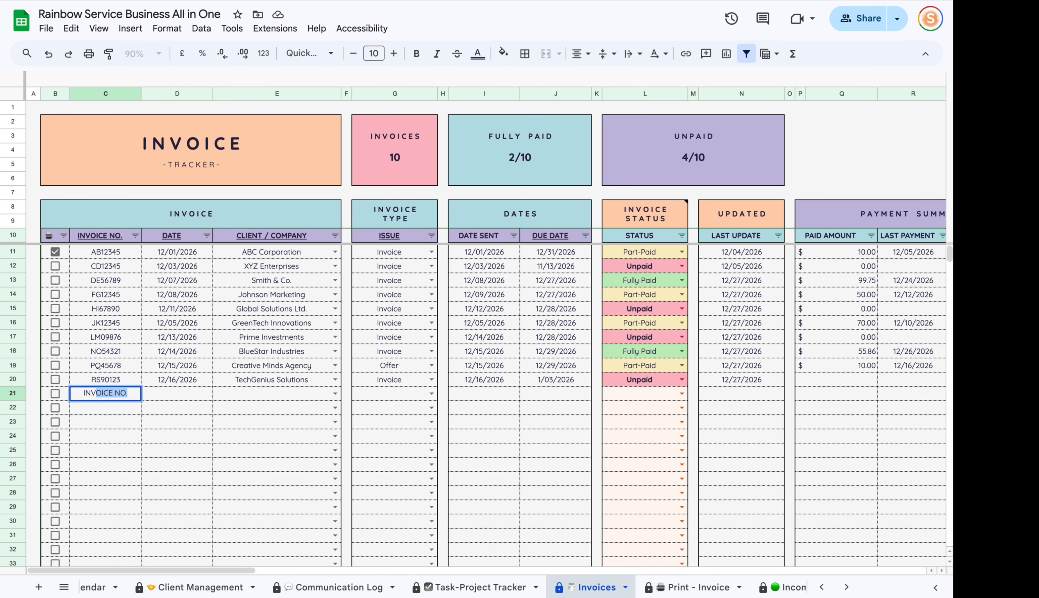
type("-001")
key("Return")
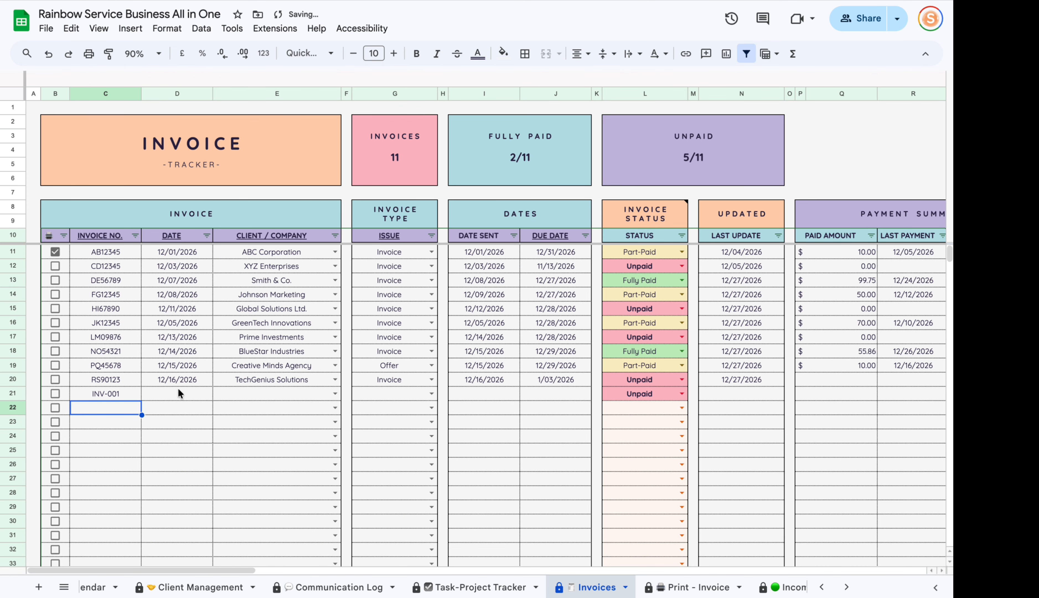
double_click(180, 393)
left_click(128, 554)
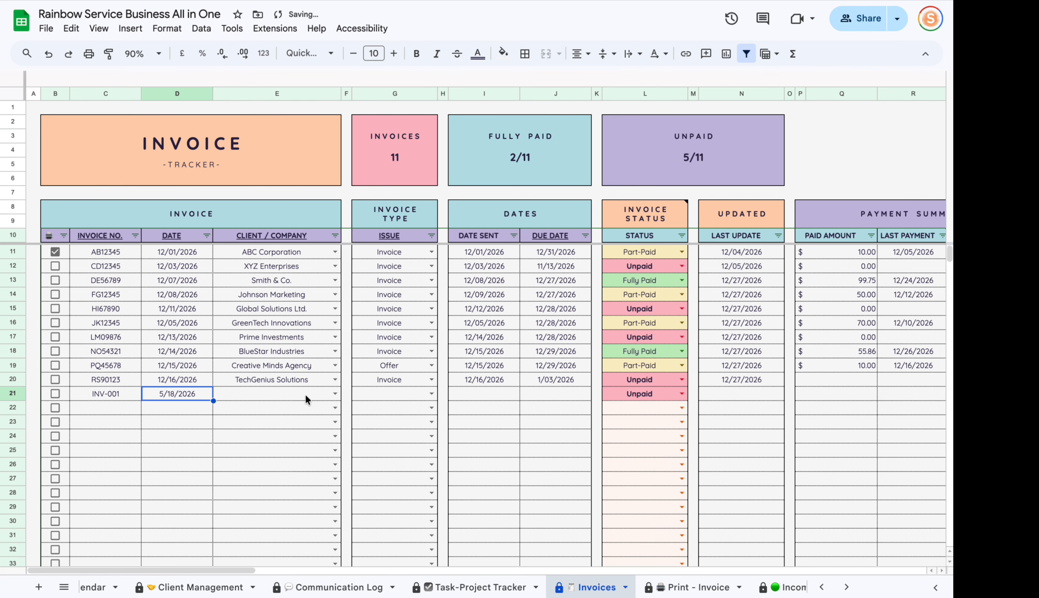
Set client Johnson Marketing and type Invoice, sent 5/18/2026 and due 5/31/2026.
left_click(335, 393)
left_click(288, 466)
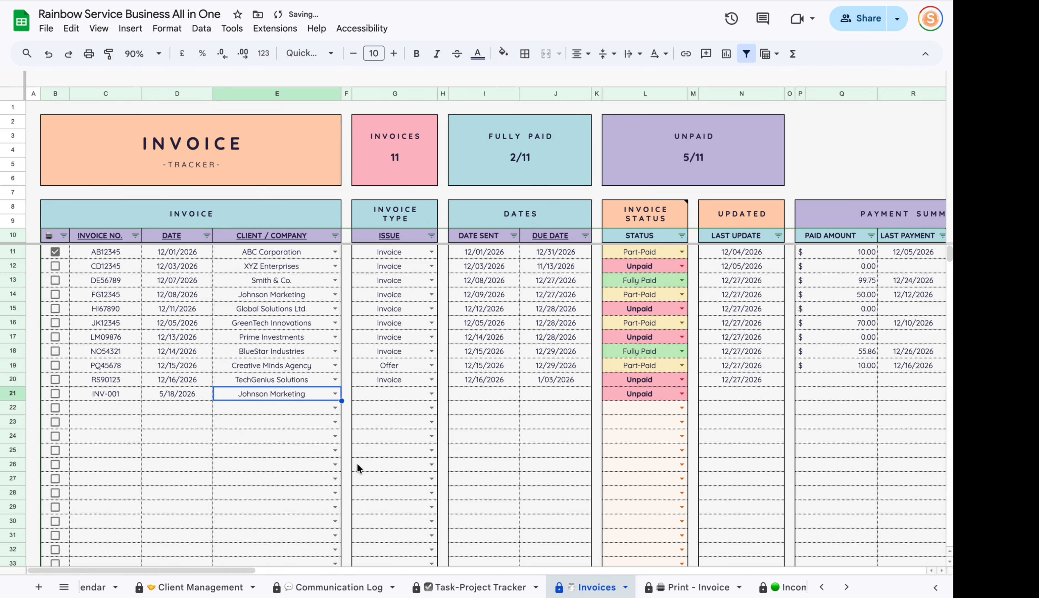
left_click(431, 393)
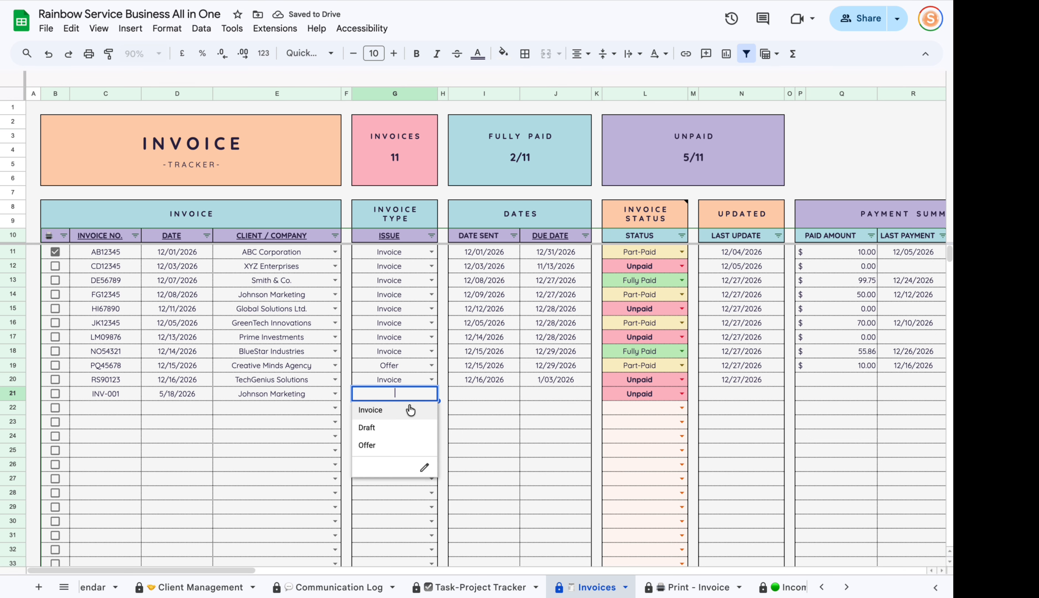
left_click(398, 409)
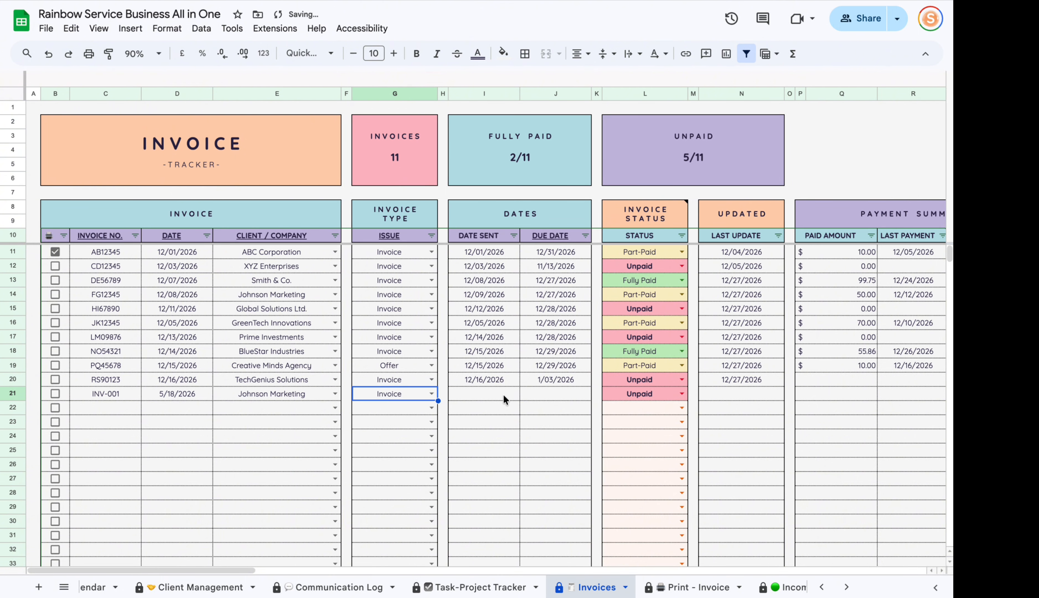
double_click(491, 402)
left_click(438, 559)
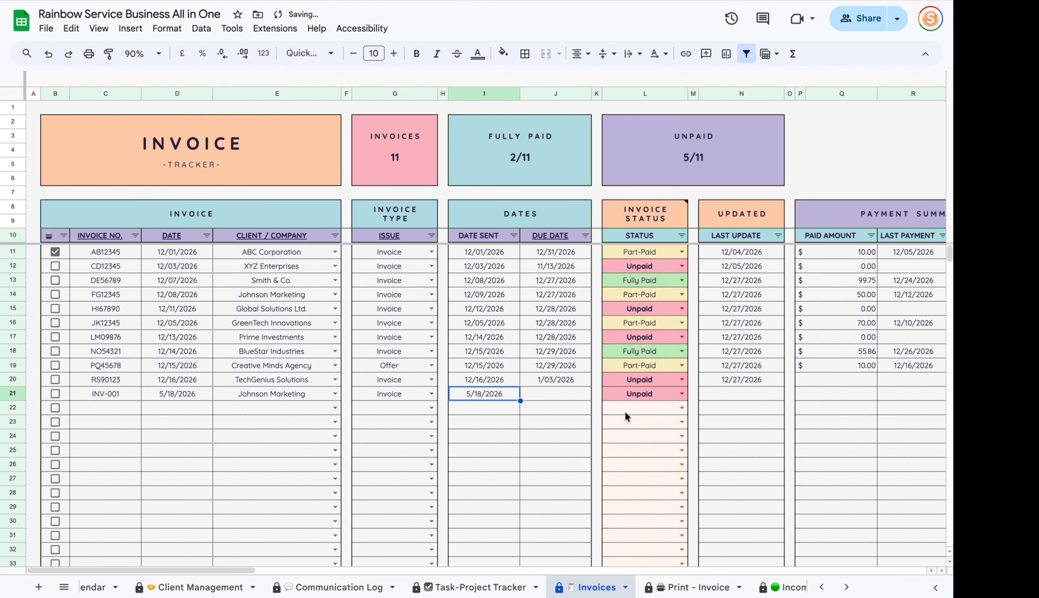
double_click(543, 398)
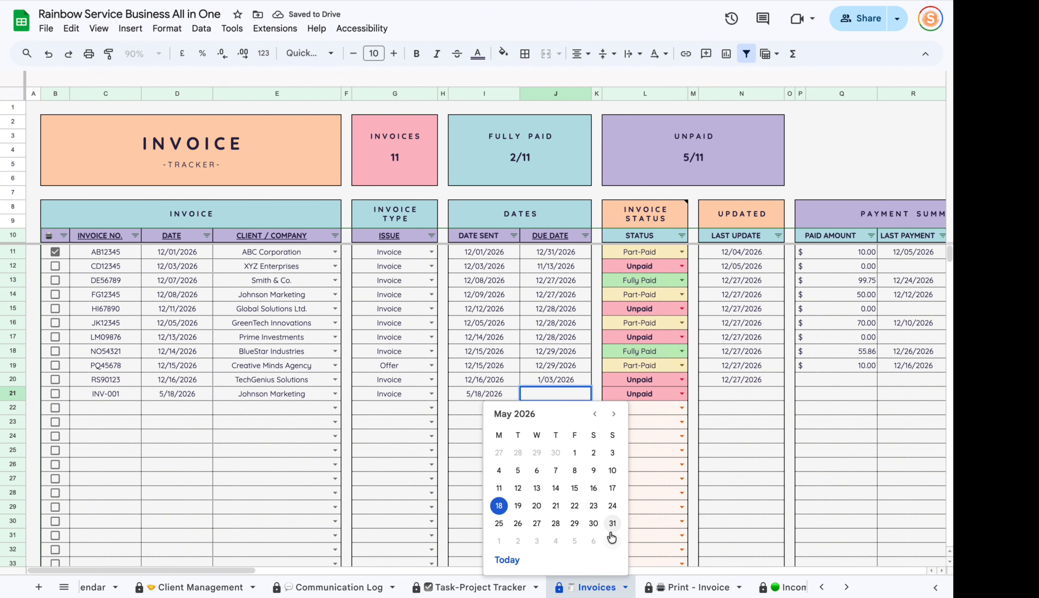
left_click(611, 529)
left_click_drag(234, 571, 287, 572)
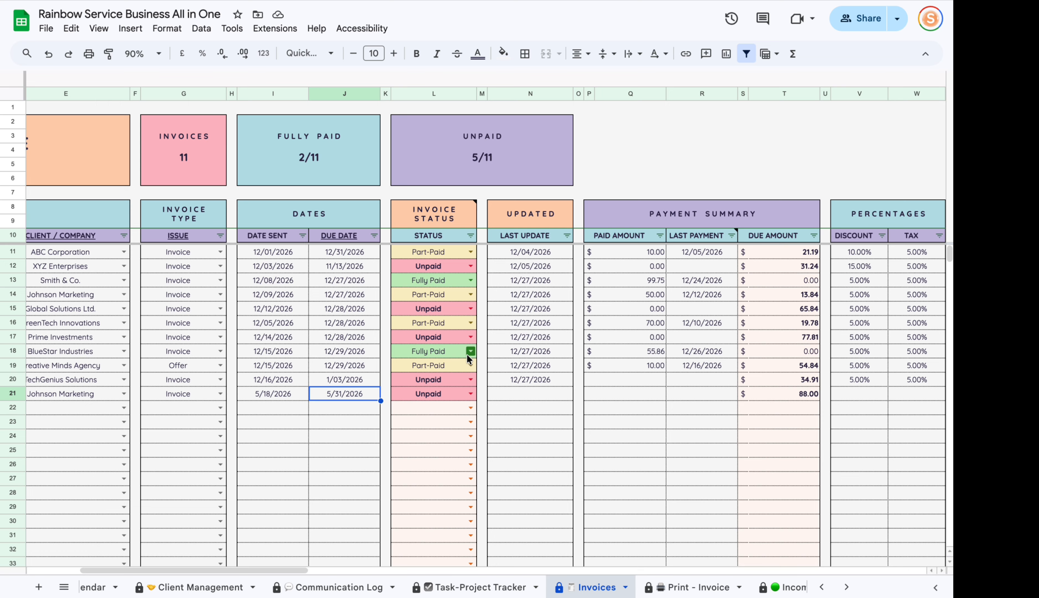
Mark the new invoice Cancelled and compare it with a Part-Paid status entry.
left_click(470, 394)
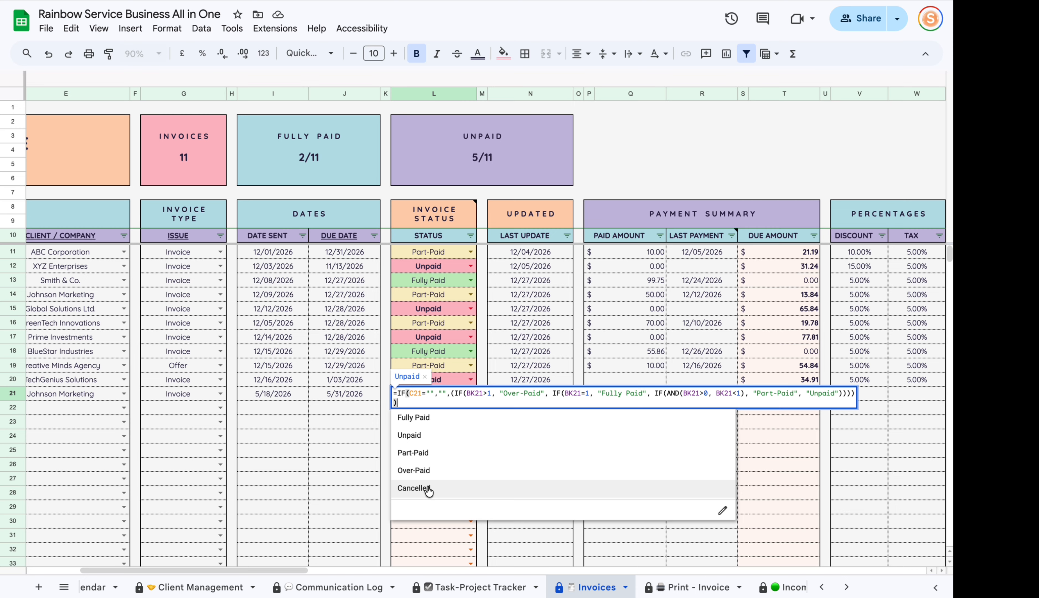
left_click(413, 488)
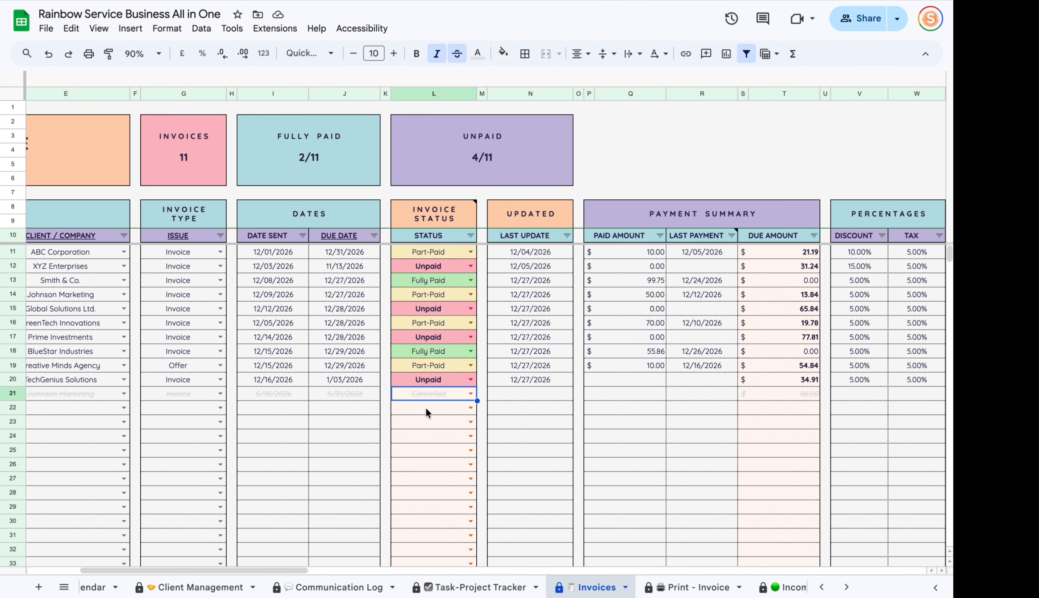
left_click(450, 323)
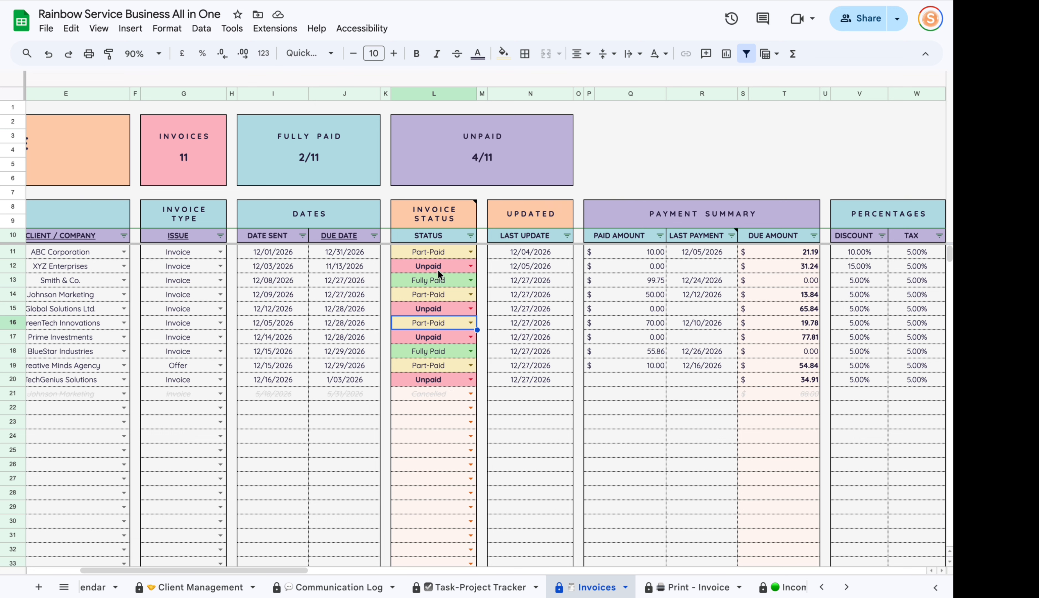
left_click(446, 394)
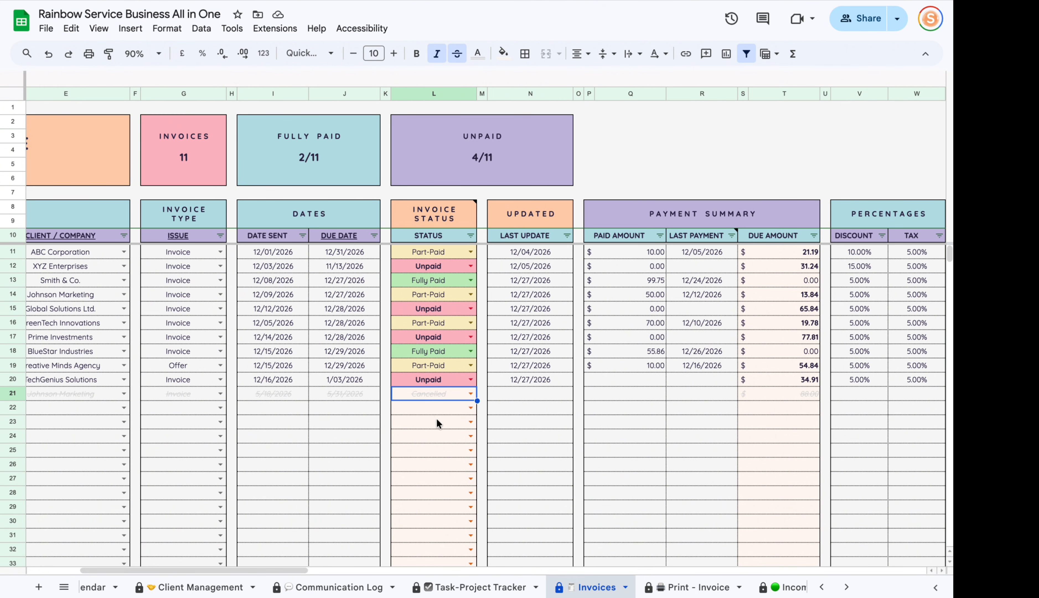
Fill Unpaid down from row 20 so the Johnson Marketing invoice reads Unpaid.
left_click(429, 410)
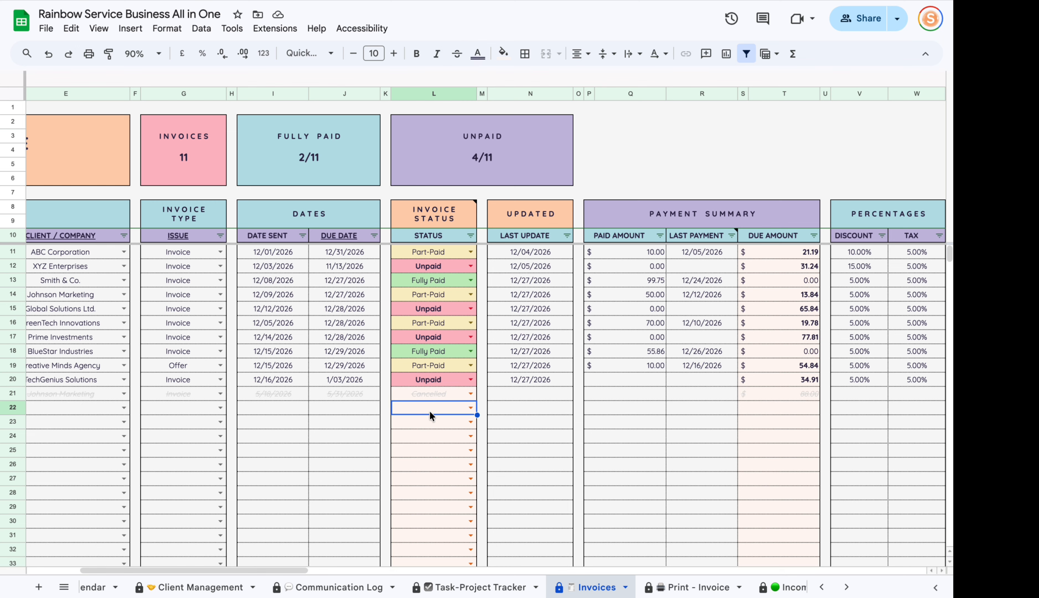
left_click(460, 379)
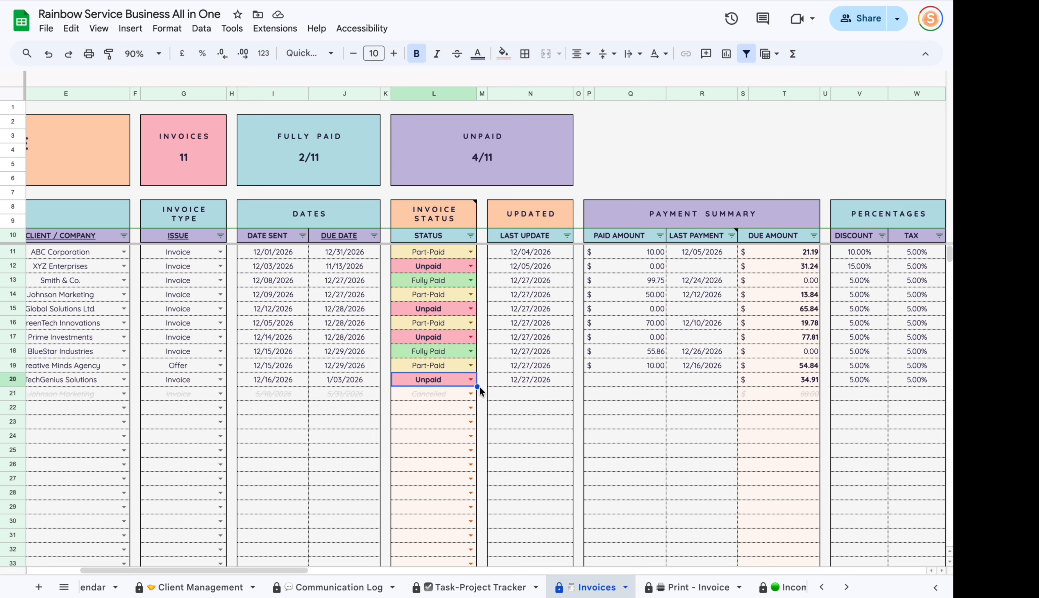
left_click_drag(477, 386, 478, 399)
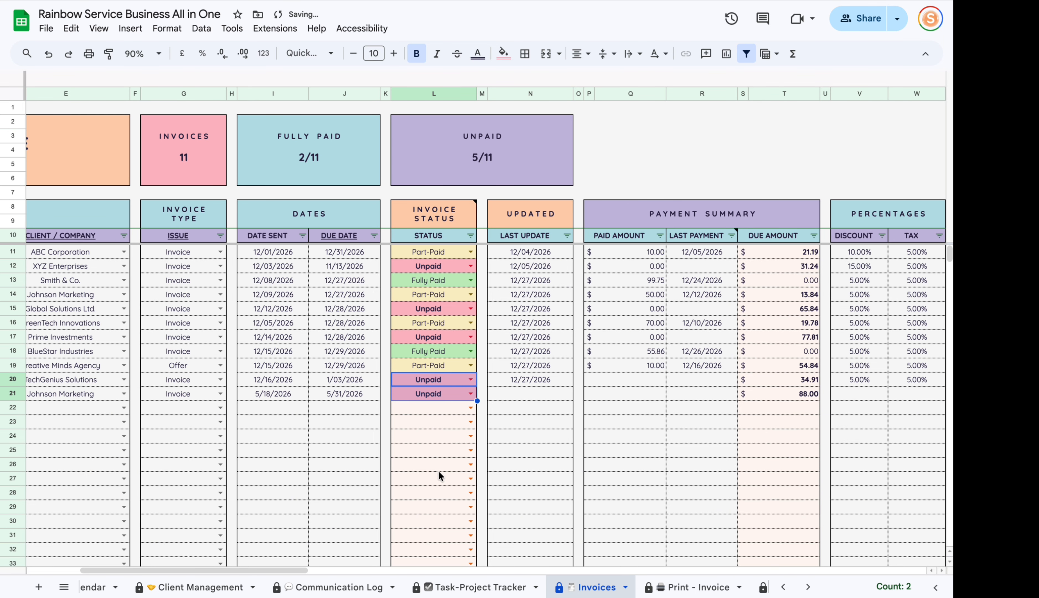
left_click(433, 394)
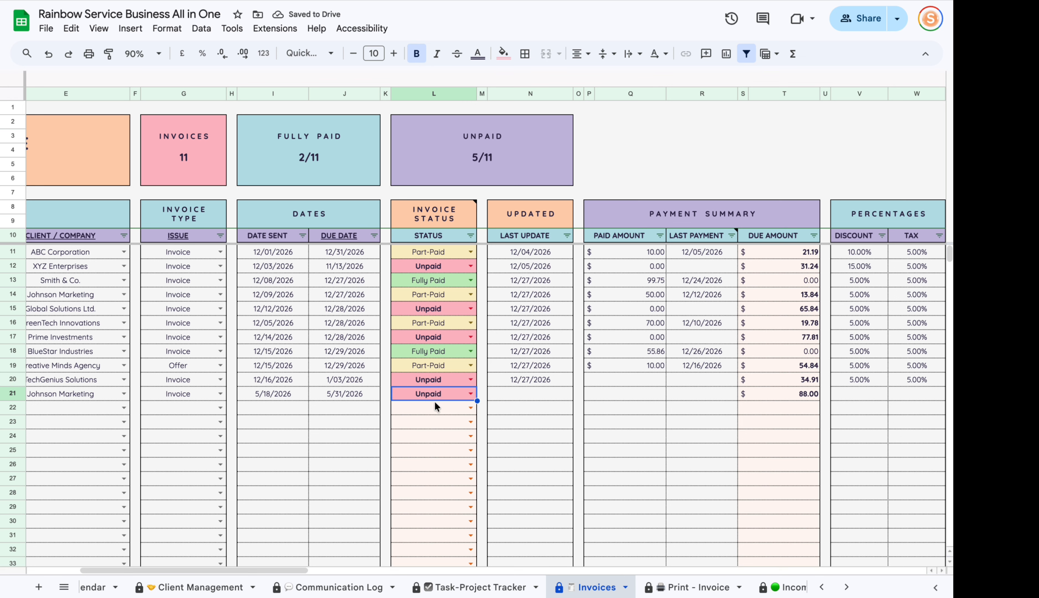
left_click(444, 420)
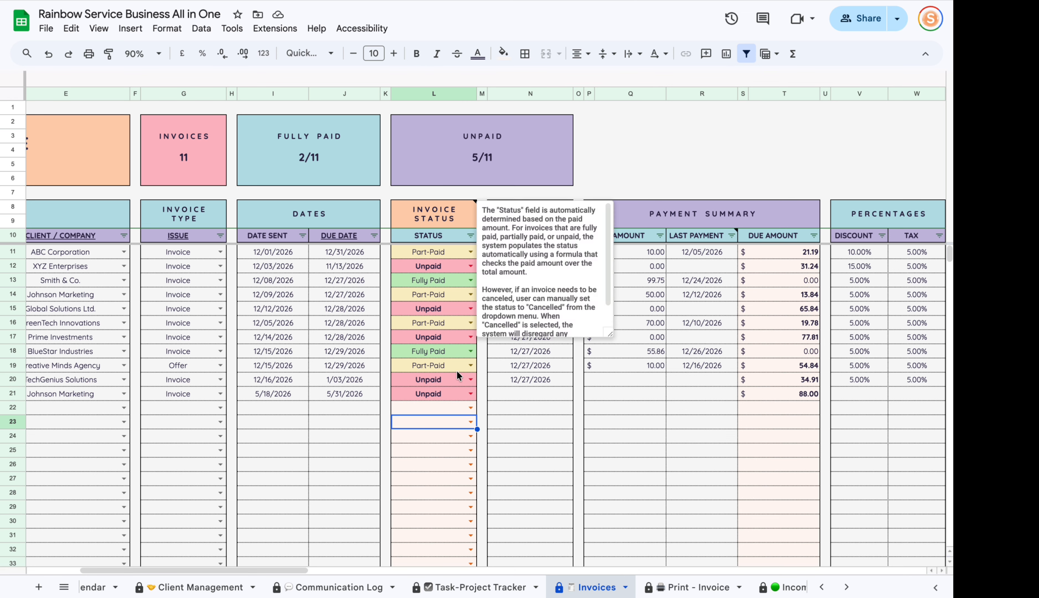
Inspect the status formula, then set the Johnson Marketing last update to 5/18/2026.
double_click(464, 396)
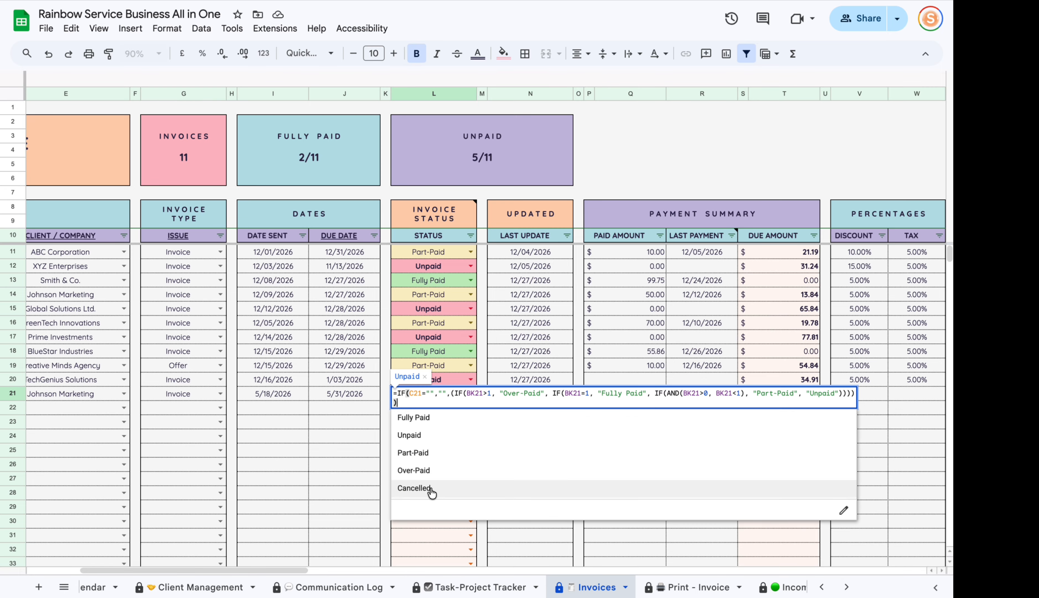
left_click(342, 450)
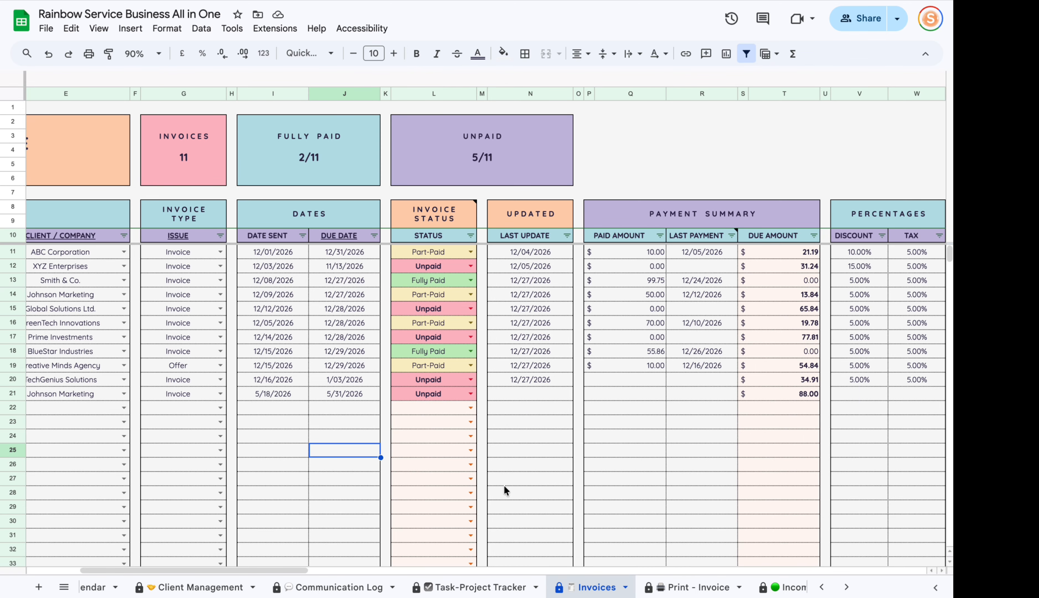
left_click(514, 396)
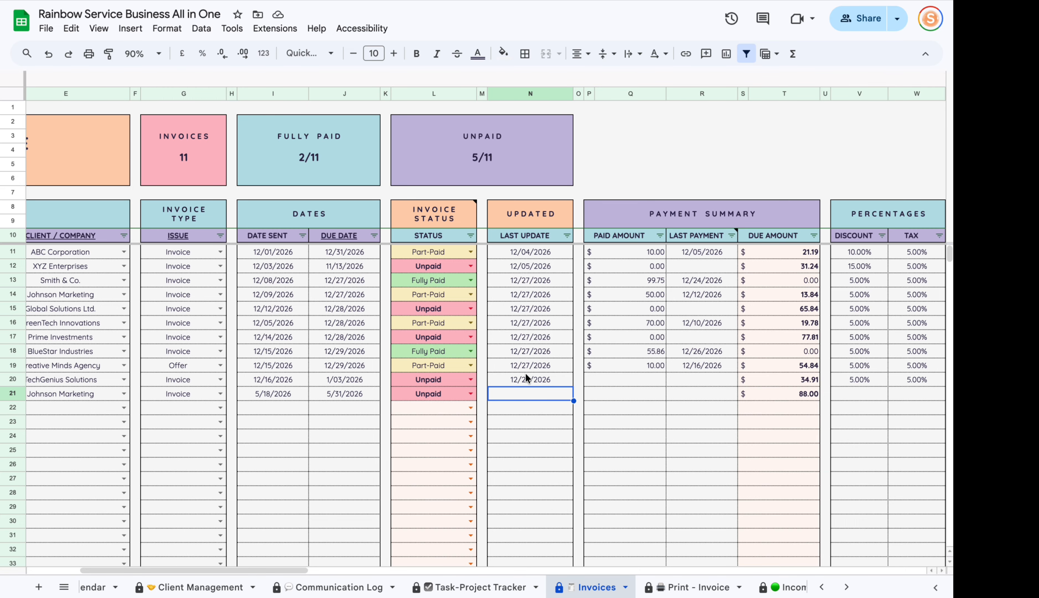
double_click(531, 399)
left_click(490, 523)
Record a $200 paid amount with a last payment date of 5/18/2026.
left_click(601, 392)
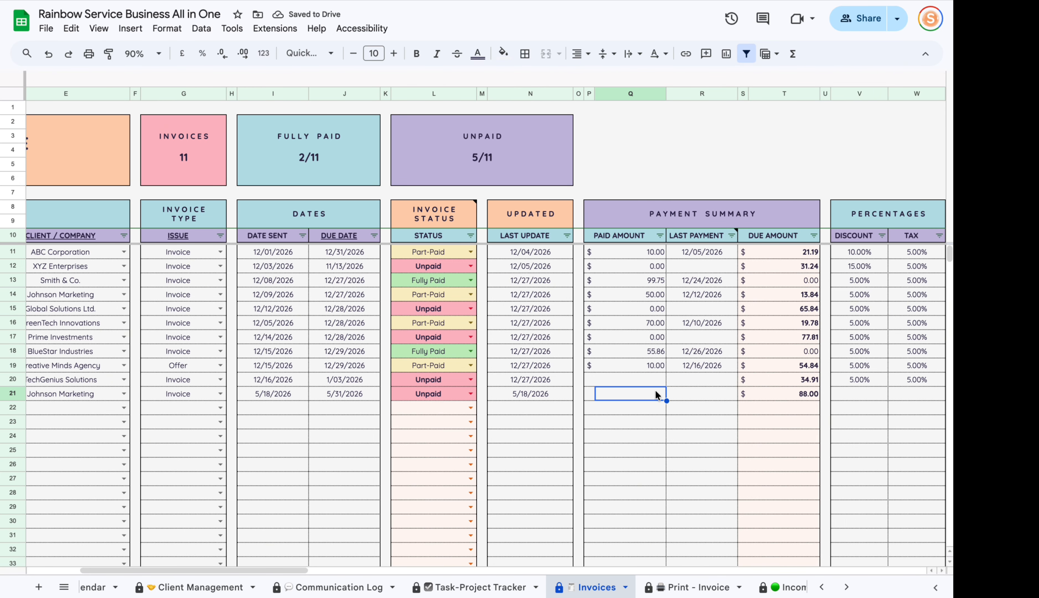
left_click_drag(267, 570, 297, 570)
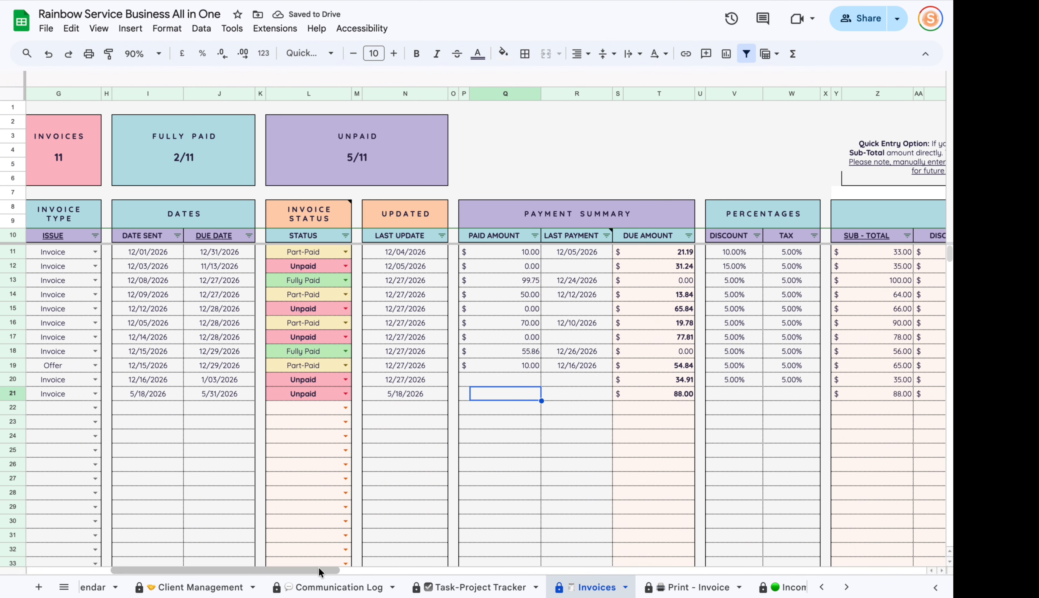
type("200")
key("Return")
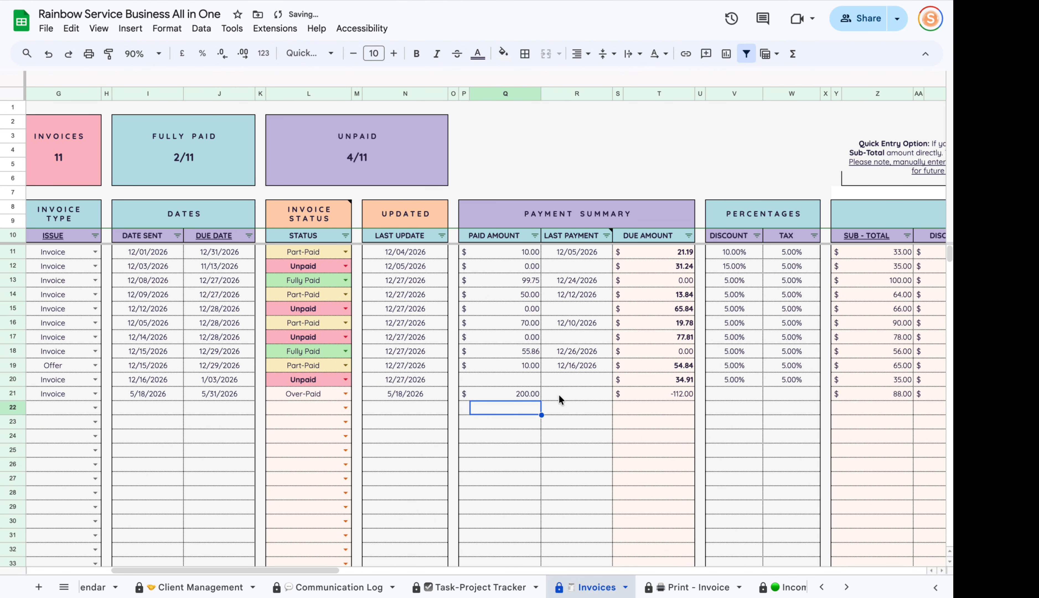
double_click(590, 392)
left_click(520, 501)
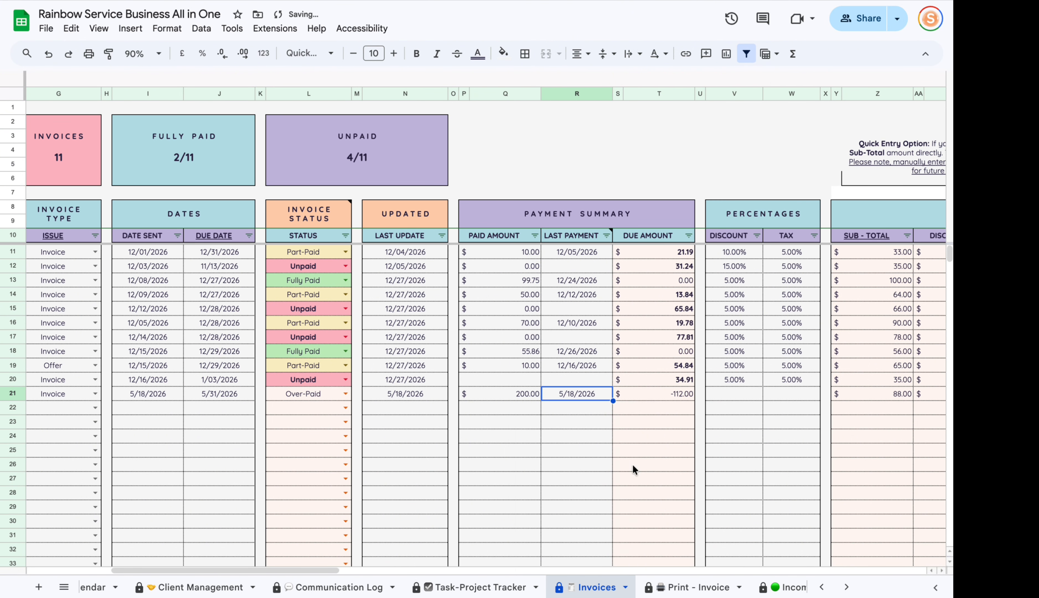
left_click_drag(305, 570, 398, 567)
left_click(304, 388)
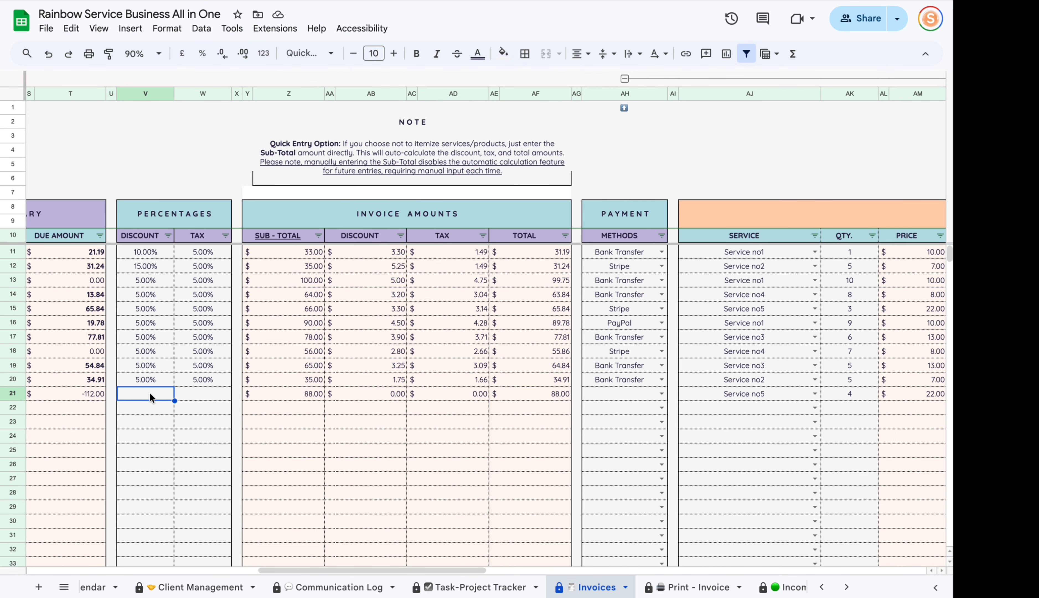
Apply a 5% discount and 10% tax, with Bank Transfer as the payment method.
type("5")
key("Tab")
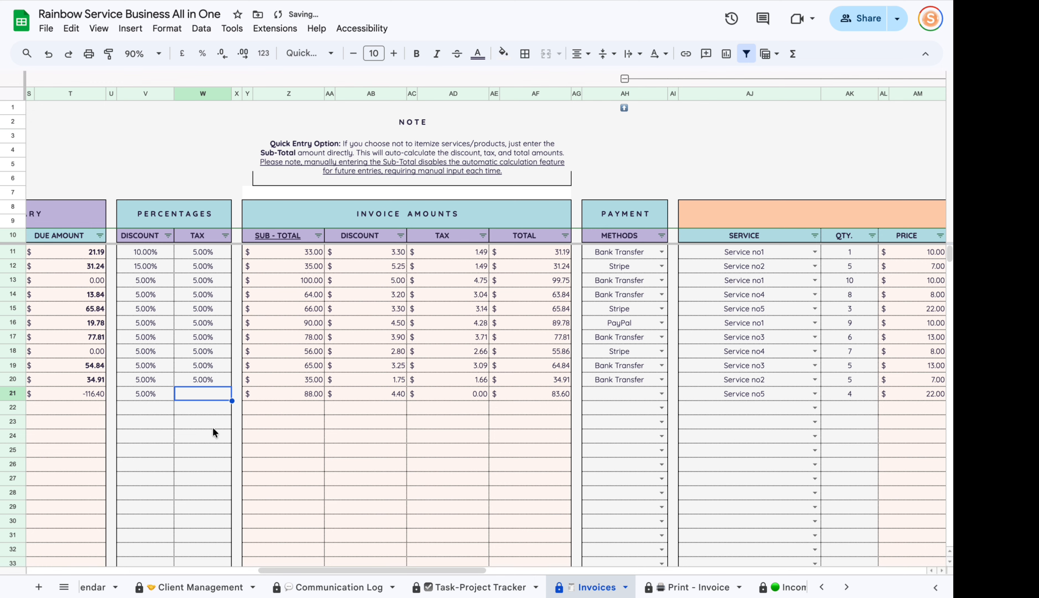
type("10")
key("Return")
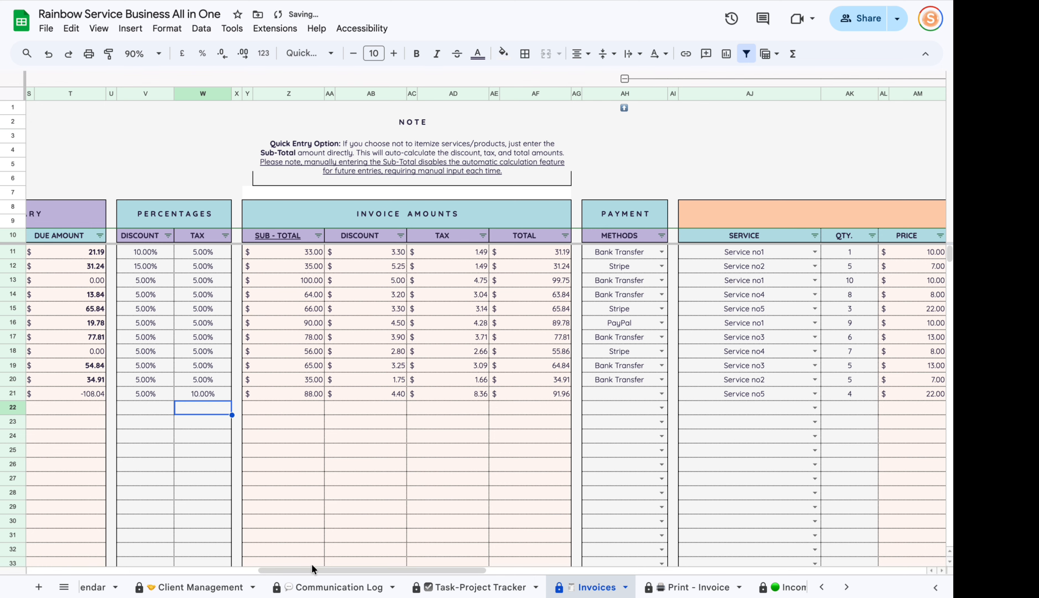
left_click_drag(311, 568, 354, 567)
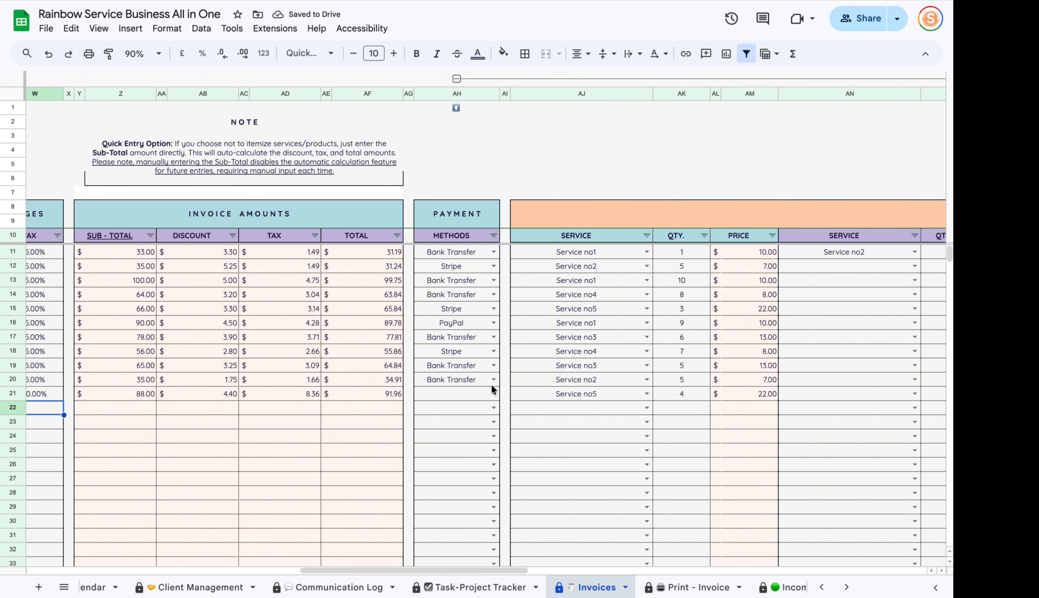
left_click(494, 394)
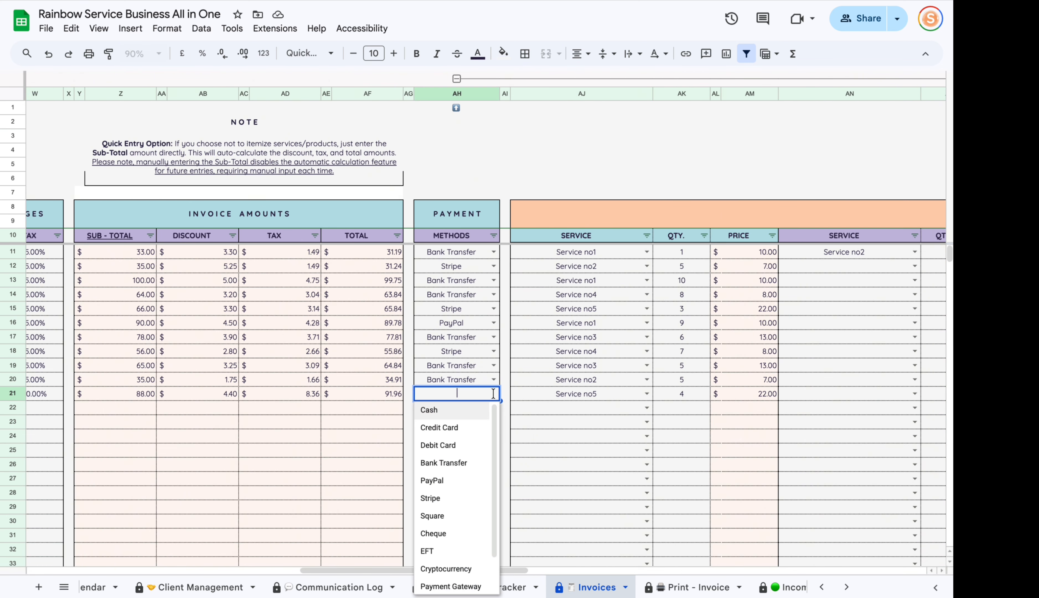
left_click(456, 464)
left_click_drag(376, 567, 444, 569)
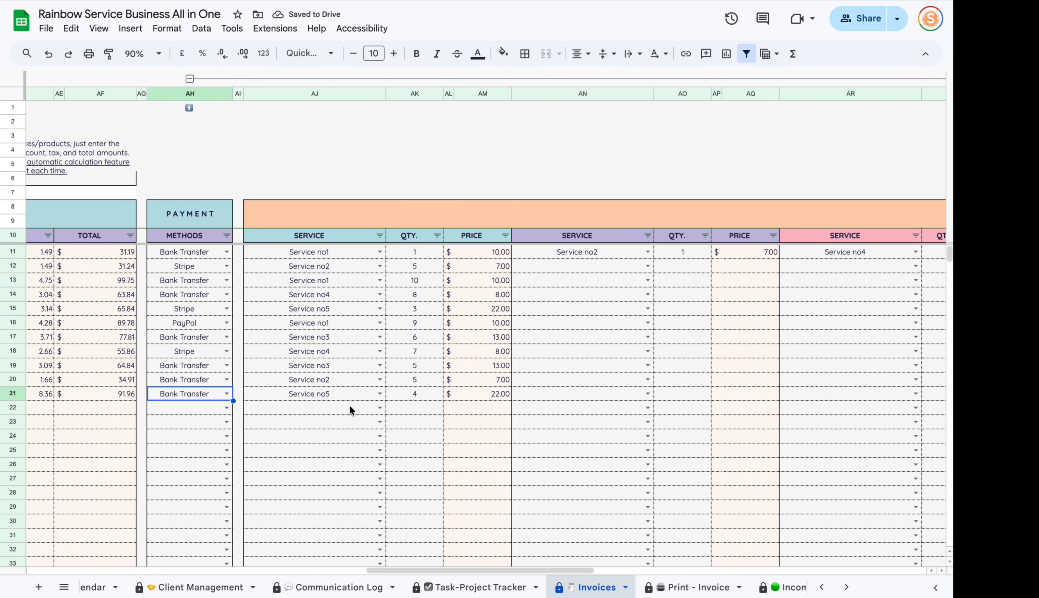
Assign Service no8 to the invoice line, giving 4 at $50.00 and a $209.00 total.
left_click(332, 391)
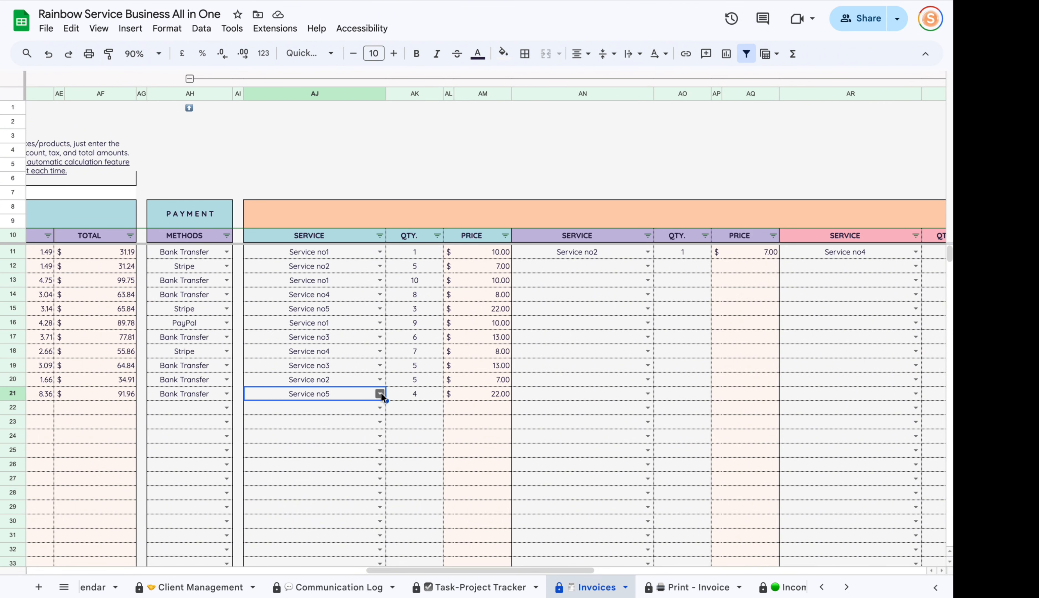
left_click(380, 393)
left_click(355, 537)
left_click(426, 393)
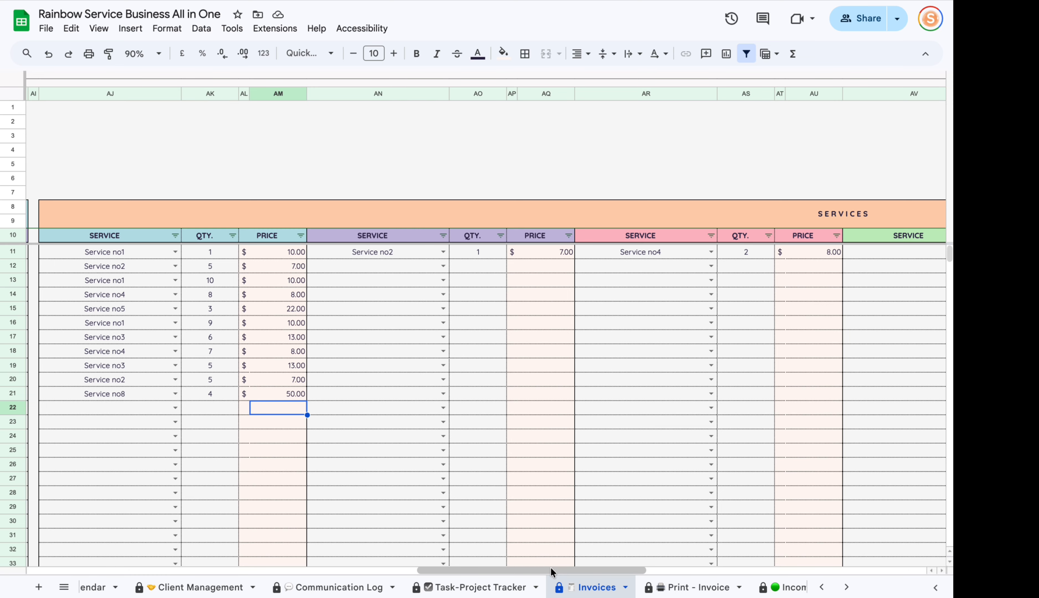
mouse_move(550, 566)
left_mouse_down()
mouse_move(773, 557)
mouse_move(557, 554)
left_mouse_up()
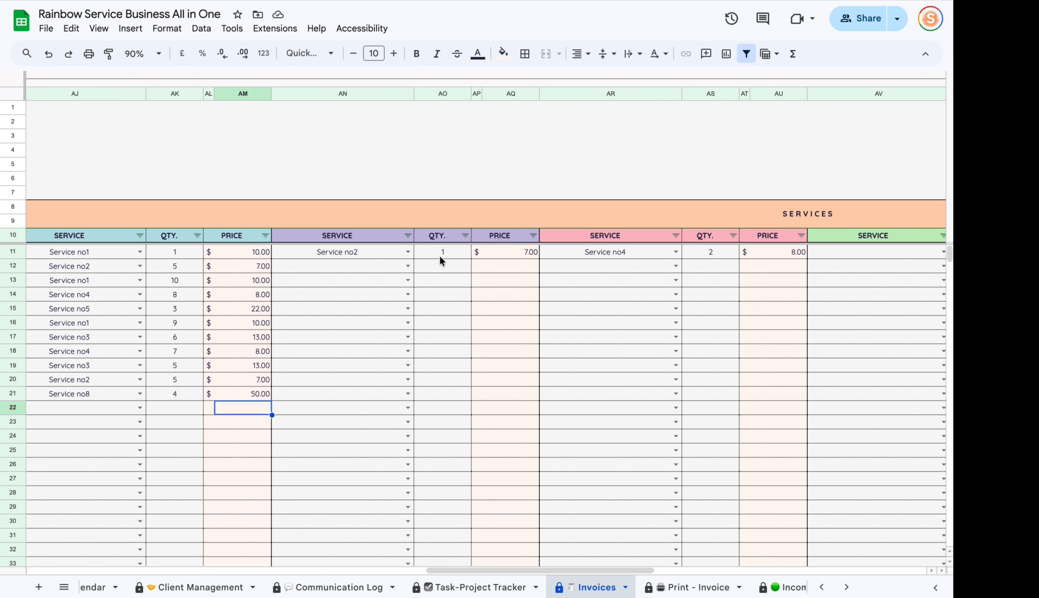
left_click_drag(540, 569, 353, 548)
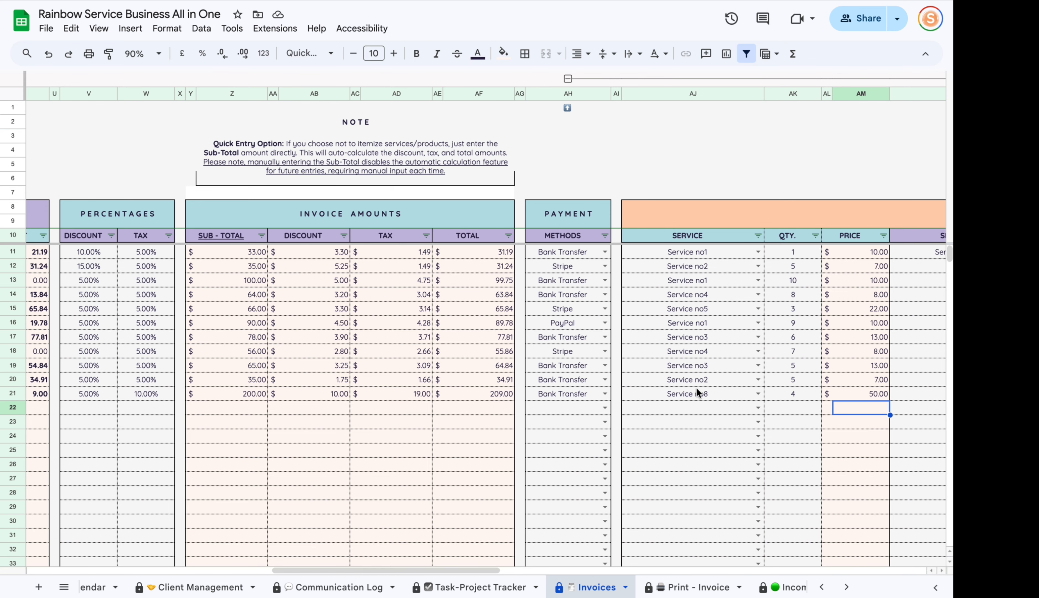
left_click_drag(688, 394, 867, 399)
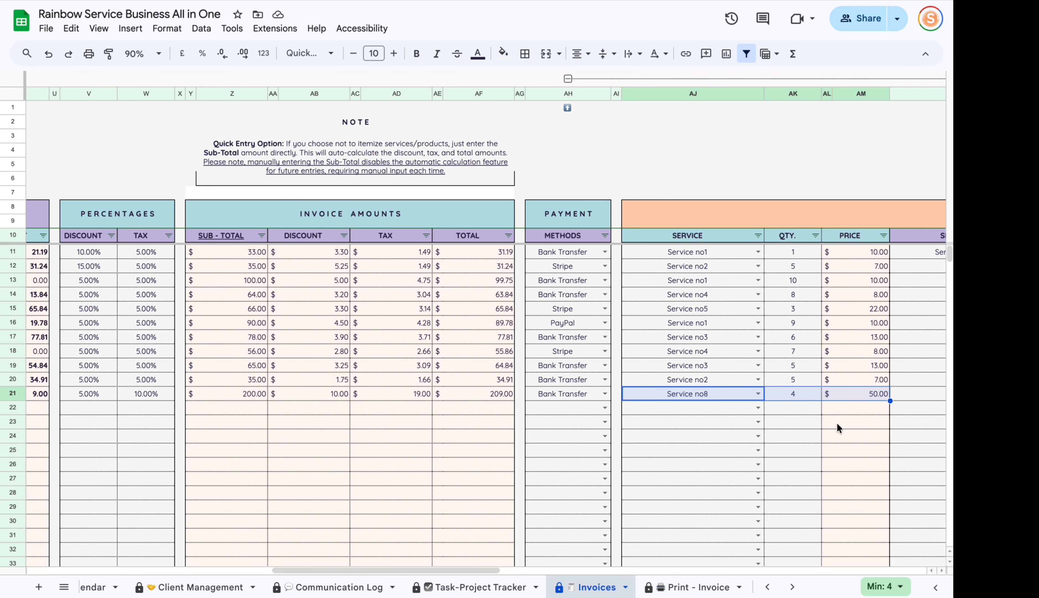
Review the new invoice's sub-total, discount, tax, 209.00 total, paid, due and status.
left_click_drag(486, 569, 432, 571)
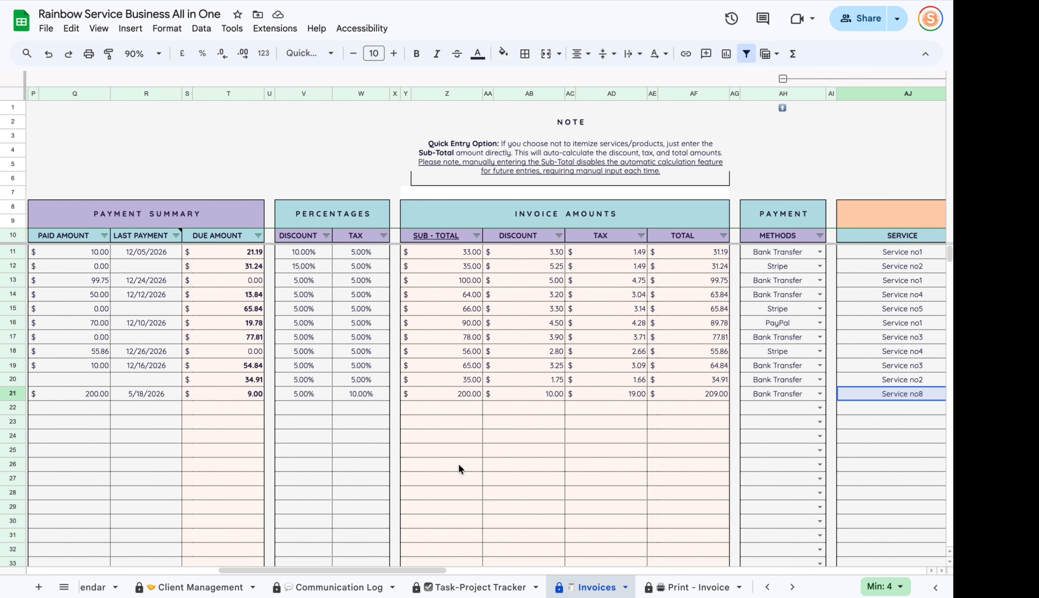
left_click(460, 393)
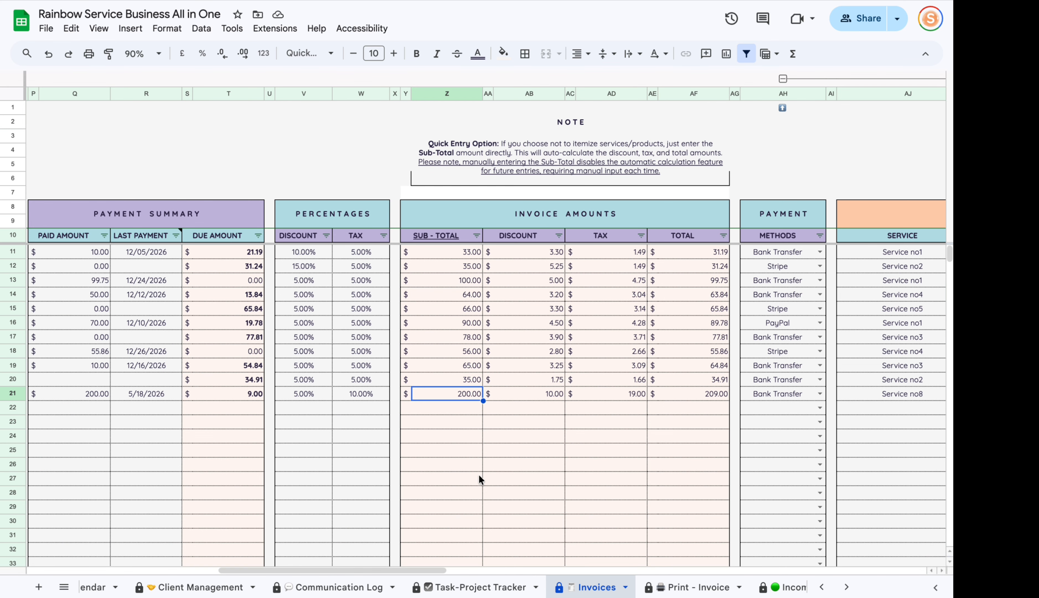
left_click(556, 394)
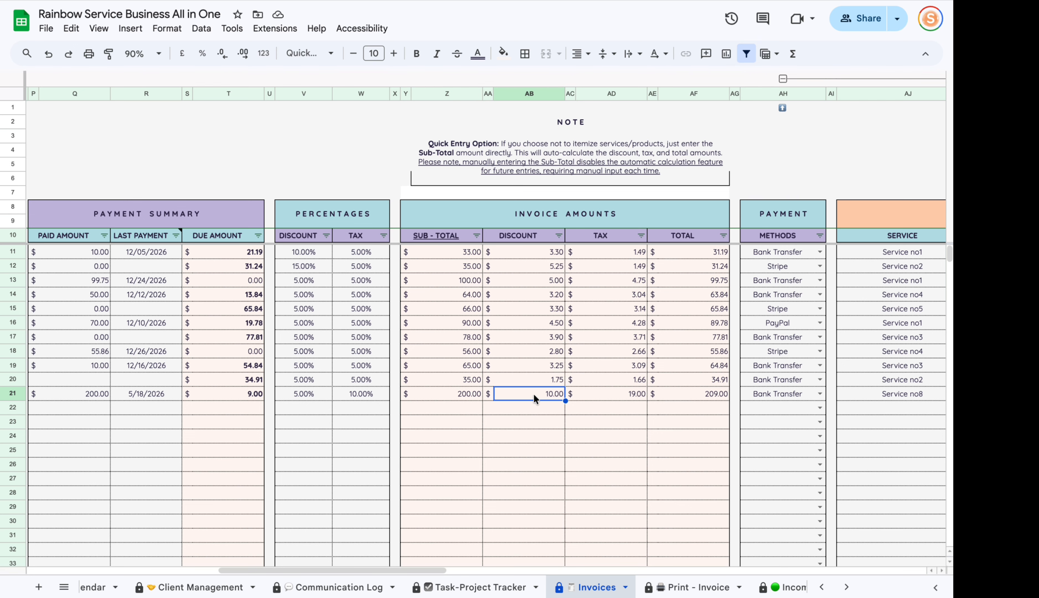
left_click(633, 393)
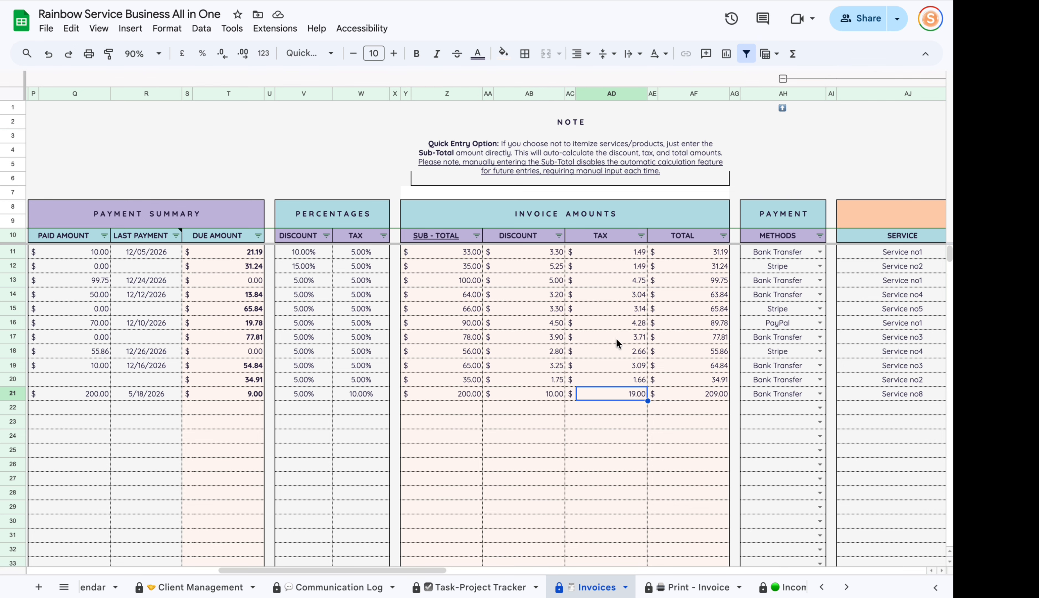
left_click(723, 393)
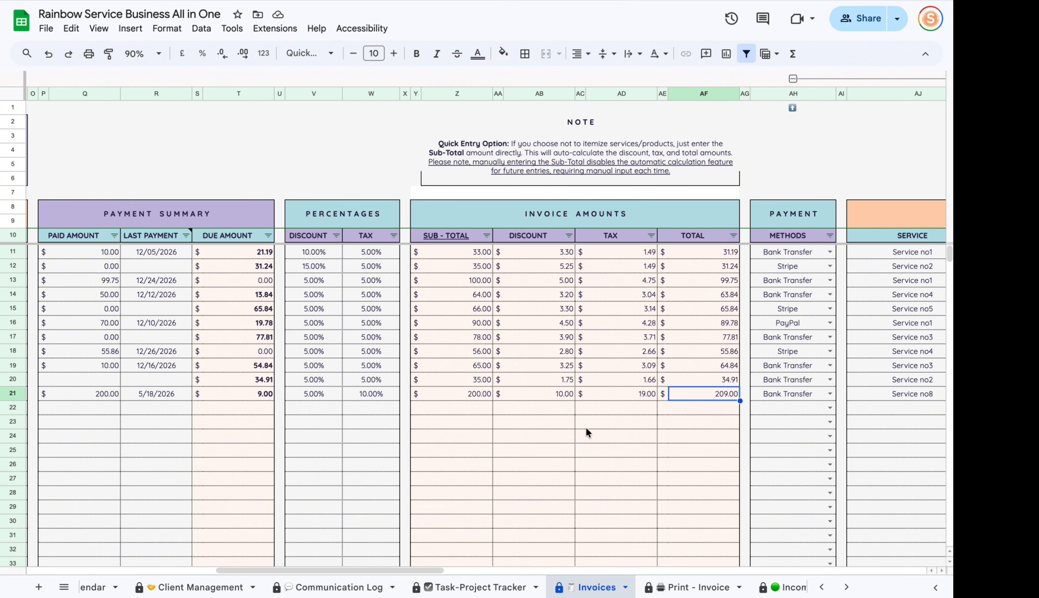
left_click_drag(429, 570, 357, 558)
left_click(408, 399)
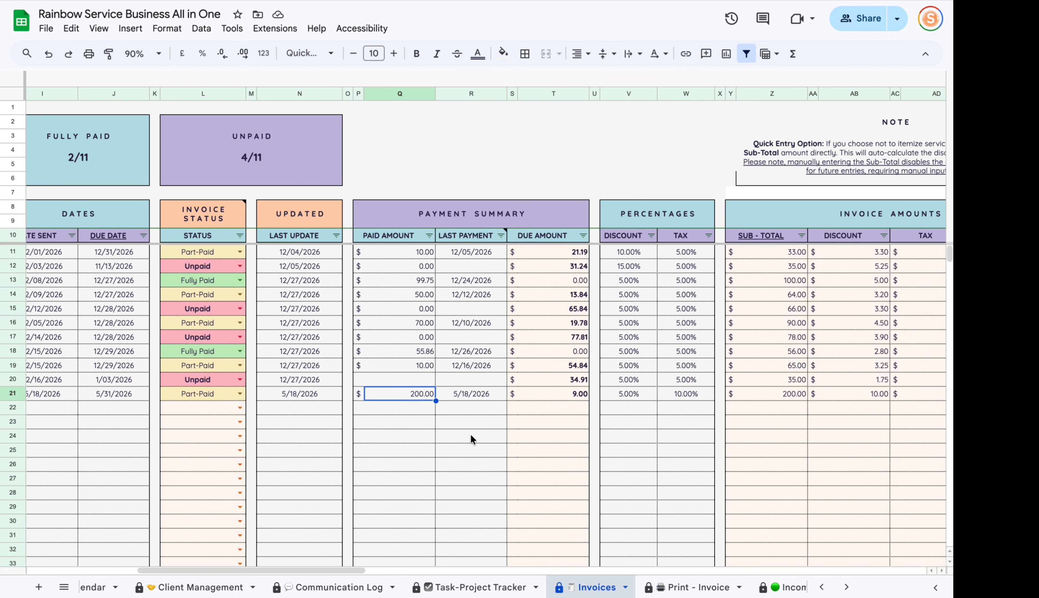
left_click(564, 395)
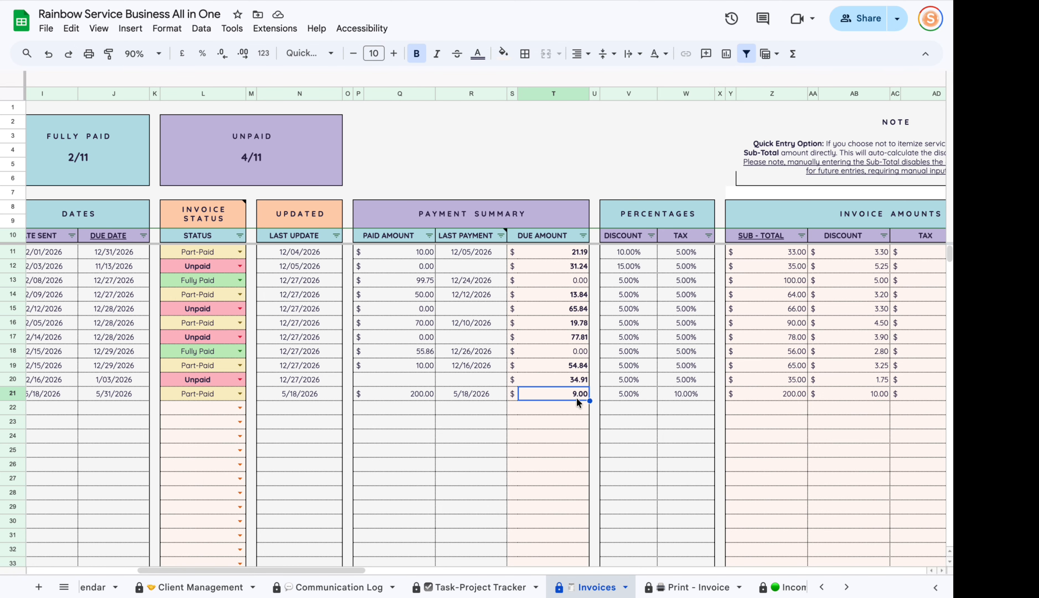
left_click(190, 395)
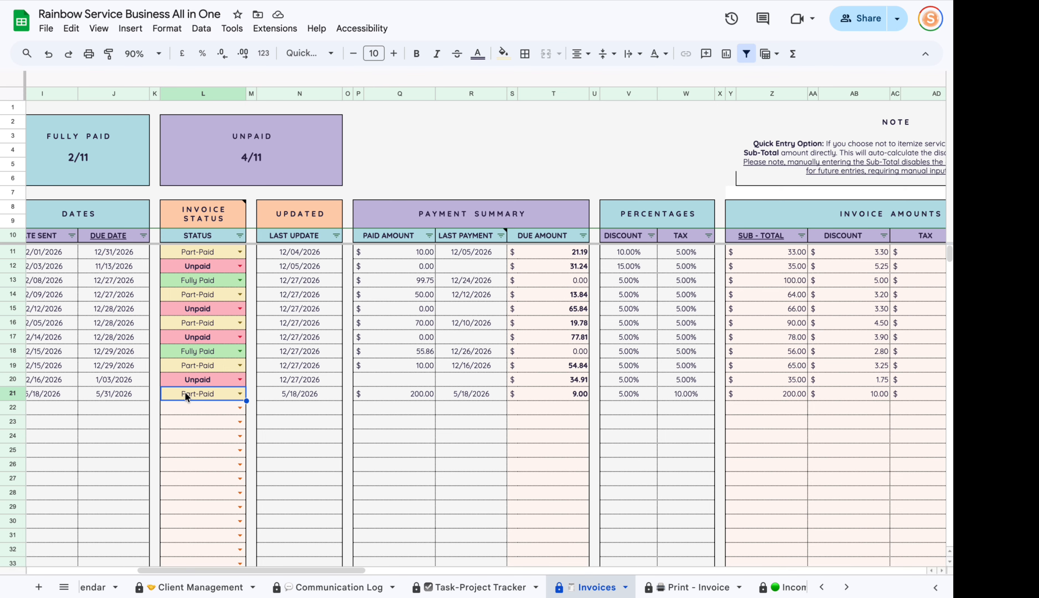
Enter 209 as the paid amount, then correct it to 150, leaving 59.00 due.
left_click(391, 393)
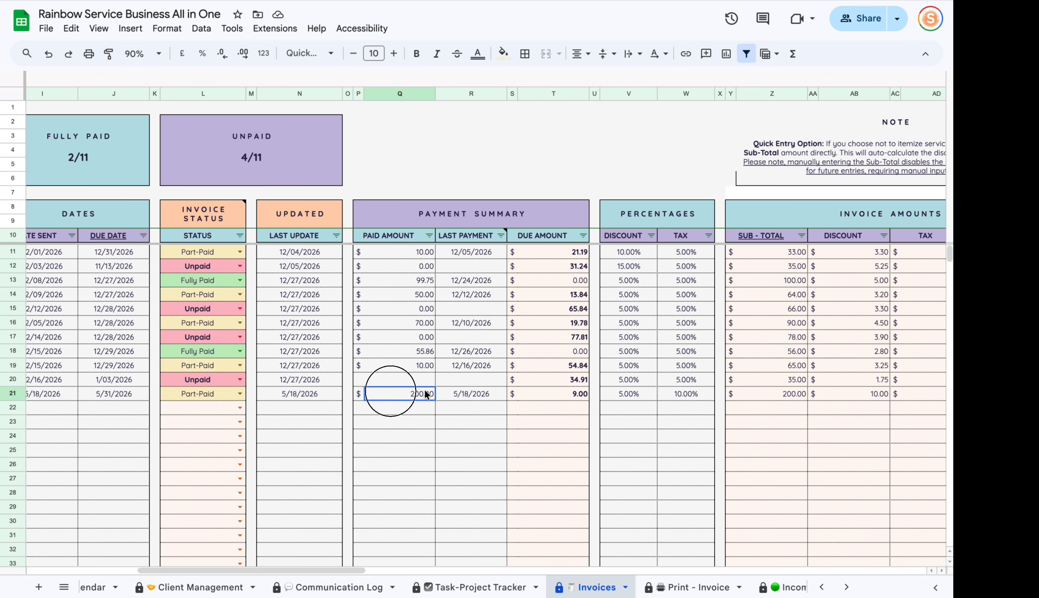
type("209")
key("Return")
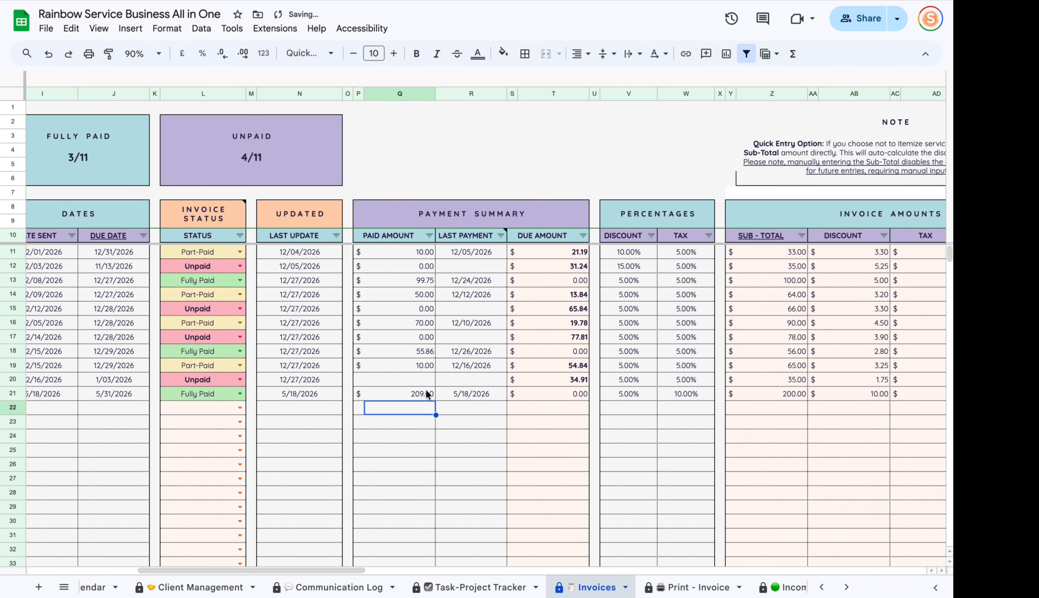
left_click(387, 393)
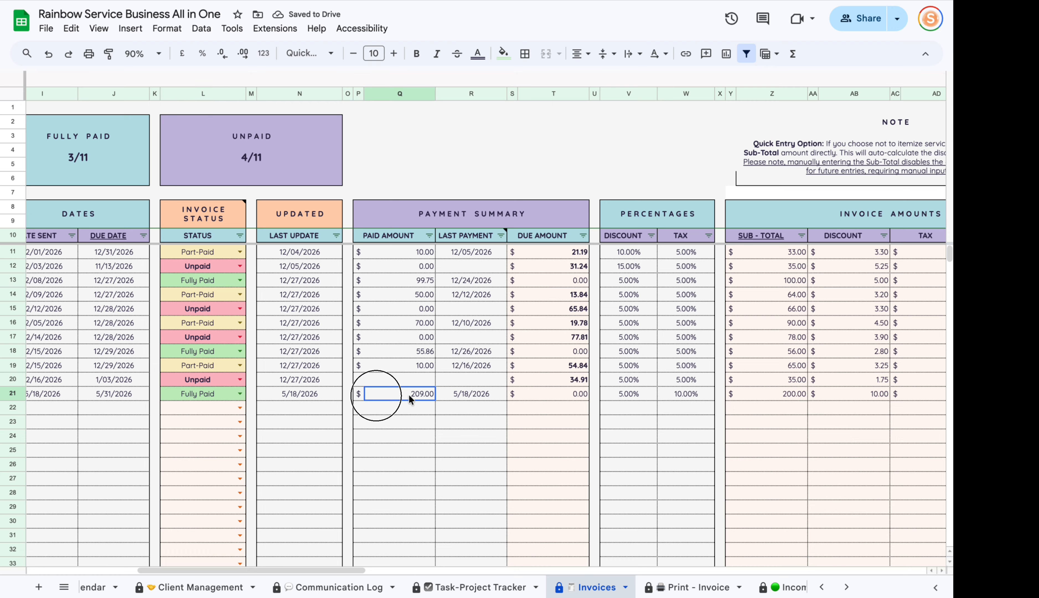
type("150")
key("Return")
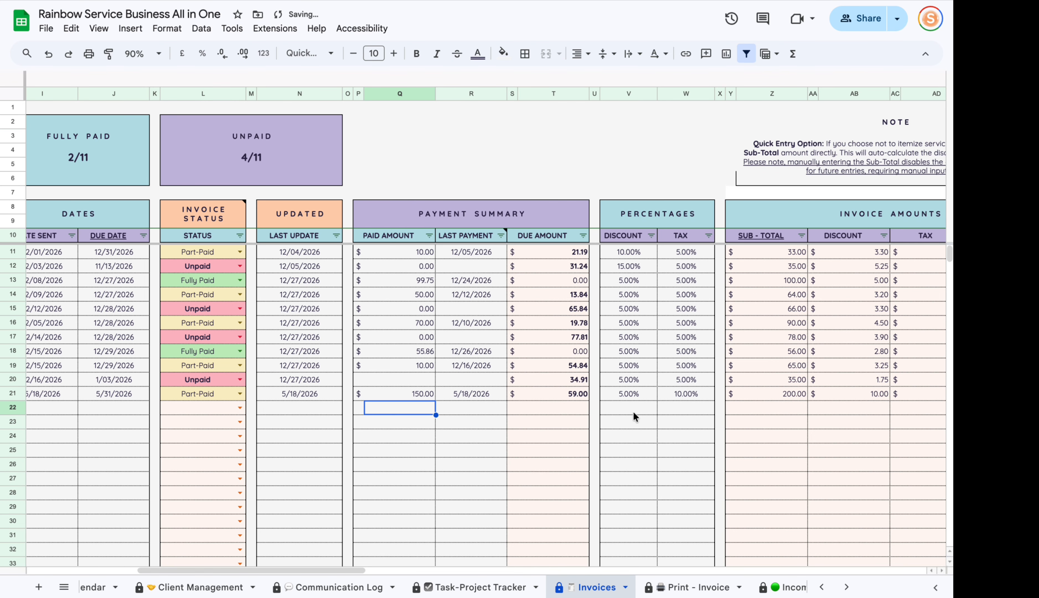
left_click(581, 394)
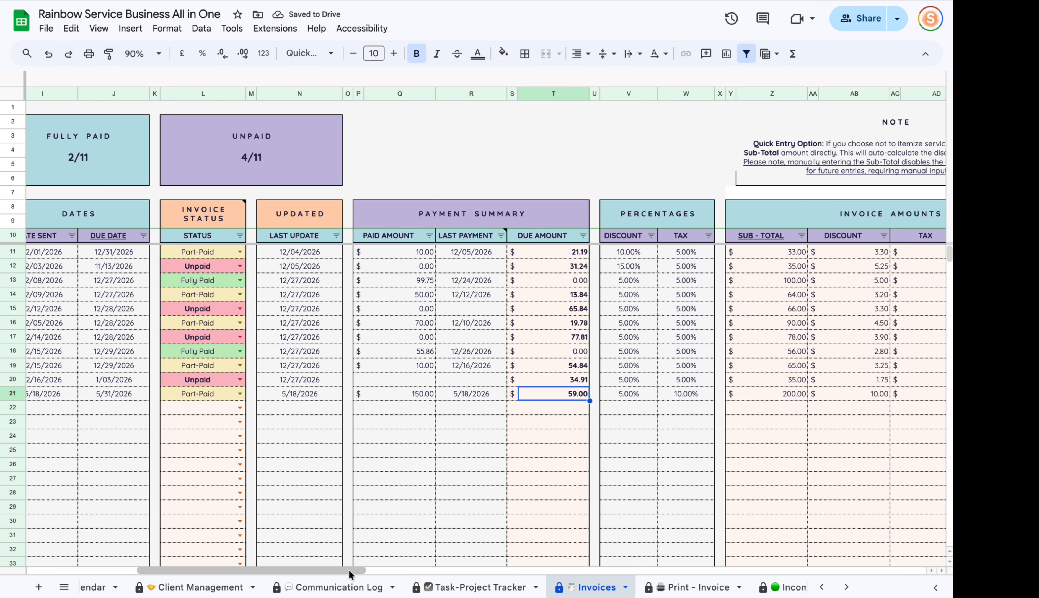
left_click_drag(349, 569, 536, 527)
left_click(315, 78)
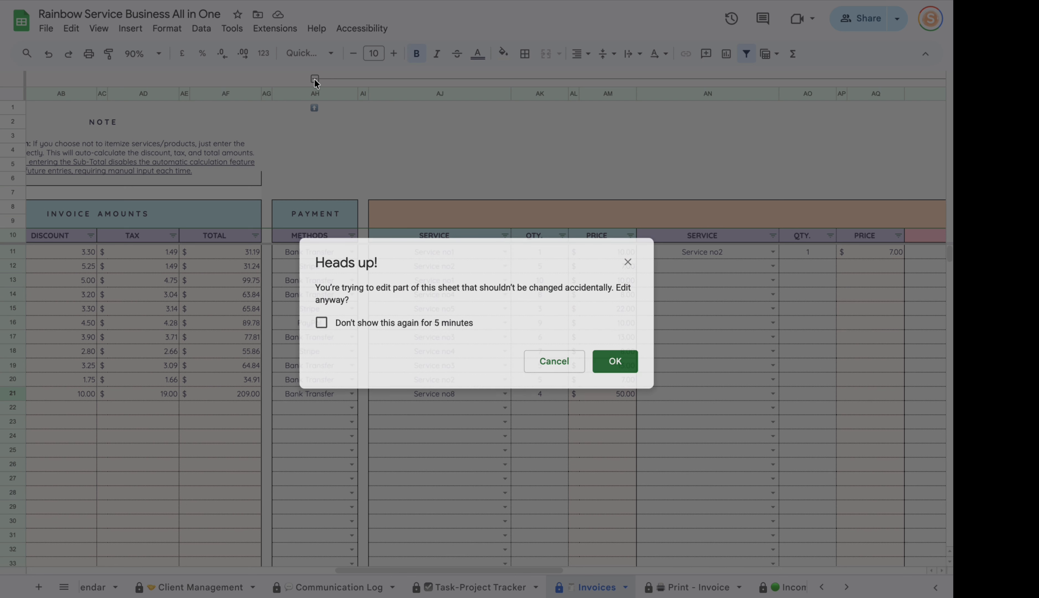
left_click(605, 355)
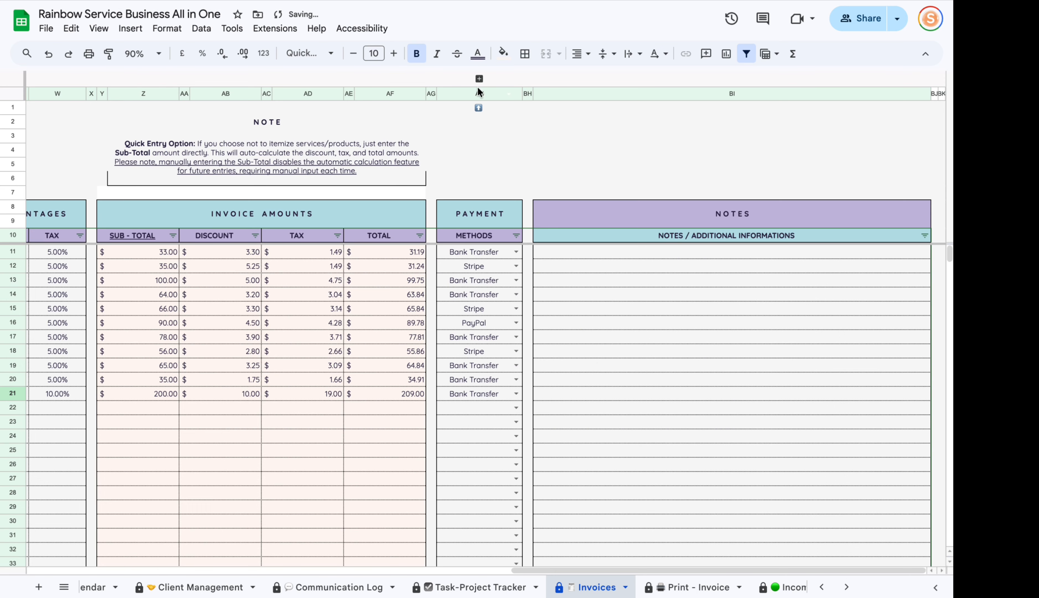
left_click(479, 79)
left_click(607, 361)
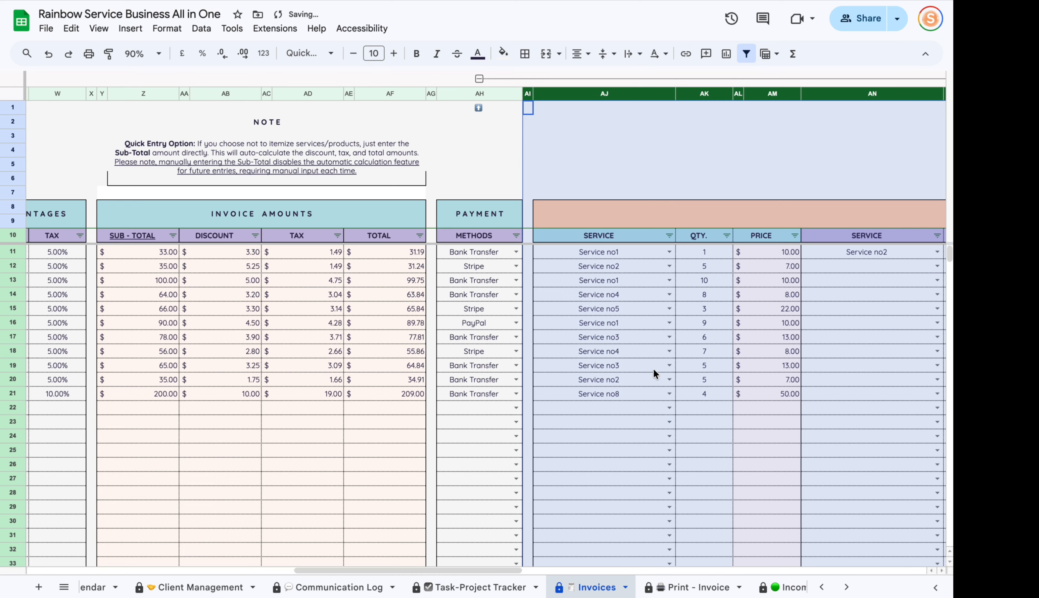
left_click_drag(472, 566, 797, 567)
left_click_drag(714, 266, 700, 465)
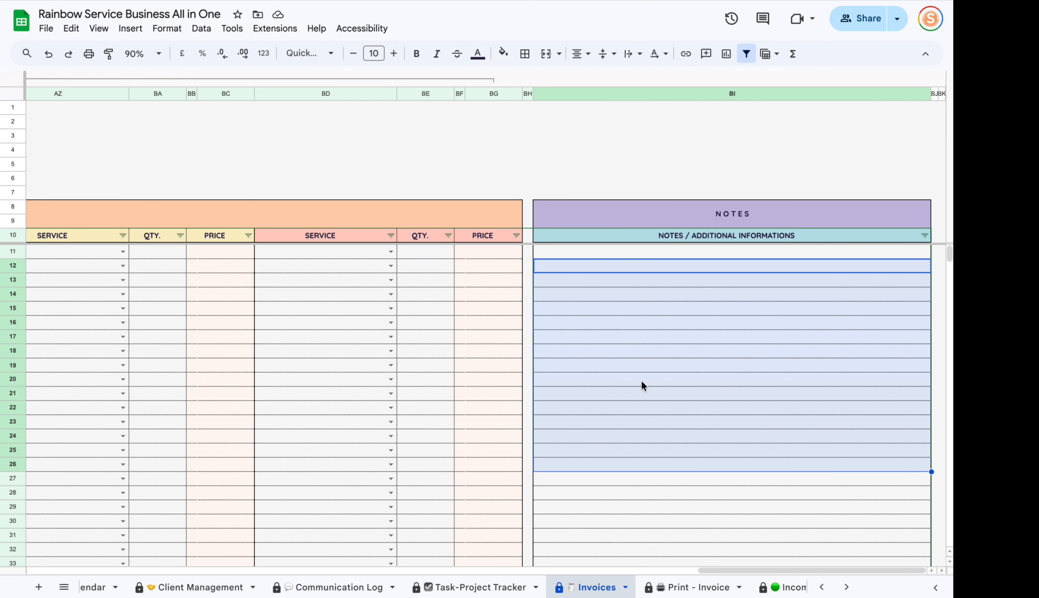
left_click_drag(720, 571, 14, 523)
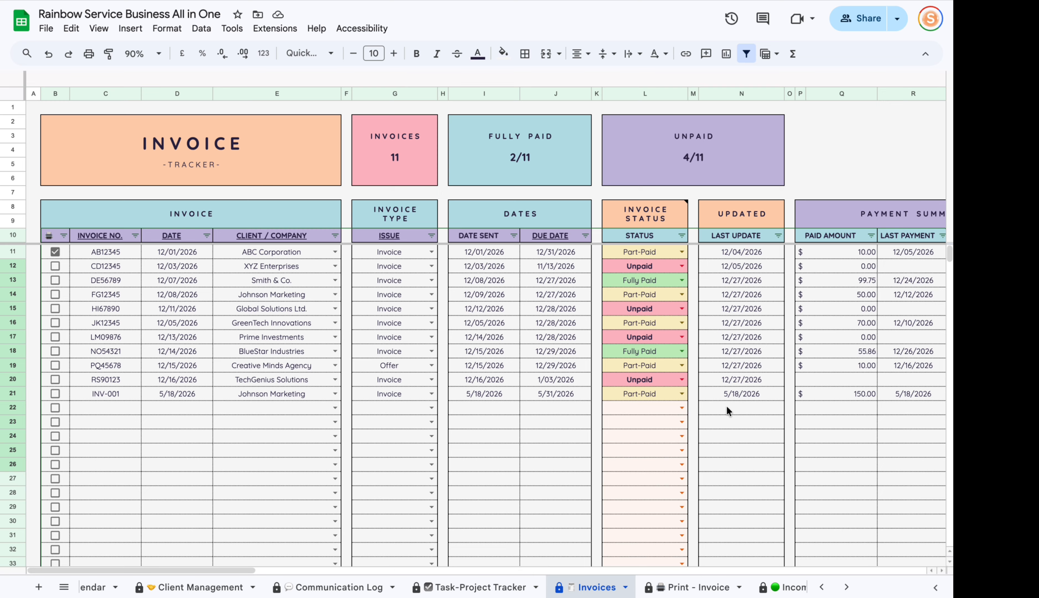
left_click_drag(235, 569, 299, 572)
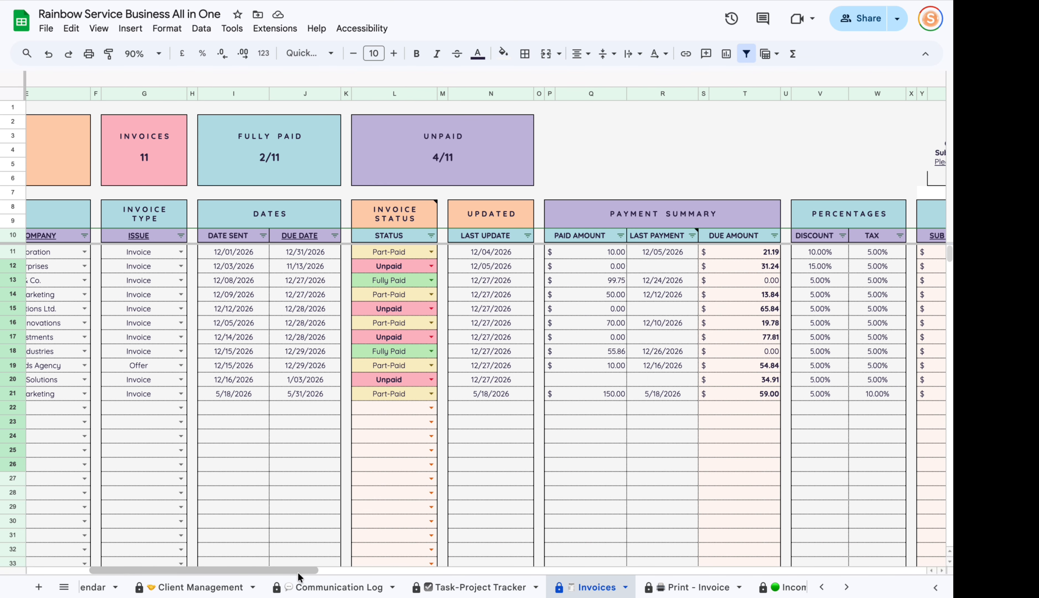
left_click(597, 395)
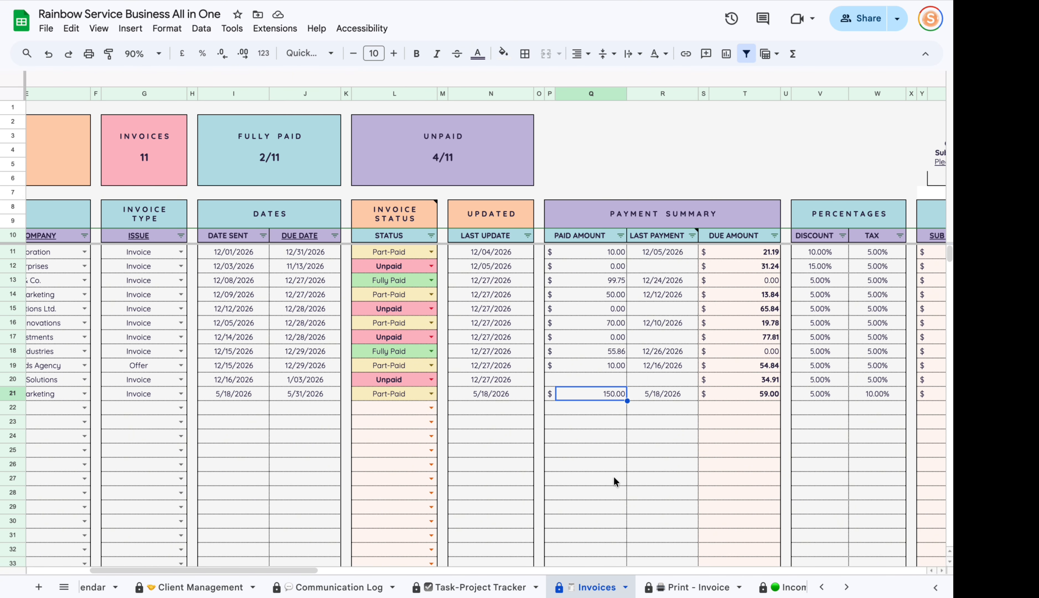
scroll(643, 585, "down", 2)
scroll(655, 589, "up", 5)
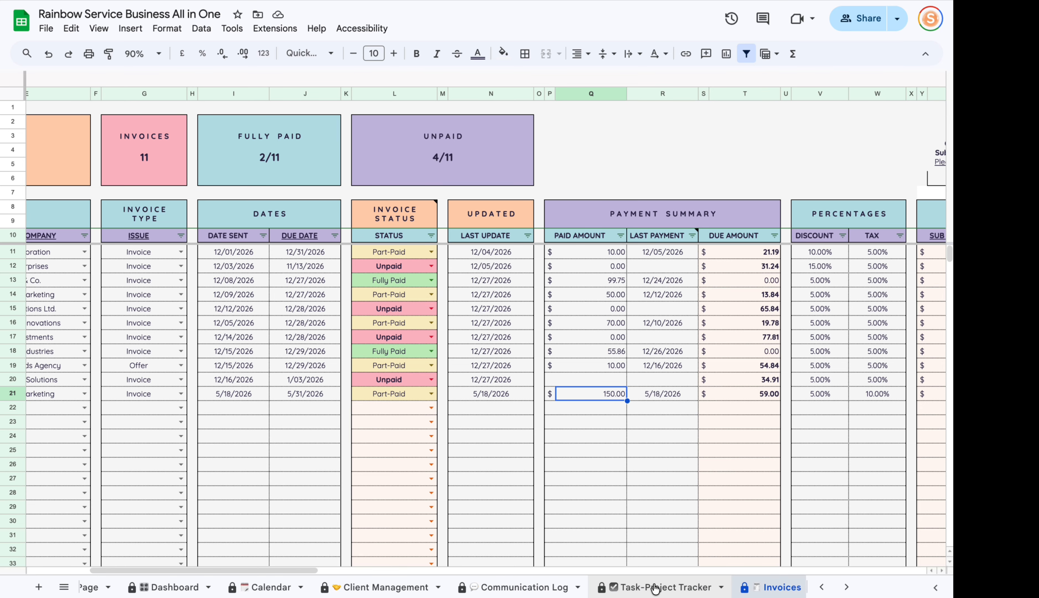
scroll(655, 589, "up", 2)
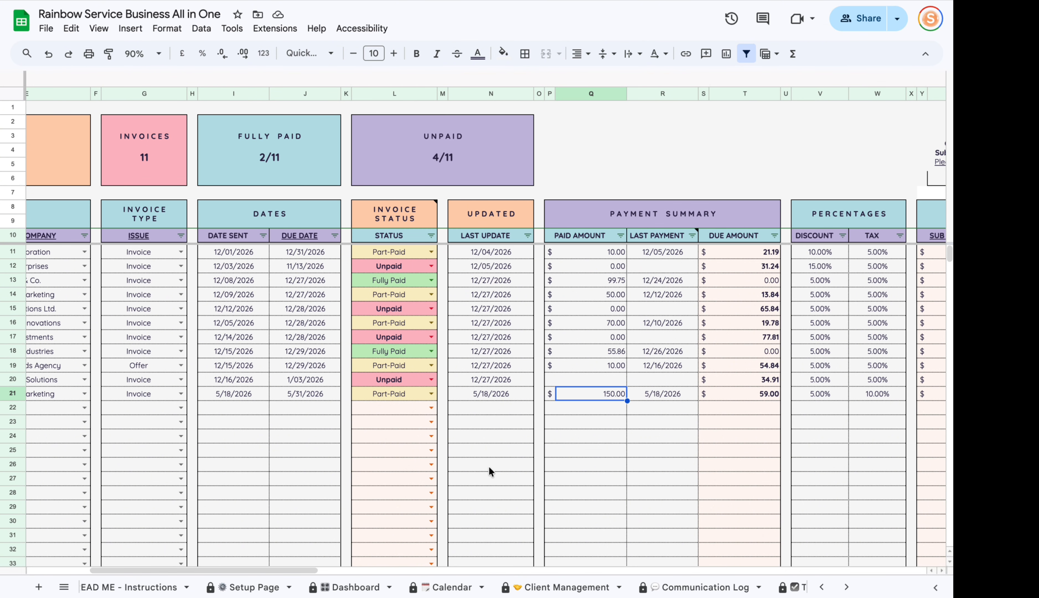
scroll(659, 586, "down", 5)
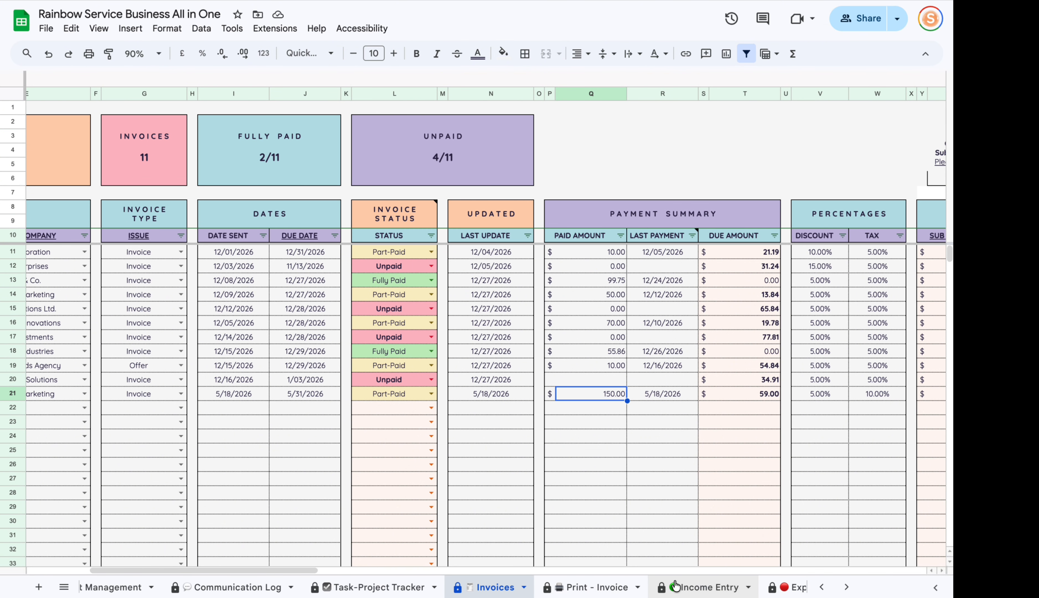
scroll(675, 584, "down", 1)
left_click(499, 590)
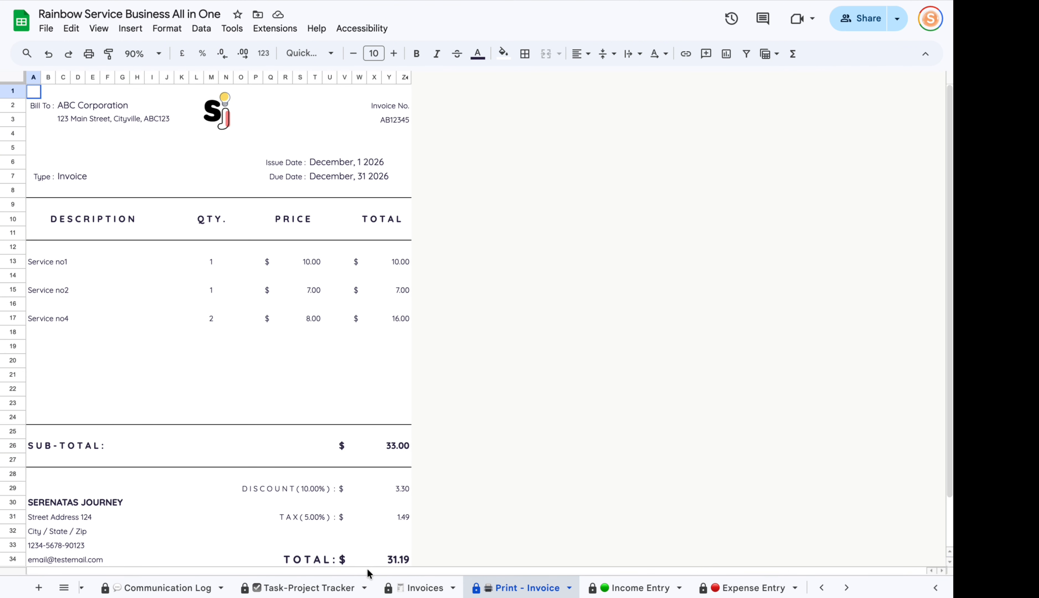
scroll(291, 457, "down", 3)
scroll(319, 445, "up", 3)
left_click(428, 587)
Untick AB12345, HI67890 and JK12345, tick INV-001, and view the Print - Invoice sheet.
left_click_drag(231, 570, 167, 569)
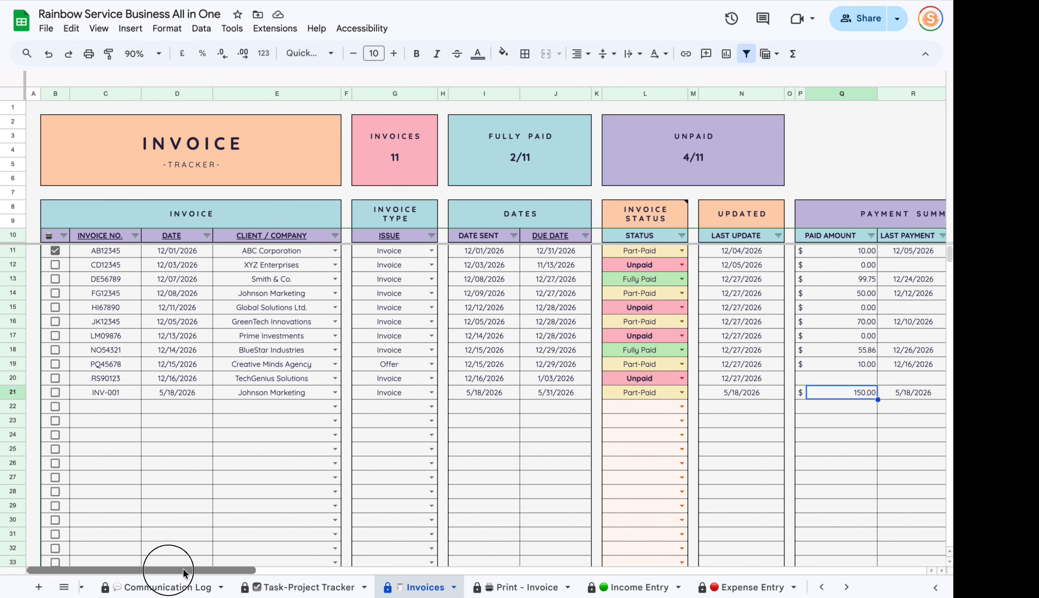
left_click(54, 253)
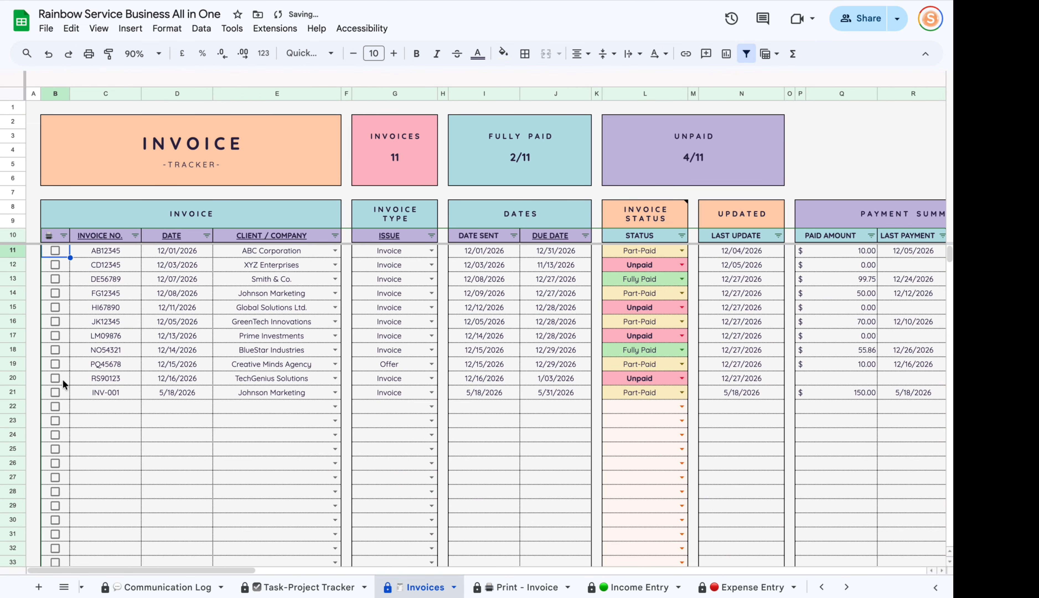
left_click(55, 393)
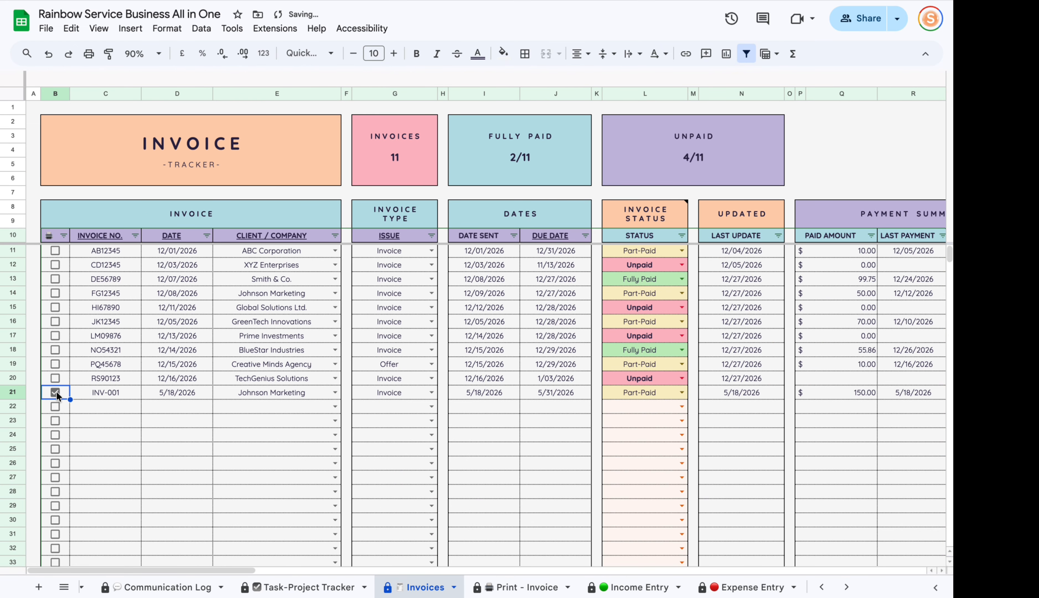
left_click(55, 307)
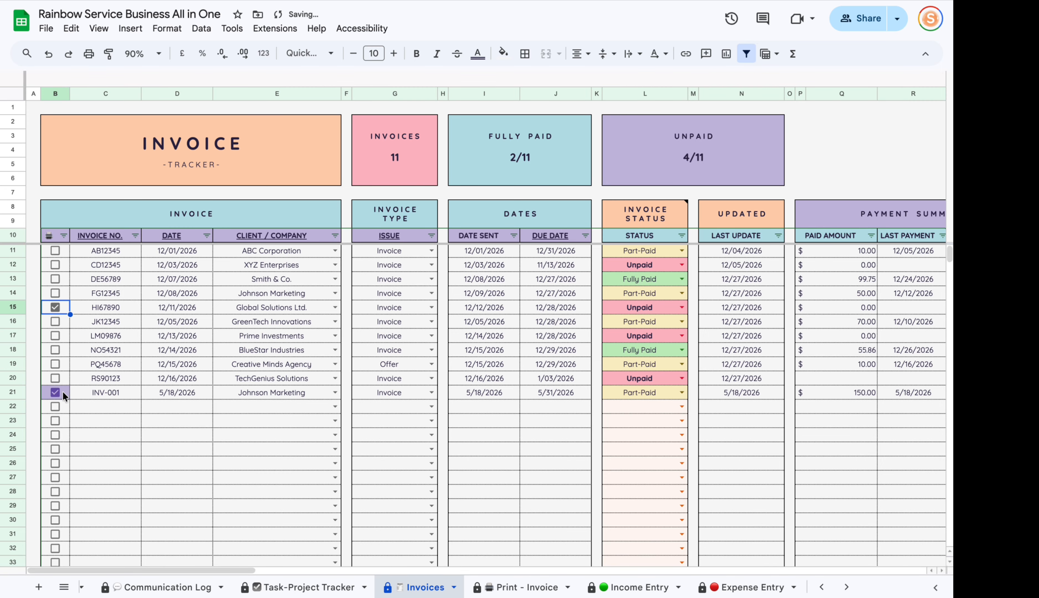
left_click(57, 322)
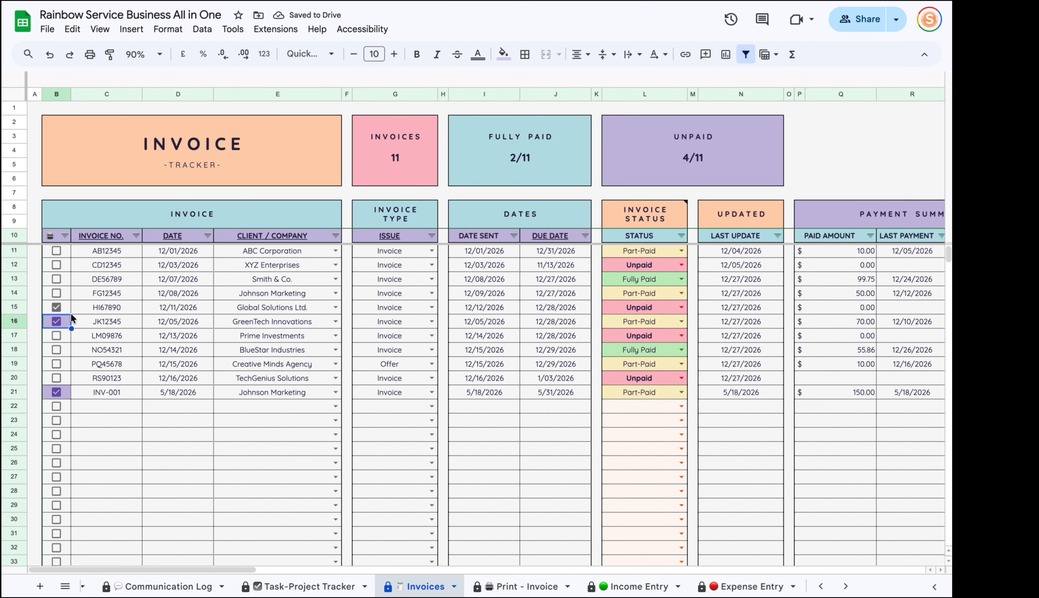
left_click(56, 308)
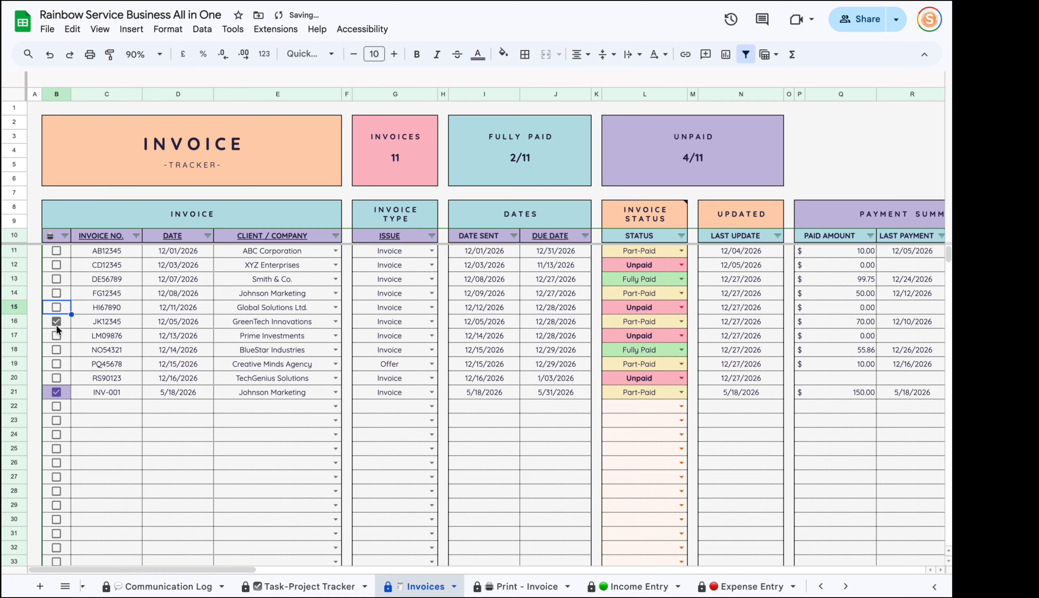
left_click(57, 323)
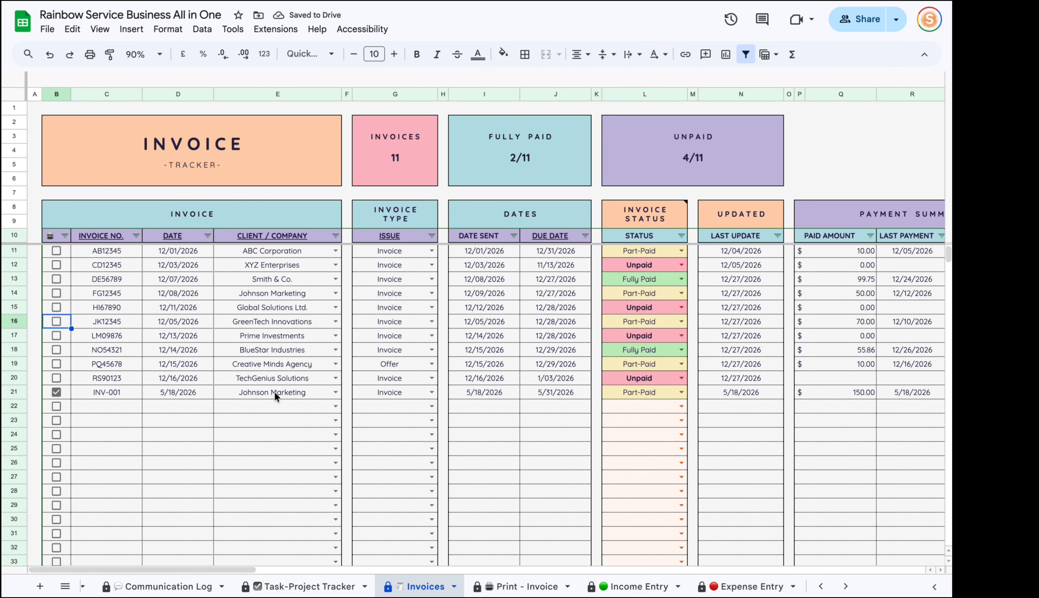
left_click(525, 585)
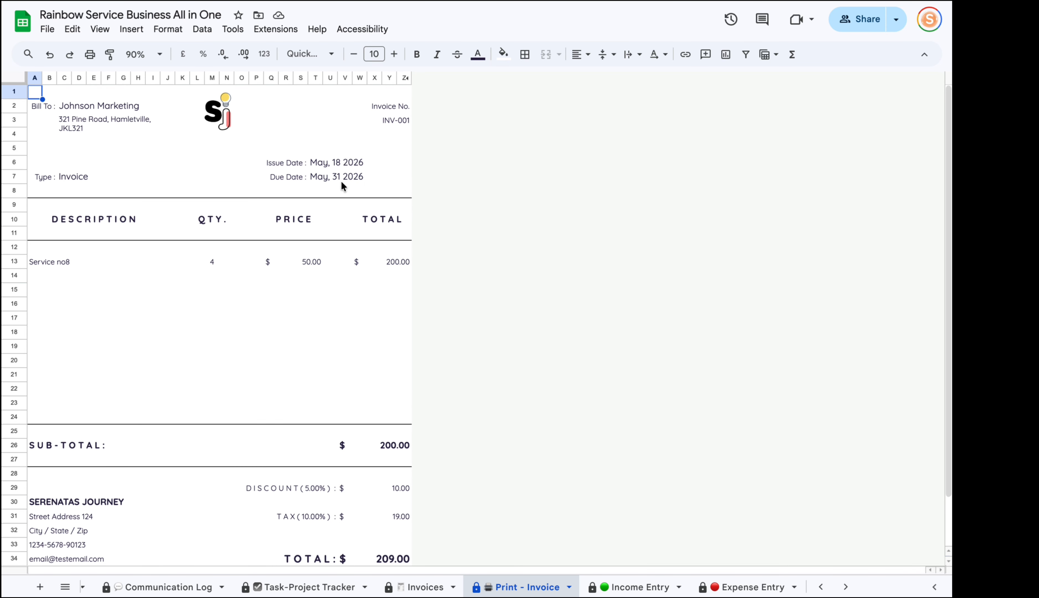
Select the invoice area from A1 down to row 36 and bring up its print settings.
scroll(268, 310, "down", 2)
scroll(274, 436, "up", 2)
left_click(122, 180)
left_click_drag(36, 94, 398, 504)
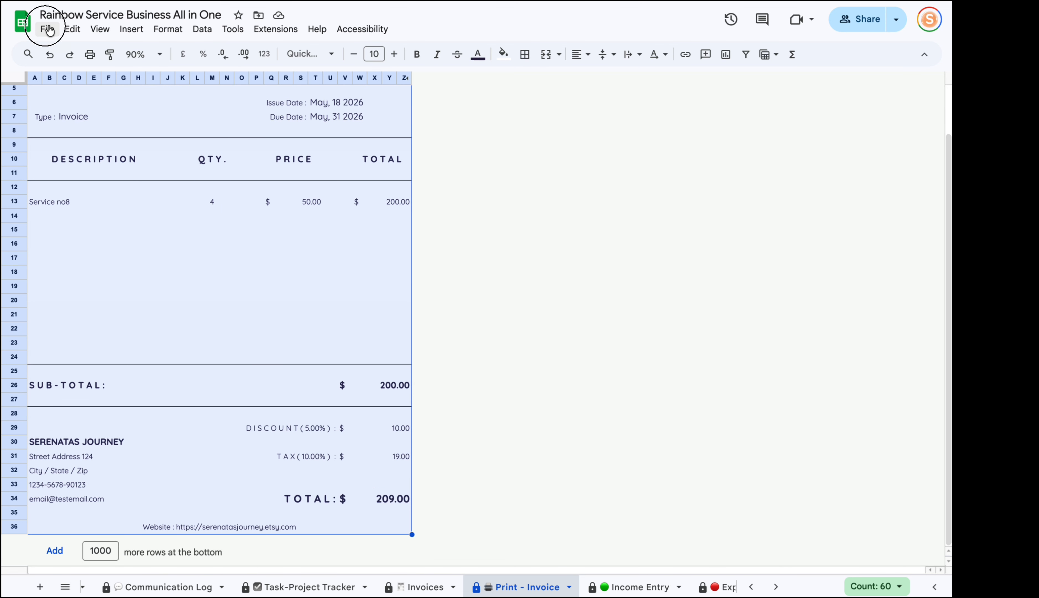
left_click(50, 29)
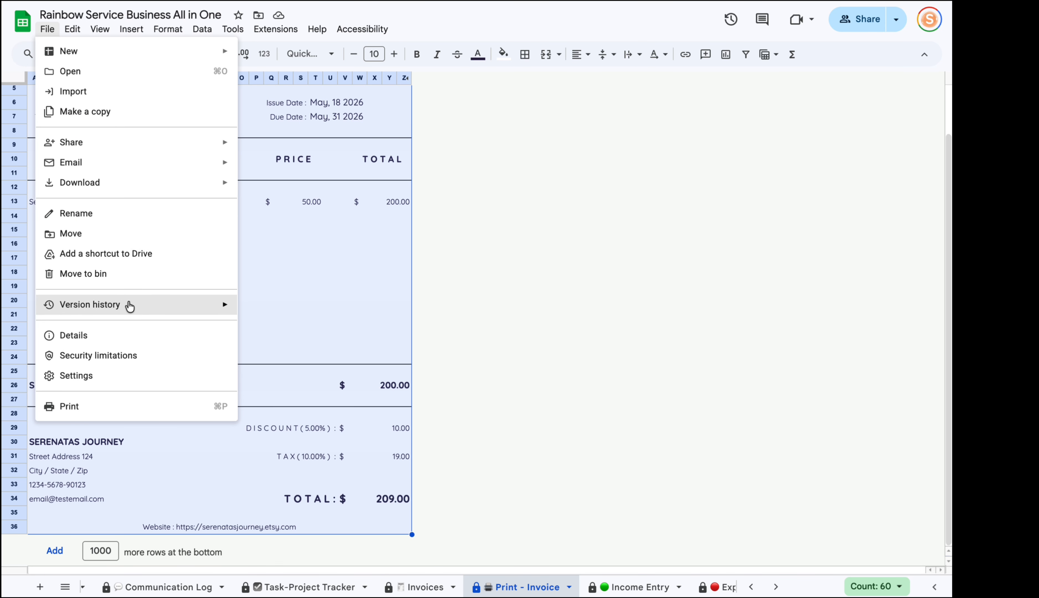
left_click(127, 405)
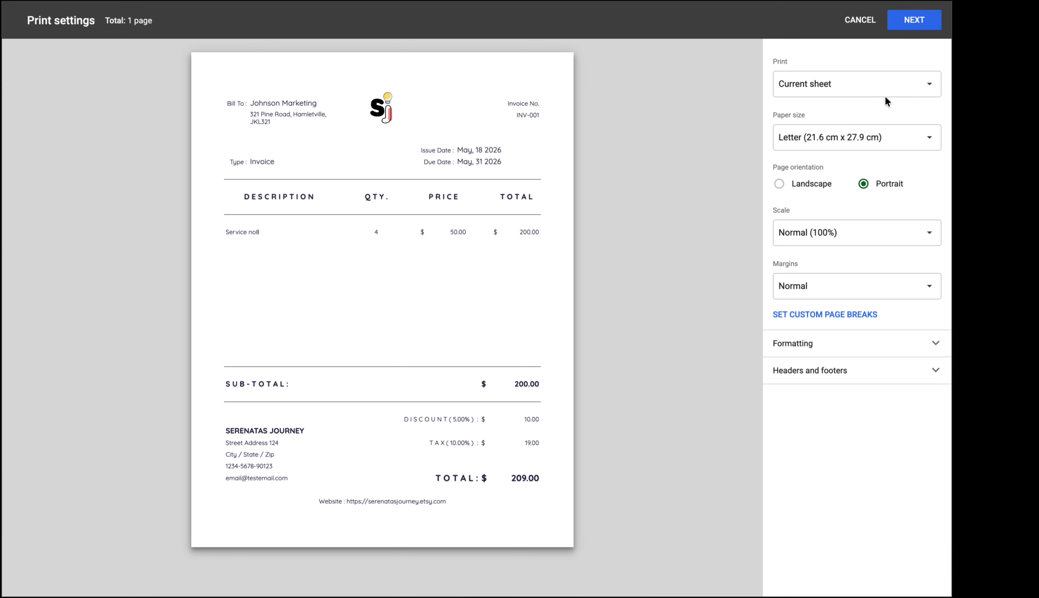
Print only the selected cells A1:Z36 on A4, scaled to fit width.
left_click(925, 85)
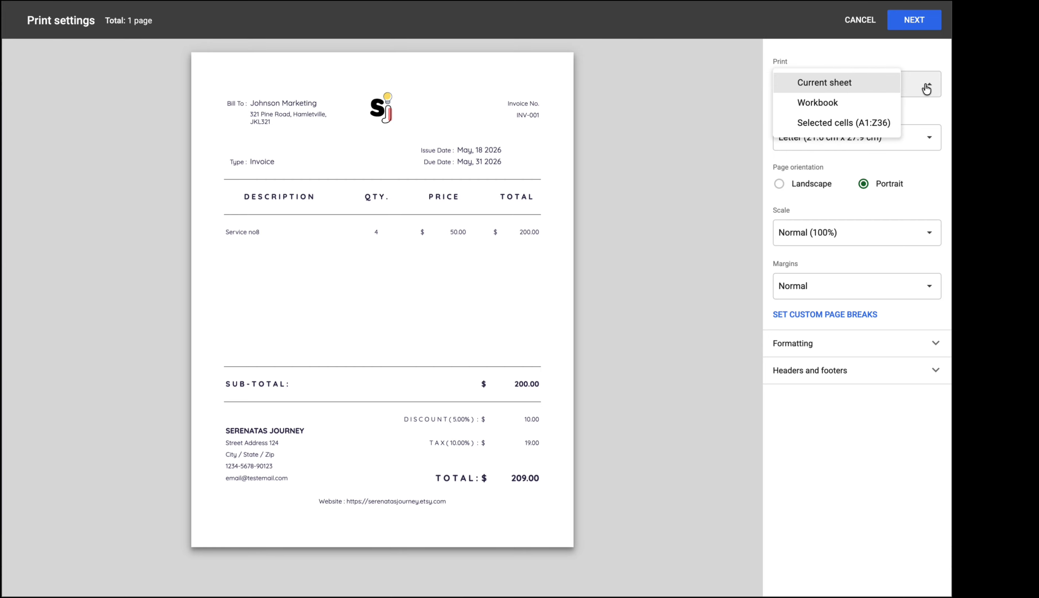
left_click(822, 125)
left_click(912, 132)
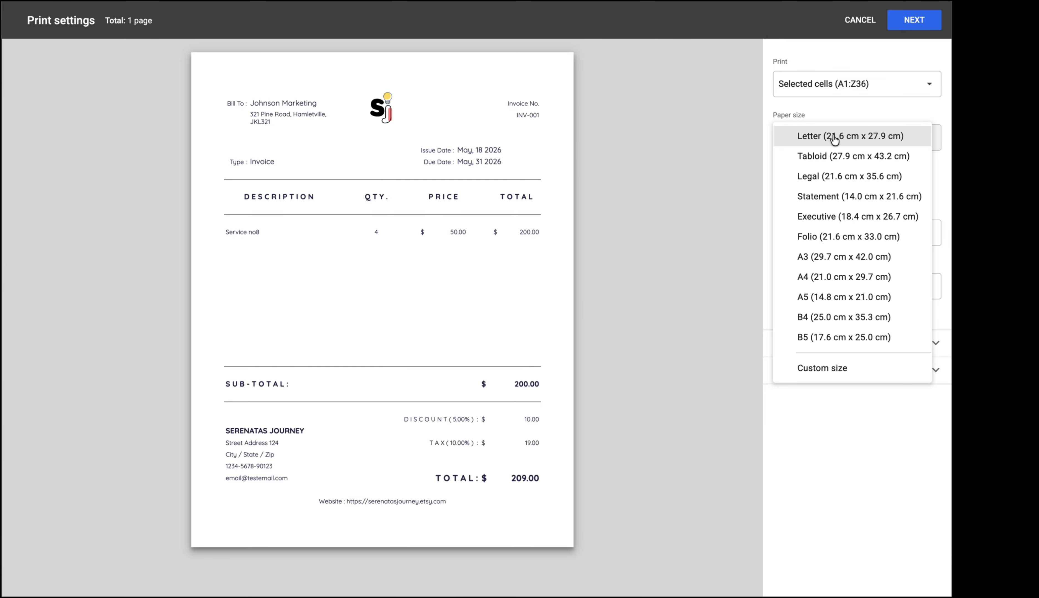
left_click(810, 279)
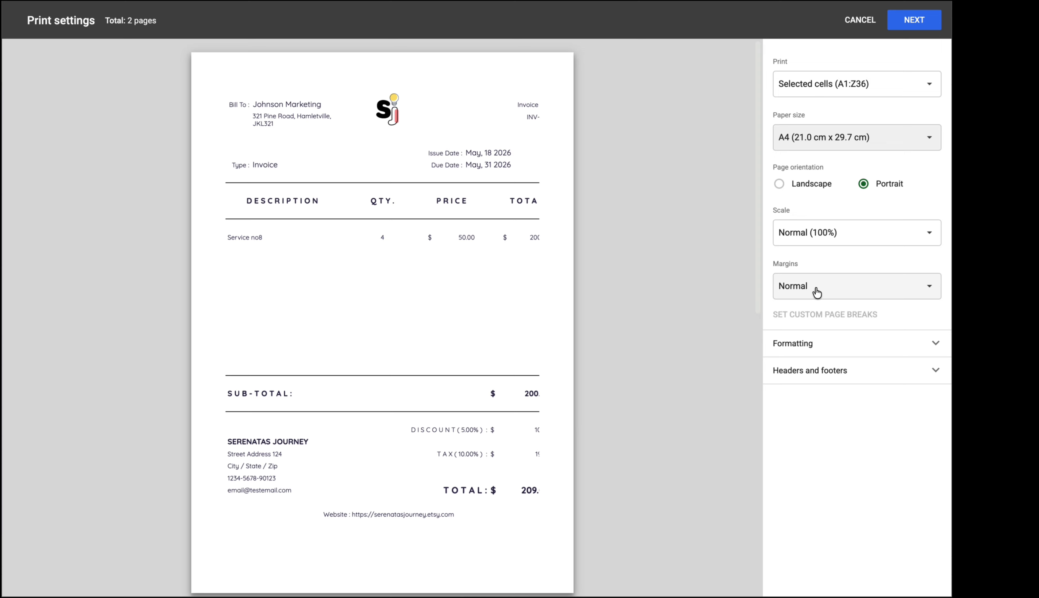
left_click(891, 243)
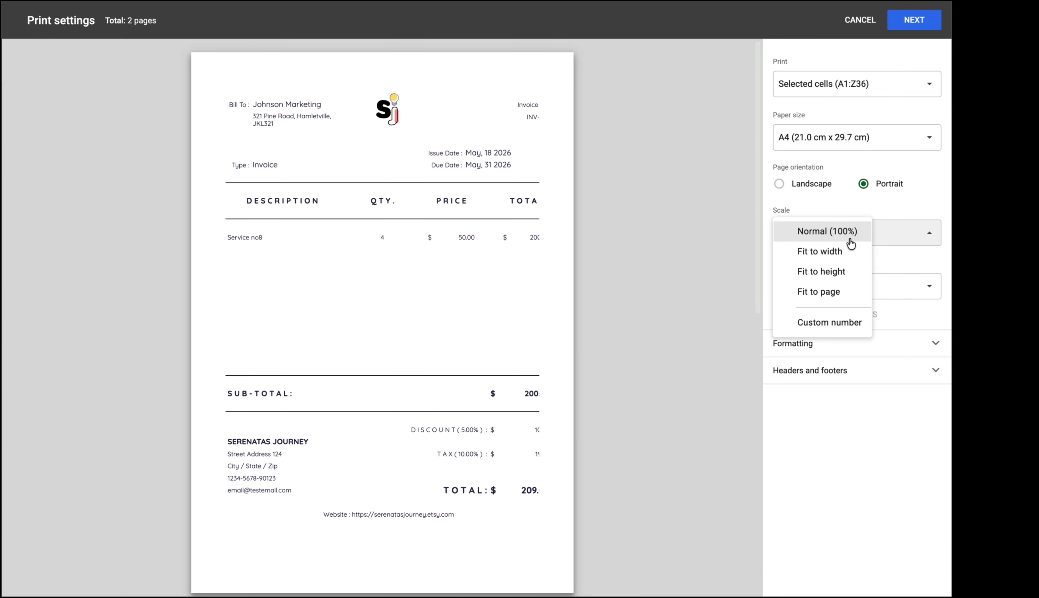
left_click(849, 251)
left_click(799, 230)
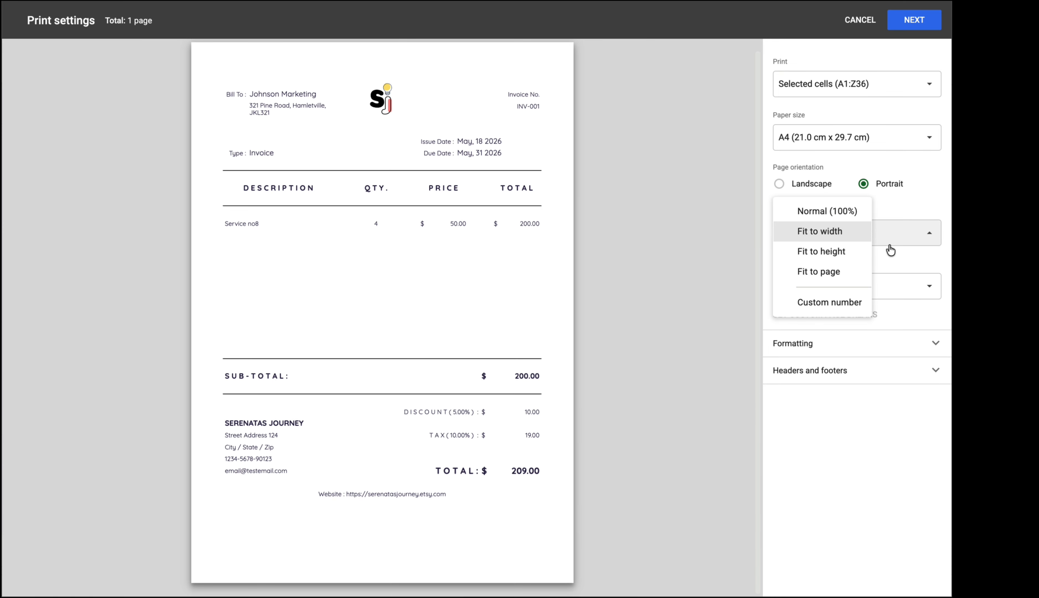
left_click(913, 446)
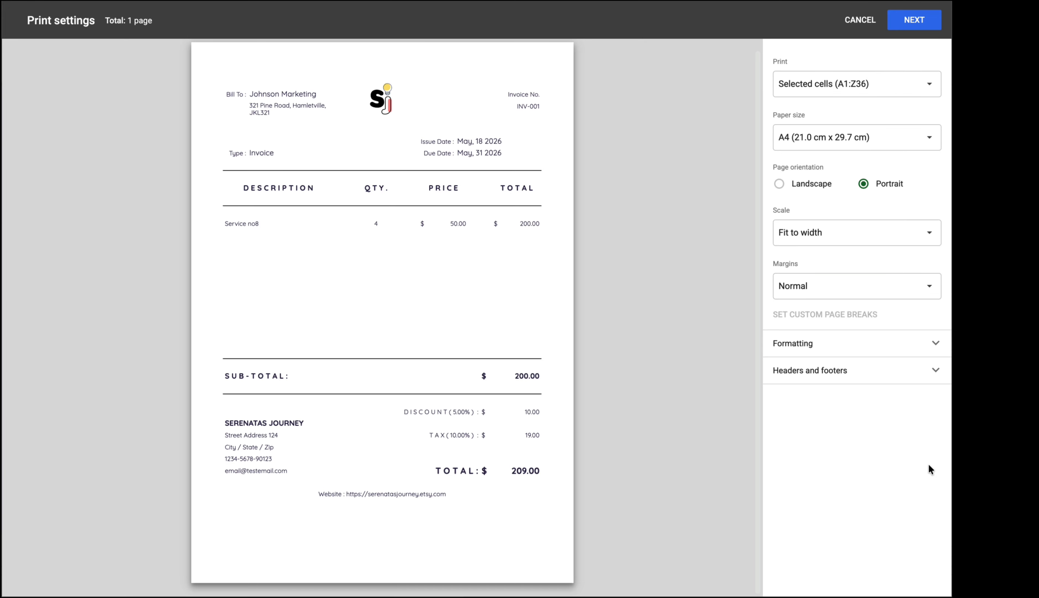
Use narrow margins and Letter paper, then cancel without printing.
left_click(917, 293)
left_click(820, 307)
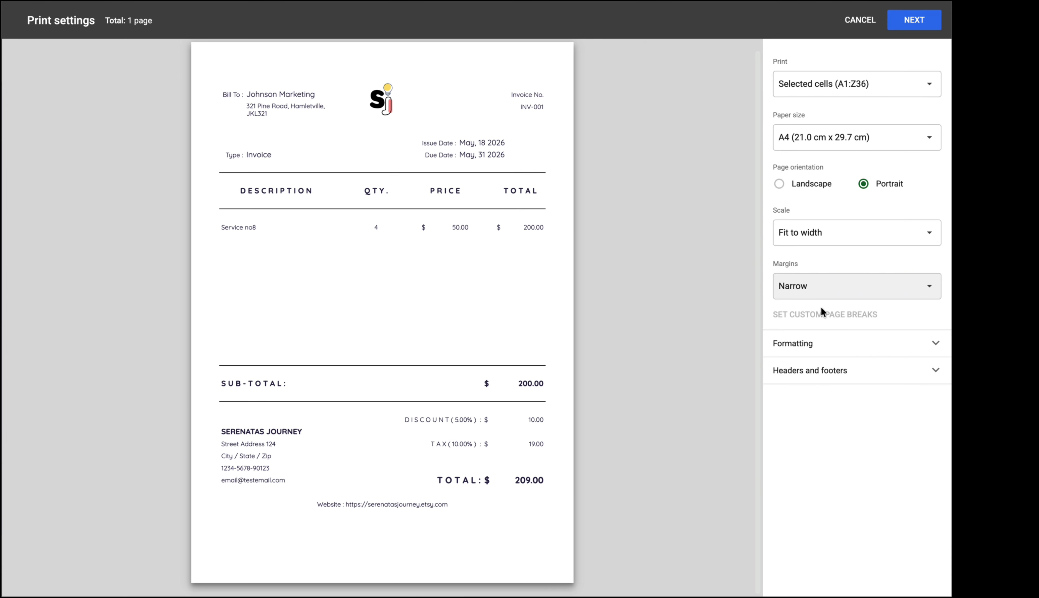
left_click(913, 136)
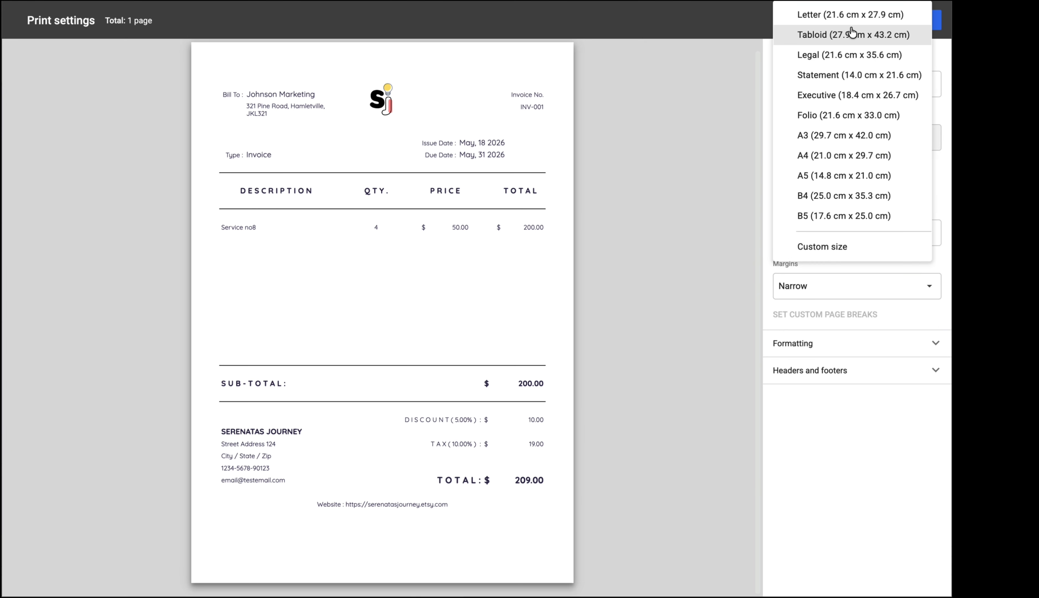
left_click(845, 12)
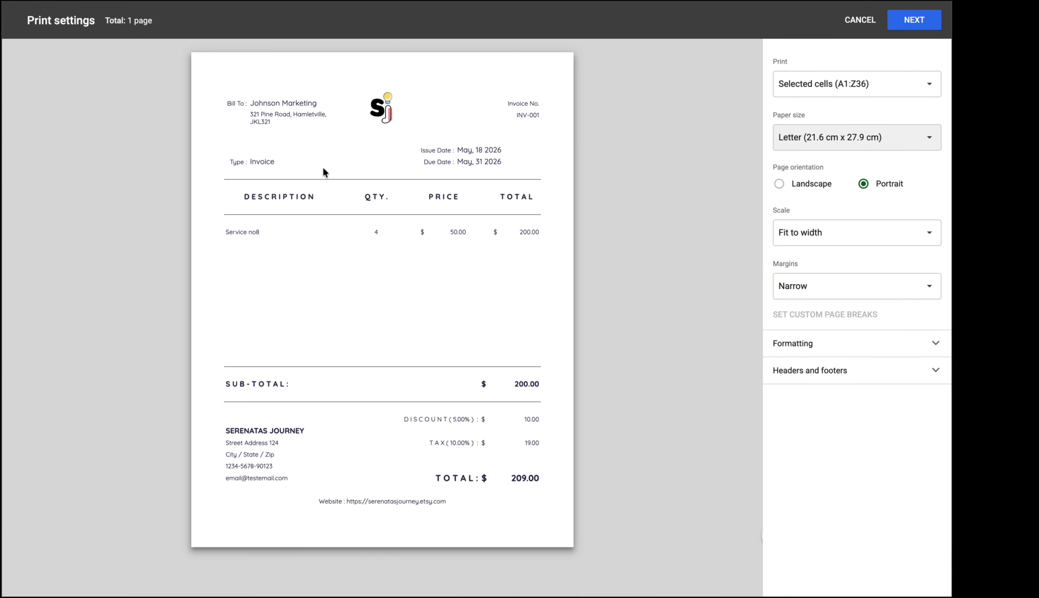
left_click(841, 23)
Clear the invoice selection and check the logo cell at the invoice top.
left_click(349, 347)
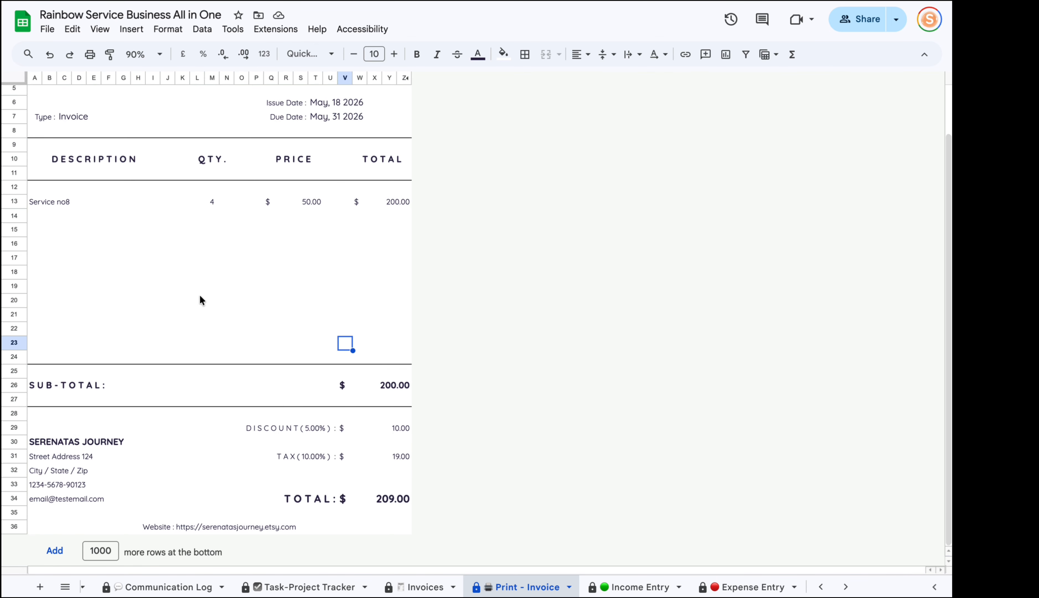
scroll(200, 300, "up", 2)
left_click(190, 106)
scroll(200, 247, "down", 2)
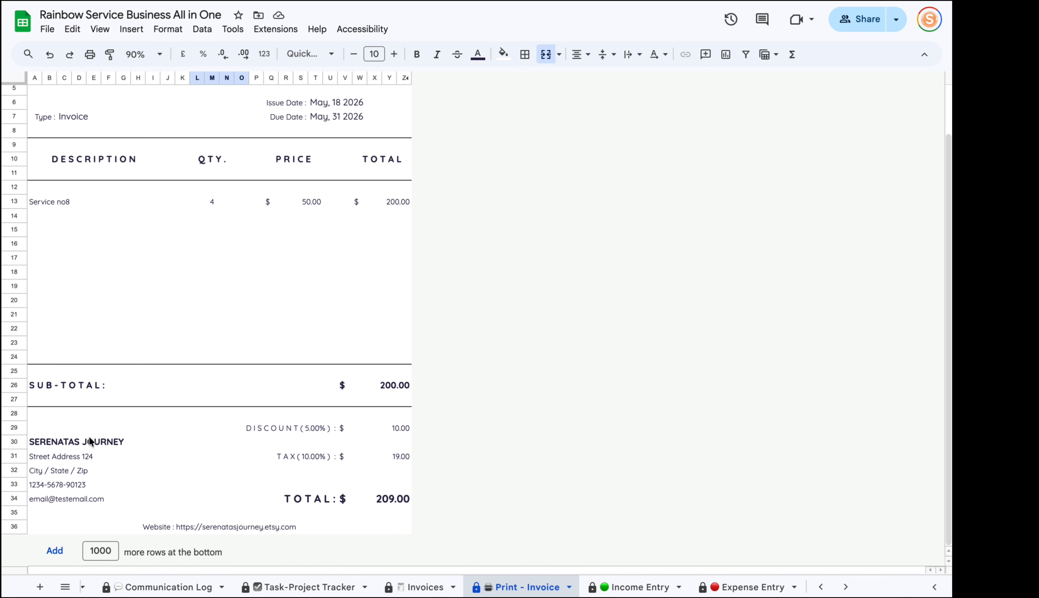
scroll(272, 586, "up", 5)
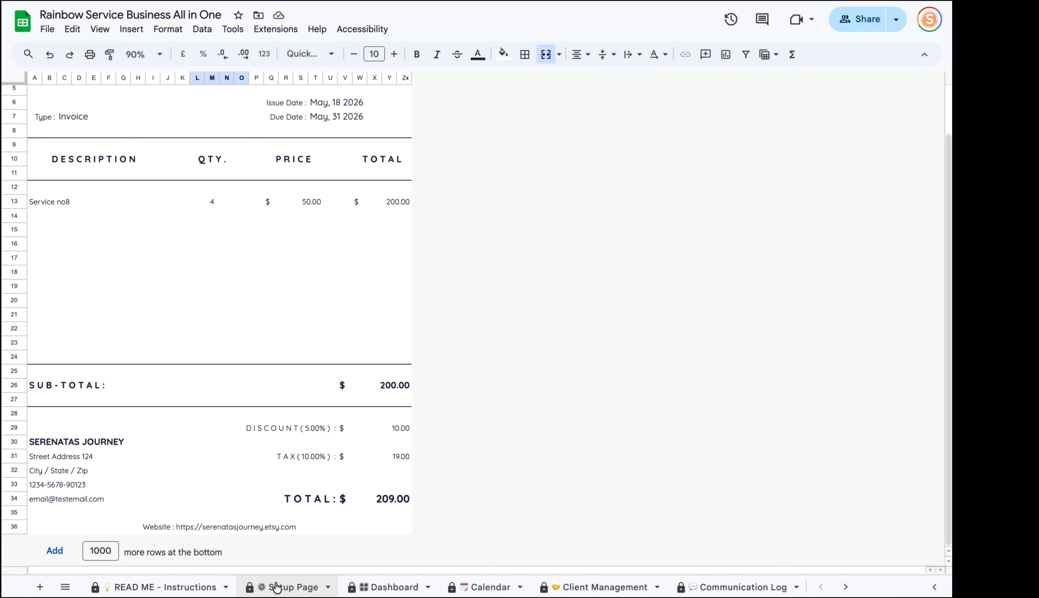
On the Setup Page, review the logo, company name, street address, city/state/zip and phone cells.
left_click(284, 587)
scroll(212, 362, "down", 10)
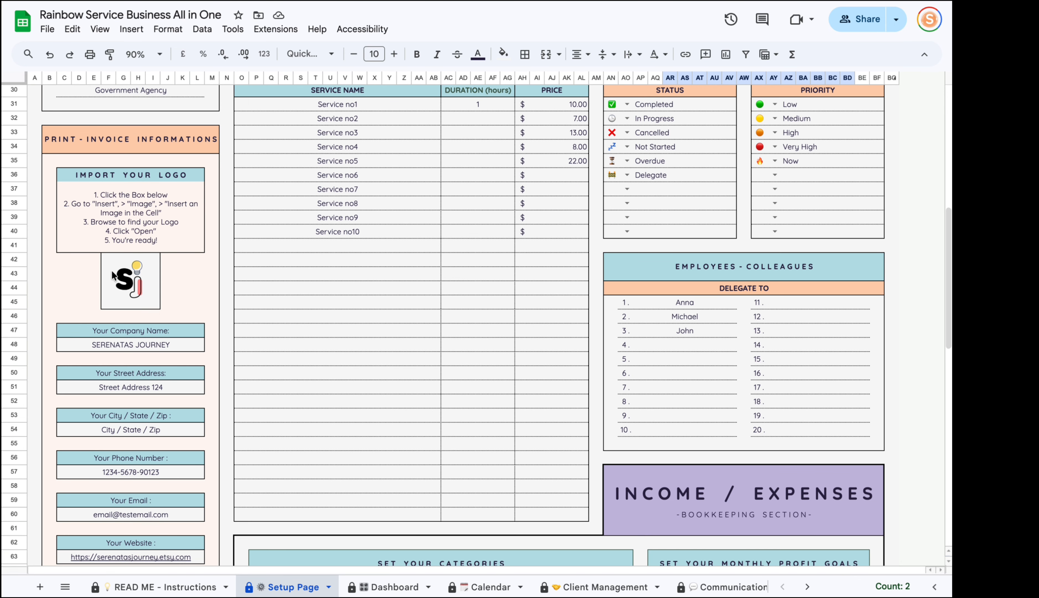
left_click(114, 275)
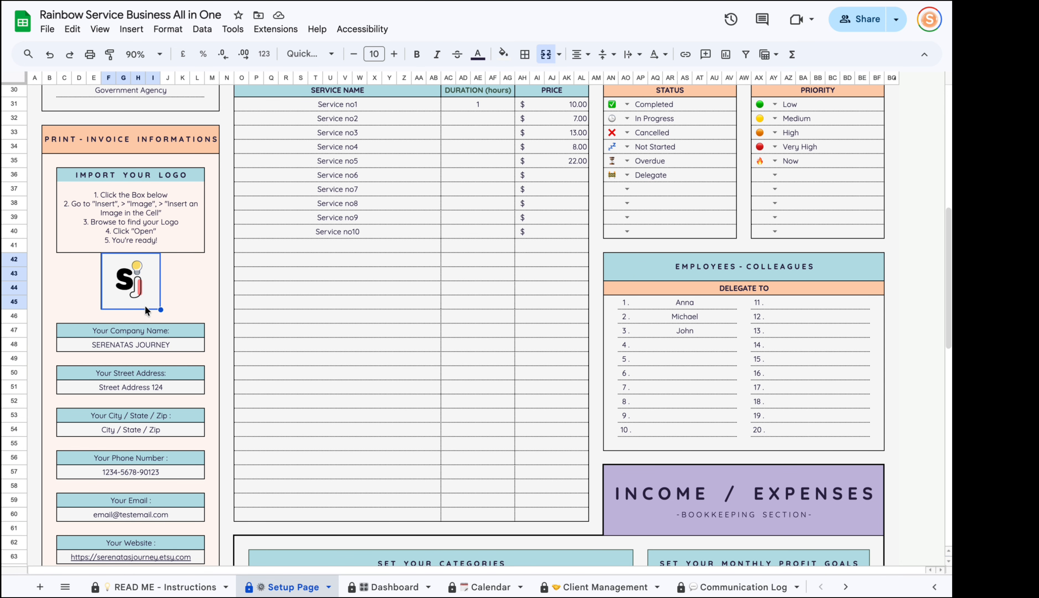
scroll(134, 279, "down", 3)
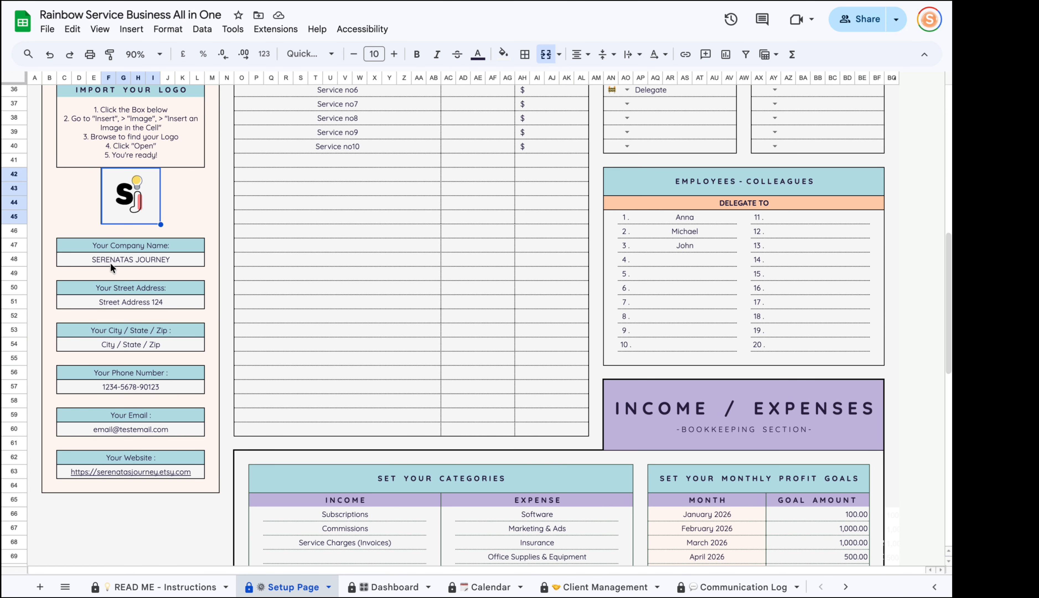
left_click(109, 262)
left_click(110, 307)
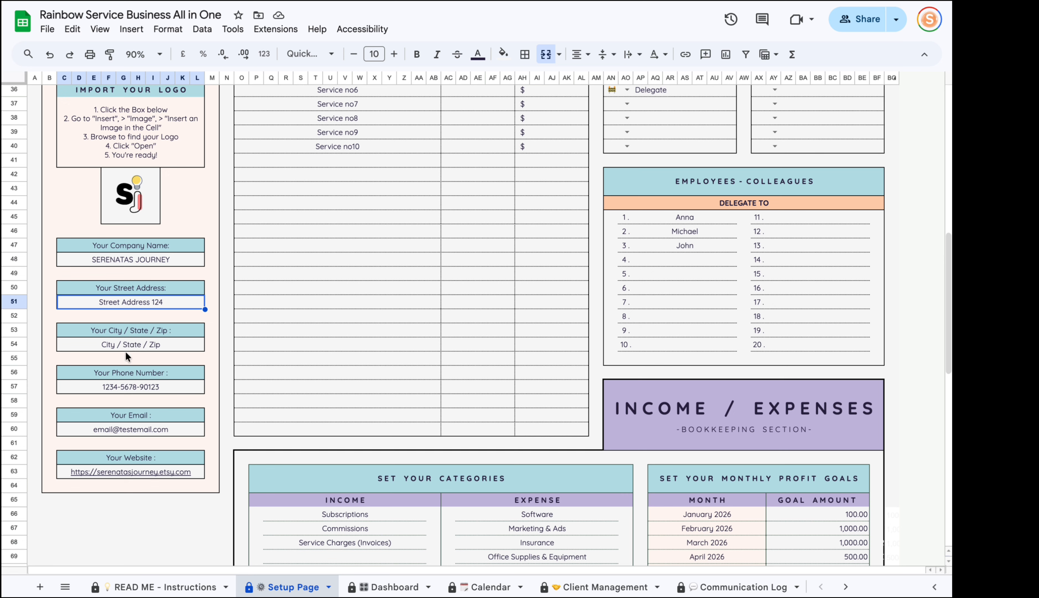
left_click(123, 350)
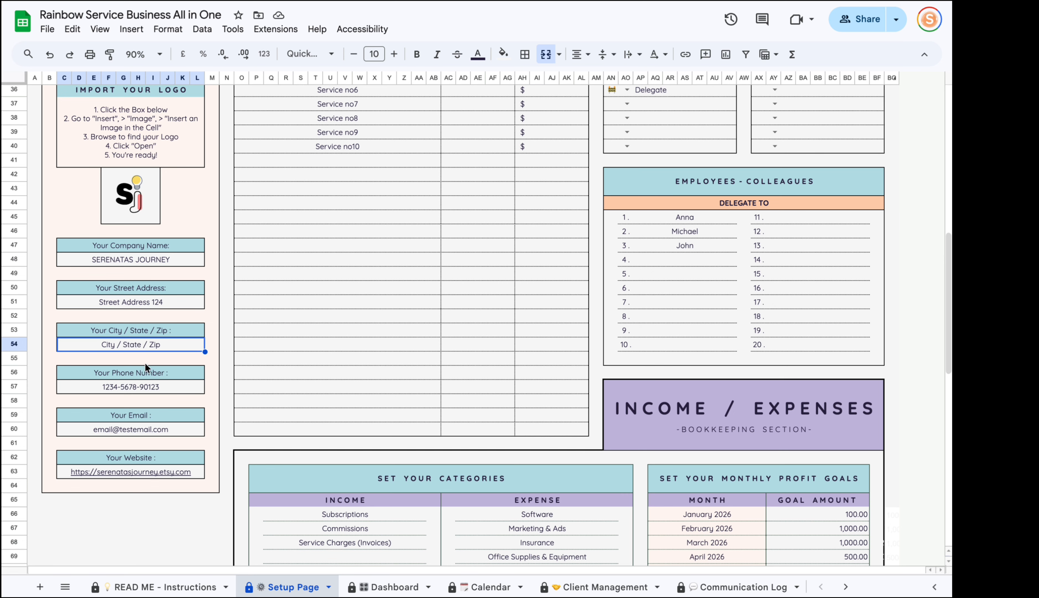
left_click(59, 384)
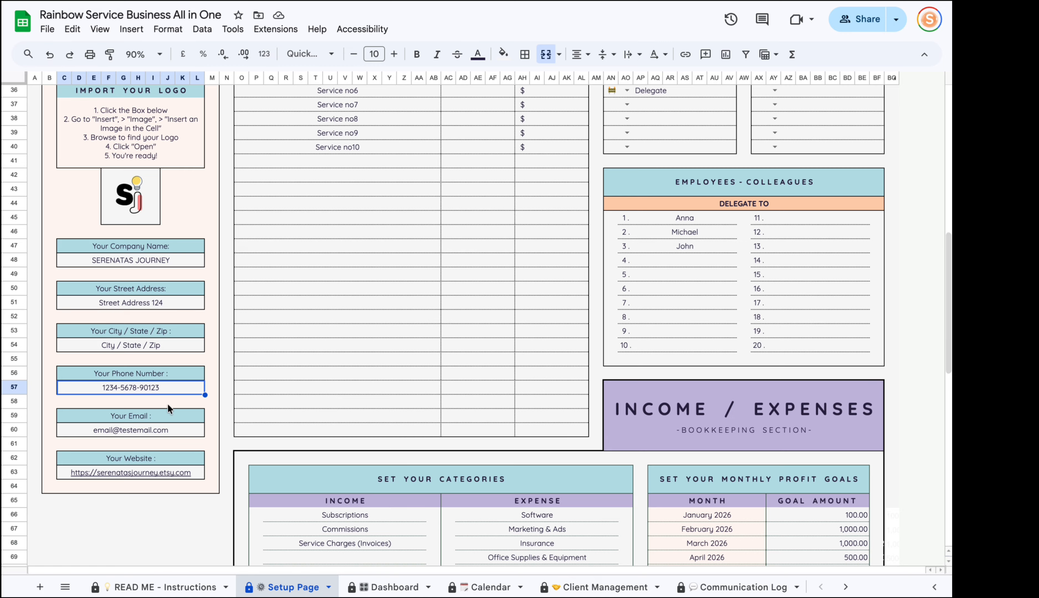
scroll(709, 586, "down", 5)
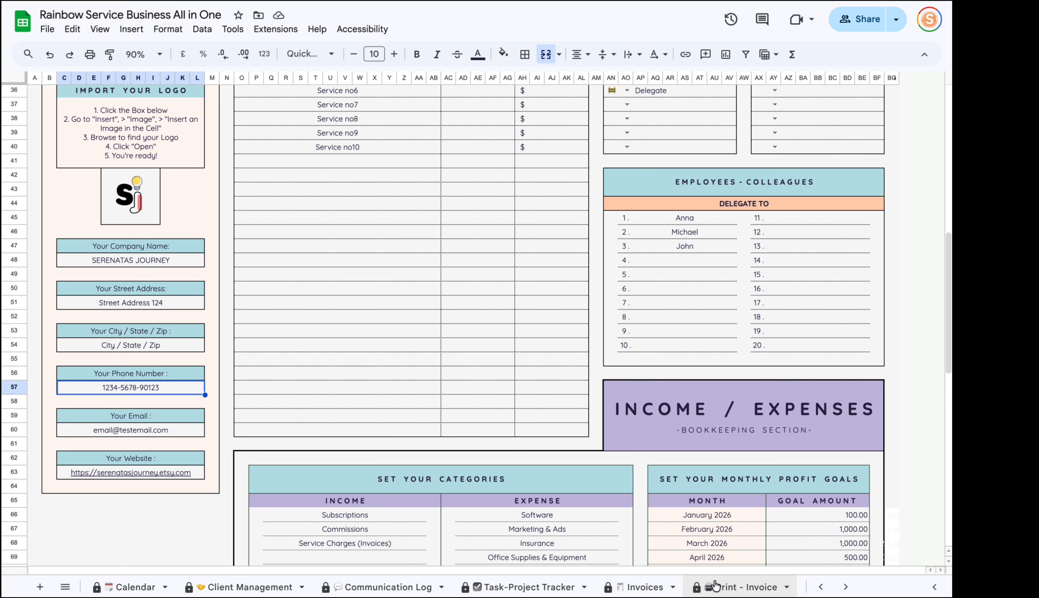
Return to the Print - Invoice sheet and scroll the tab bar right toward Income Entry.
left_click(721, 587)
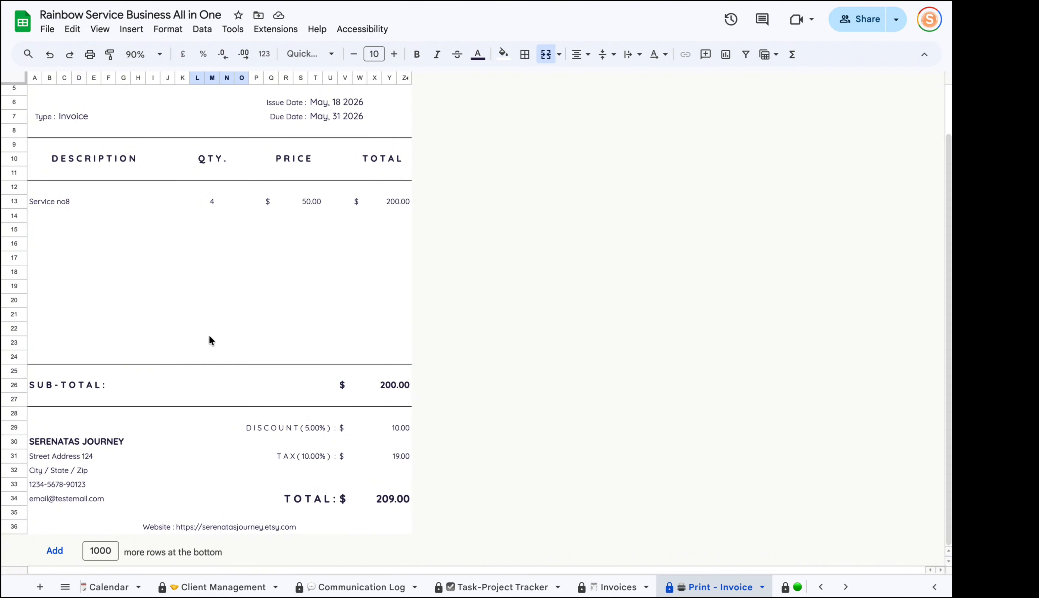
scroll(371, 371, "up", 2)
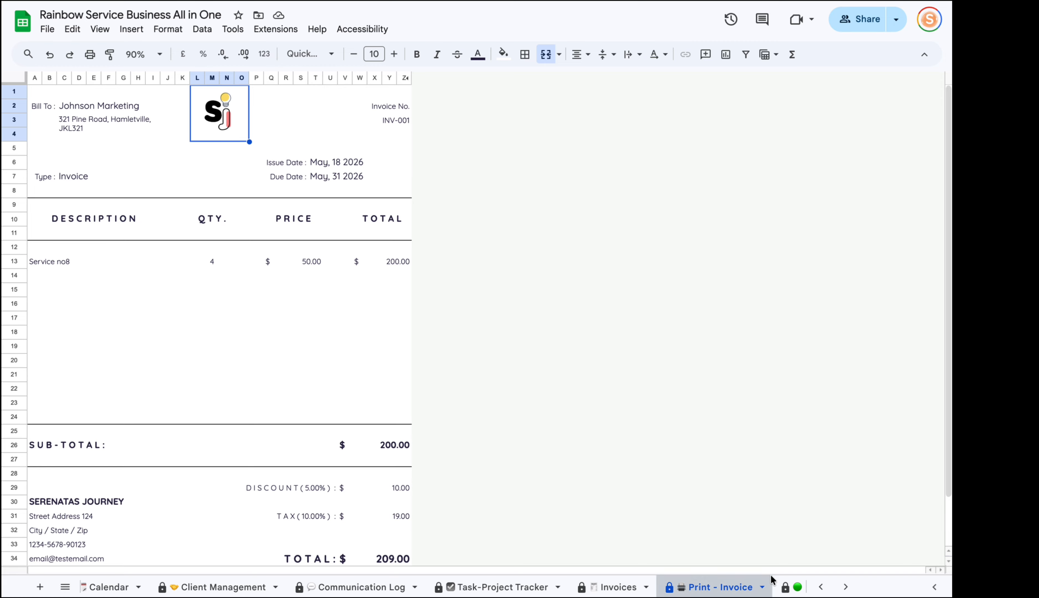
scroll(733, 586, "right", 5)
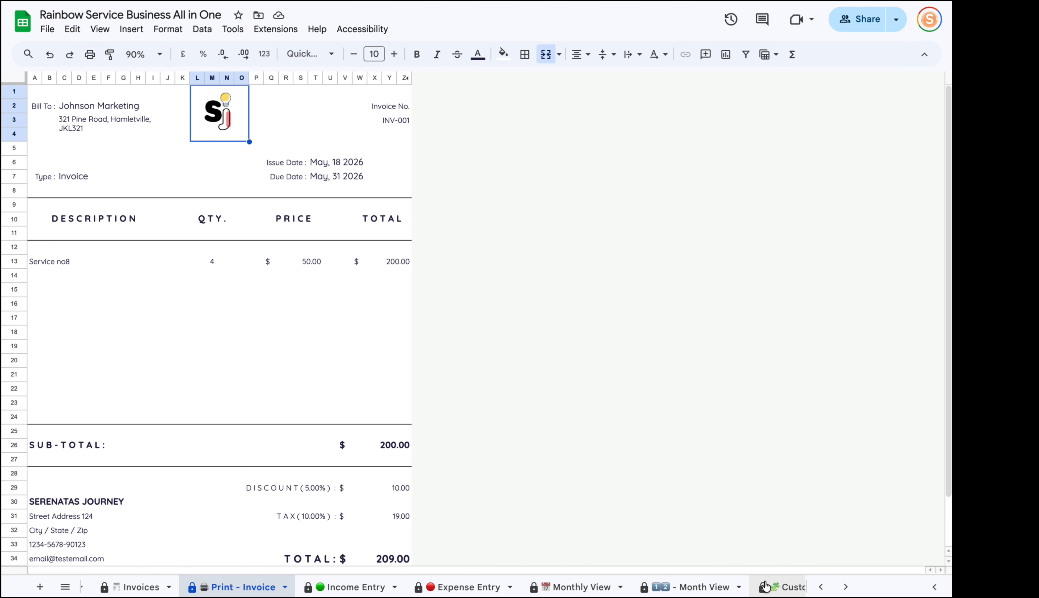
scroll(359, 583, "right", 2)
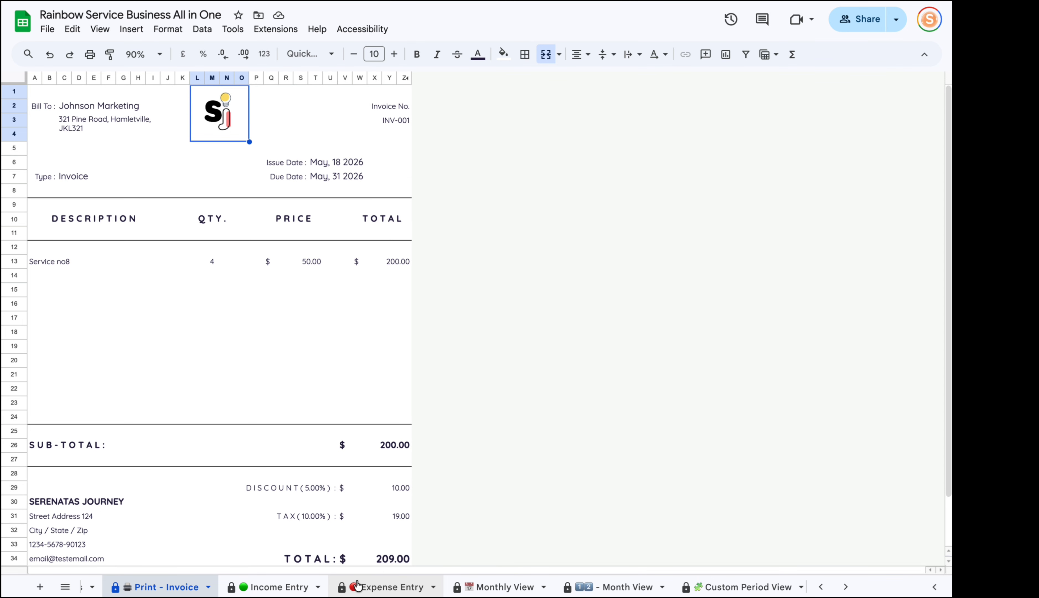
Compare the Income Entry and Expense Entry tables, locating the last invoice INV202408.
left_click(274, 587)
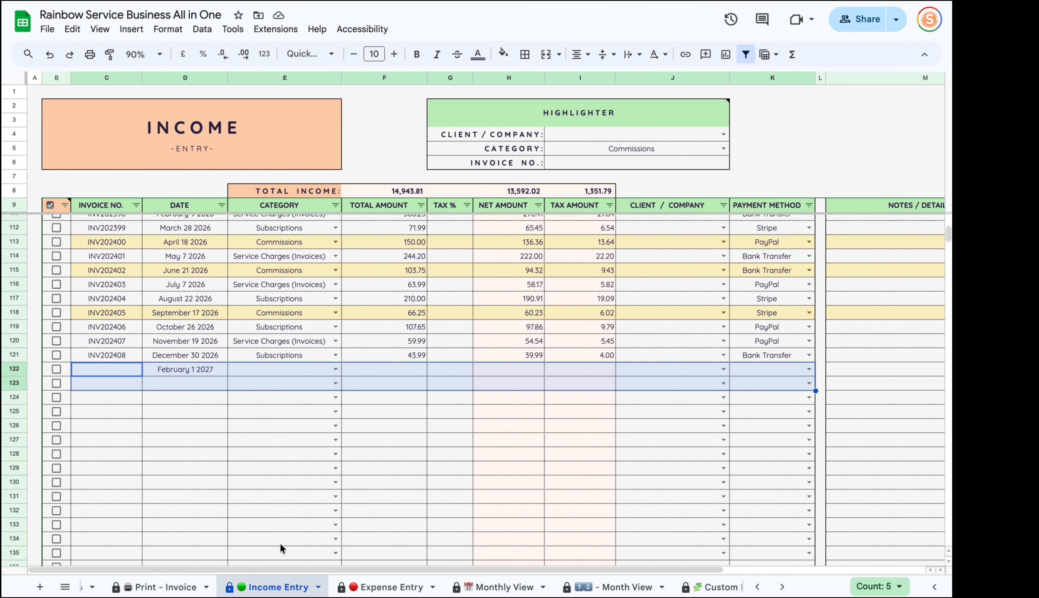
left_click(345, 467)
left_click(354, 584)
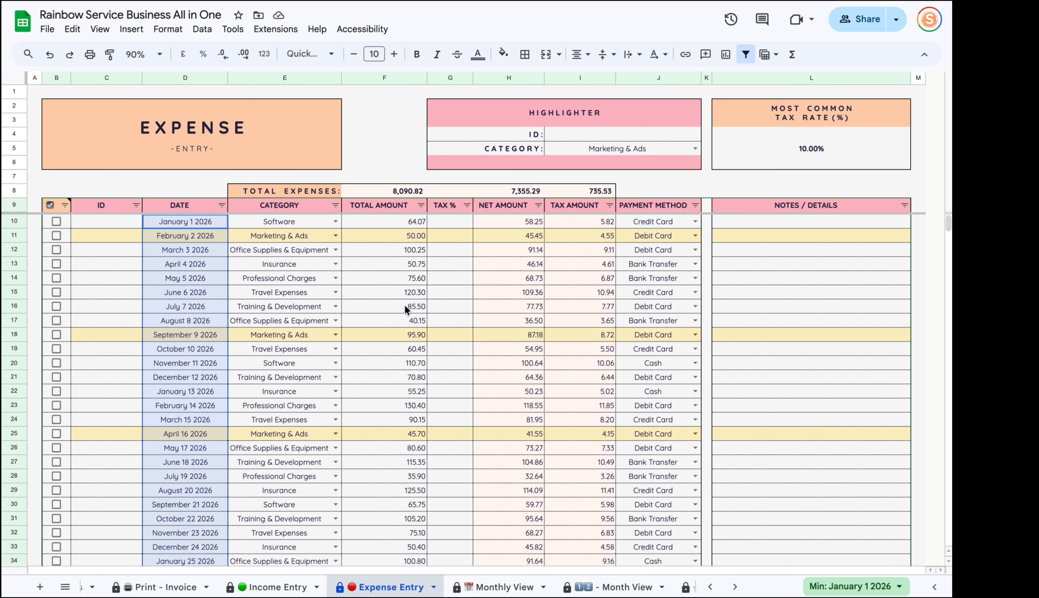
left_click(417, 461)
left_click(274, 587)
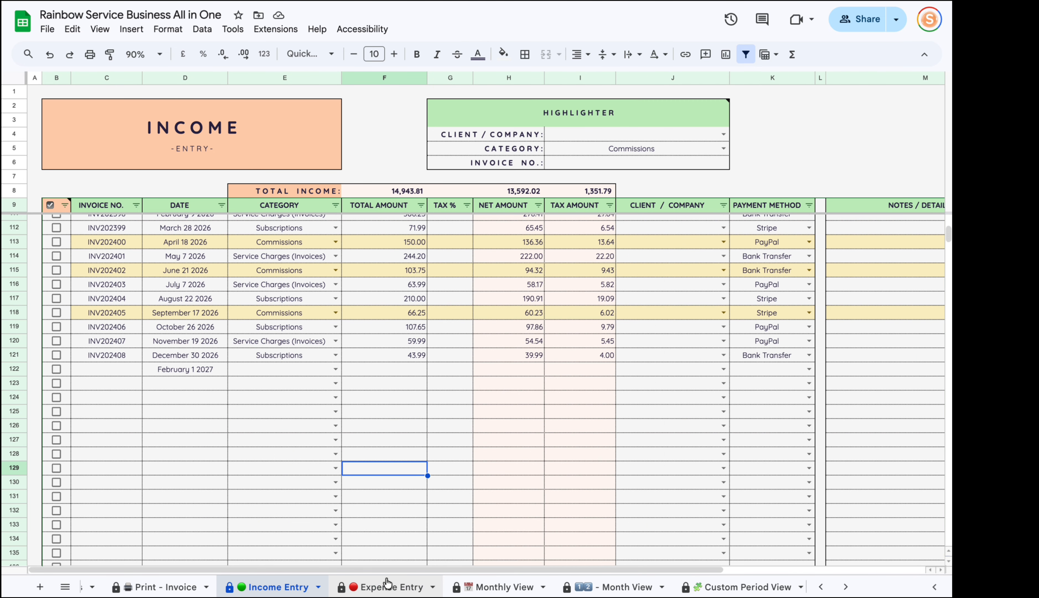
left_click_drag(185, 369, 178, 404)
left_click(360, 586)
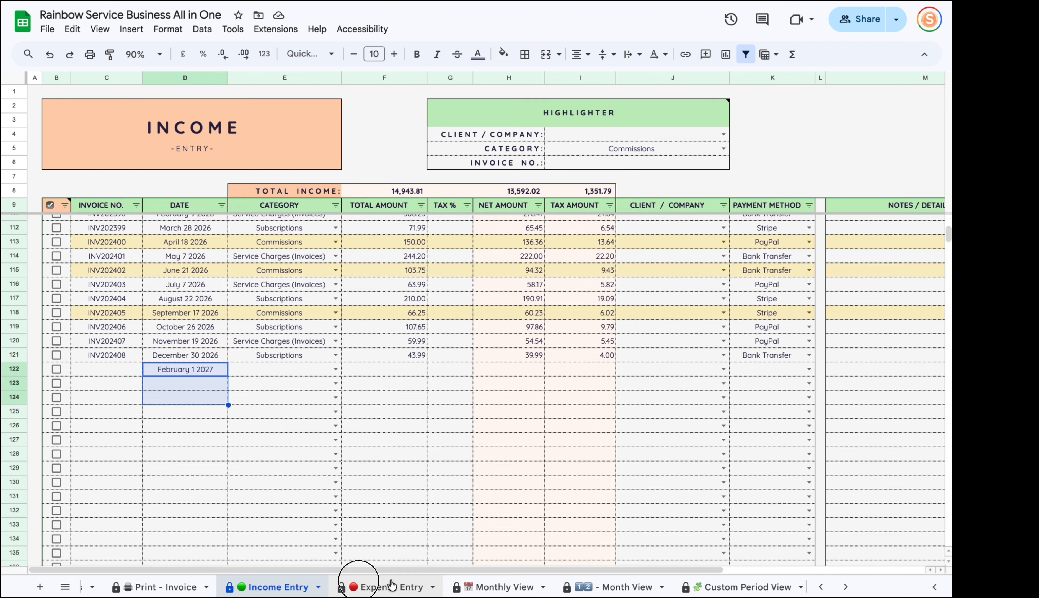
scroll(325, 418, "up", 2)
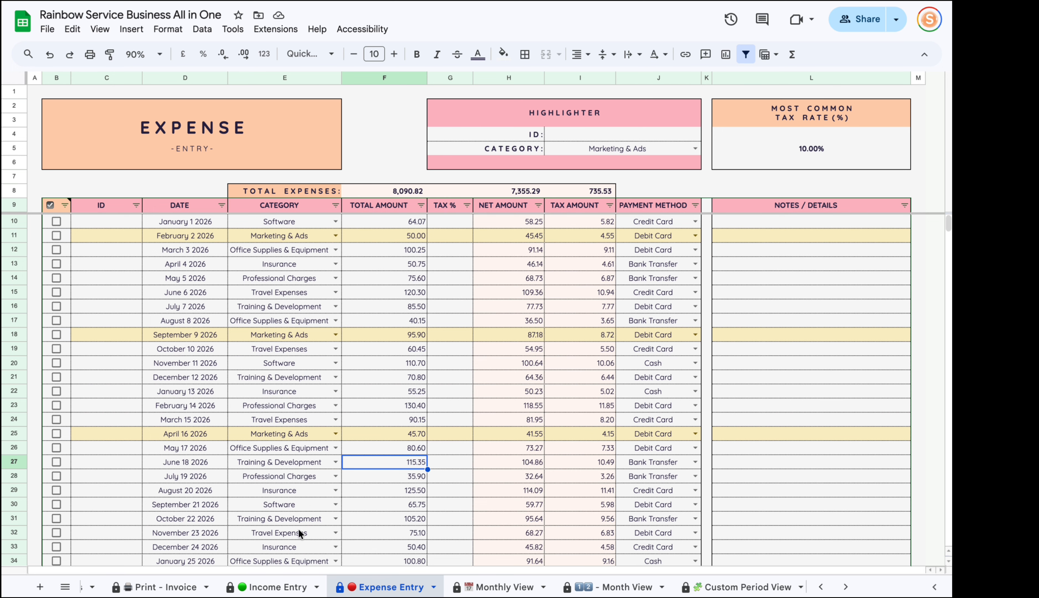
left_click(272, 586)
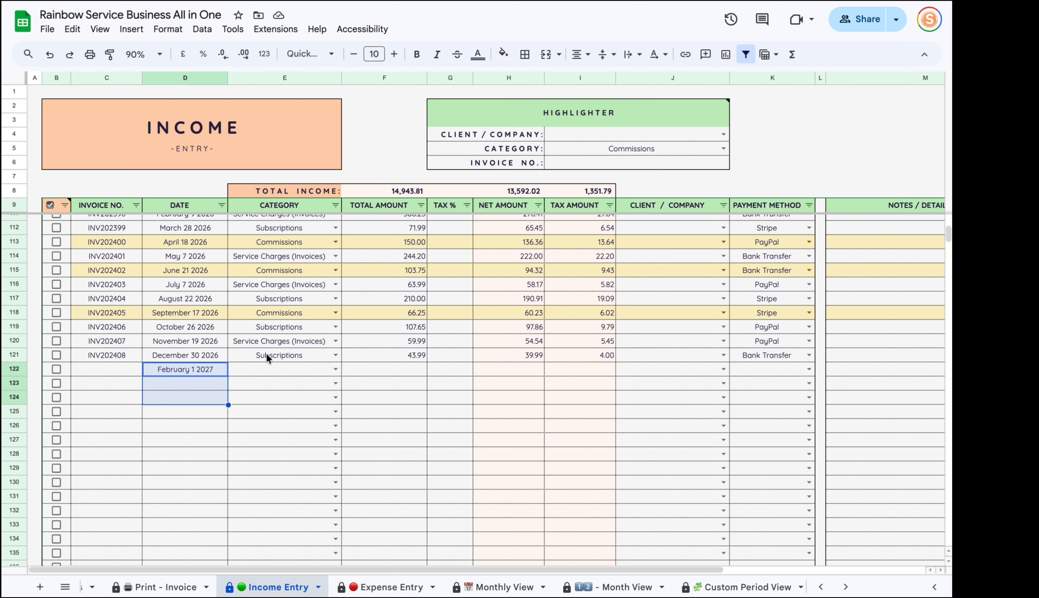
left_click(240, 468)
scroll(197, 404, "up", 1)
left_click(121, 377)
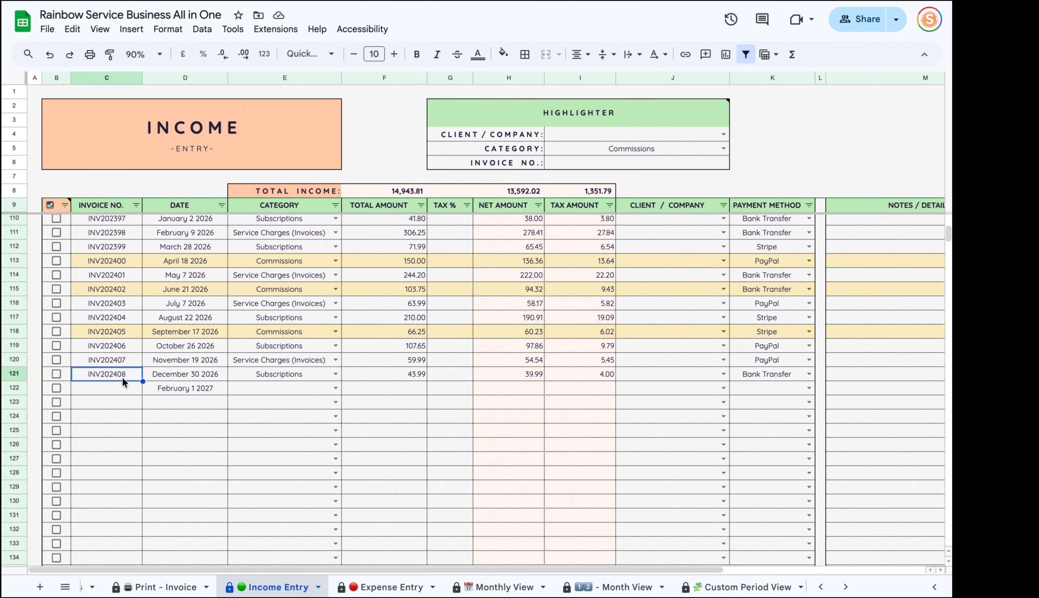
scroll(218, 480, "up", 20)
scroll(181, 328, "down", 14)
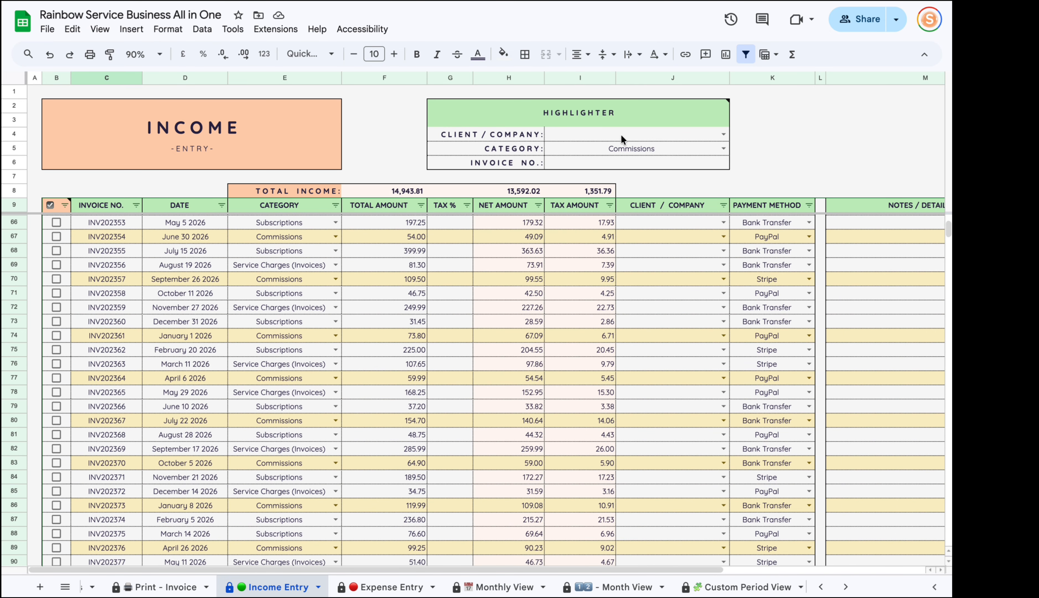
Delete the Commissions highlighter category and move to the empty row below the entries.
left_click(650, 154)
key("Delete")
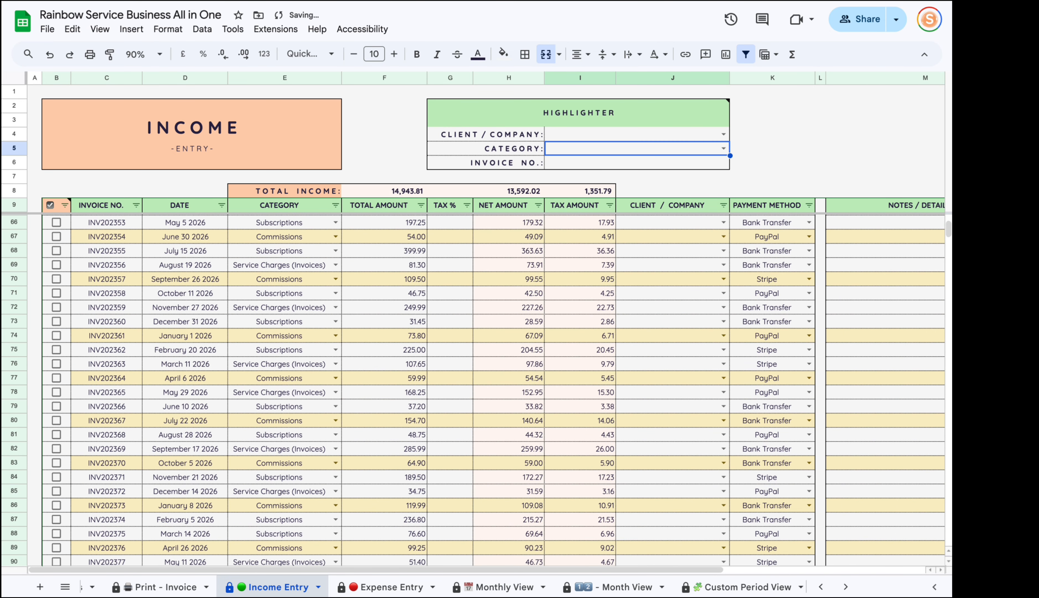
left_click(461, 312)
scroll(225, 338, "down", 6)
scroll(226, 341, "down", 6)
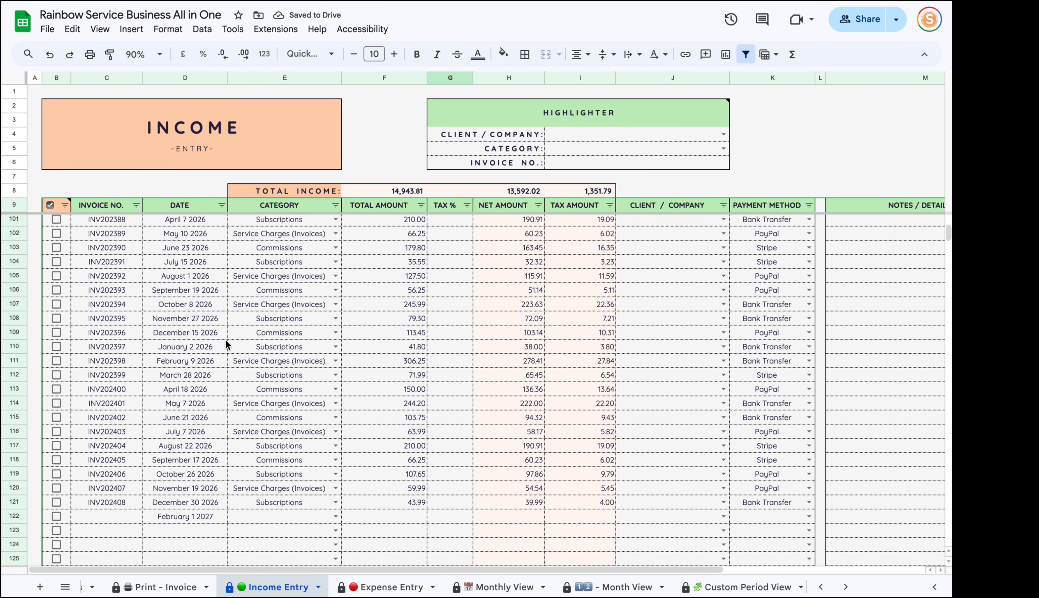
left_click(97, 528)
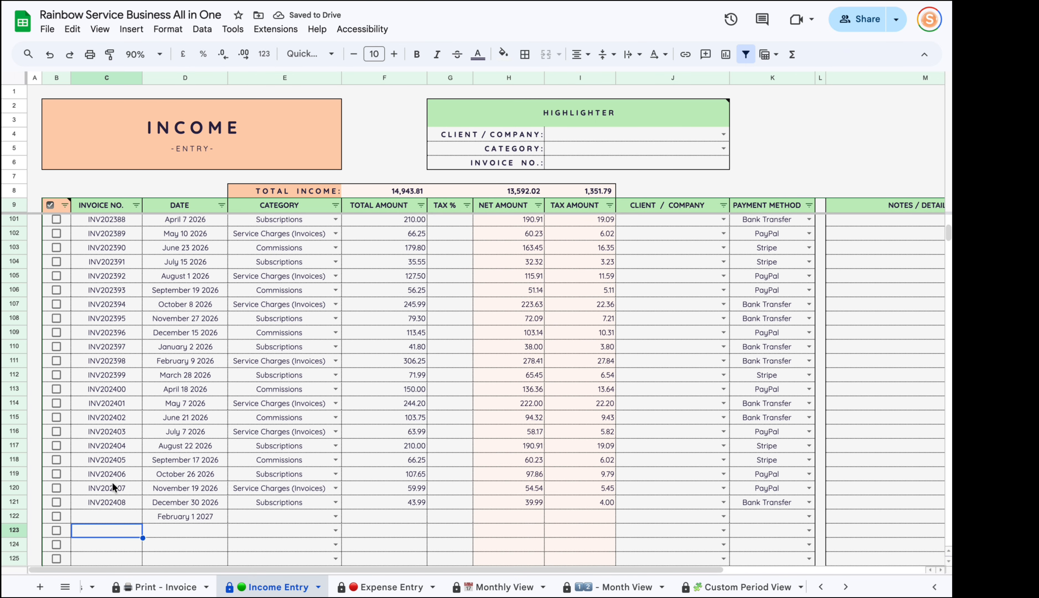
Fill row 122 with INV-001, today's date May 18 2026, and Service Charges (Invoices).
left_click(105, 516)
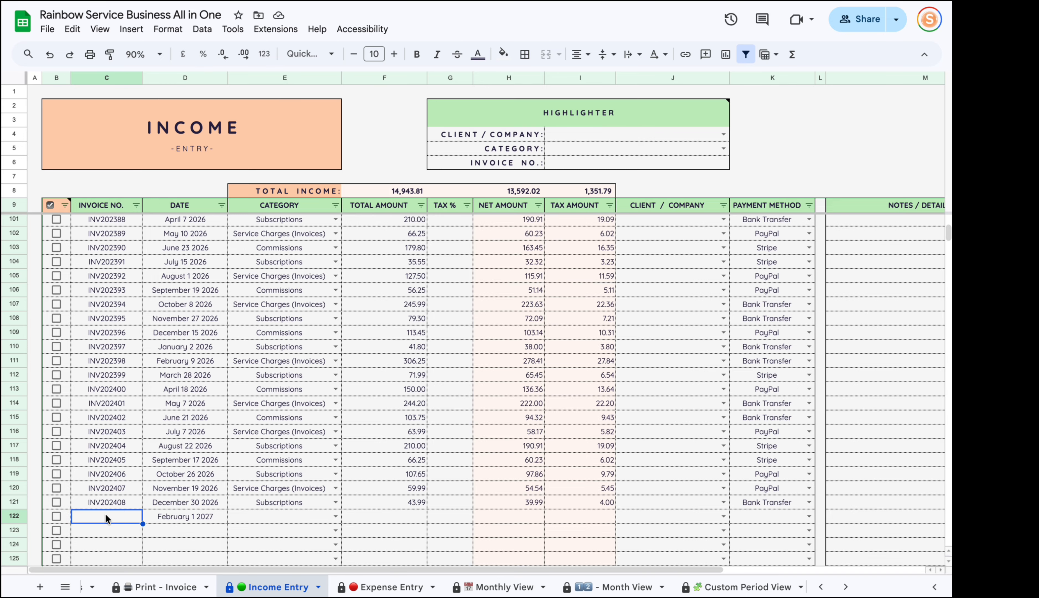
type("INV-001")
key("Return")
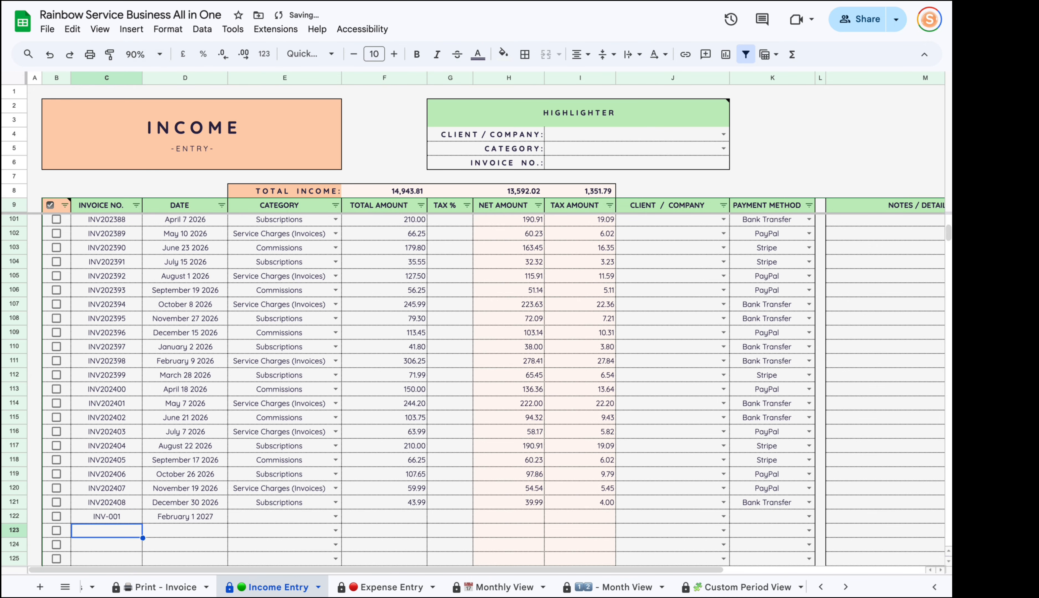
double_click(181, 519)
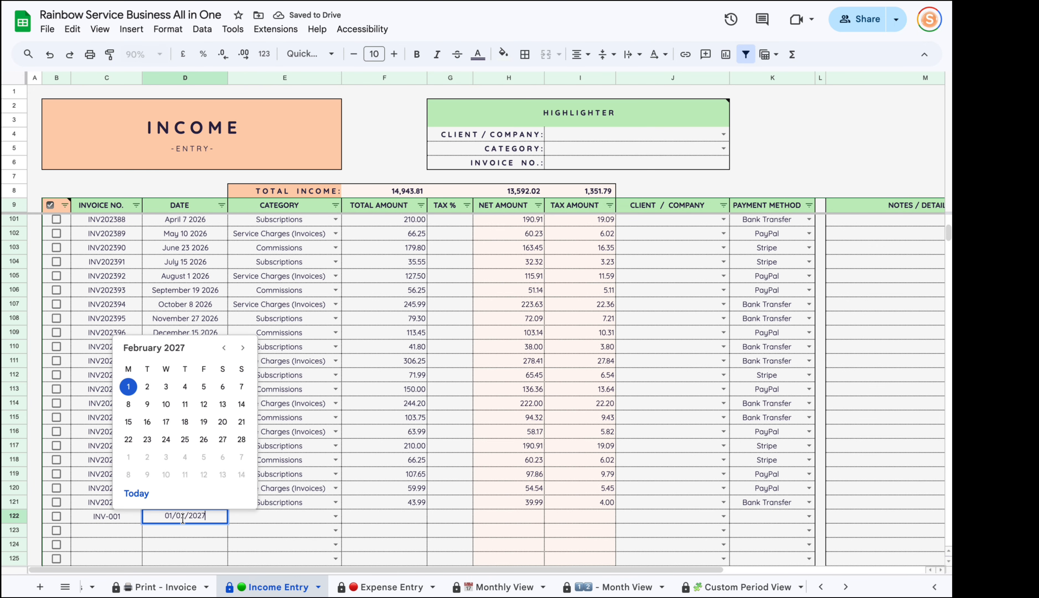
left_click(133, 498)
left_click(245, 520)
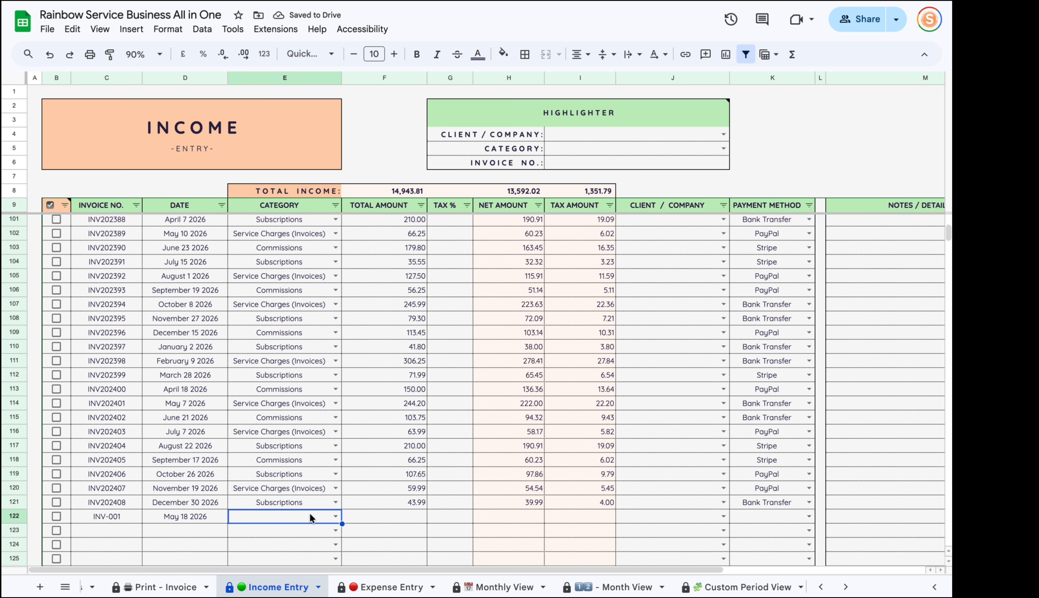
left_click(336, 516)
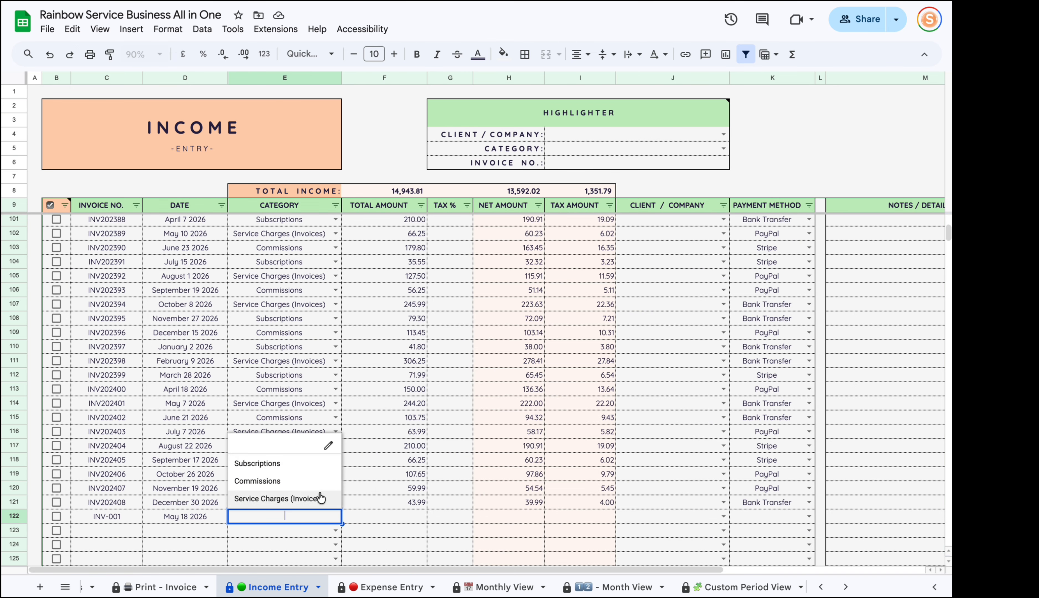
left_click(321, 498)
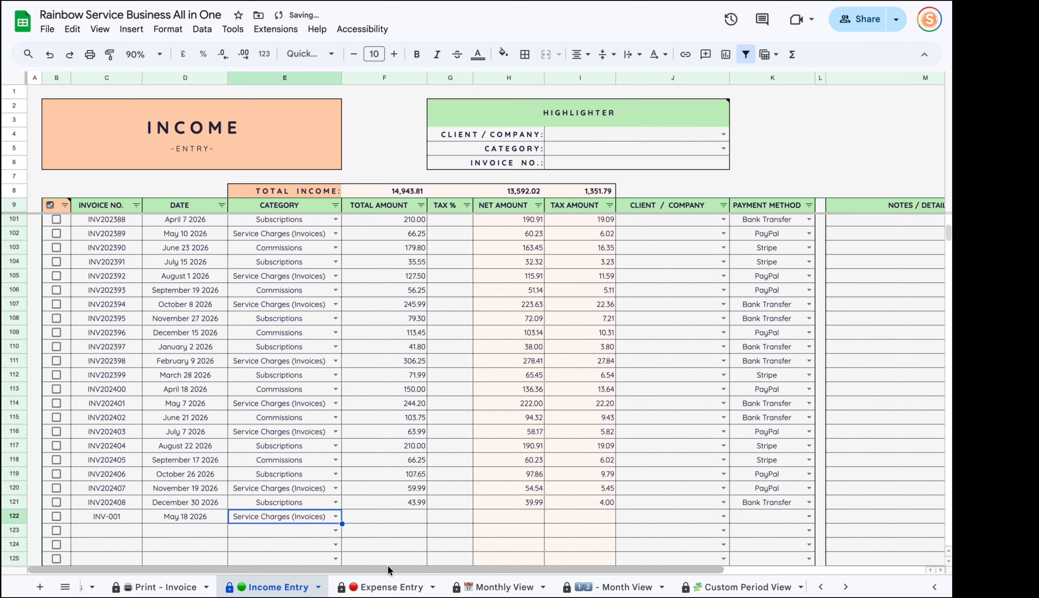
scroll(297, 589, "left", 6)
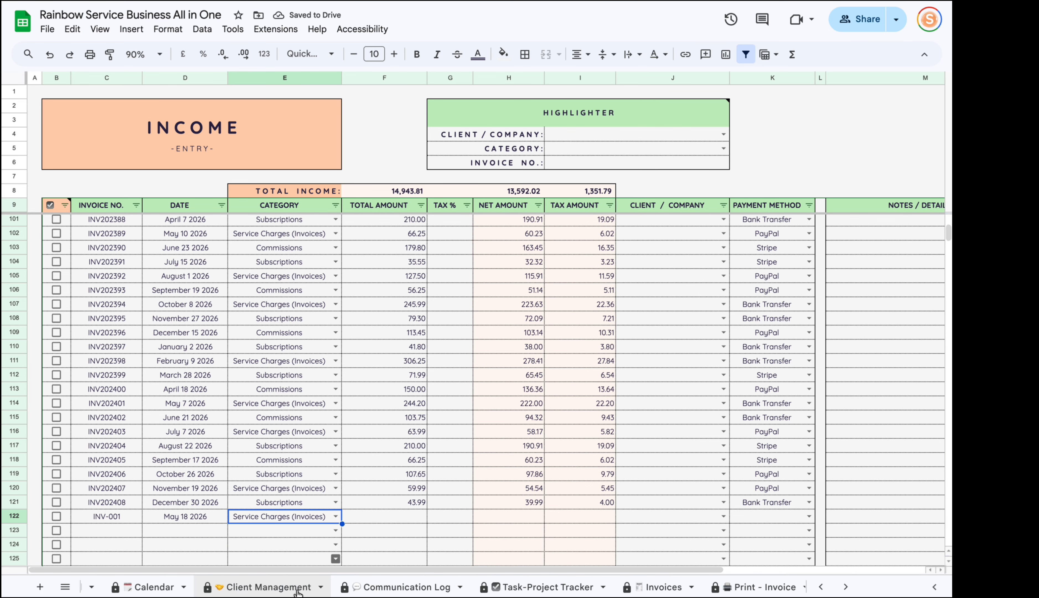
On the Setup Page, select the income categories Subscriptions, Commissions and Service Charges (Invoices).
left_click(111, 586)
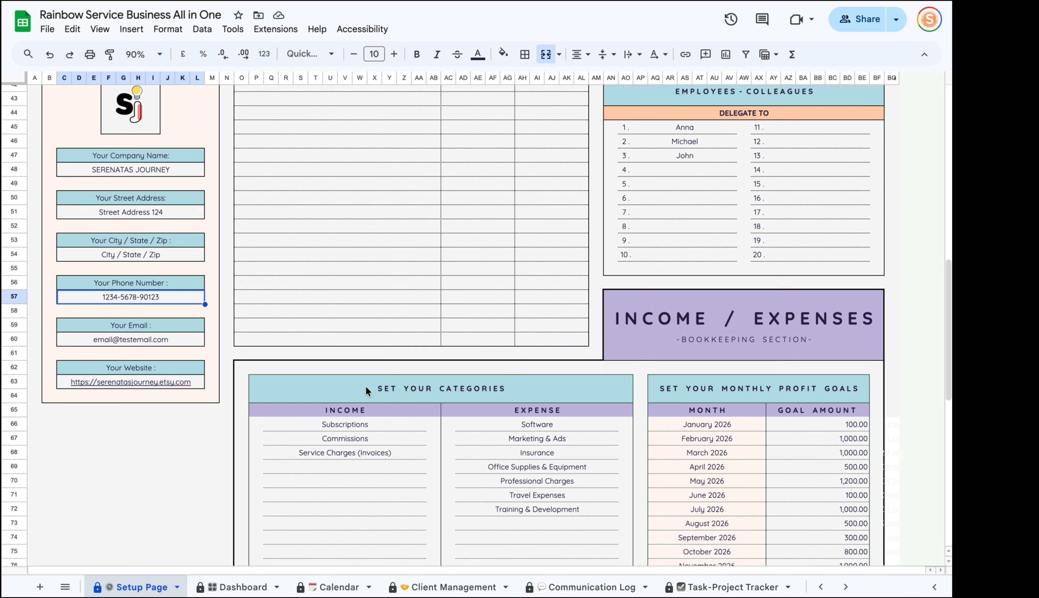
scroll(365, 386, "down", 1)
left_click_drag(343, 402, 342, 523)
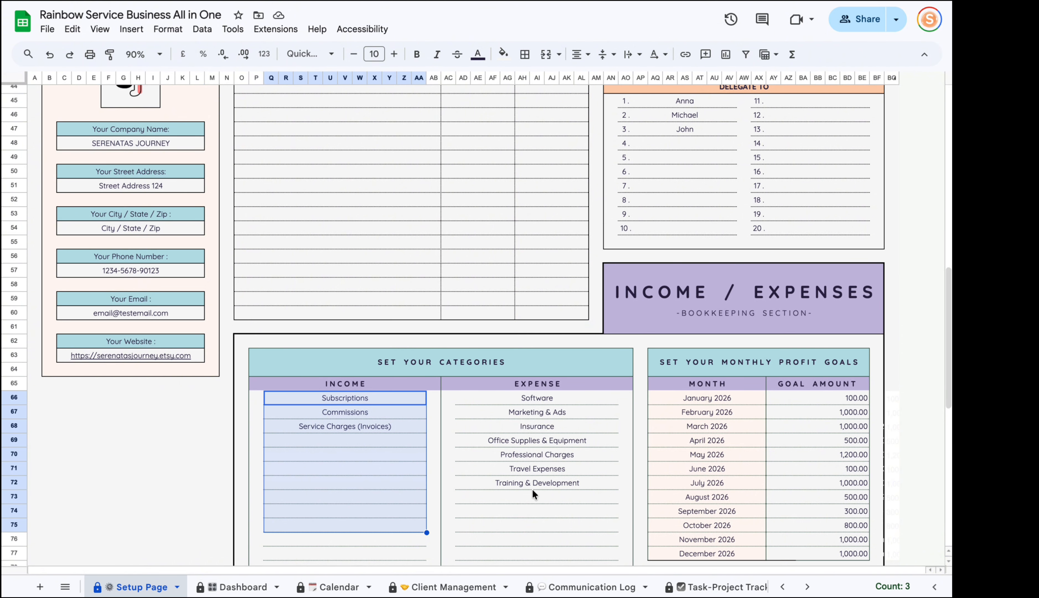
scroll(511, 424, "down", 6)
scroll(357, 374, "up", 1)
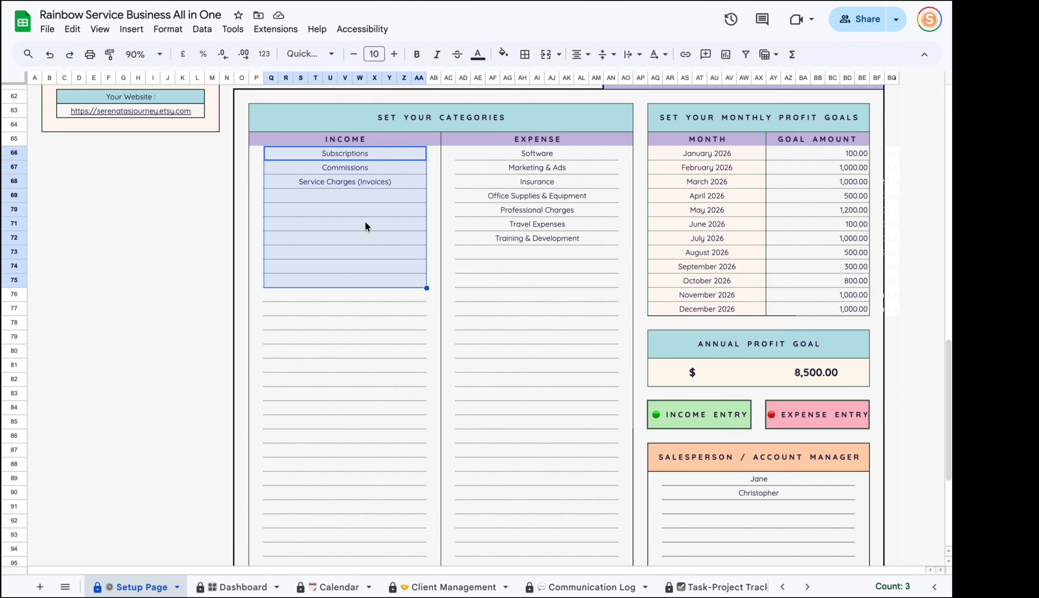
left_click_drag(305, 167, 412, 436)
Enter a 150.00 total and 10% tax rate for the INV-001 income row.
scroll(637, 581, "down", 4)
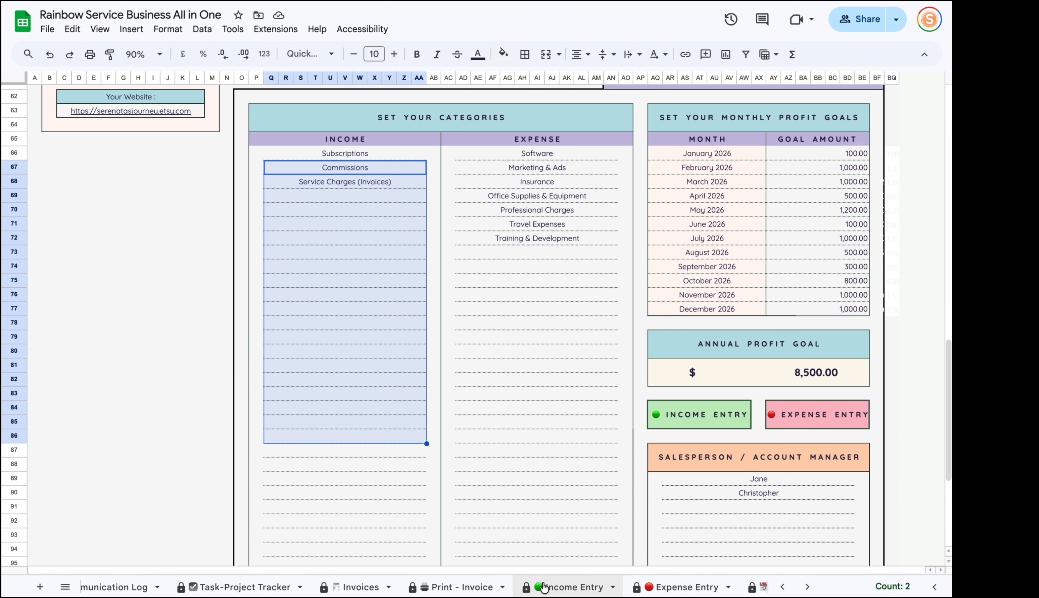
left_click(573, 586)
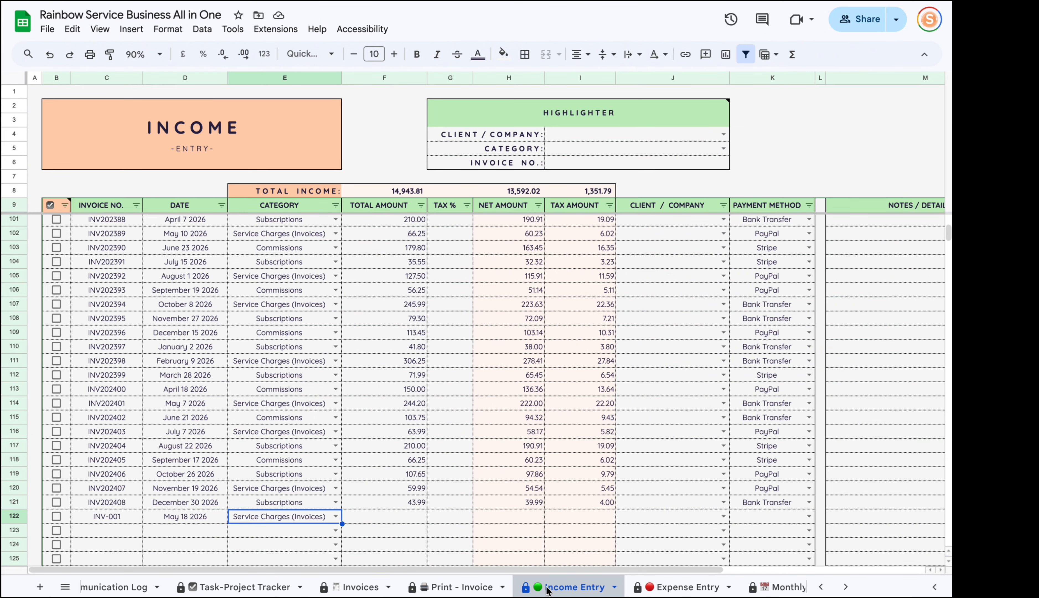
left_click(335, 516)
left_click(412, 517)
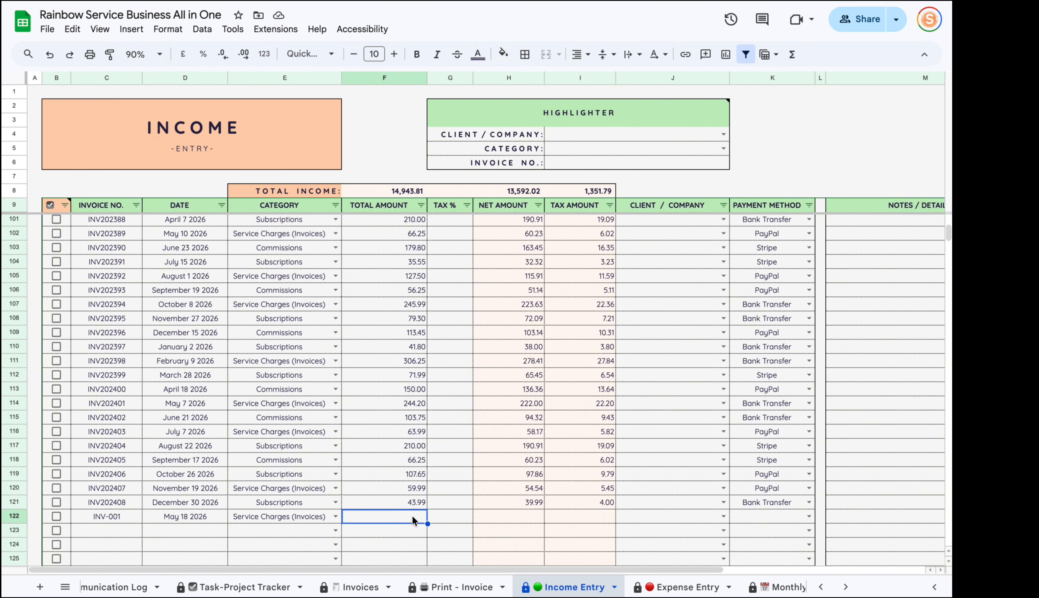
type("150")
key("Return")
left_click(458, 516)
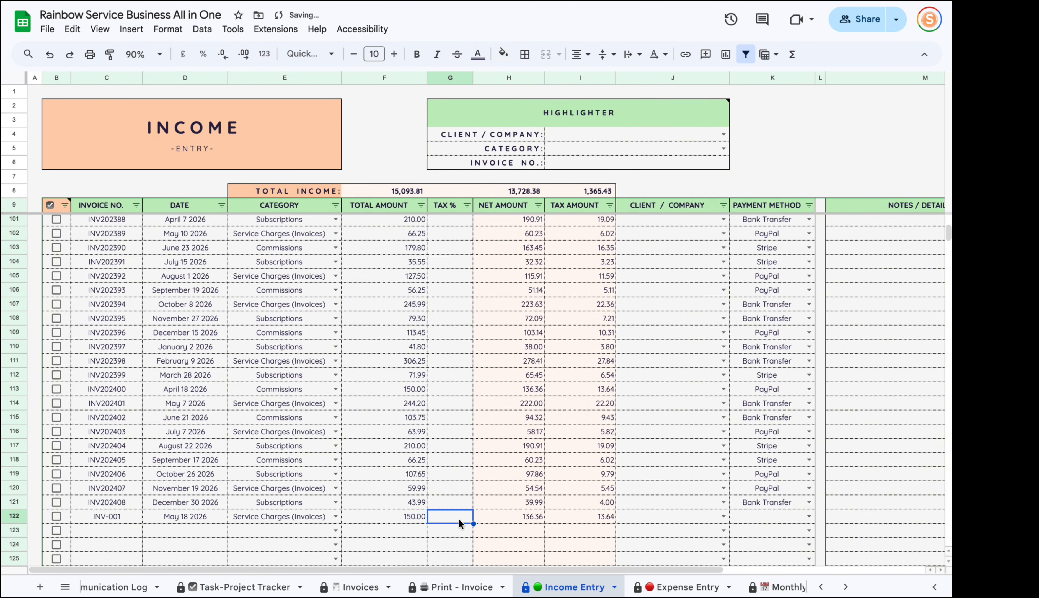
type("10")
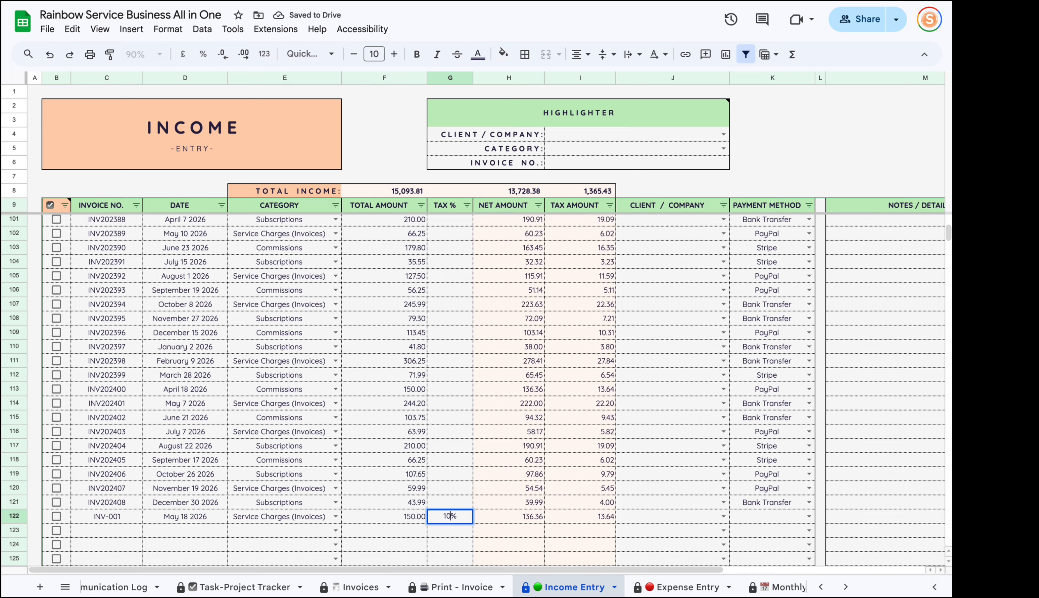
key("Return")
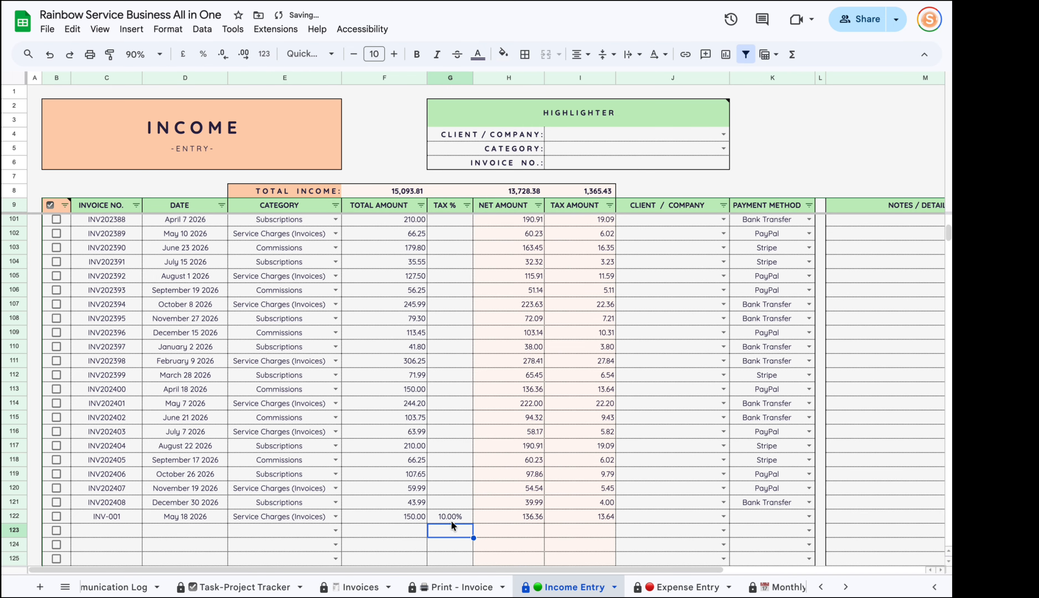
Set the client to Johnson Marketing and the payment method to Bank Transfer.
left_click_drag(539, 568, 614, 554)
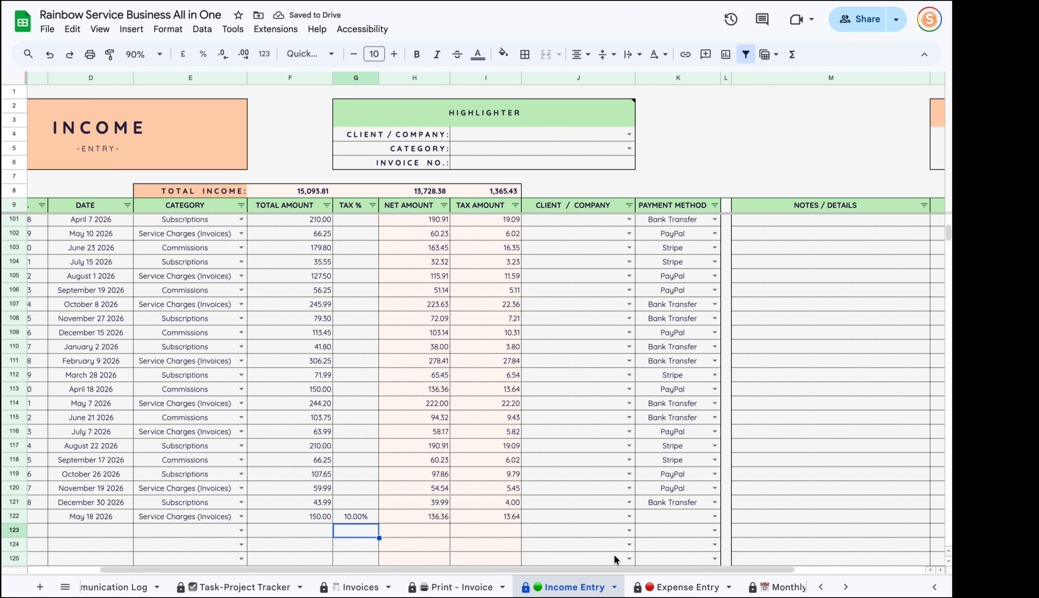
left_click(629, 516)
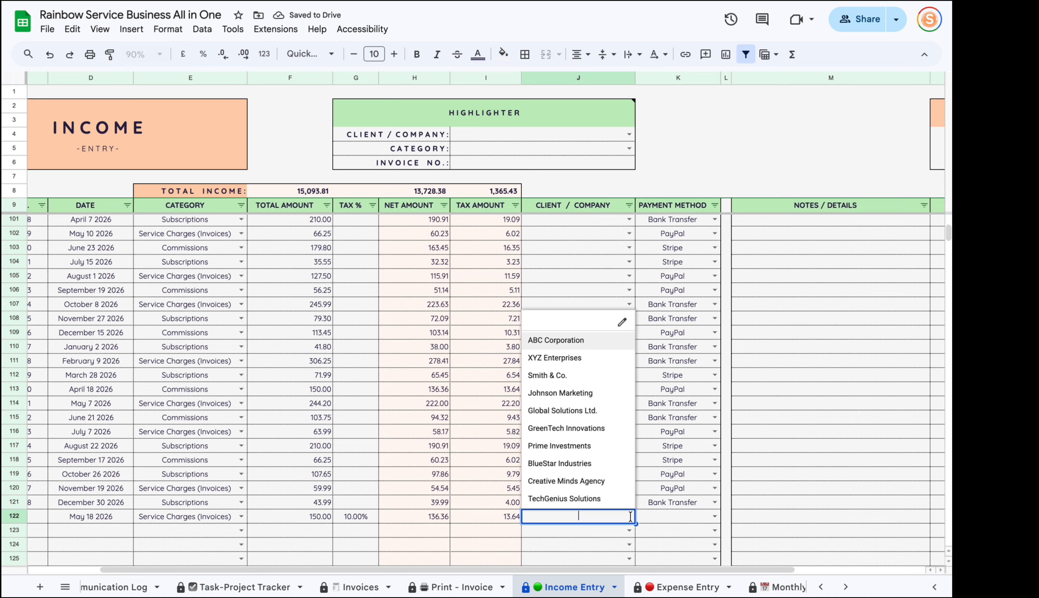
left_click(614, 396)
left_click(715, 515)
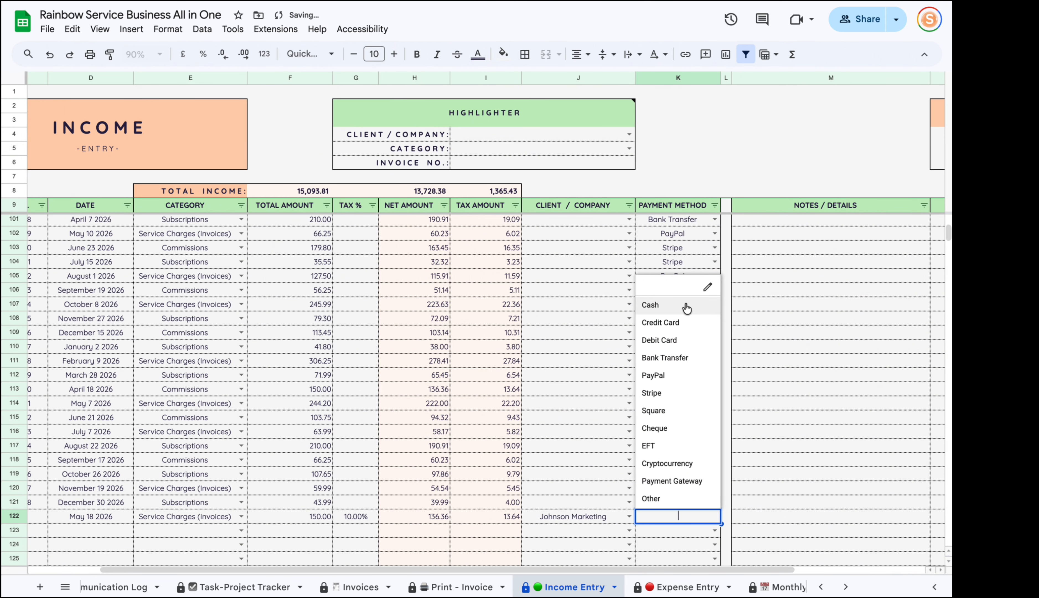
left_click(676, 357)
left_click_drag(608, 569, 741, 564)
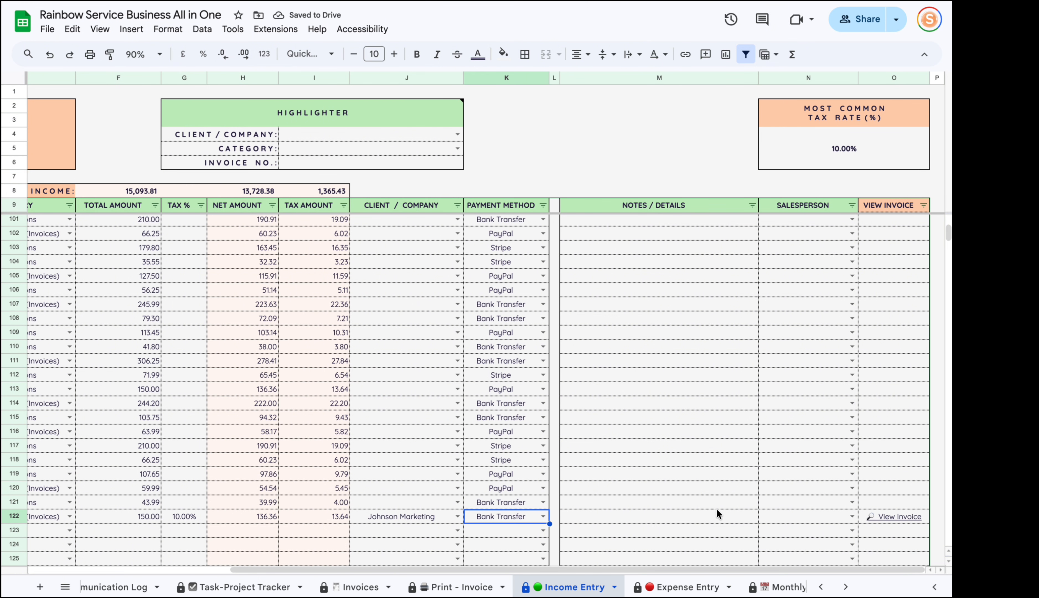
Assign a salesperson to the INV-001 income row from N122's dropdown.
left_click(843, 518)
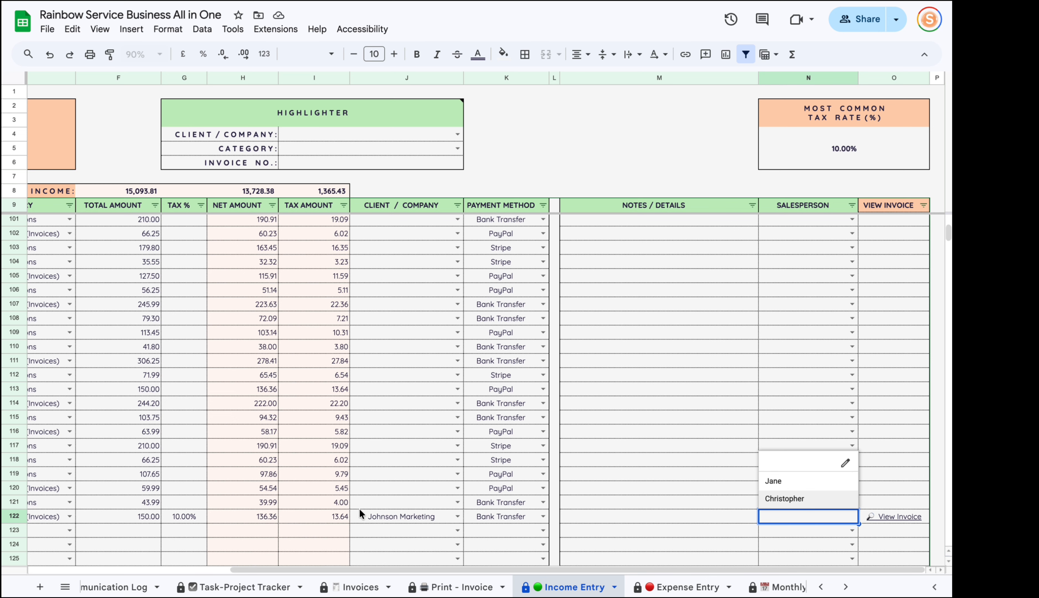
left_click(806, 484)
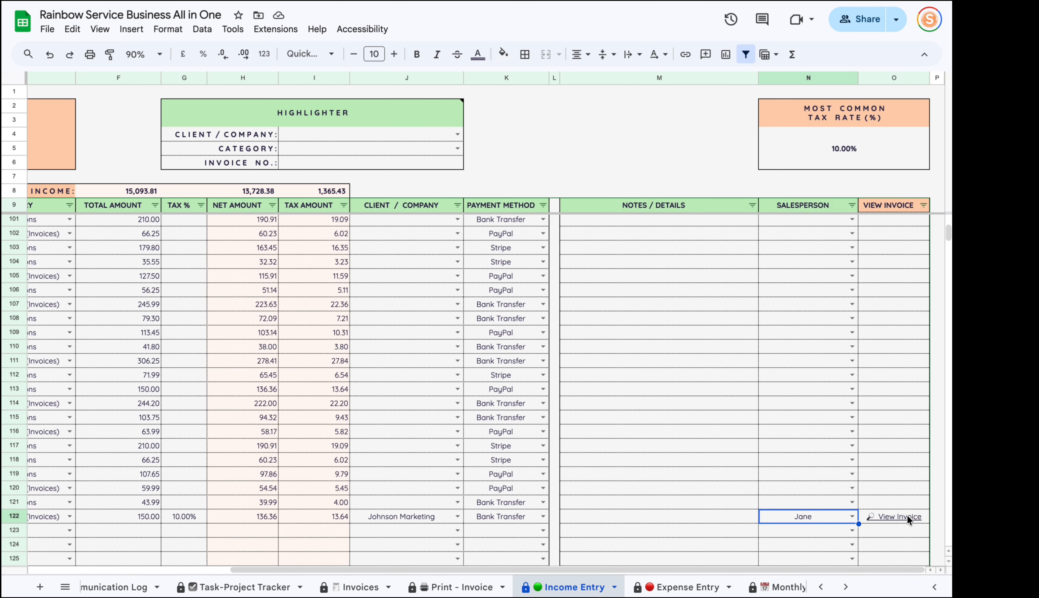
left_click(579, 529)
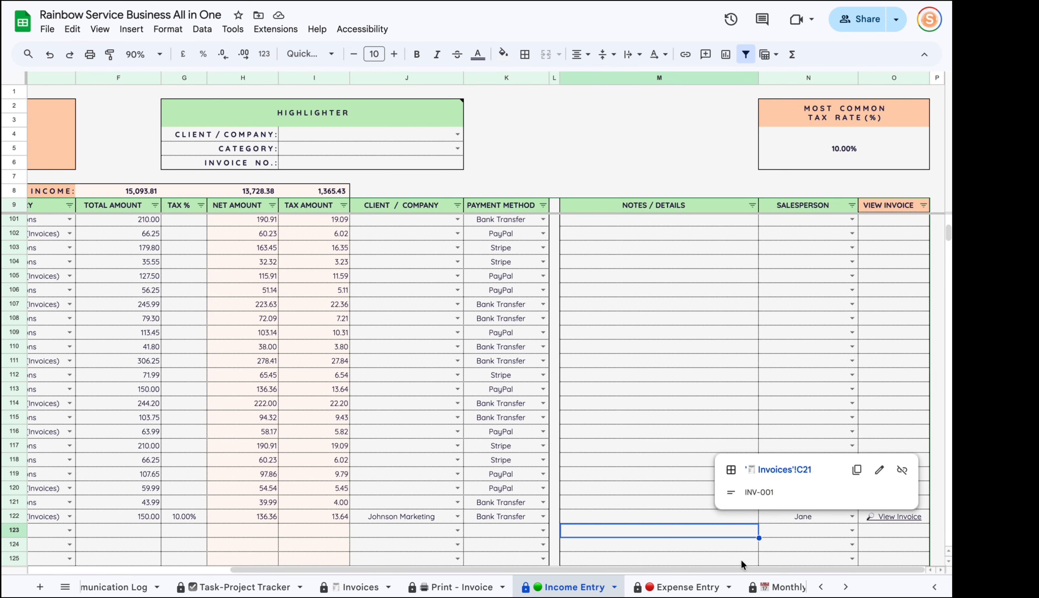
left_click_drag(726, 569, 445, 567)
left_click(110, 530)
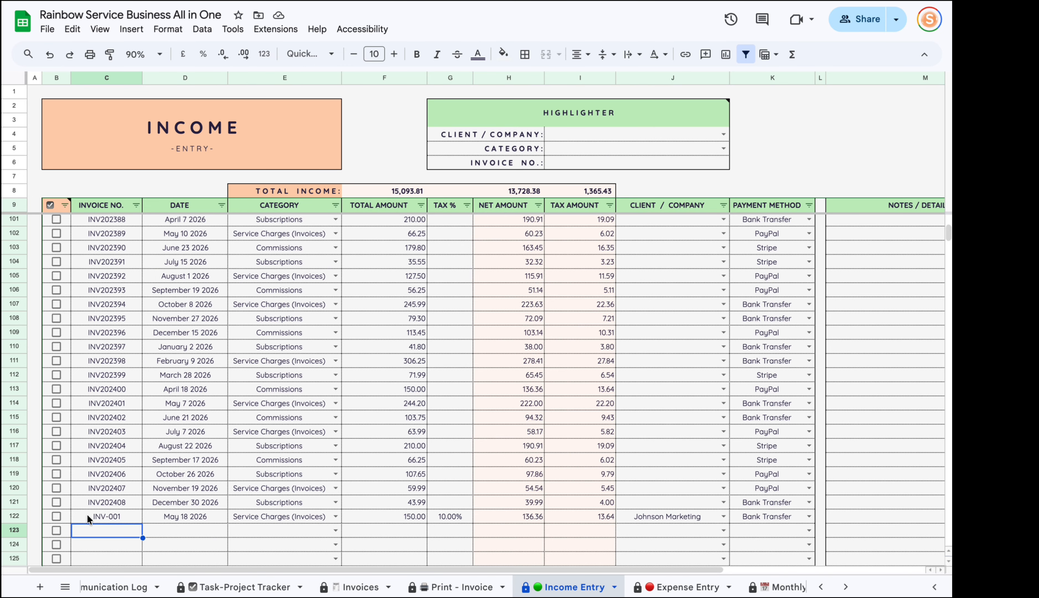
Correct C122's invoice number to INV-001 and show O122's View Invoice link.
left_click(128, 518)
type("INV")
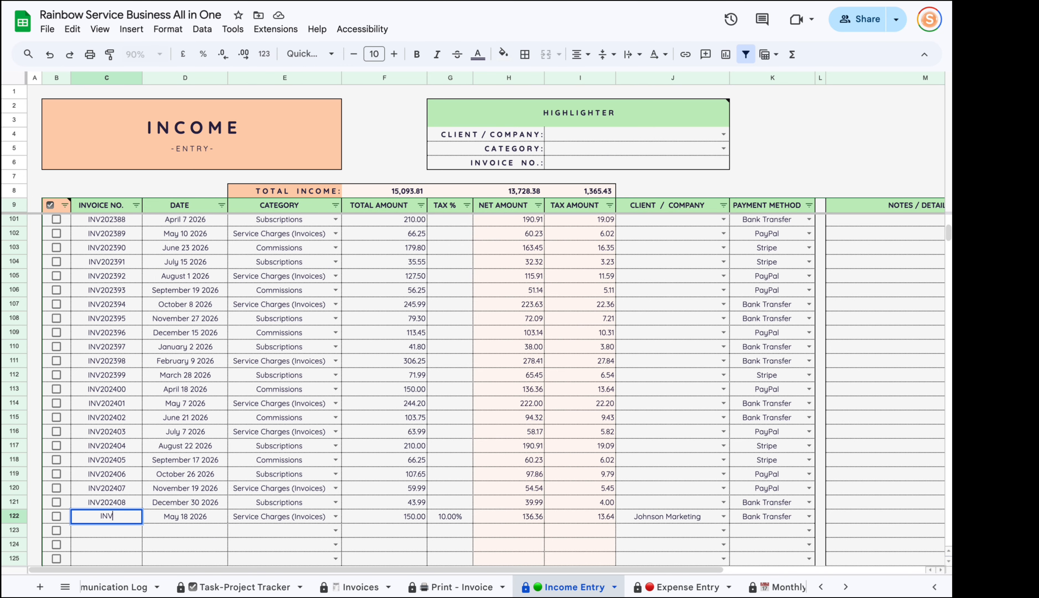
type("-01")
key("Return")
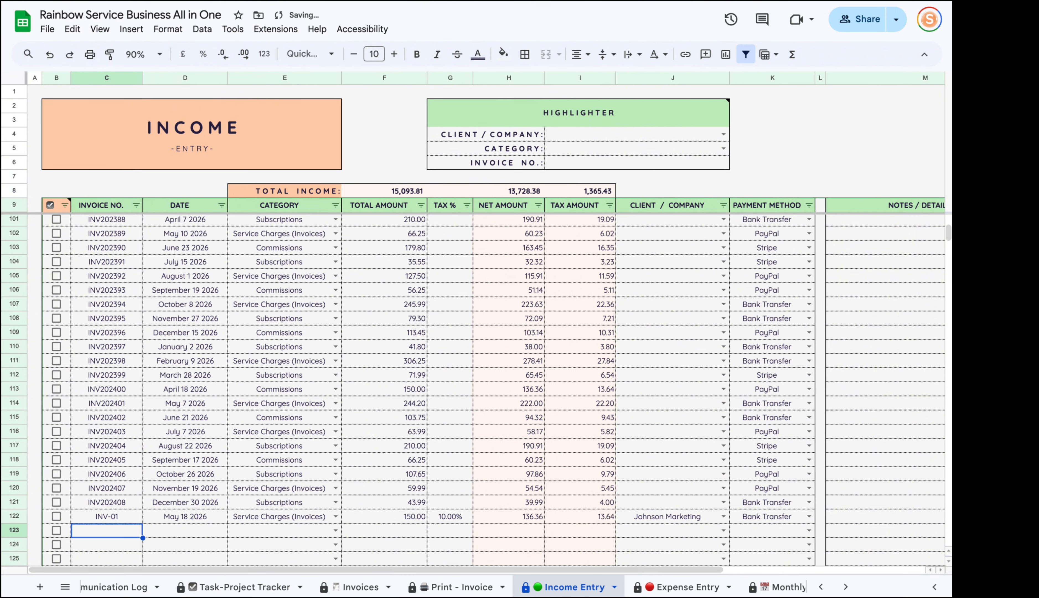
left_click_drag(180, 570, 412, 570)
left_click(131, 516)
double_click(115, 516)
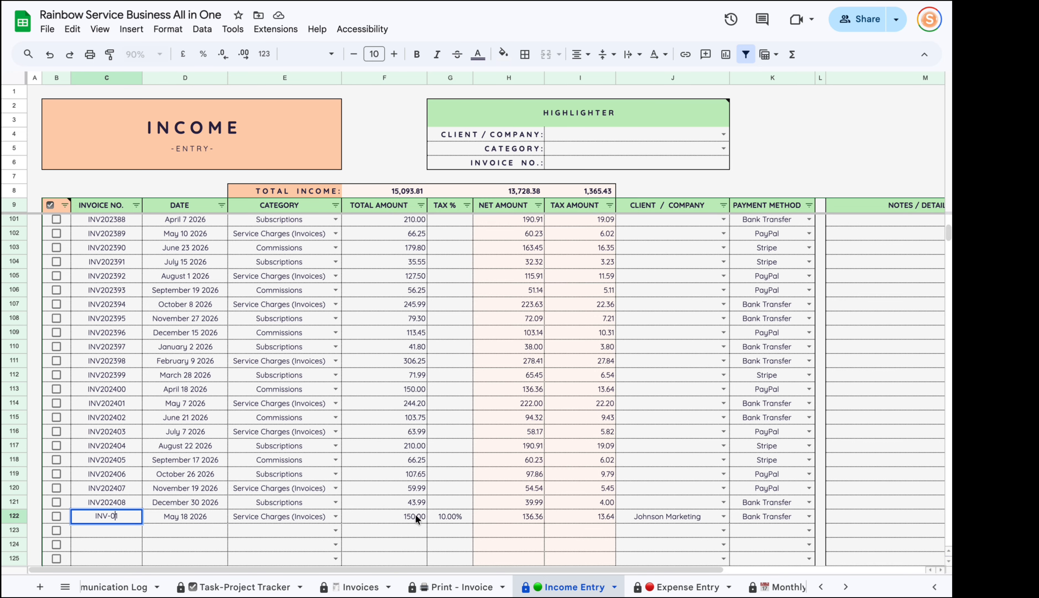
type("01")
key("Return")
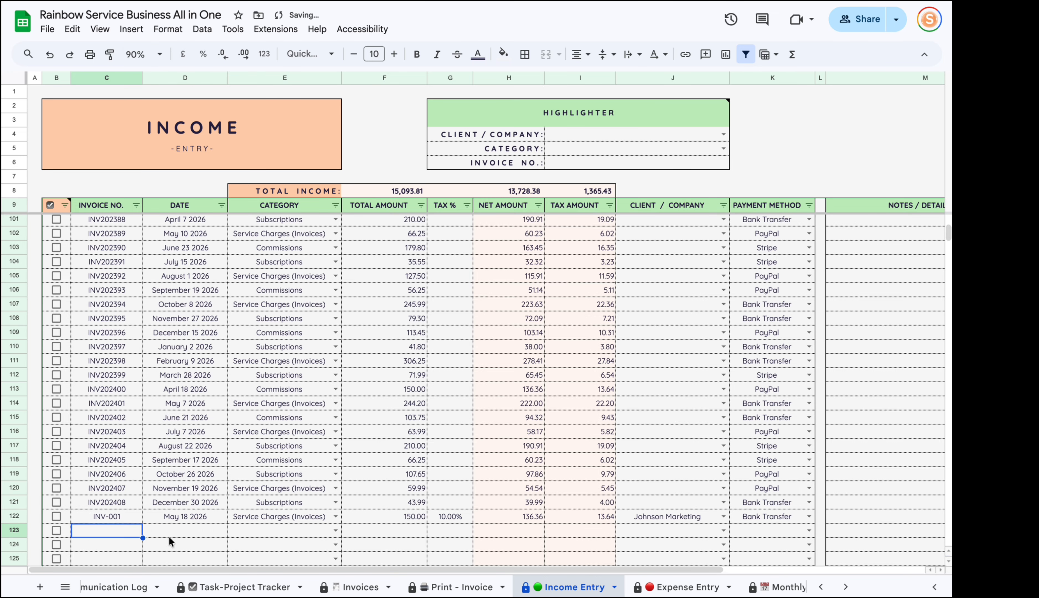
left_click_drag(243, 570, 445, 569)
left_click(894, 517)
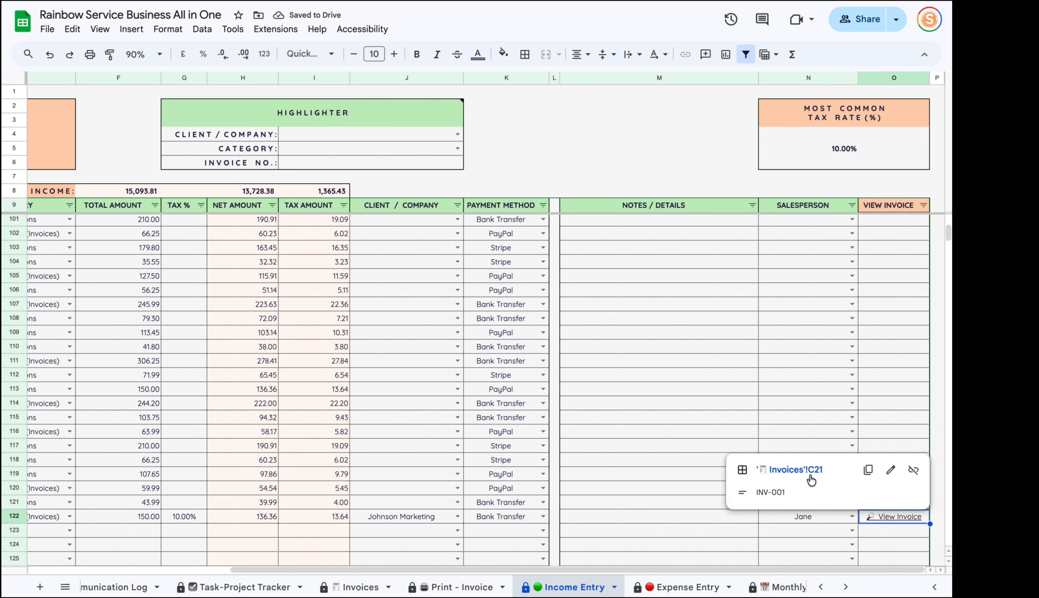
Follow the View Invoice link to Invoices!C21, then return to Income Entry.
left_click(809, 478)
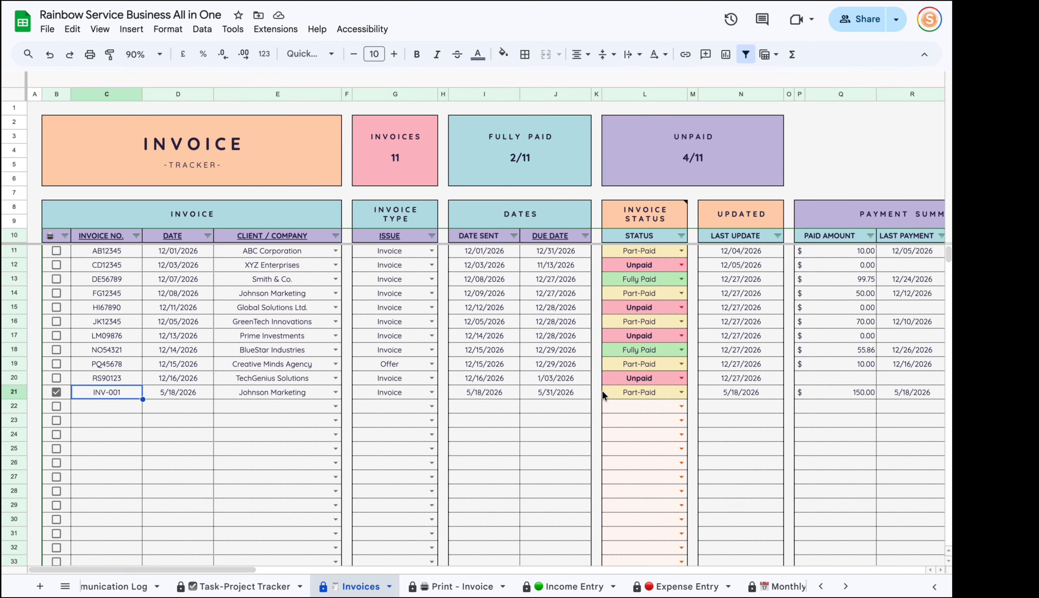
left_click(566, 587)
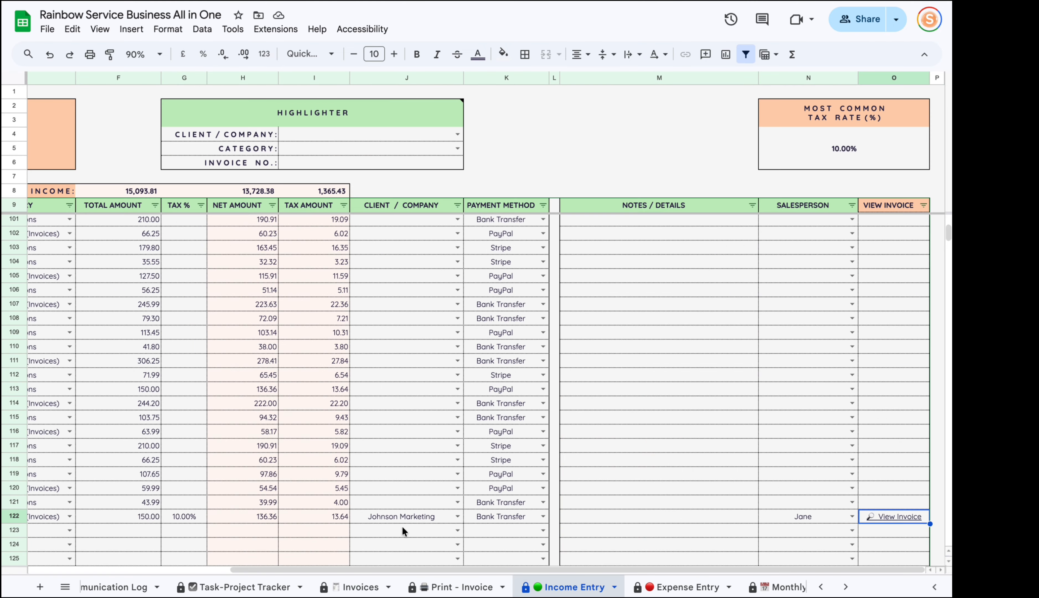
left_click_drag(452, 570, 233, 570)
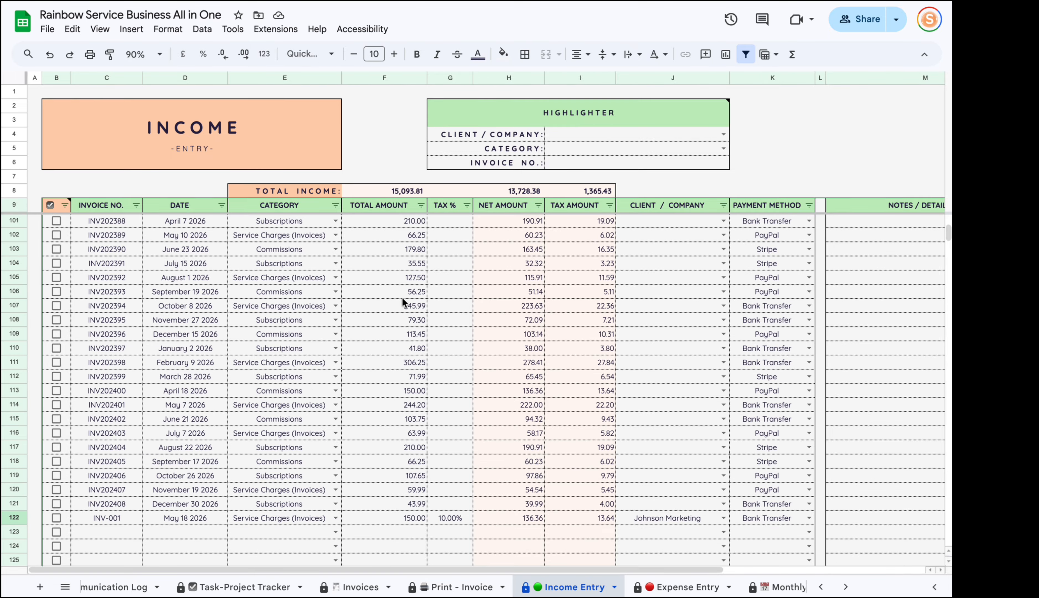
Tick the income rows for INV202377, INV202382 and INV202391 (rows 90, 95, 104).
scroll(403, 369, "up", 7)
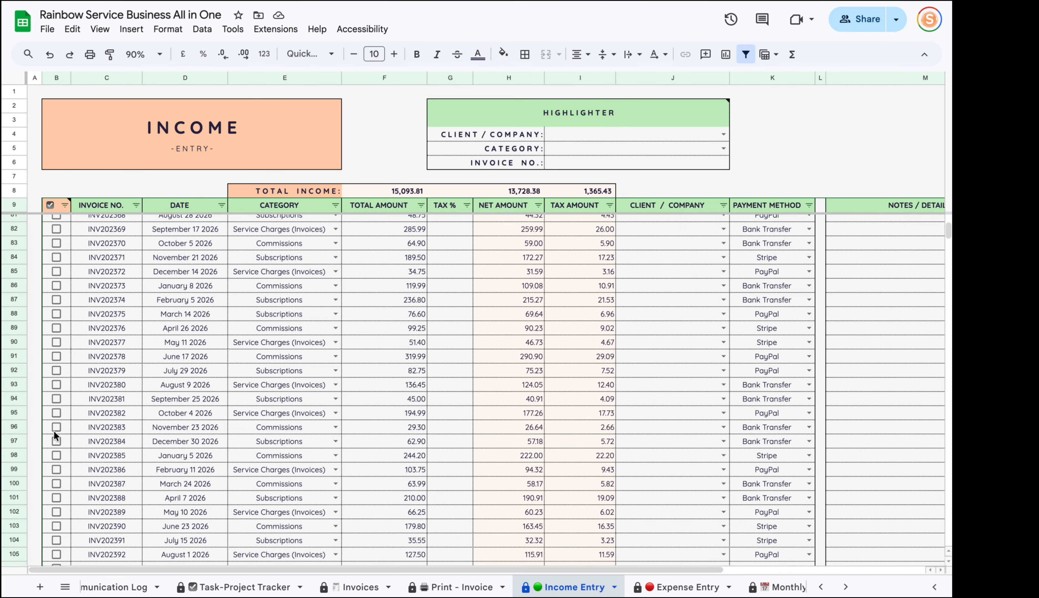
left_click(56, 342)
left_click(56, 412)
scroll(60, 454, "down", 3)
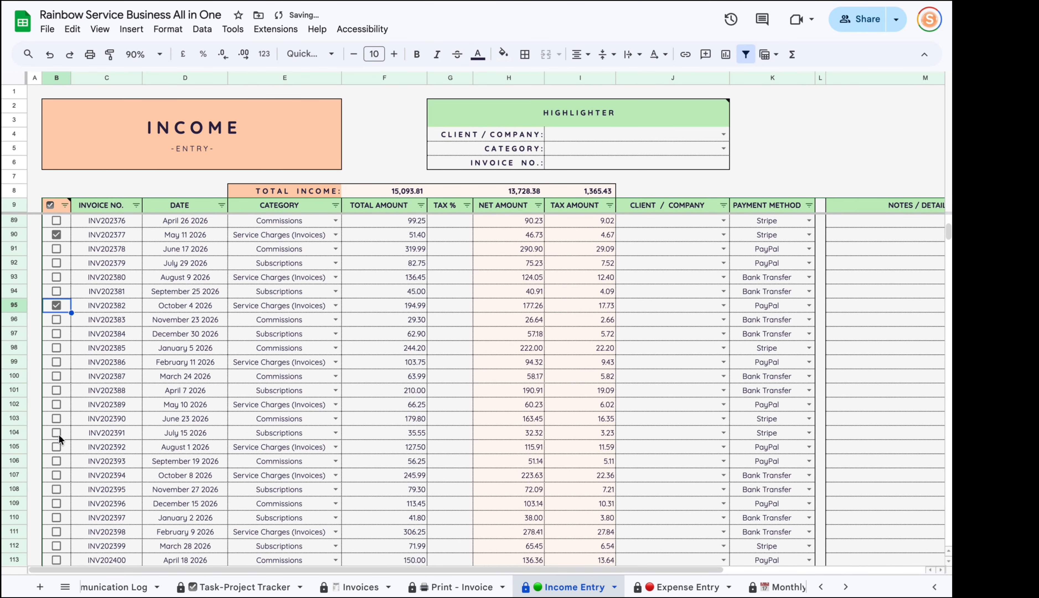
left_click(57, 432)
scroll(534, 590, "down", 3)
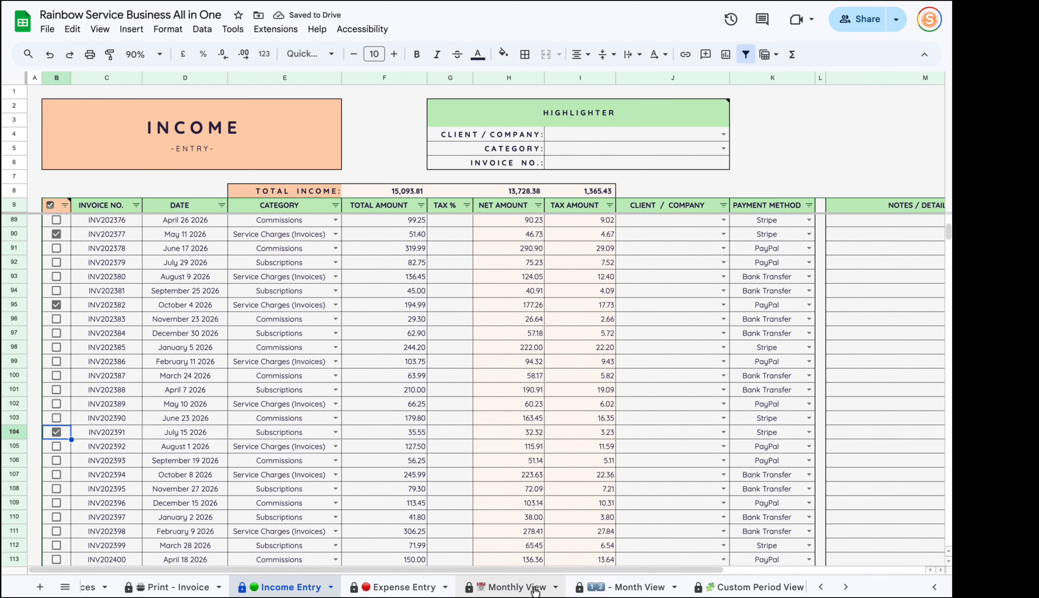
scroll(534, 590, "down", 3)
scroll(227, 591, "up", 2)
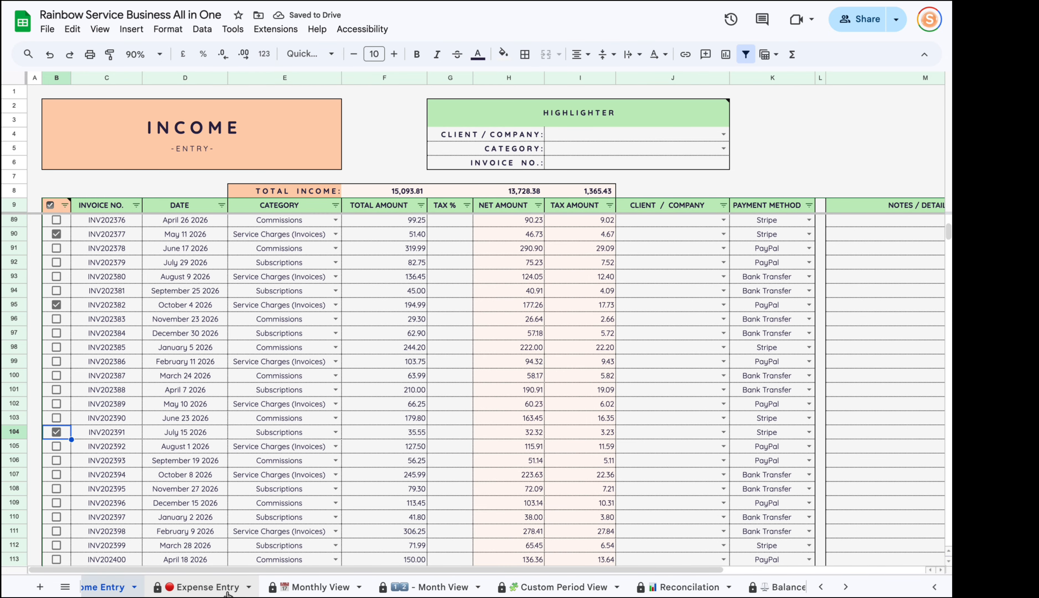
scroll(227, 592, "up", 2)
scroll(377, 382, "up", 15)
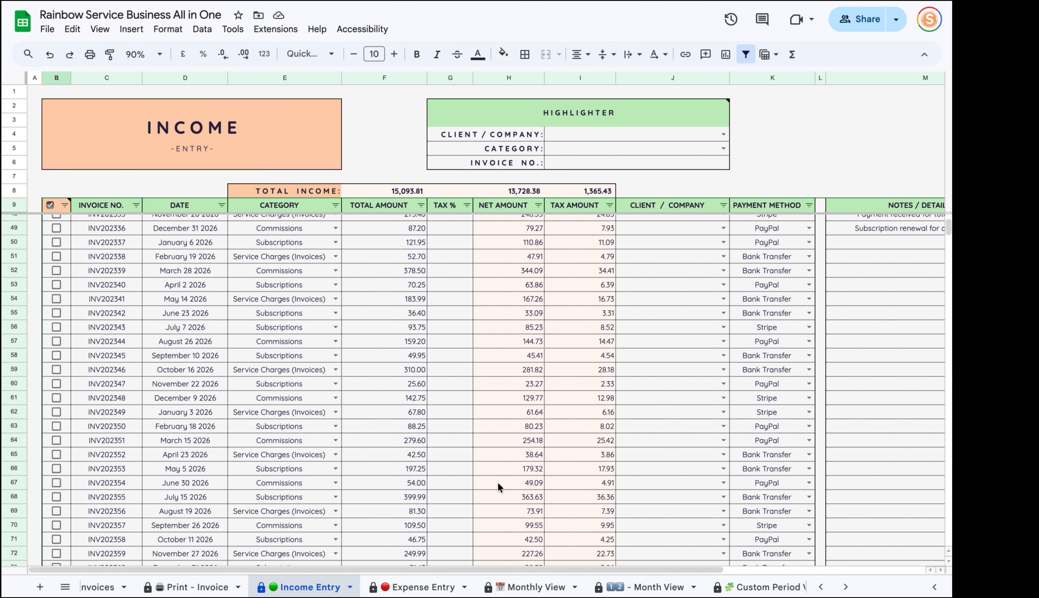
scroll(499, 486, "up", 13)
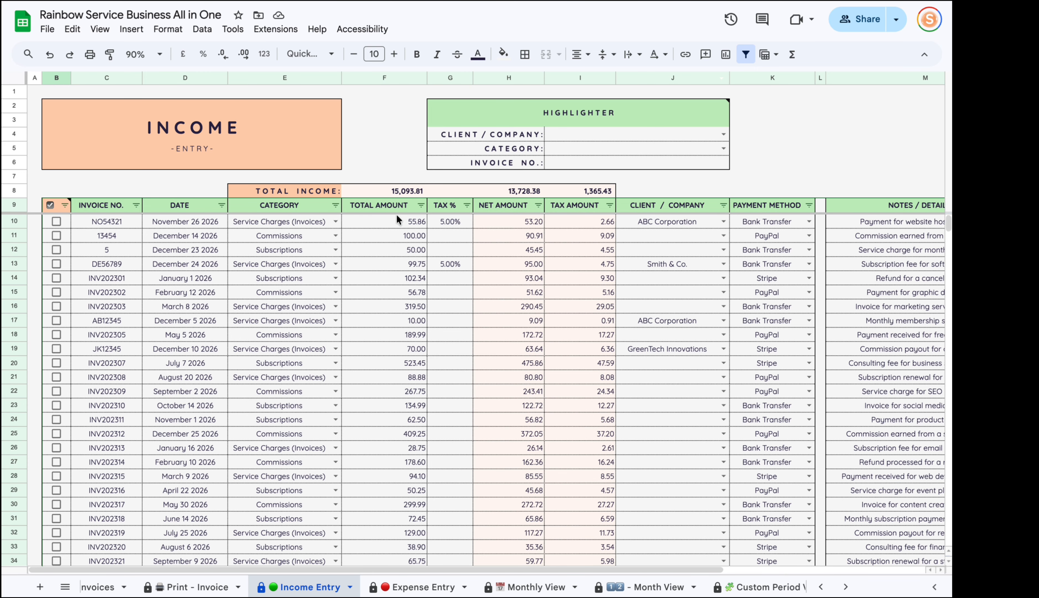
Highlight all Johnson Marketing income entries by client, then clear the client.
mouse_move(709, 122)
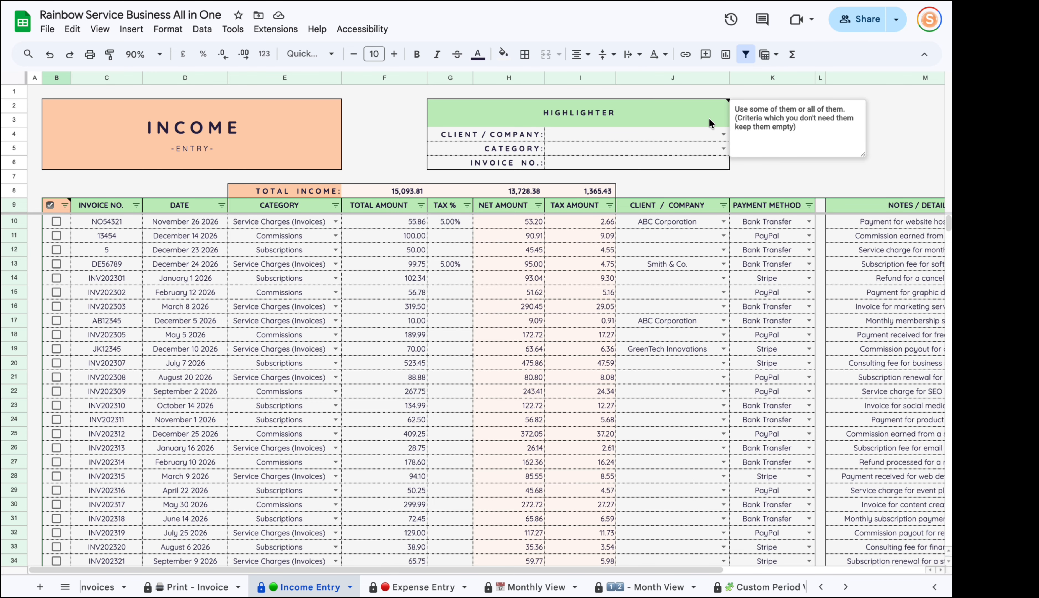
left_click(723, 134)
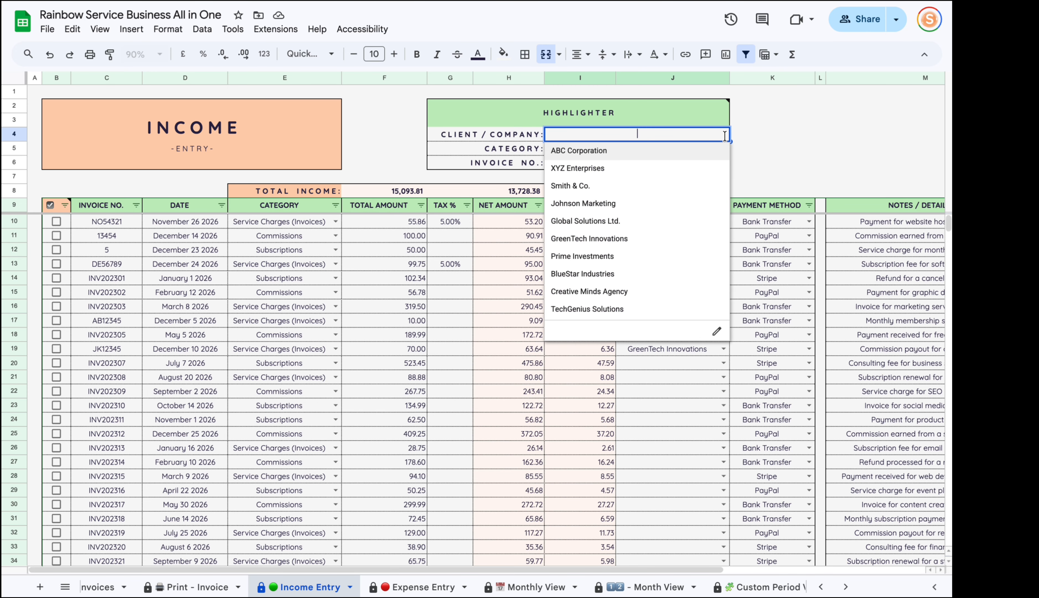
left_click(637, 208)
scroll(455, 352, "down", 20)
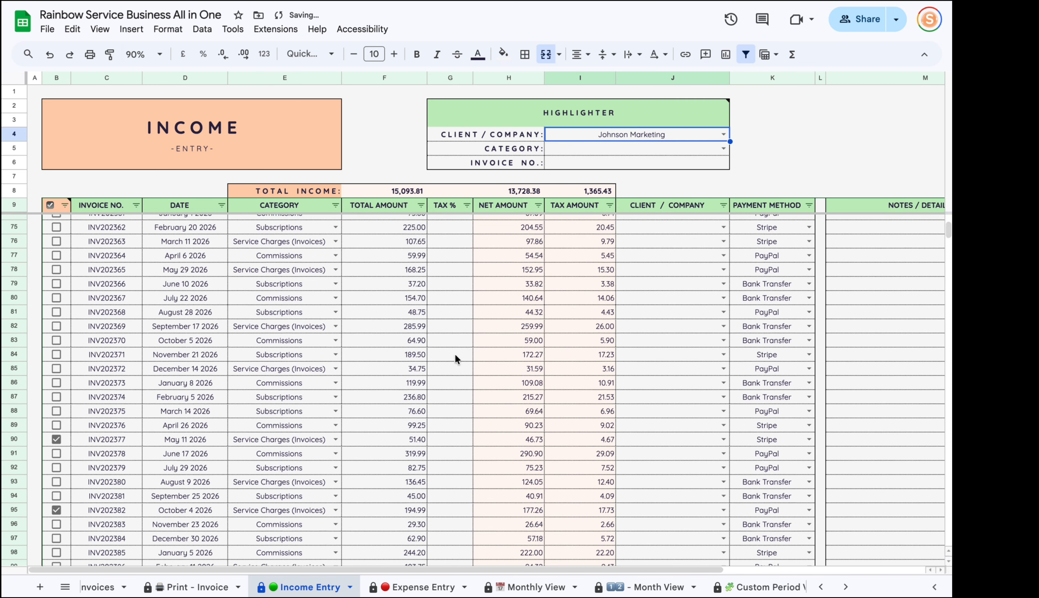
scroll(454, 362, "down", 7)
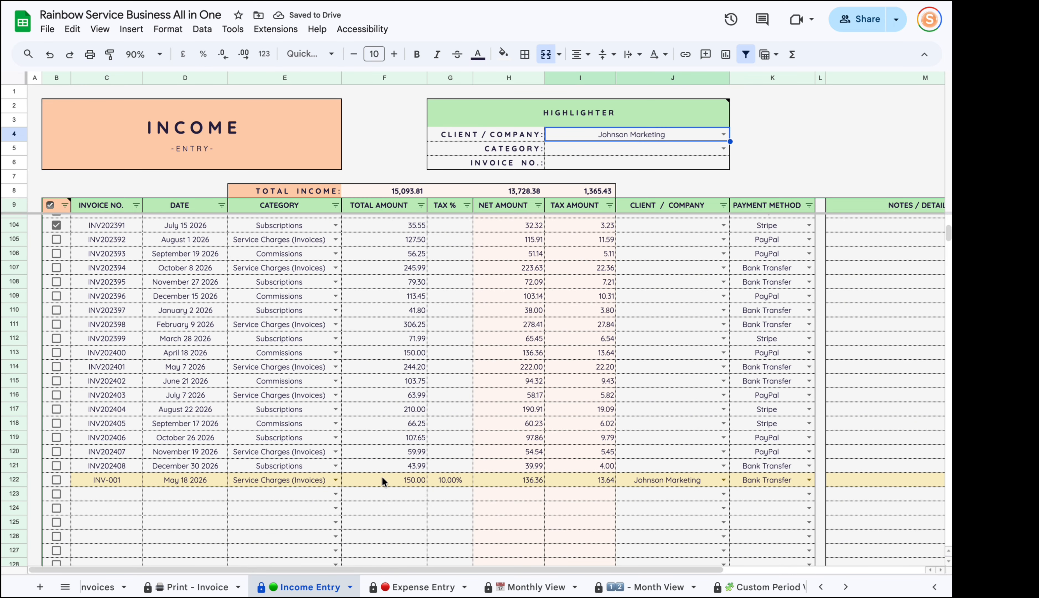
key("Delete")
Highlight the Service Charges (Invoices) category rows, then clear the category.
left_click(721, 146)
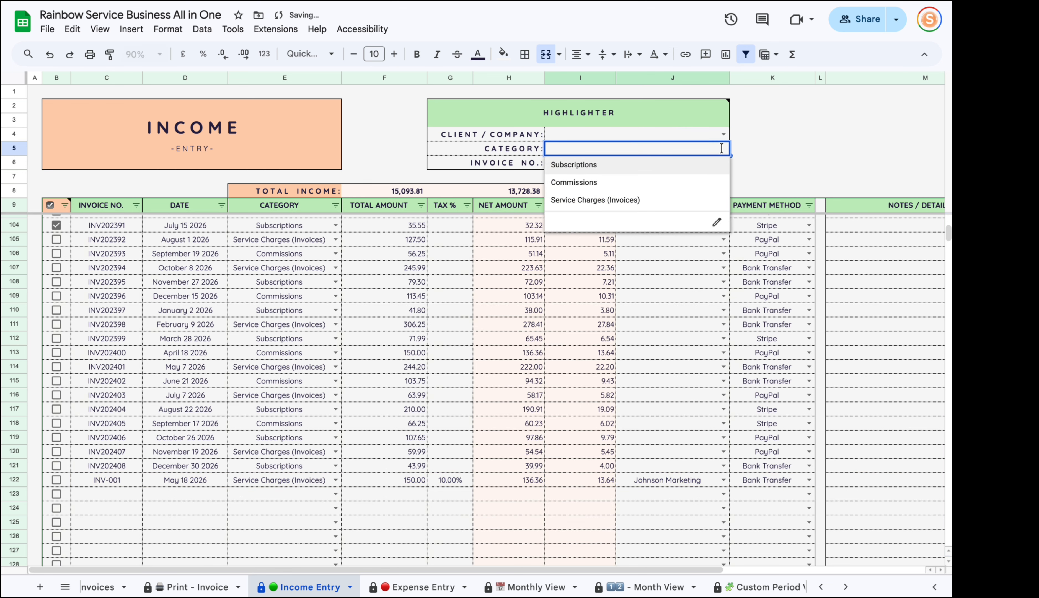
left_click(653, 201)
scroll(336, 448, "up", 10)
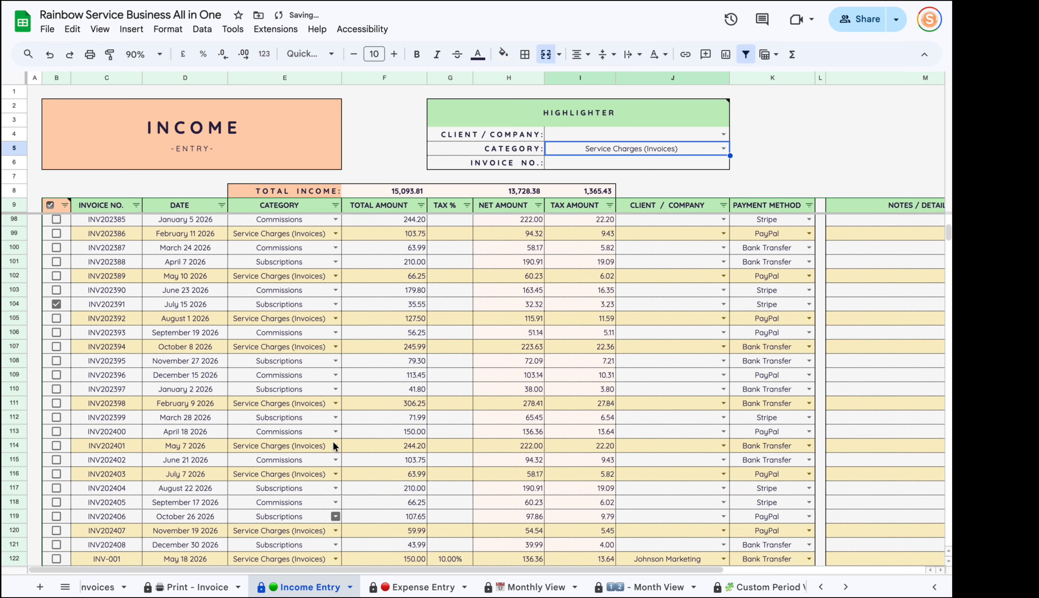
scroll(340, 396, "up", 5)
key("Delete")
Highlight invoice INV-001's row by Invoice No., clear it, and go to Expense Entry.
left_click(647, 165)
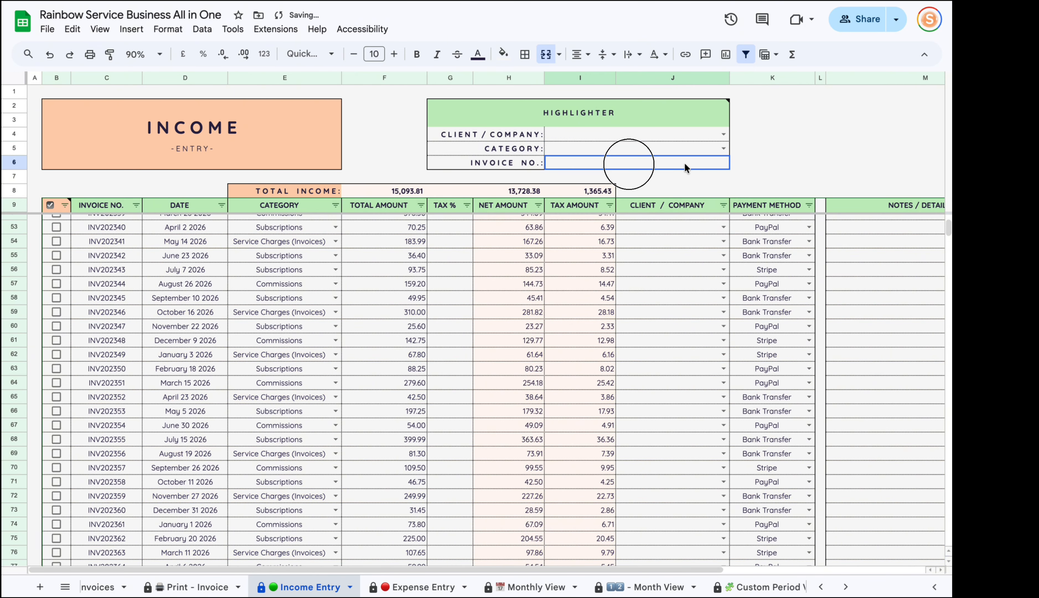
type("INV-001")
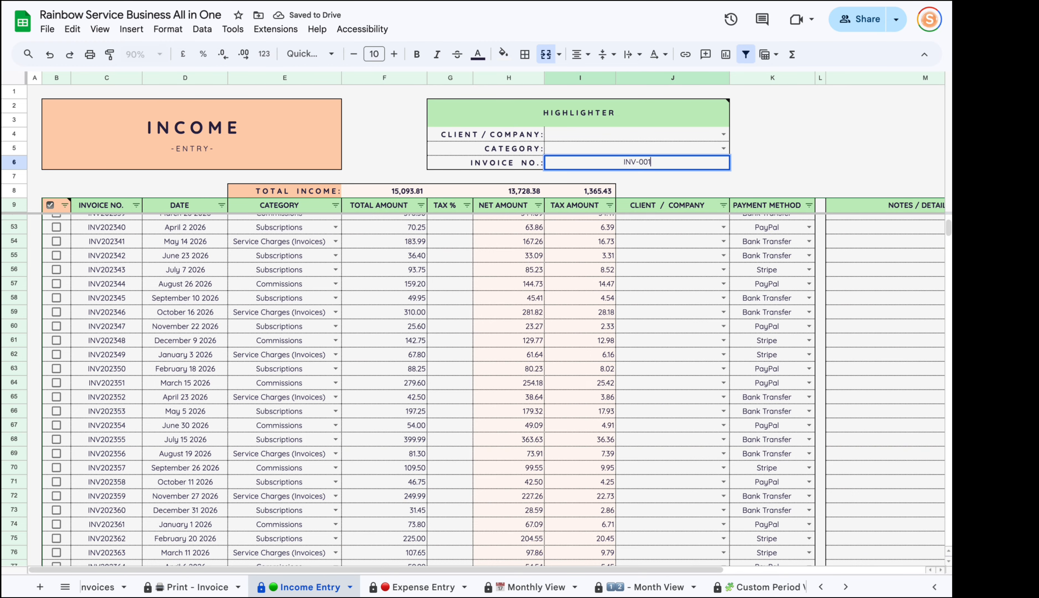
key("Return")
scroll(620, 258, "down", 20)
scroll(256, 307, "up", 5)
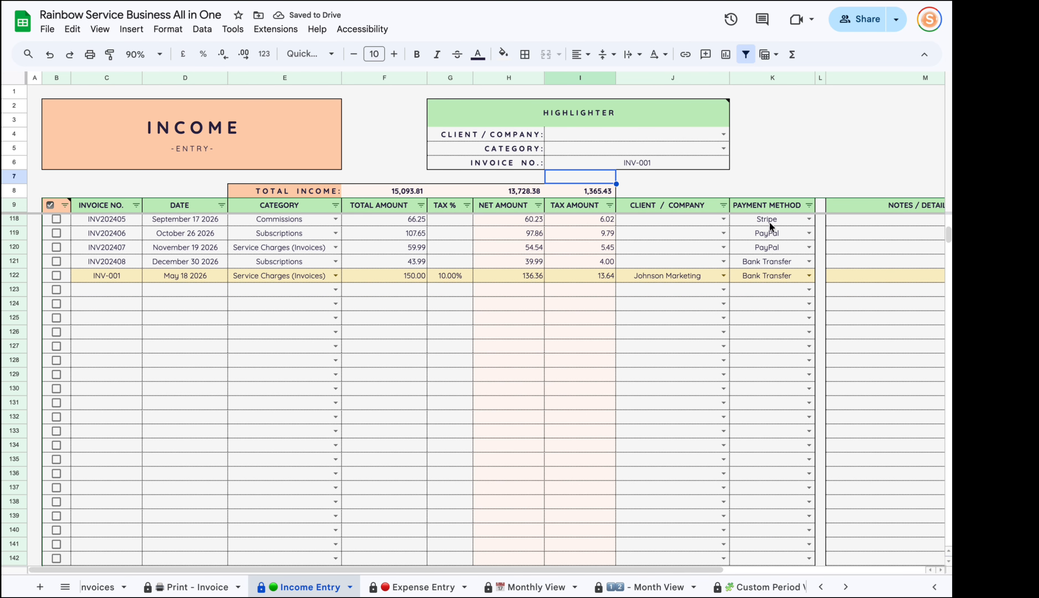
scroll(623, 326, "up", 5)
left_click(668, 160)
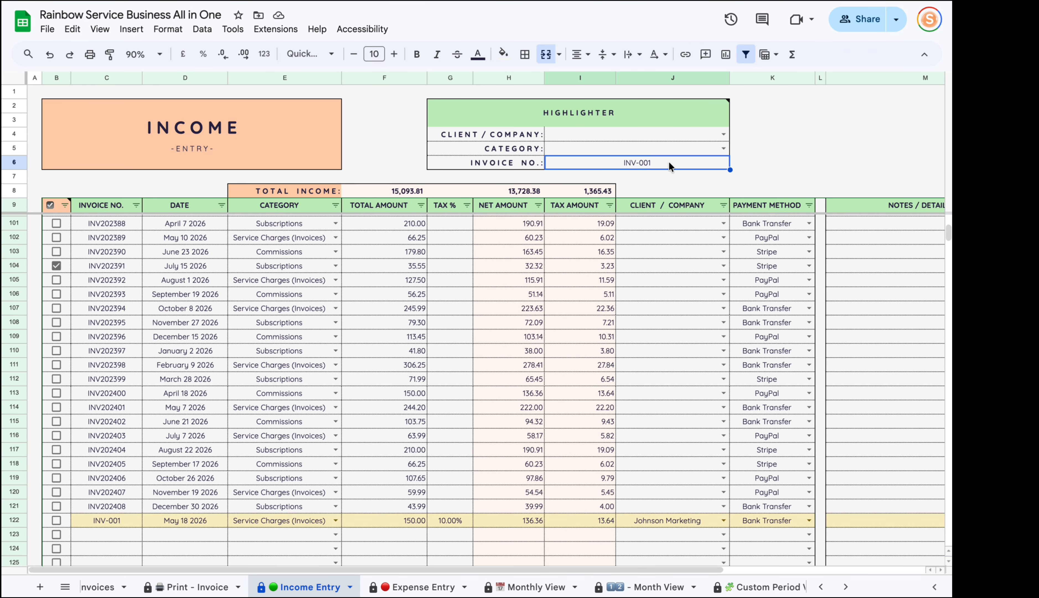
key("Delete")
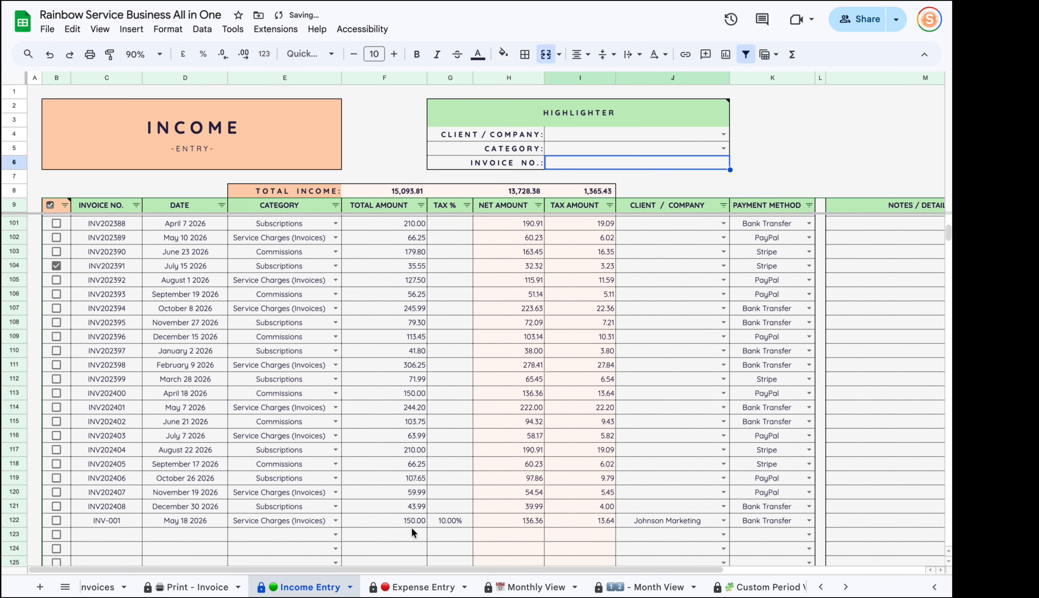
left_click(412, 585)
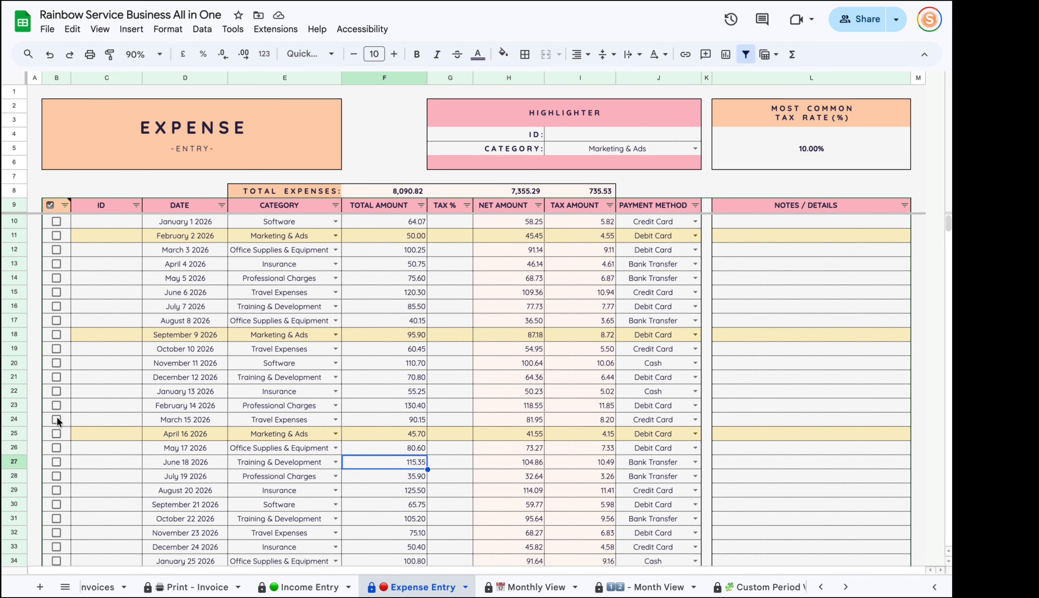
left_click_drag(107, 266, 135, 478)
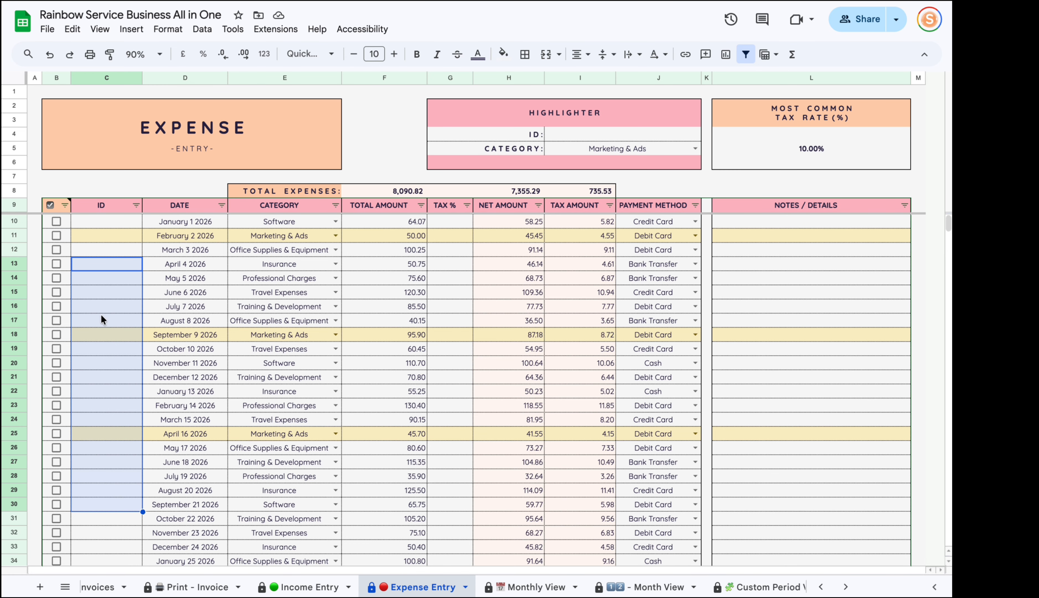
left_click_drag(176, 336, 184, 517)
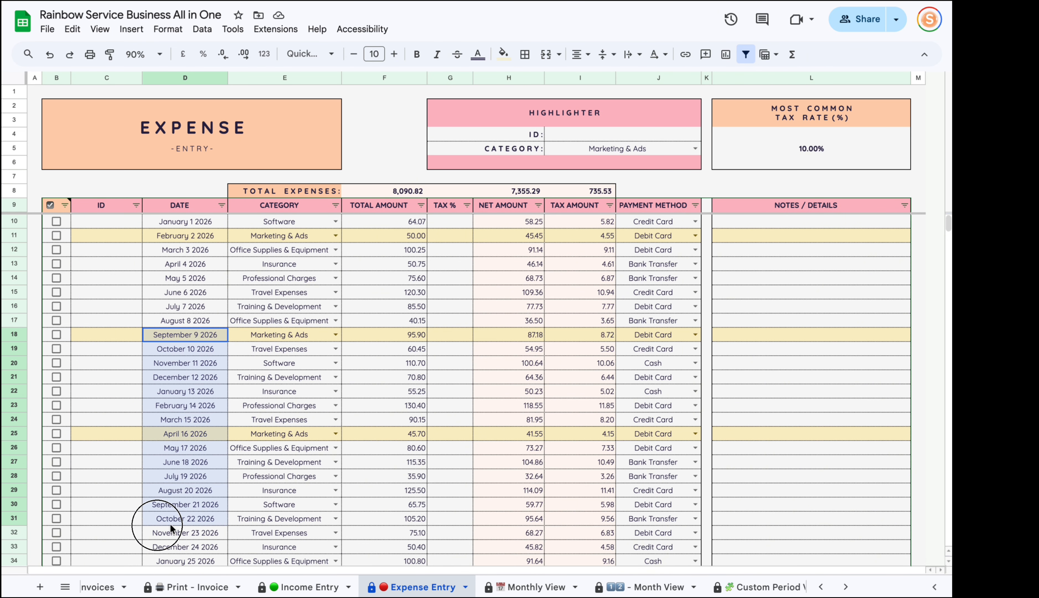
left_click_drag(272, 351, 299, 490)
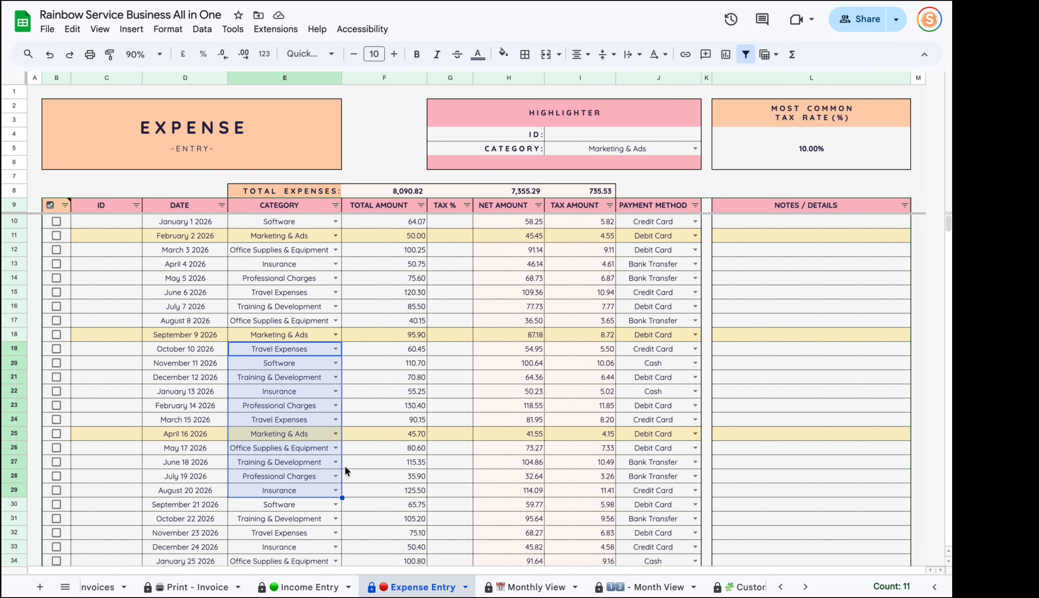
left_click_drag(406, 363, 383, 578)
left_click_drag(447, 332, 443, 491)
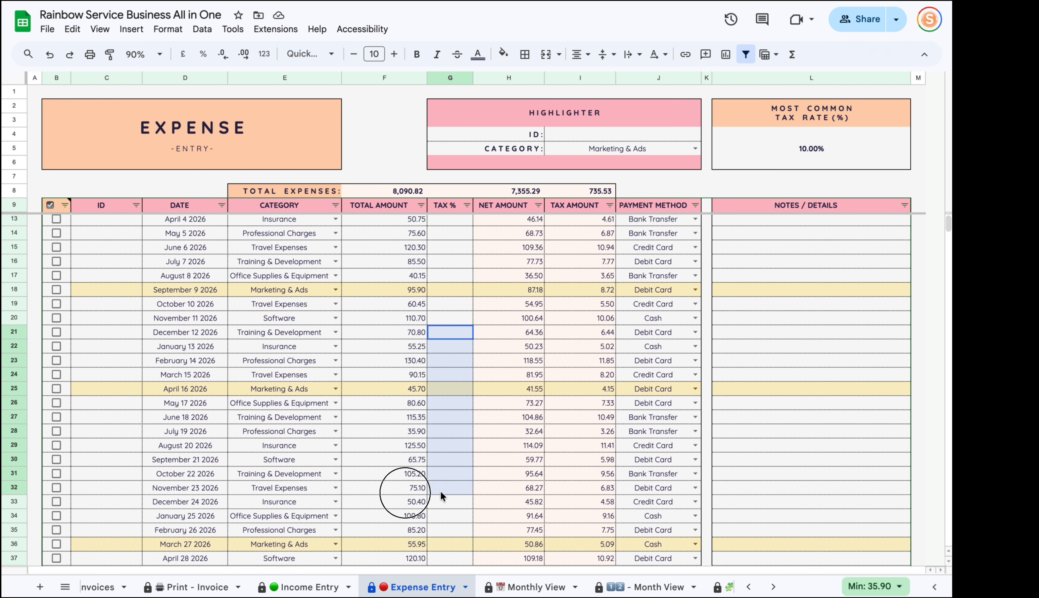
left_click_drag(573, 261, 581, 501)
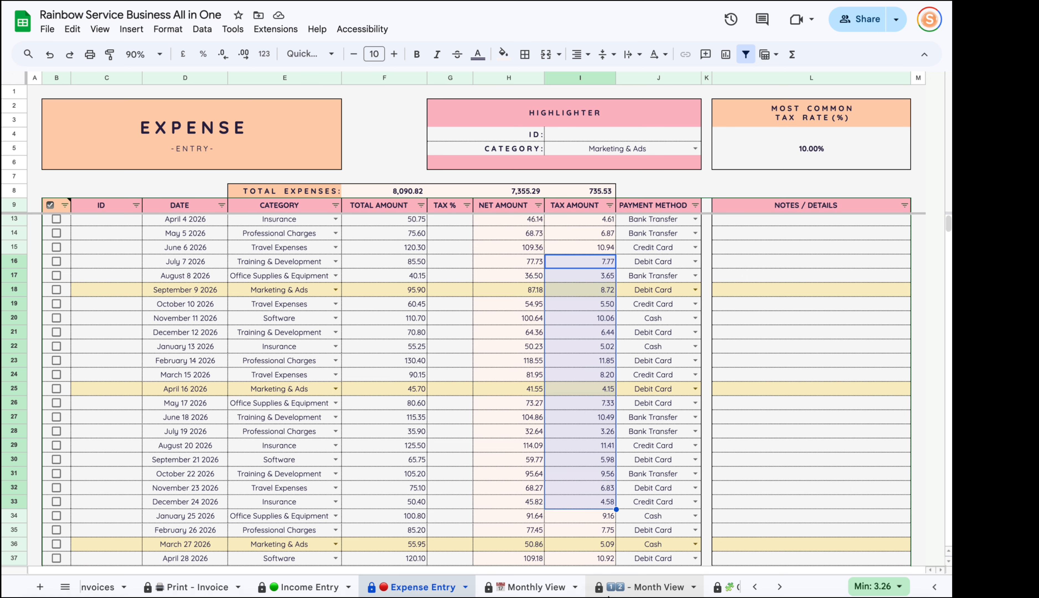
left_click_drag(500, 288, 590, 474)
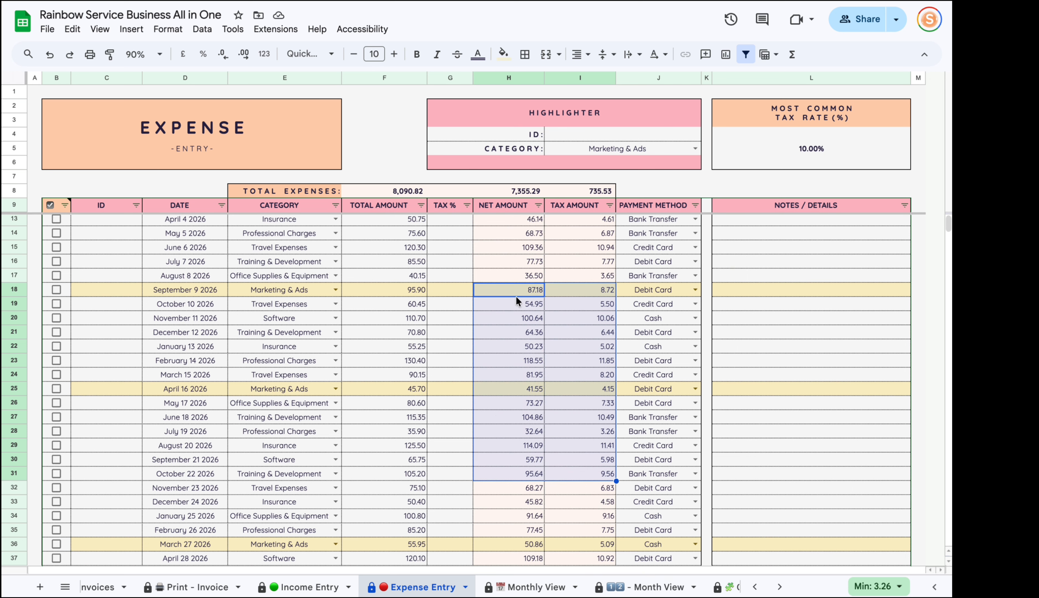
left_click(499, 432)
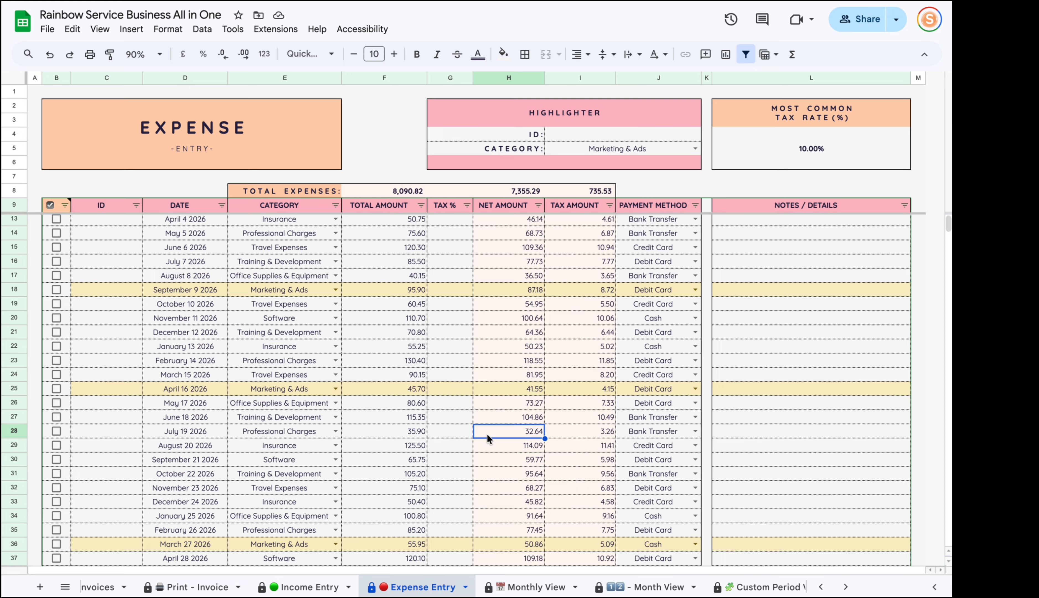
left_click(645, 433)
left_click(802, 433)
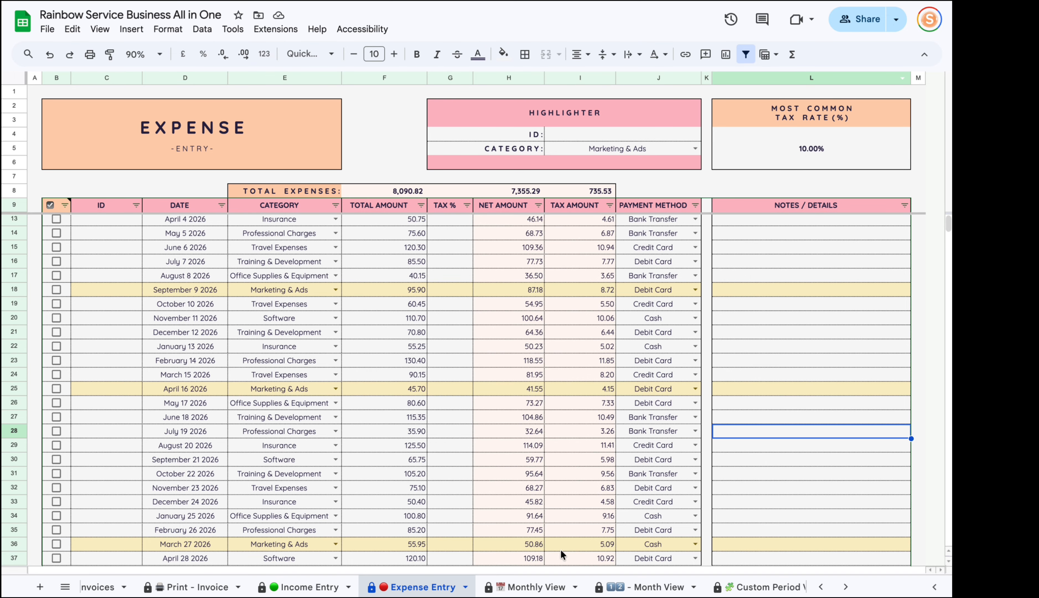
left_click(325, 584)
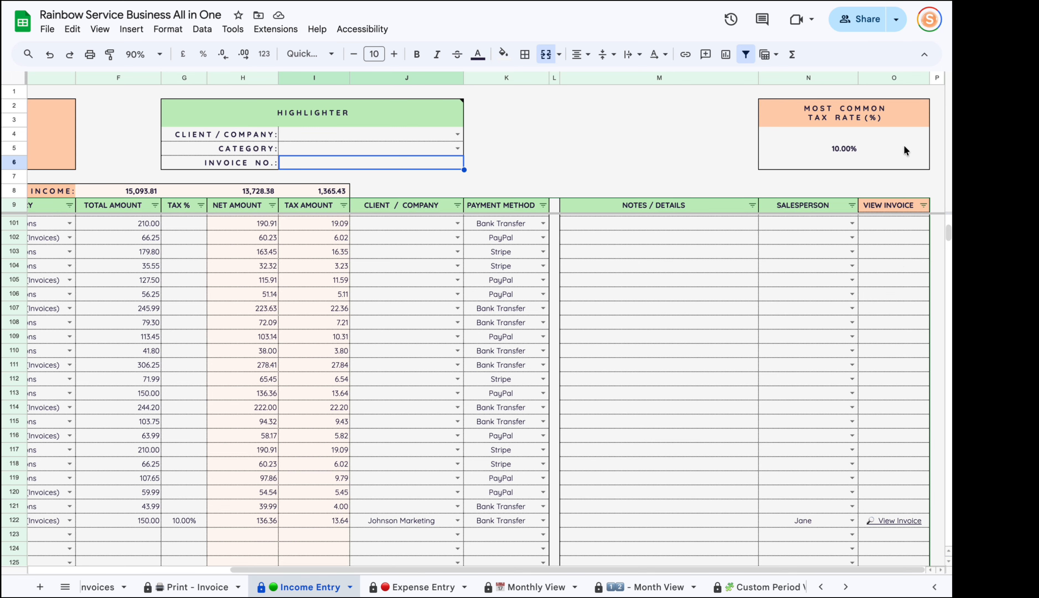
left_click(414, 584)
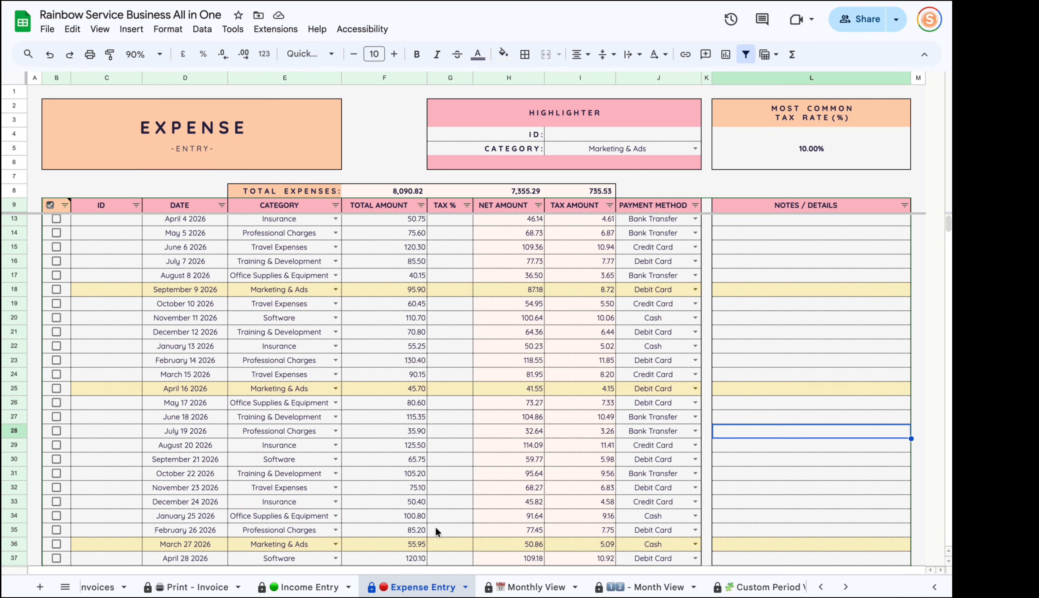
left_click(846, 140)
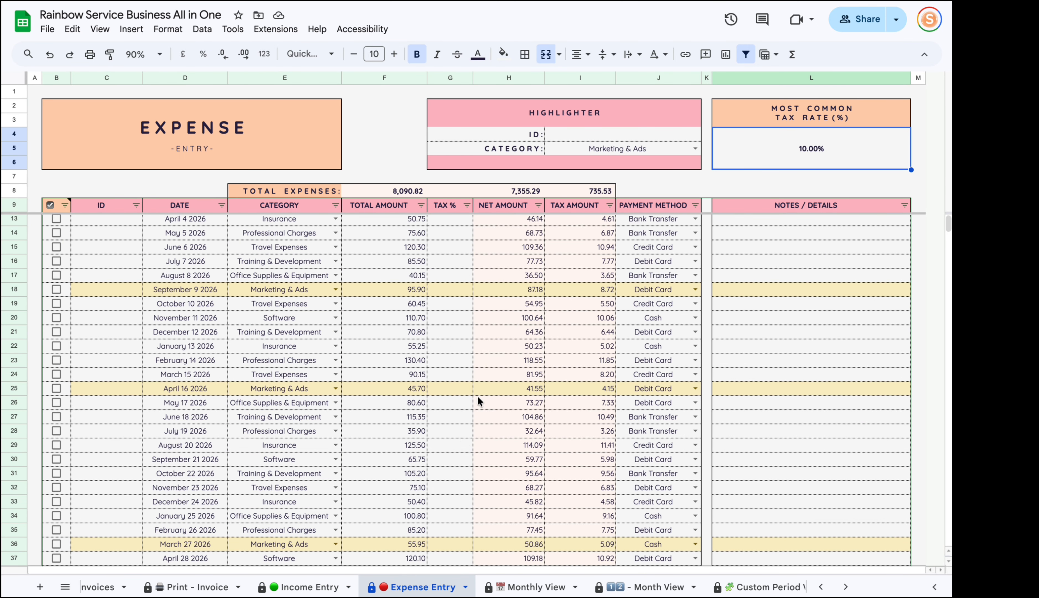
Clear Expense Entry's most common tax rate and confirm Income Entry's rate at 0%.
scroll(452, 419, "up", 1)
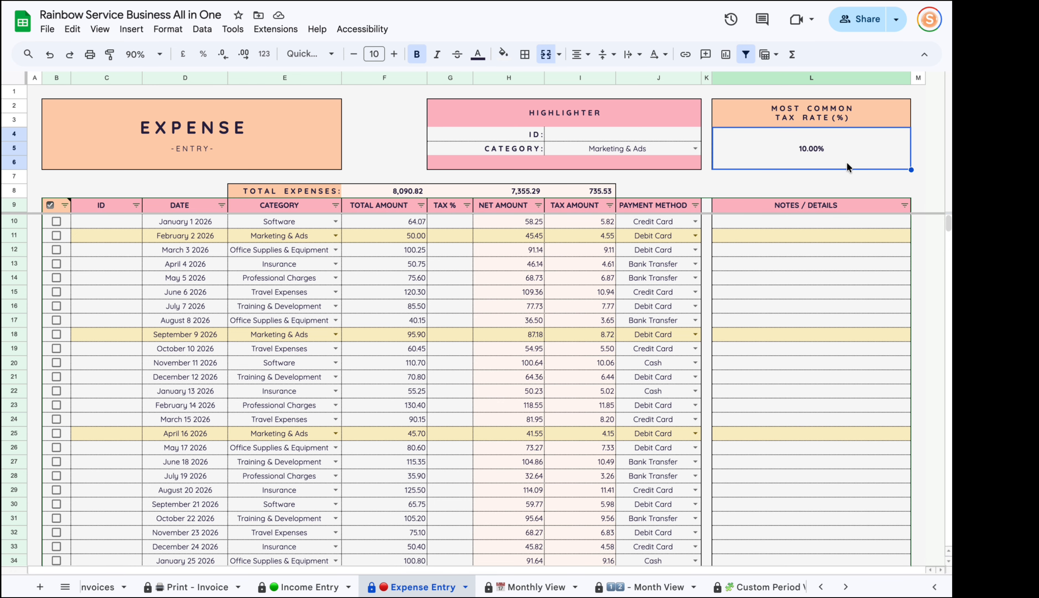
key("Delete")
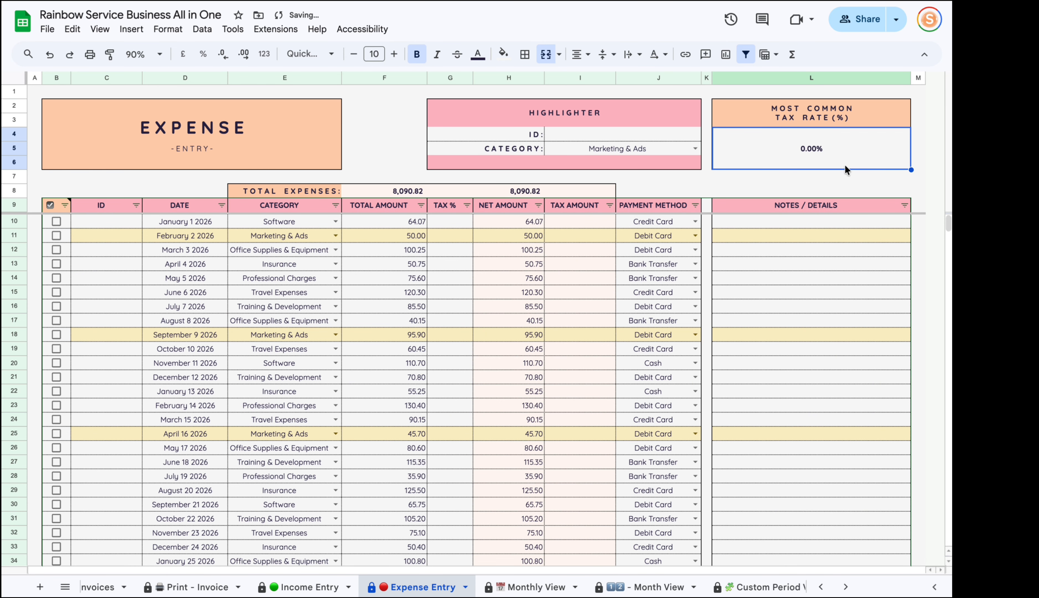
left_click(309, 587)
double_click(795, 144)
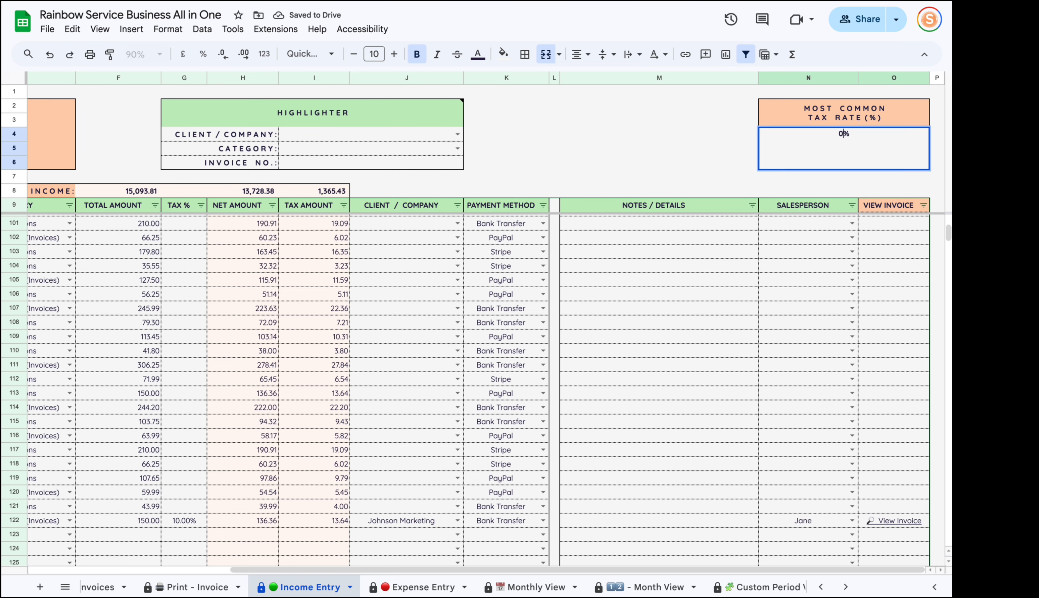
key("Return")
left_click(419, 586)
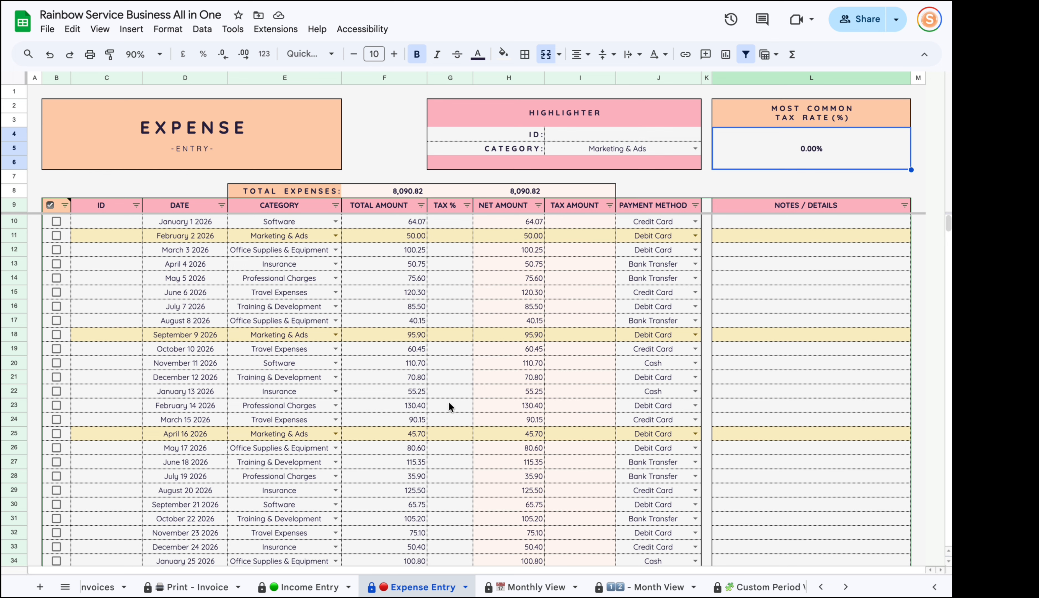
Try 10% and 0% on the March 15 expense's tax rate, then clear it.
left_click(447, 420)
type("1")
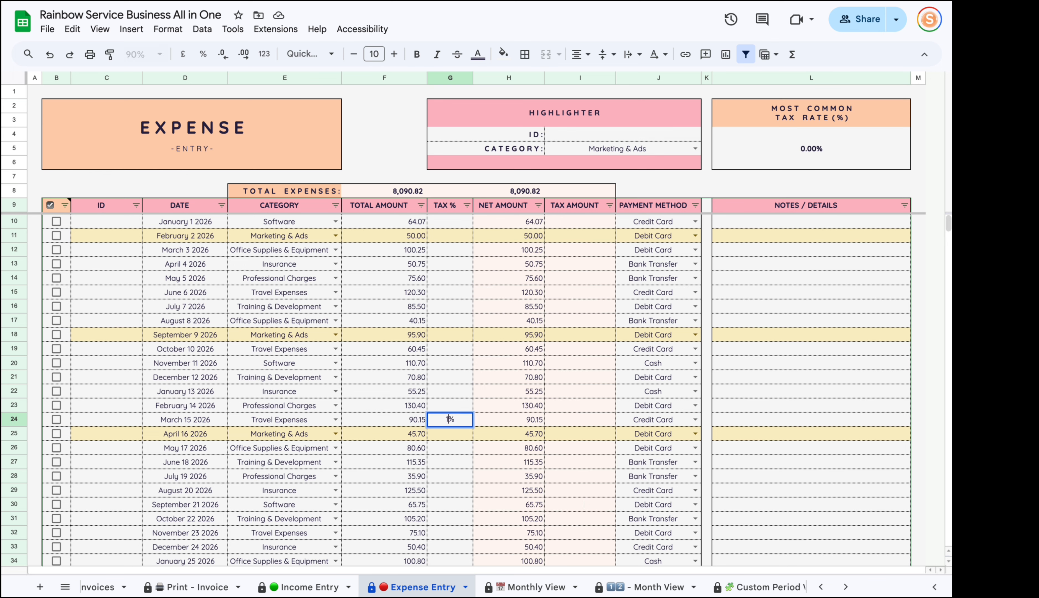
type("0")
key("Return")
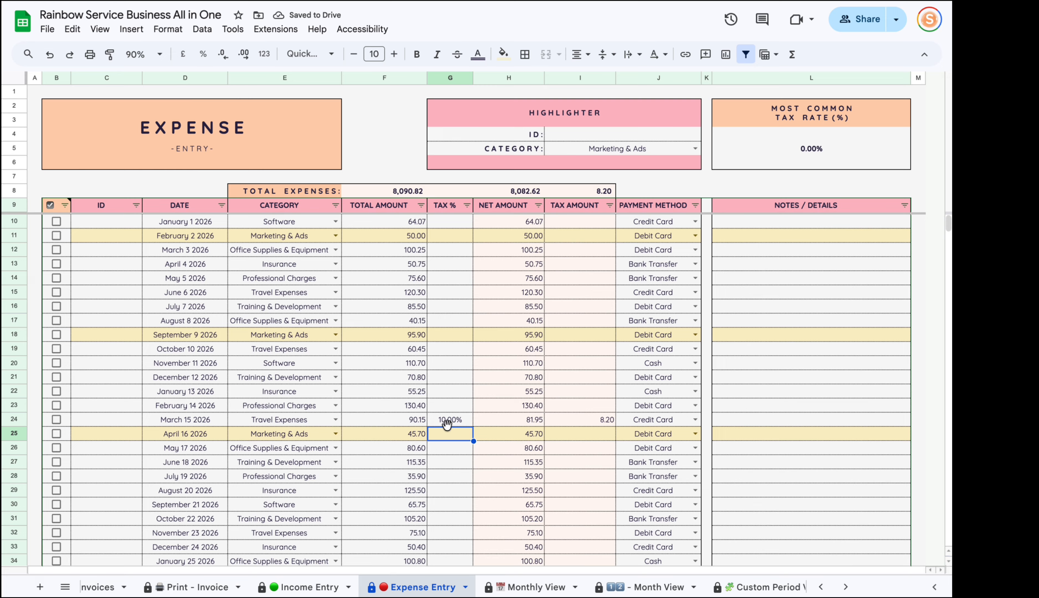
left_click(439, 419)
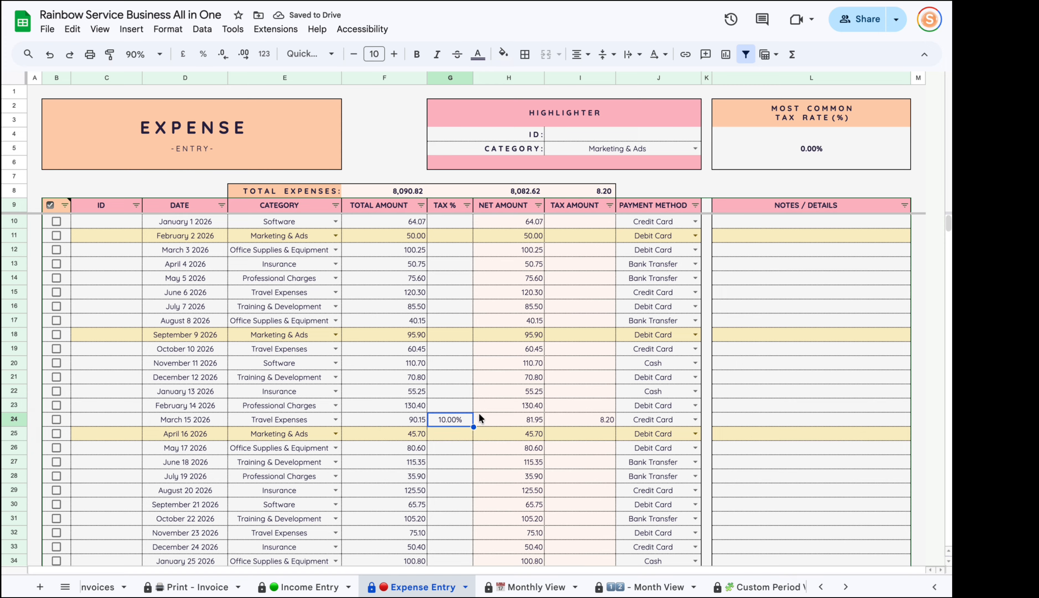
type("0")
key("Return")
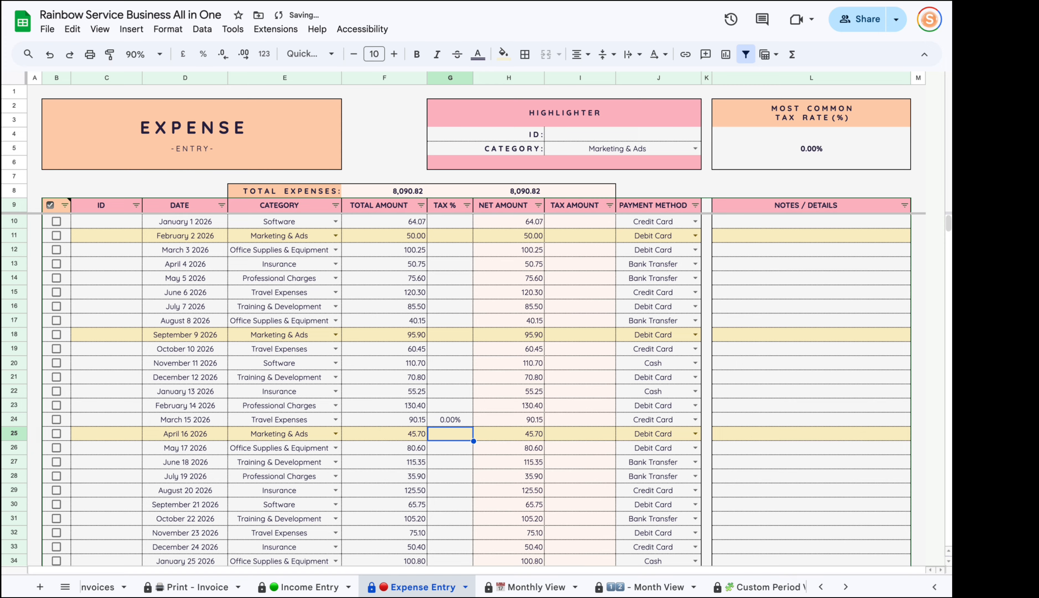
left_click(453, 419)
key("Delete")
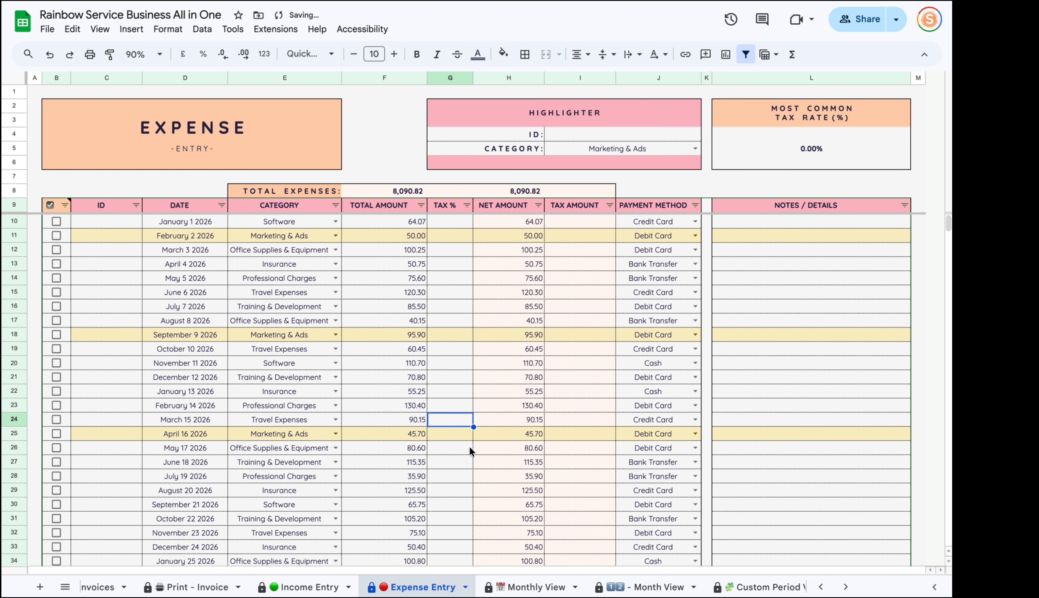
Set the most common tax rate to 10% and the February 14 expense to 0%.
left_click(798, 164)
type("10")
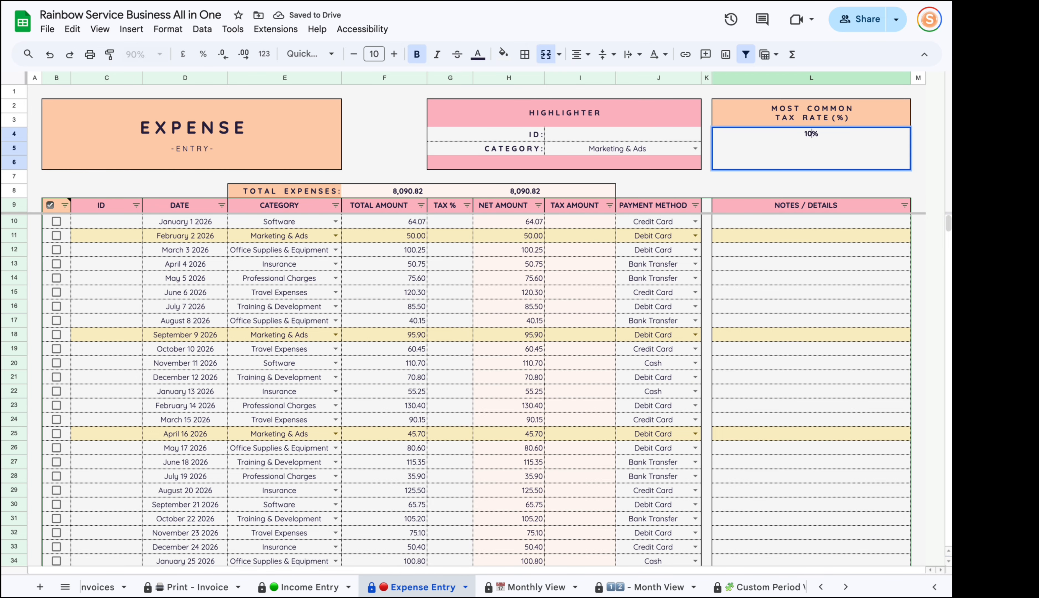
key("Return")
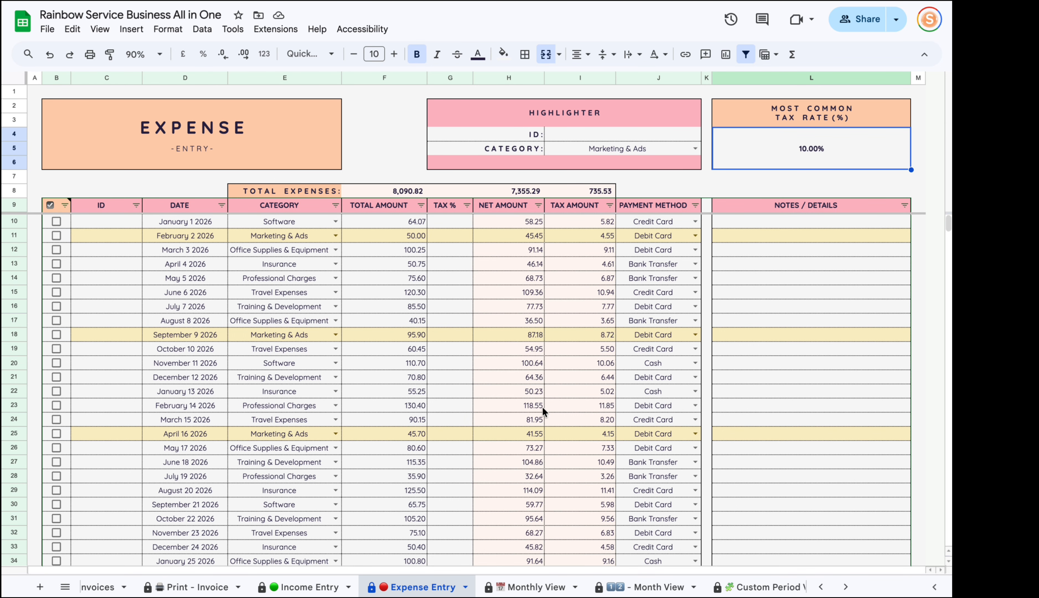
left_click(458, 403)
type("0")
key("Return")
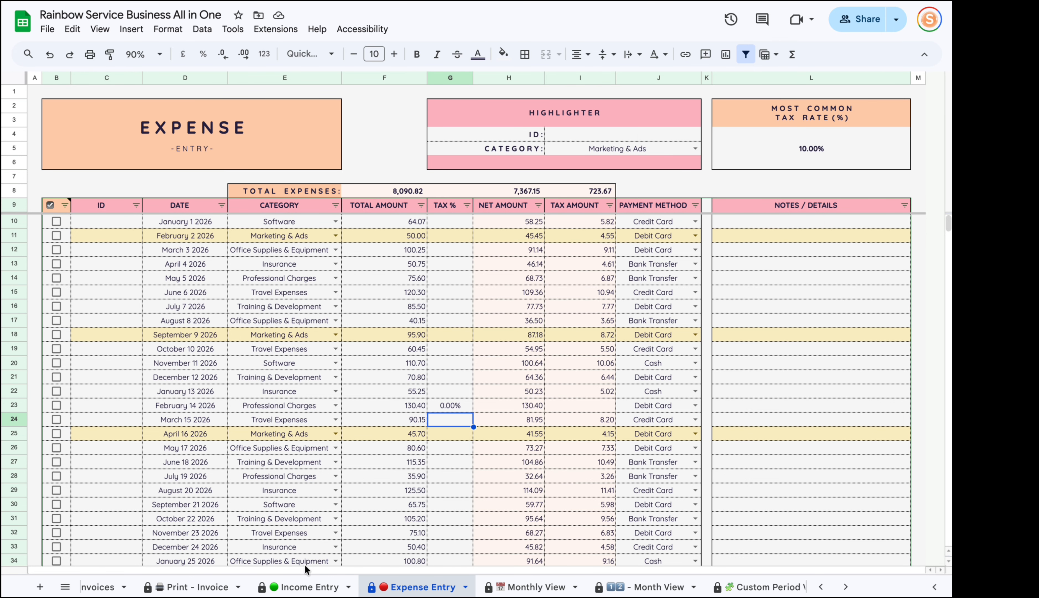
Open the Monthly View dashboard.
left_click(289, 585)
left_click(400, 587)
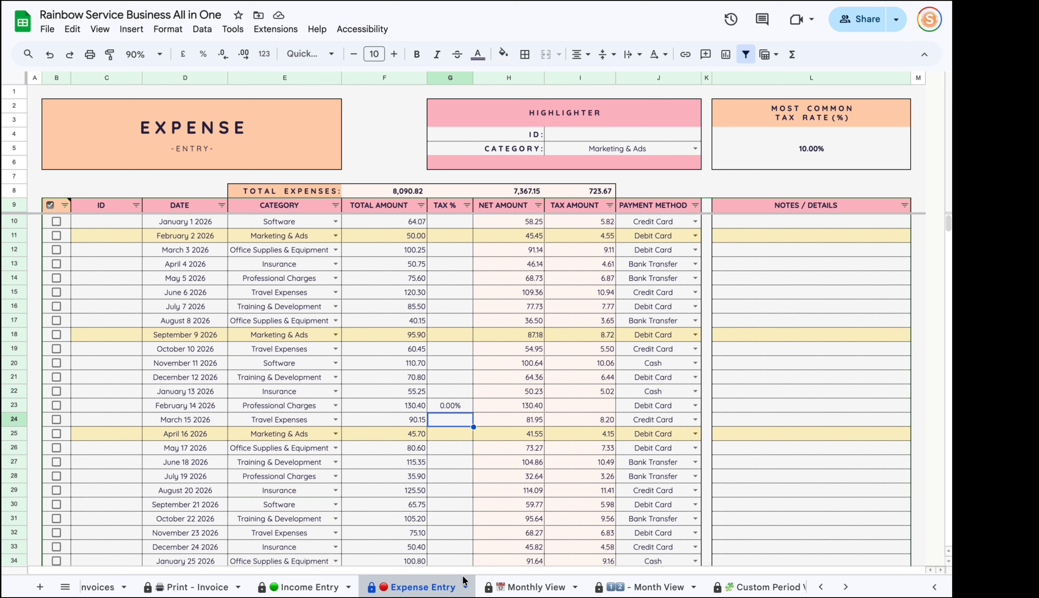
left_click(531, 586)
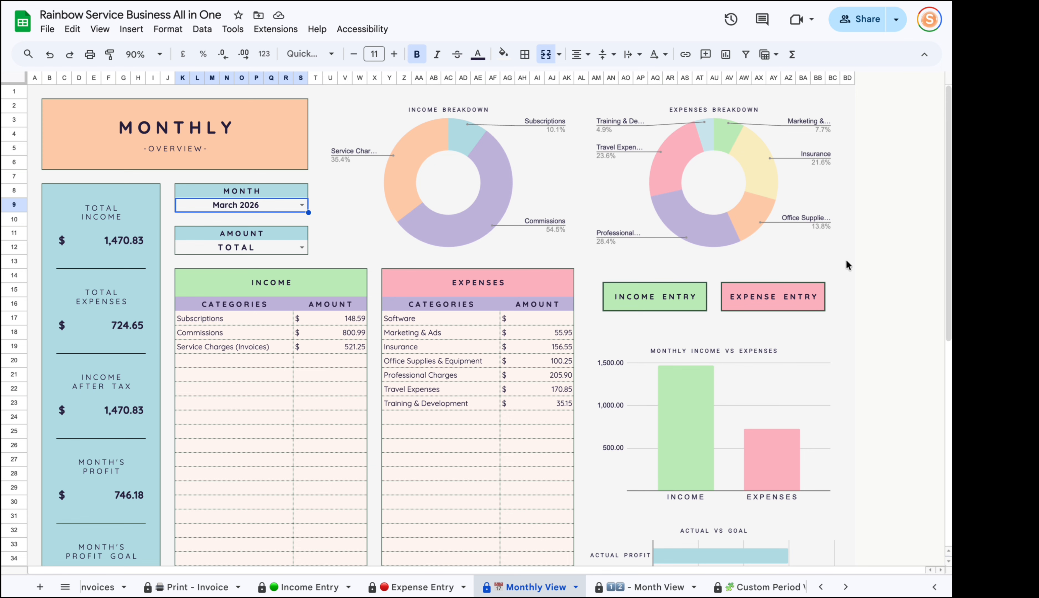
Set Monthly View's MONTH to March 2026 and AMOUNT to NET, then TAX.
scroll(305, 215, "down", 9)
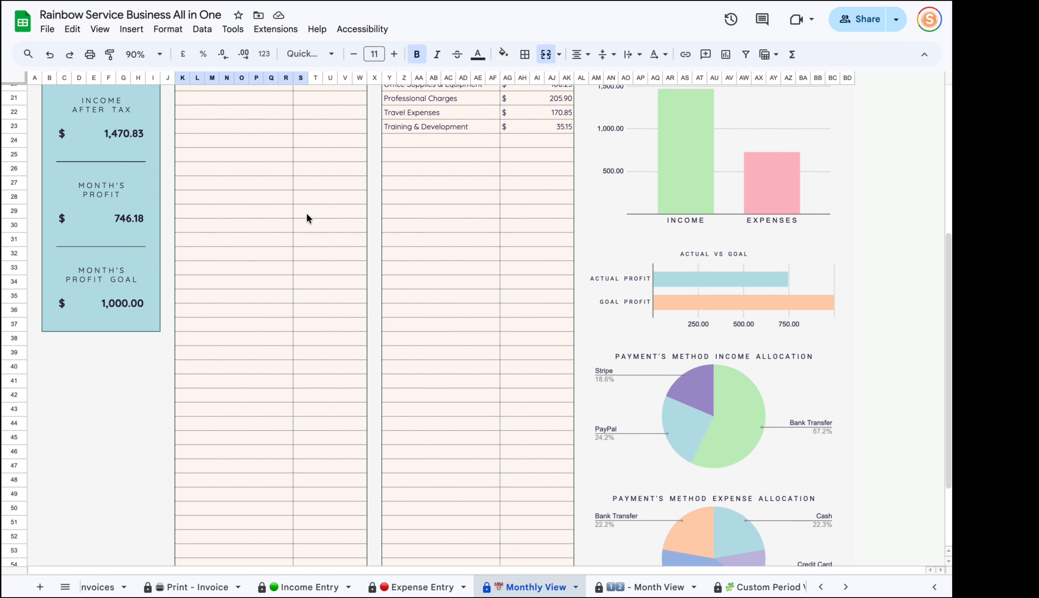
scroll(309, 221, "up", 9)
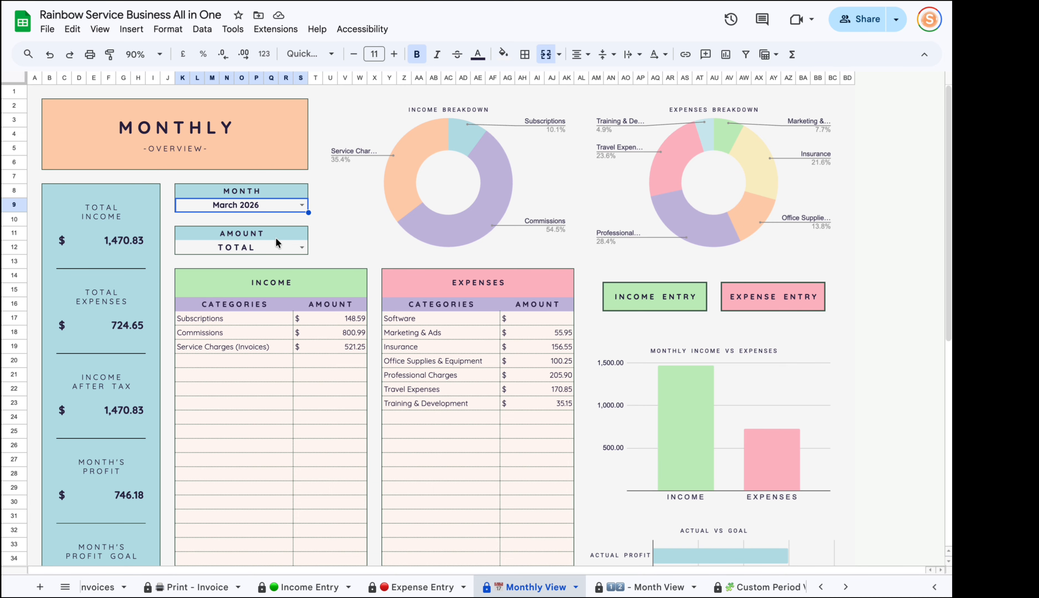
left_click(301, 205)
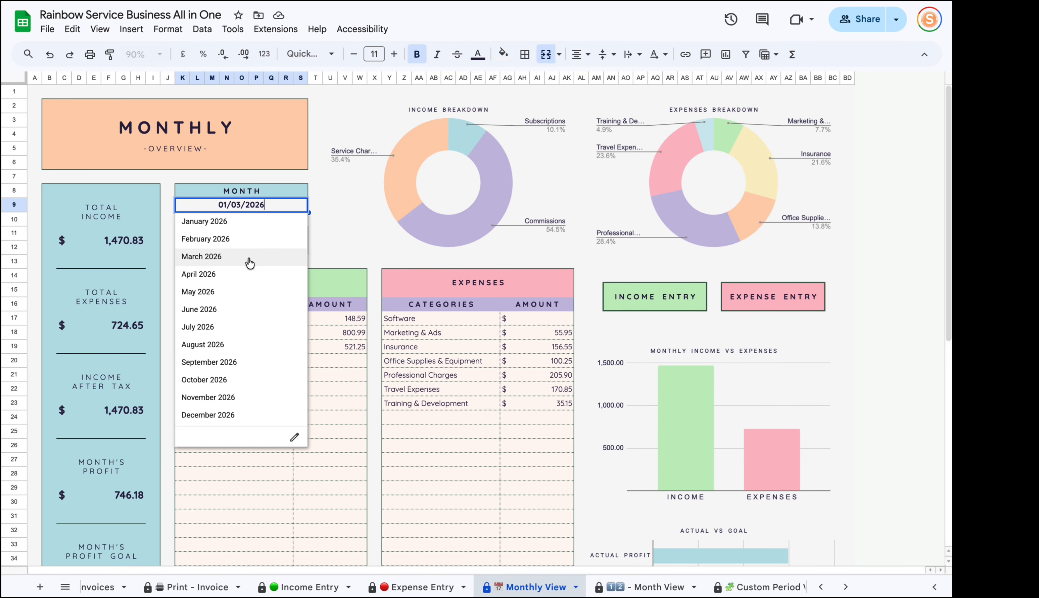
left_click(241, 257)
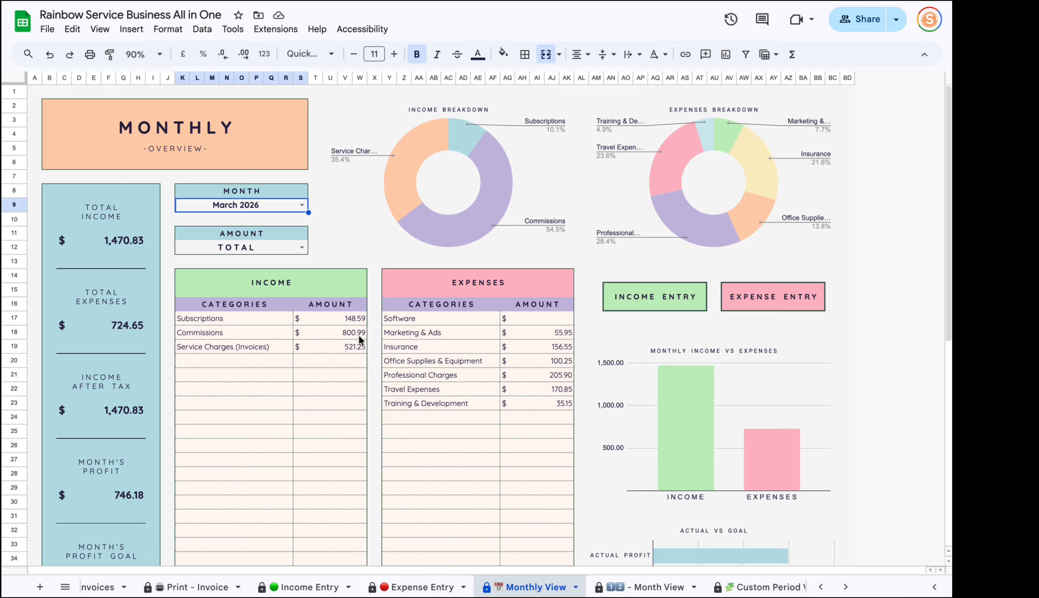
left_click(300, 248)
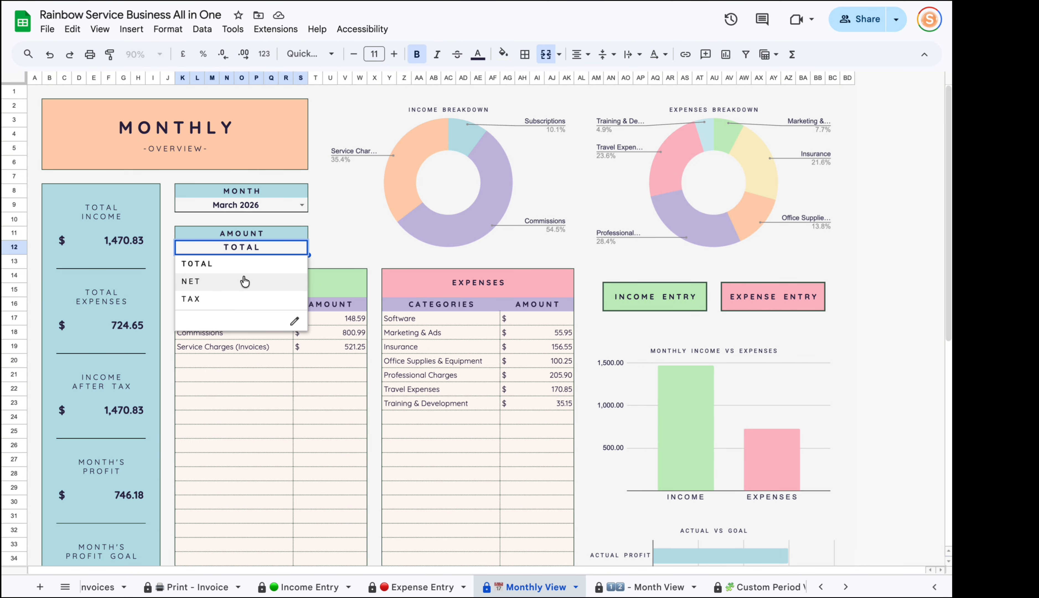
left_click(193, 281)
left_click(301, 248)
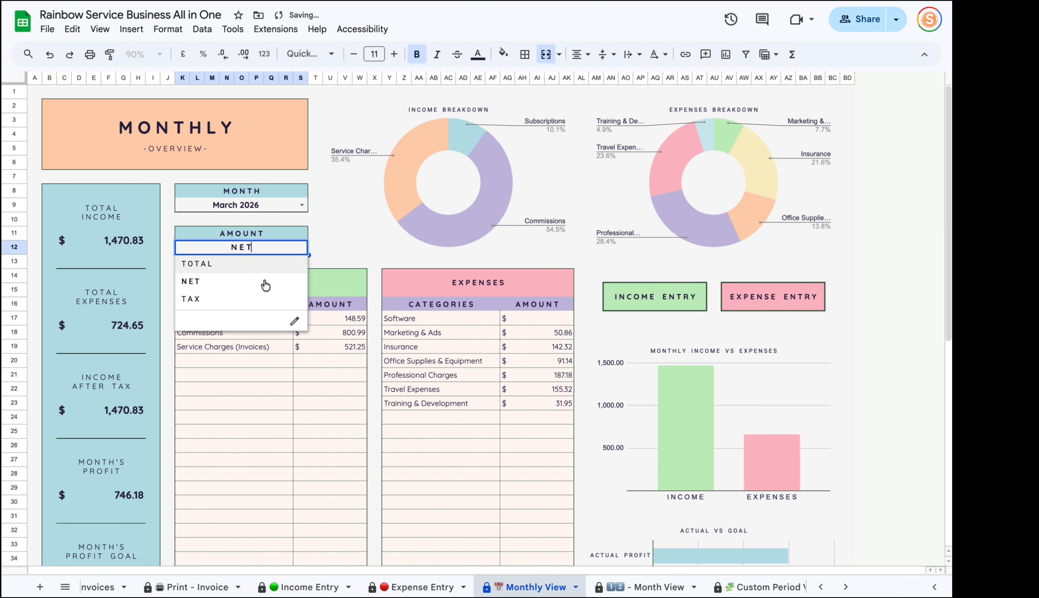
left_click(246, 299)
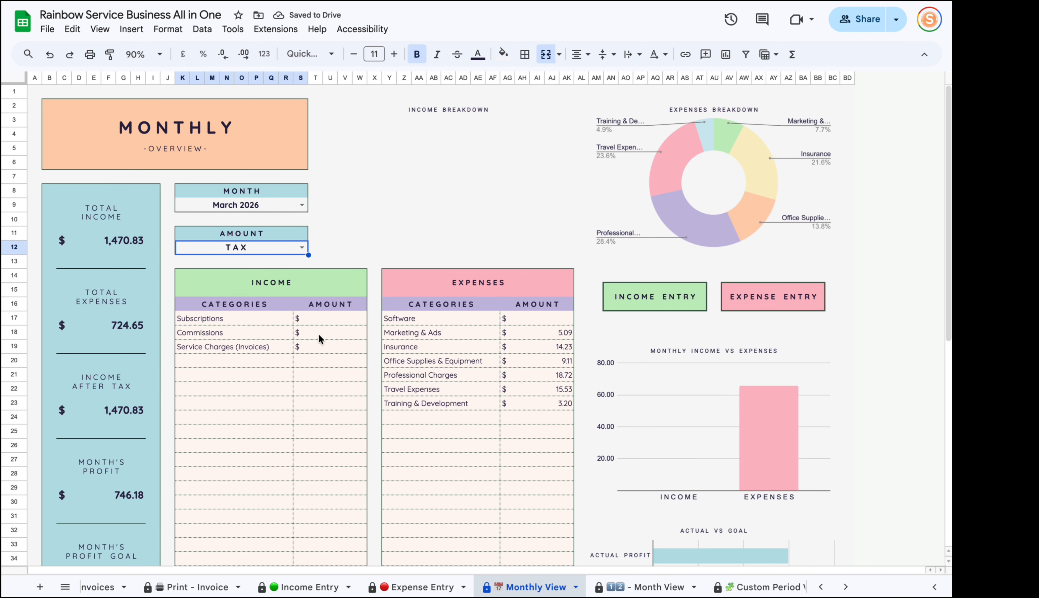
left_click(314, 585)
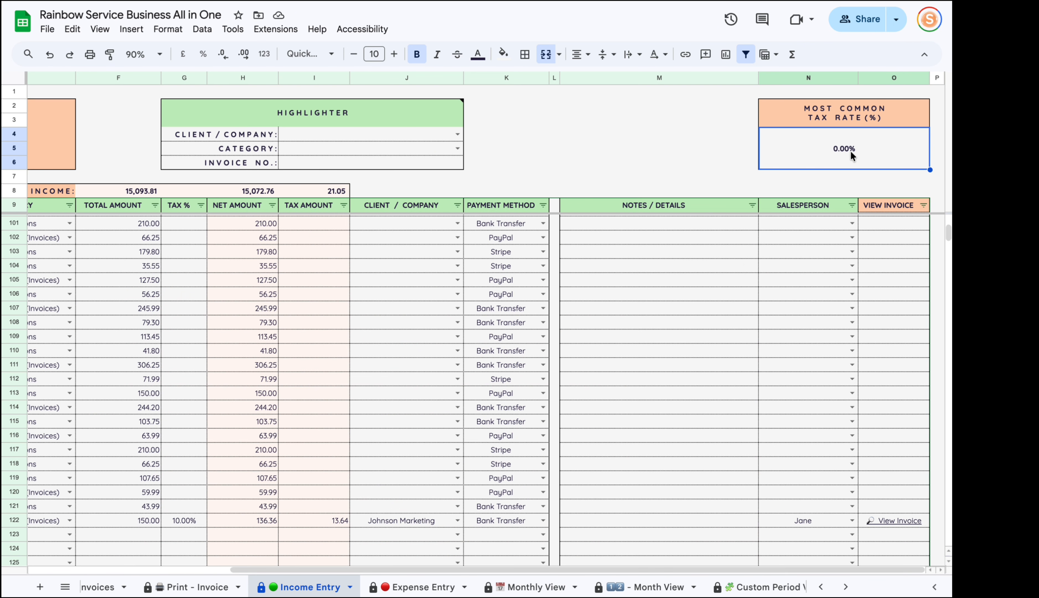
Dismiss Income Entry's merged-cell error so the 10% rate recalculates, then return to Monthly View.
left_click(577, 586)
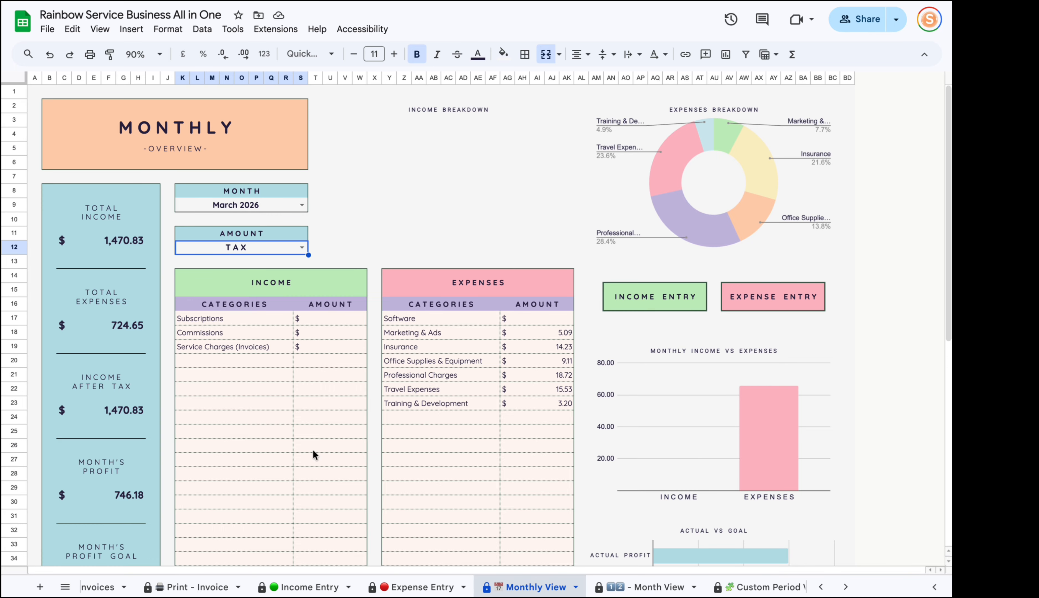
left_click(313, 586)
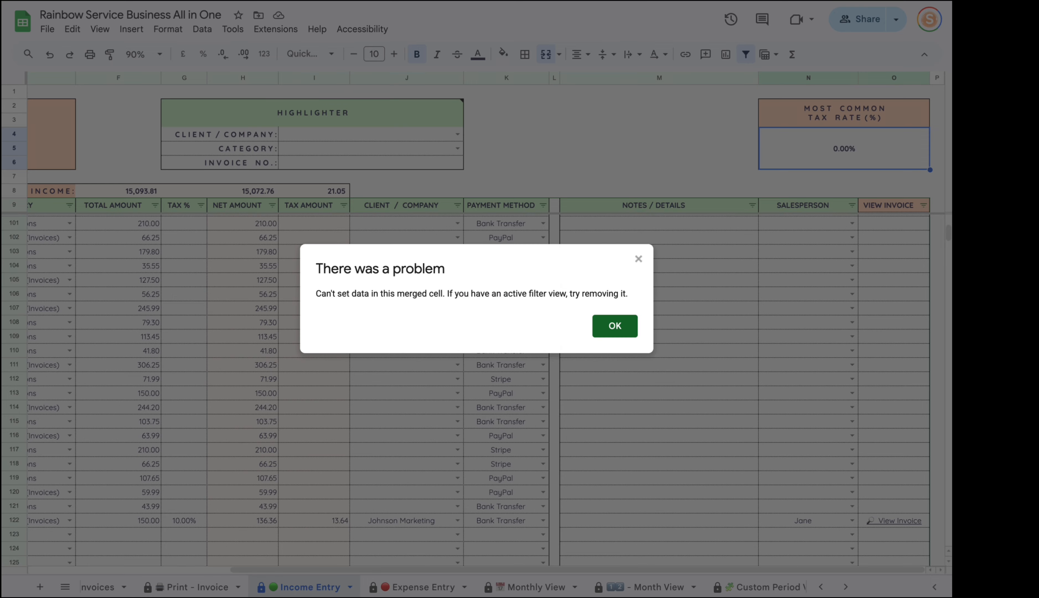
left_click(605, 330)
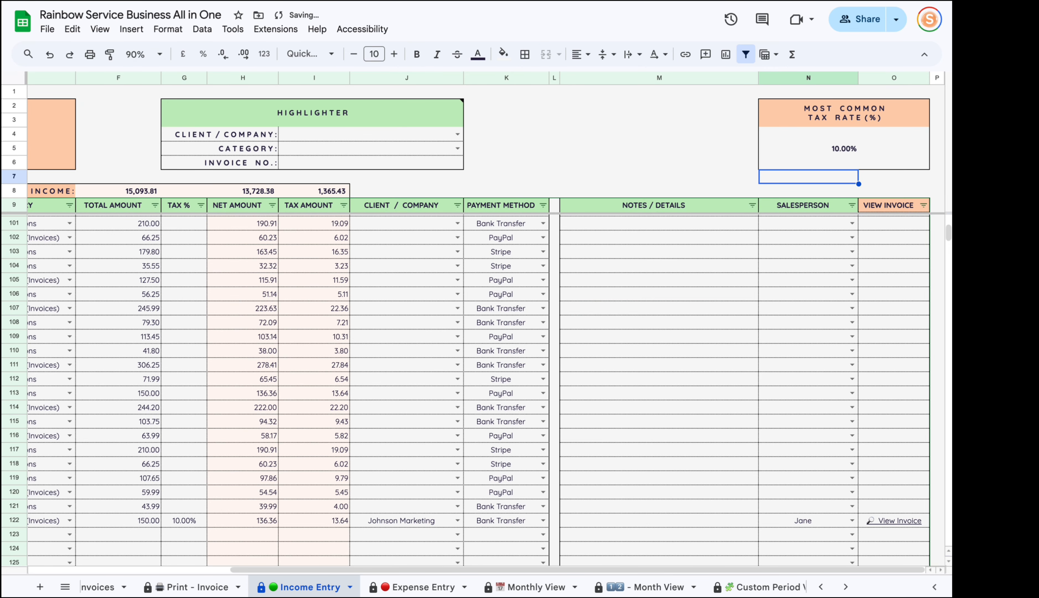
scroll(194, 371, "up", 15)
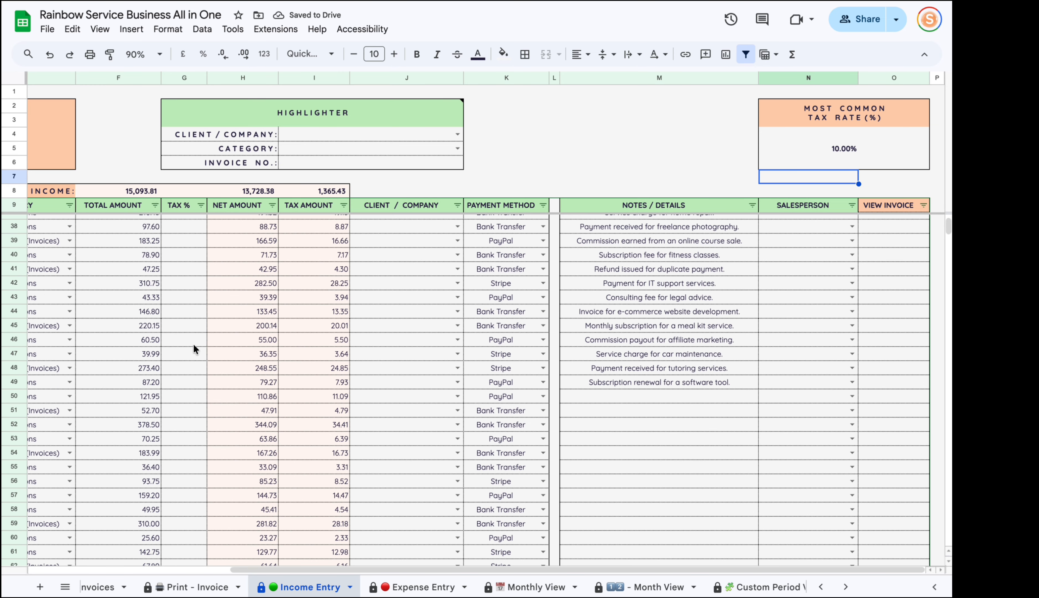
scroll(152, 370, "up", 7)
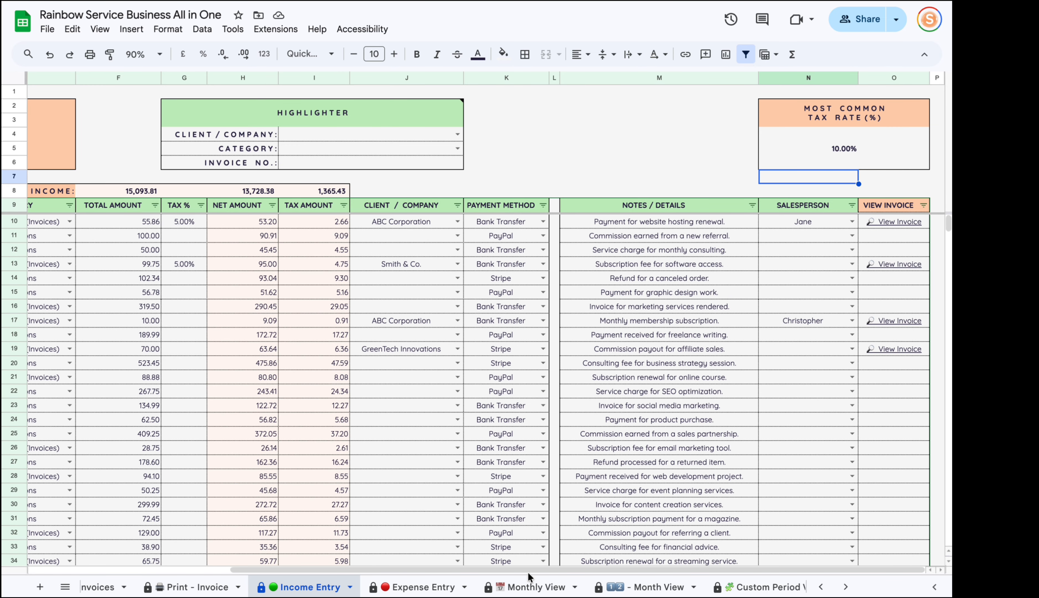
left_click(530, 581)
left_click_drag(350, 321, 352, 389)
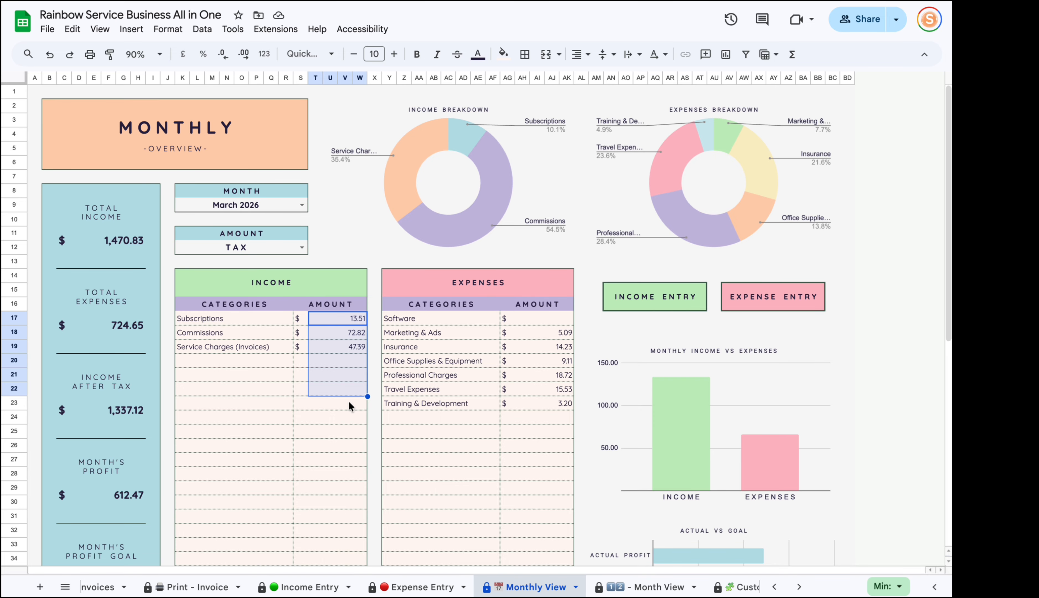
Set Monthly View's AMOUNT back to TOTAL and MONTH to February 2026.
left_click(302, 245)
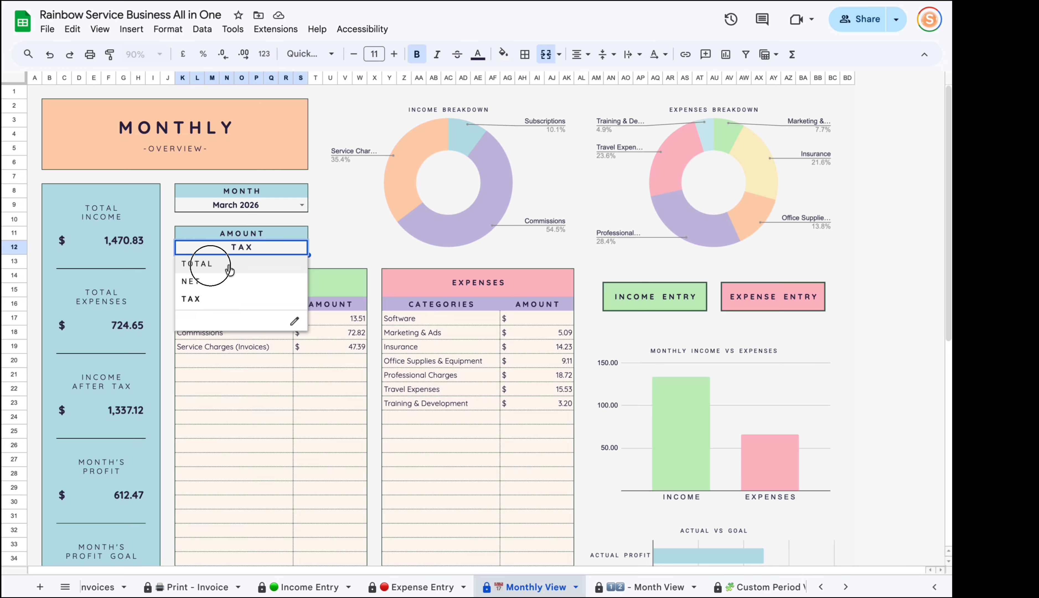
left_click(263, 263)
double_click(295, 203)
left_click(208, 239)
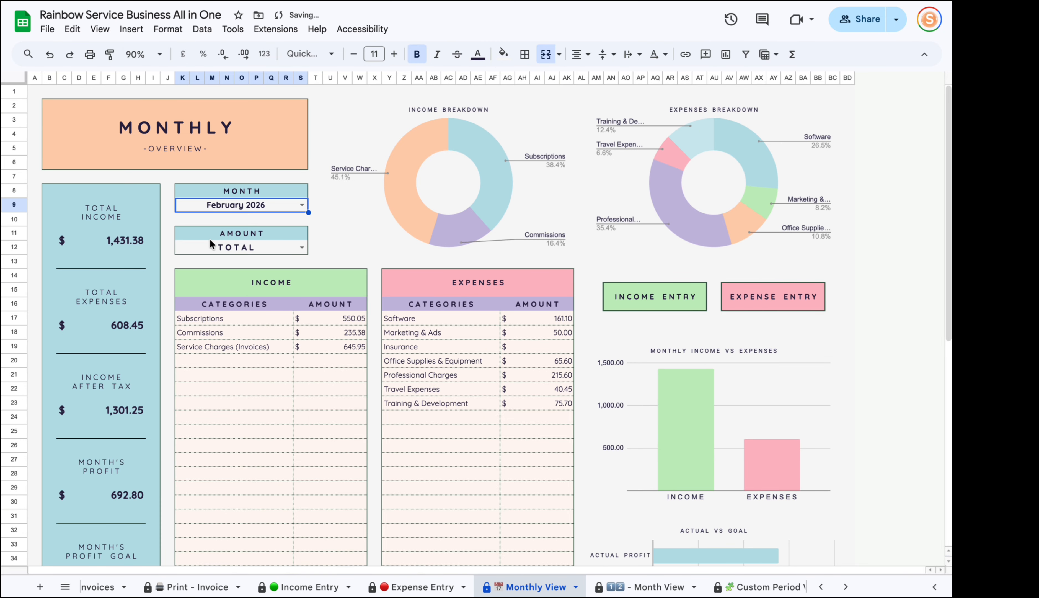
left_click(292, 243)
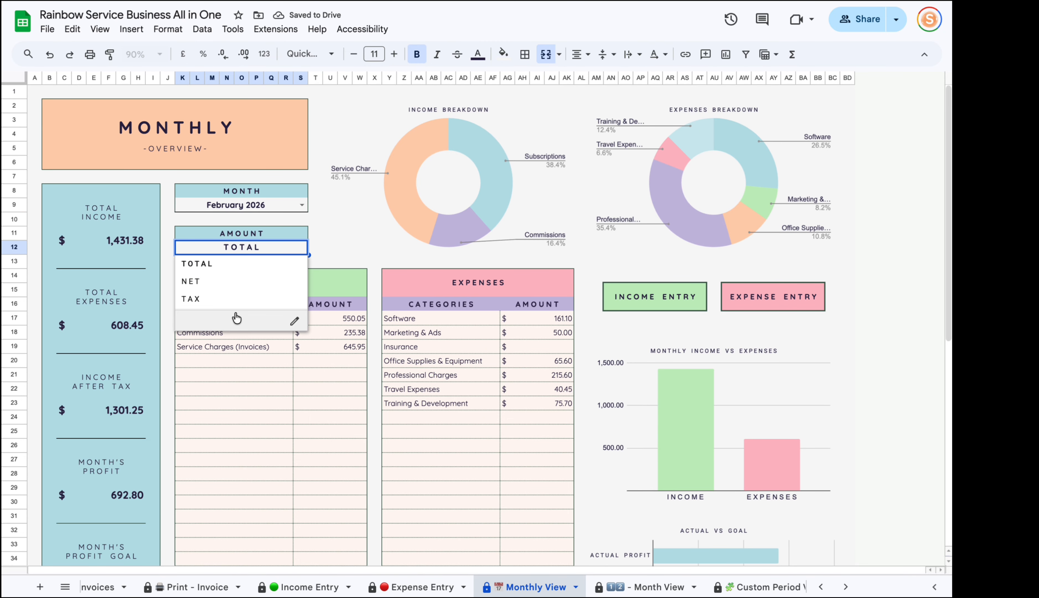
left_click(311, 432)
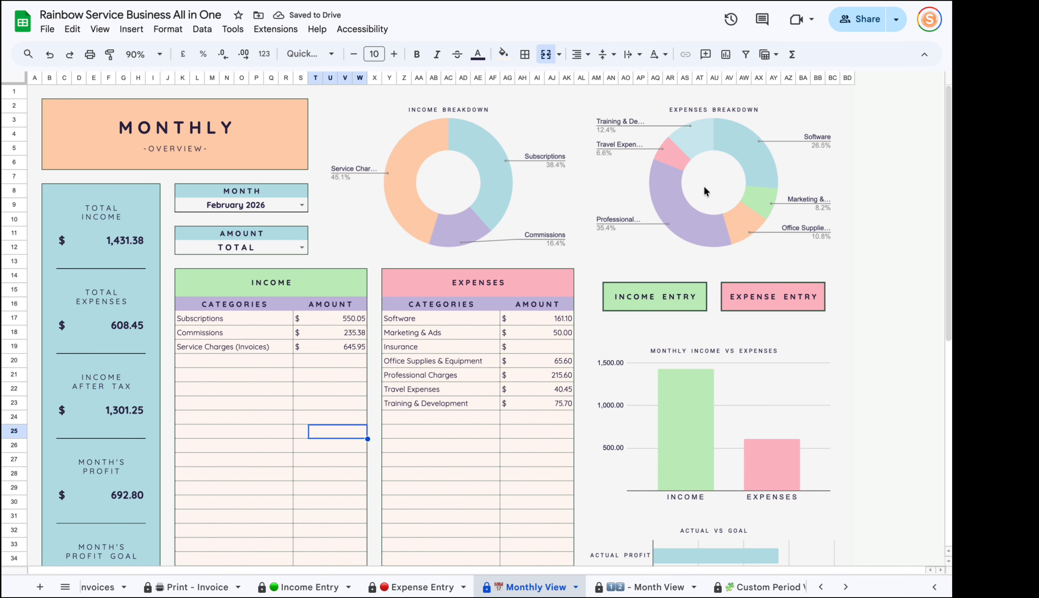
Select the Total Income and Month's Profit figures and inspect the profit formula.
scroll(794, 300, "down", 5)
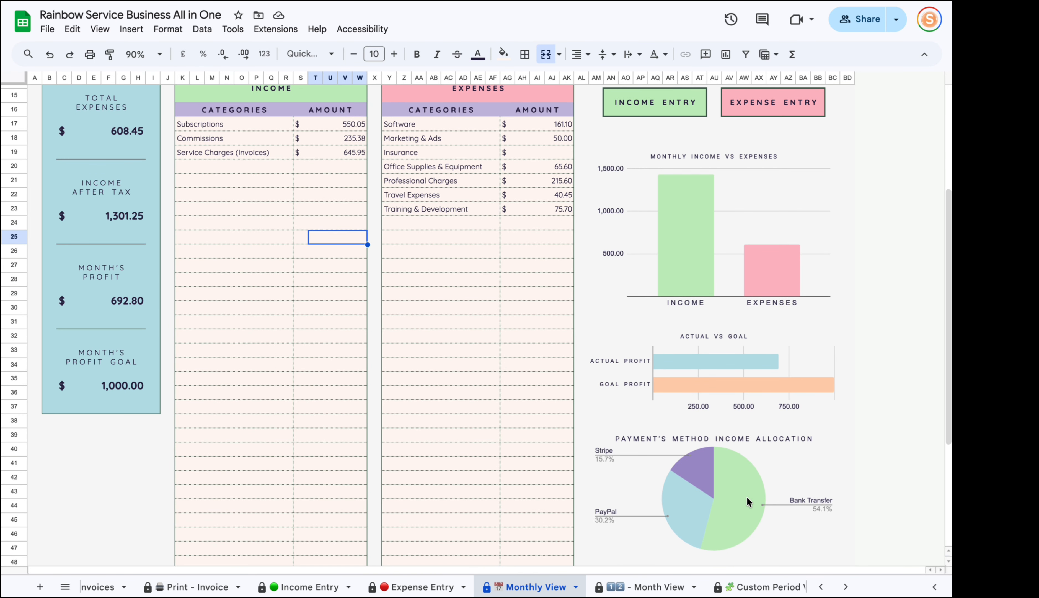
scroll(746, 495, "up", 5)
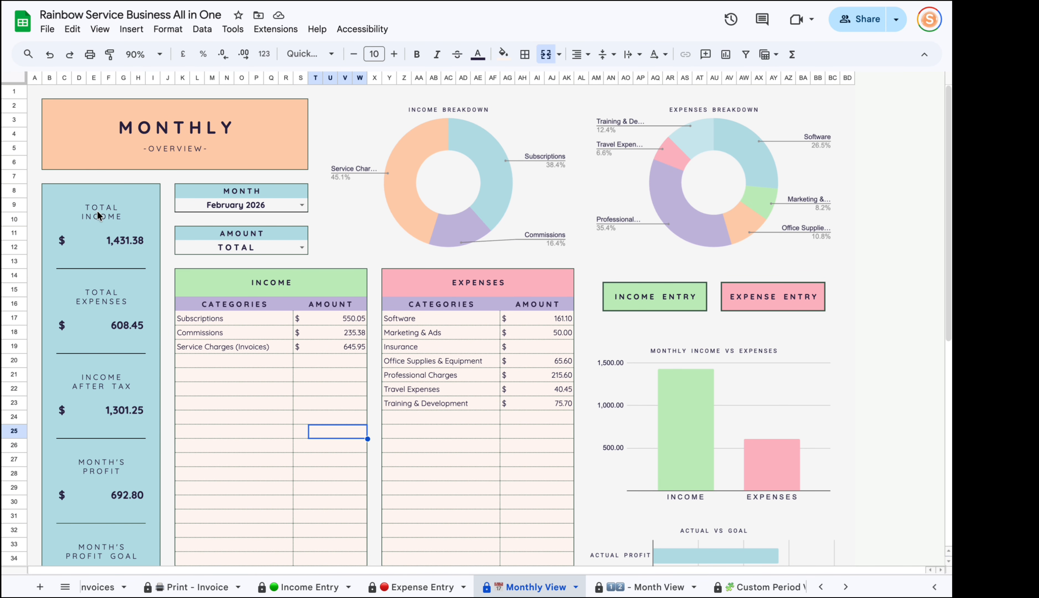
left_click_drag(97, 209, 105, 493)
scroll(105, 493, "down", 1)
scroll(104, 489, "down", 1)
left_click(301, 415)
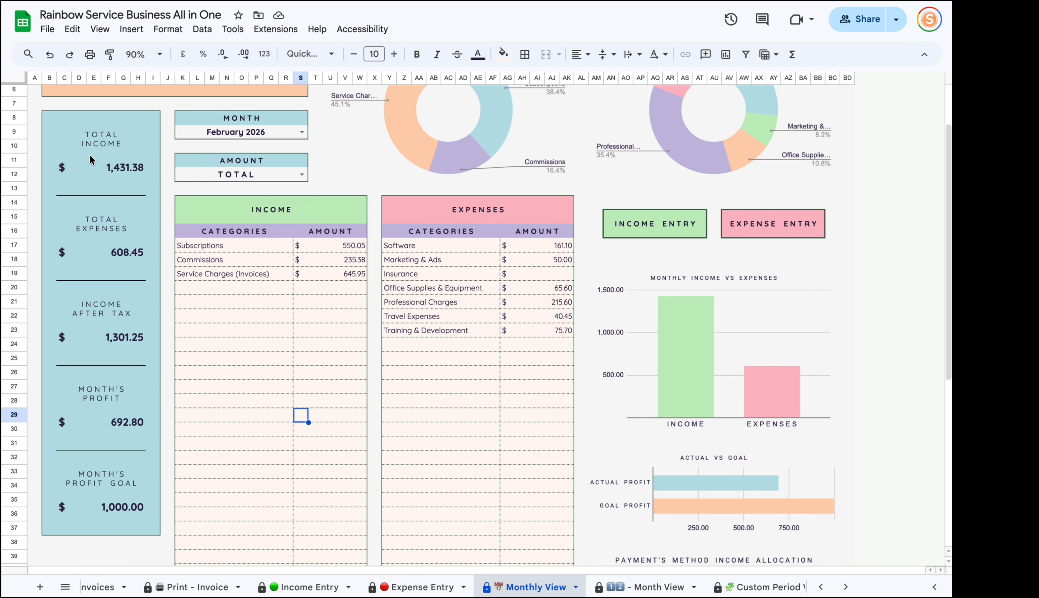
left_click(127, 181)
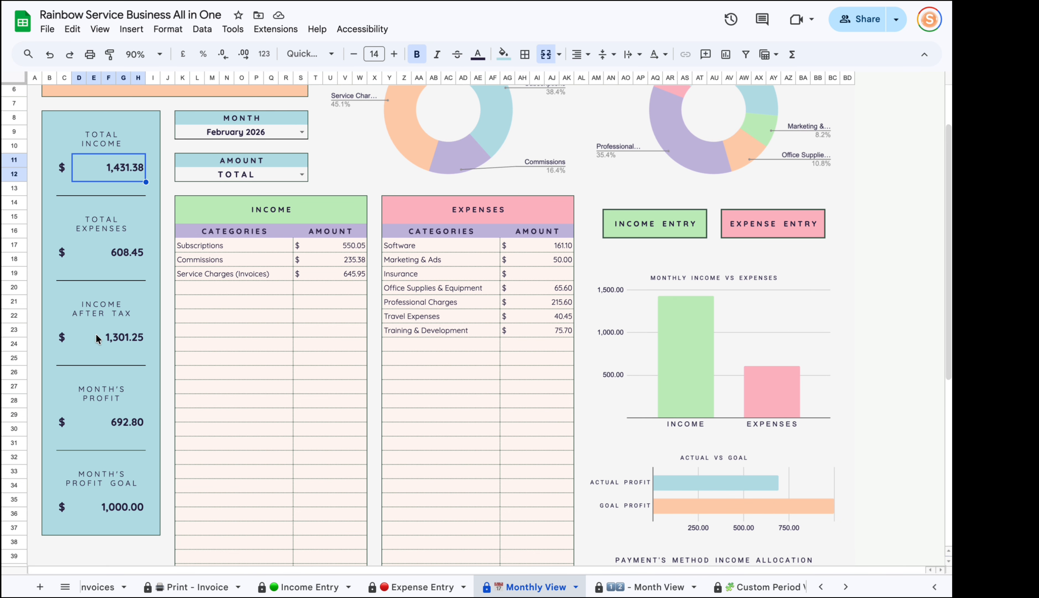
left_click(102, 419)
double_click(97, 423)
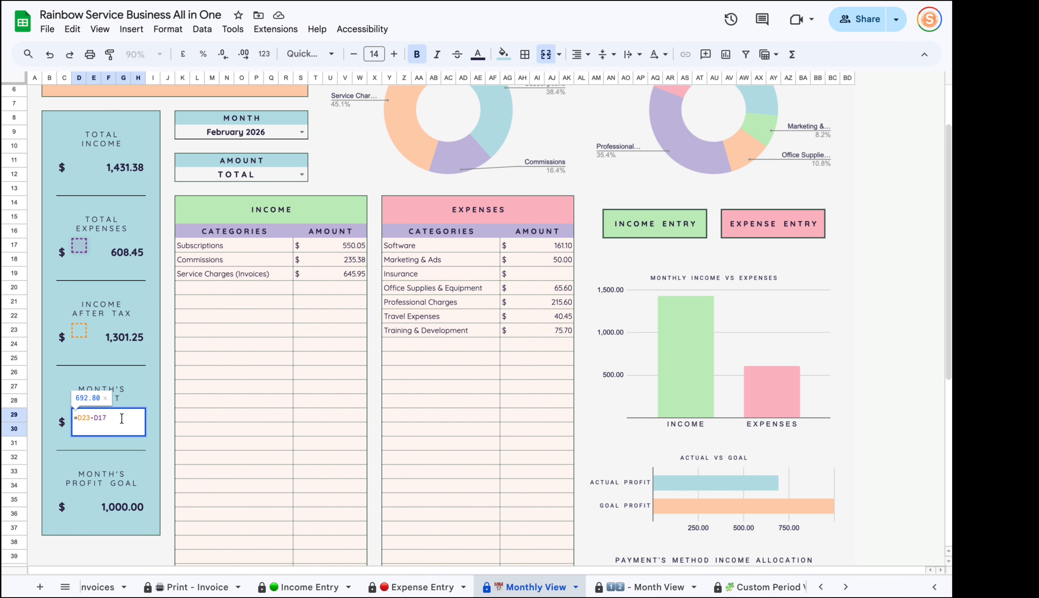
key("Escape")
Check Income After Tax, Total Expenses of 608.45 and the 1,000.00 Month's Profit Goal.
left_click(121, 338)
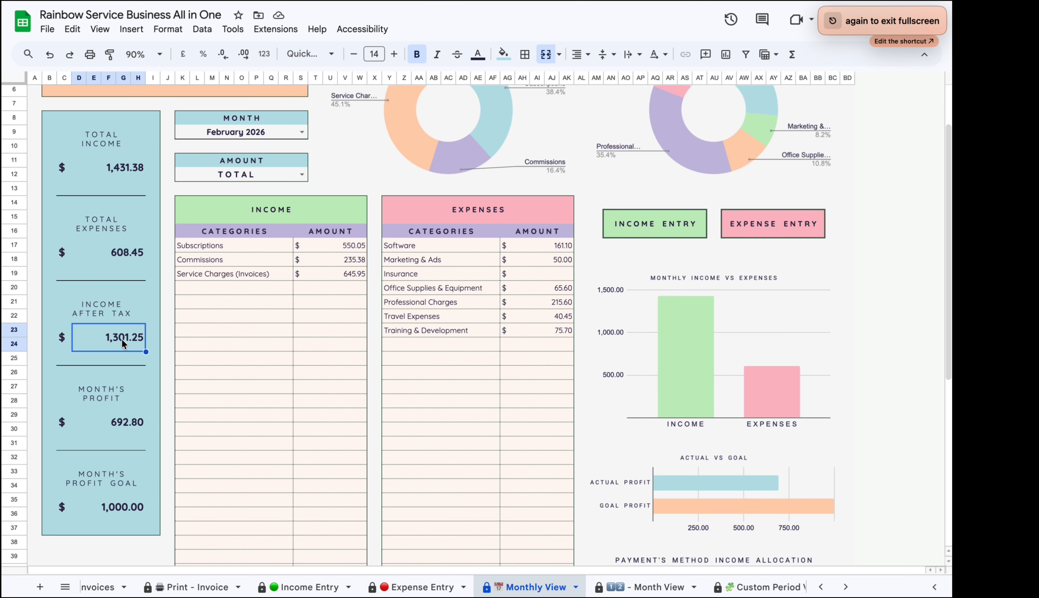
left_click(117, 251)
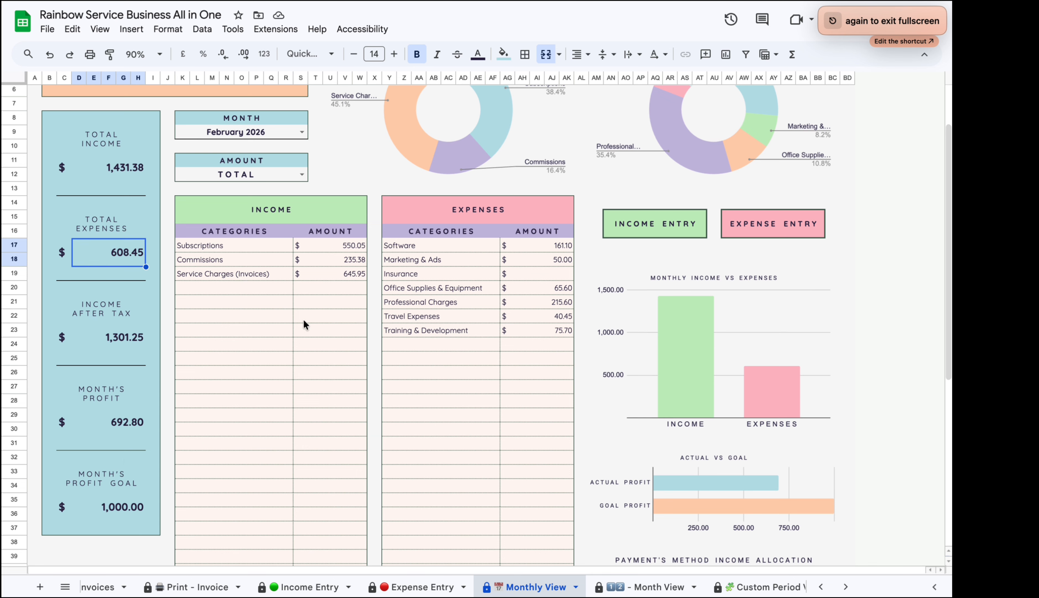
left_click(124, 511)
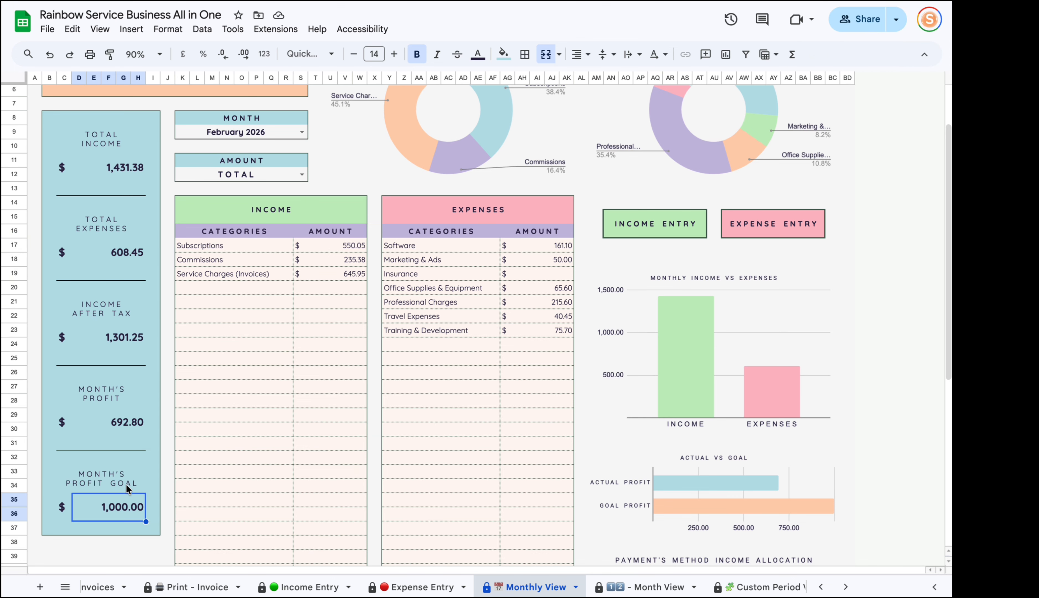
scroll(233, 585, "up", 10)
Review the Setup Page's categories and monthly profit goals.
left_click(295, 586)
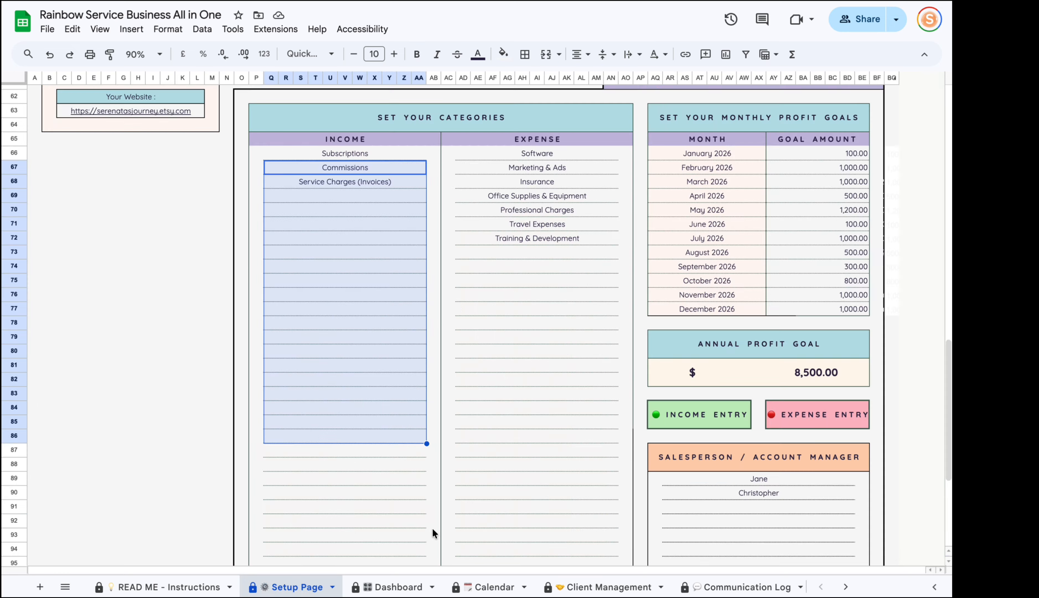
scroll(431, 528, "down", 2)
scroll(655, 371, "up", 3)
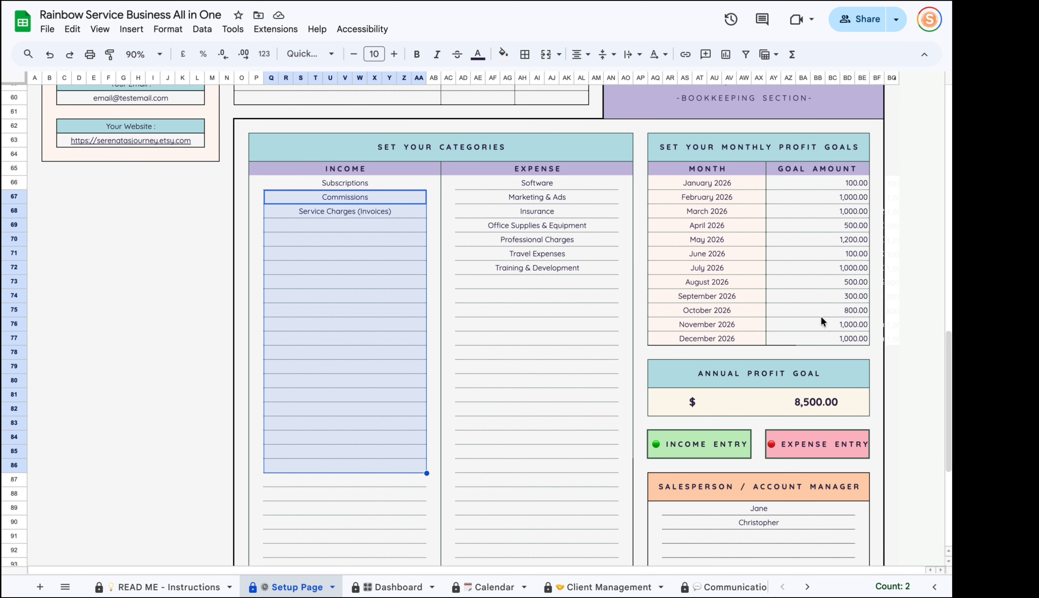
scroll(671, 586, "down", 10)
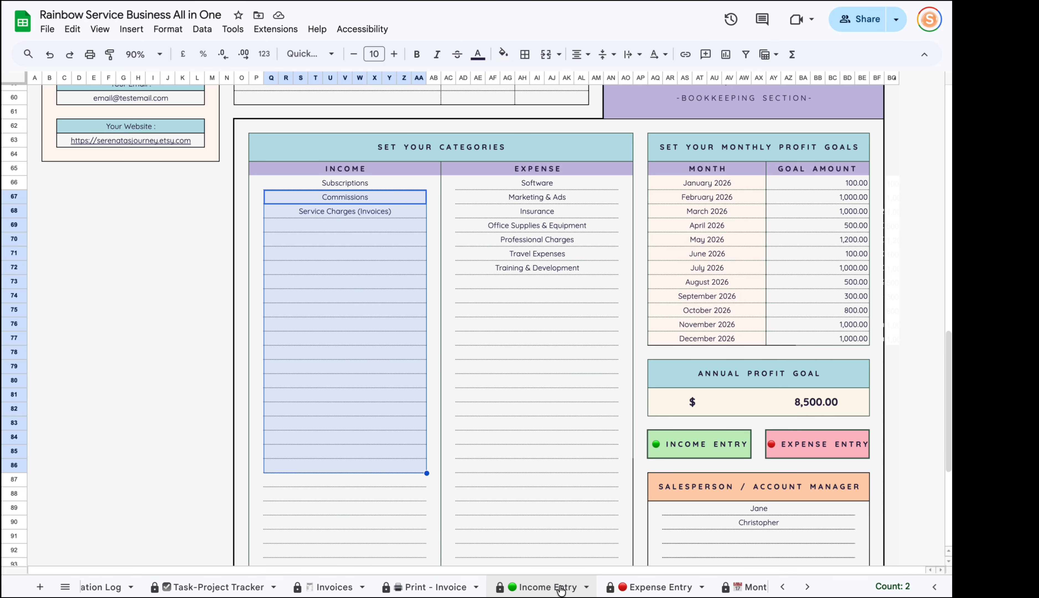
Switch to Monthly View, then to the annual '1|2 - Month View' dashboard.
left_click(748, 586)
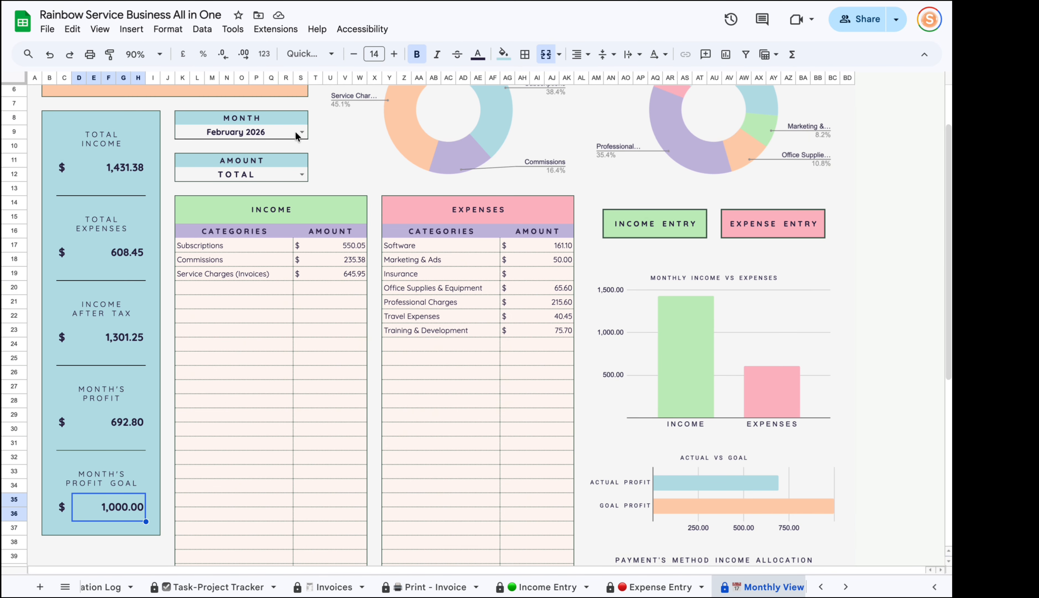
scroll(307, 315, "up", 2)
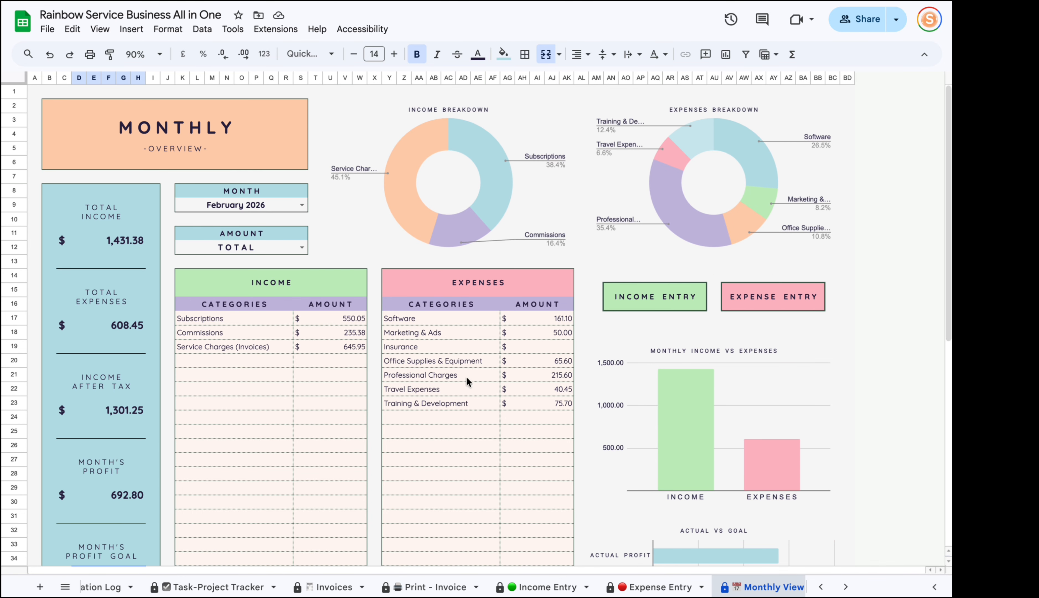
scroll(672, 584, "down", 3)
scroll(672, 585, "down", 2)
left_click(602, 586)
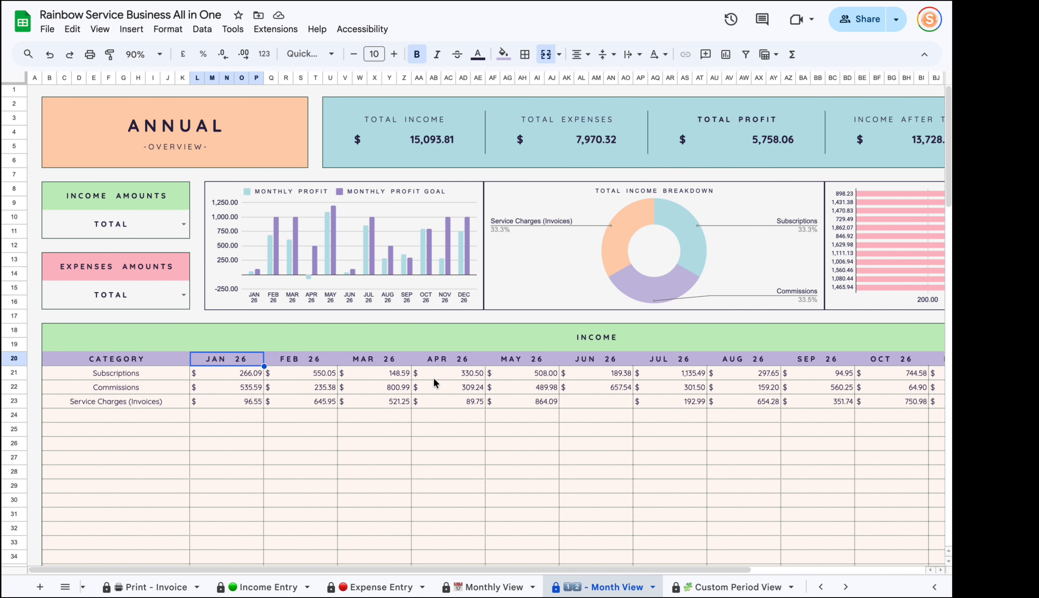
left_click(503, 584)
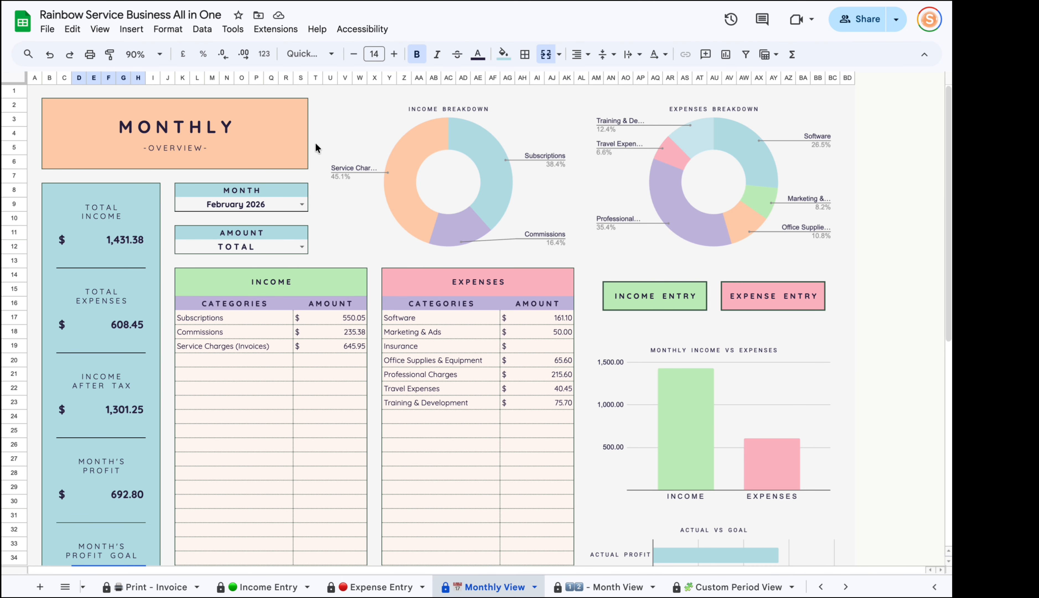
left_click(634, 587)
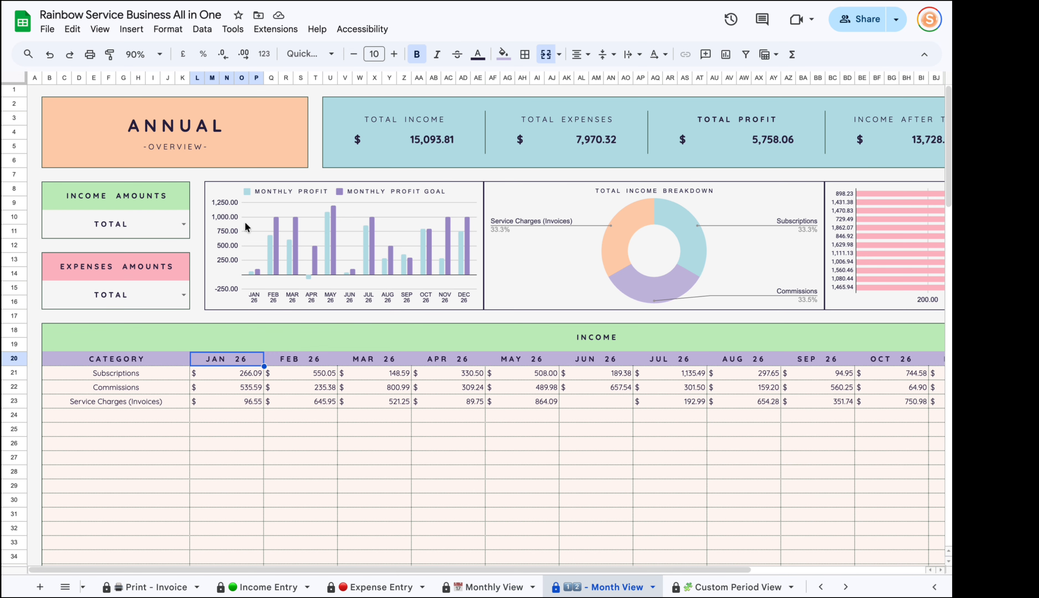
left_click(126, 218)
left_click(184, 224)
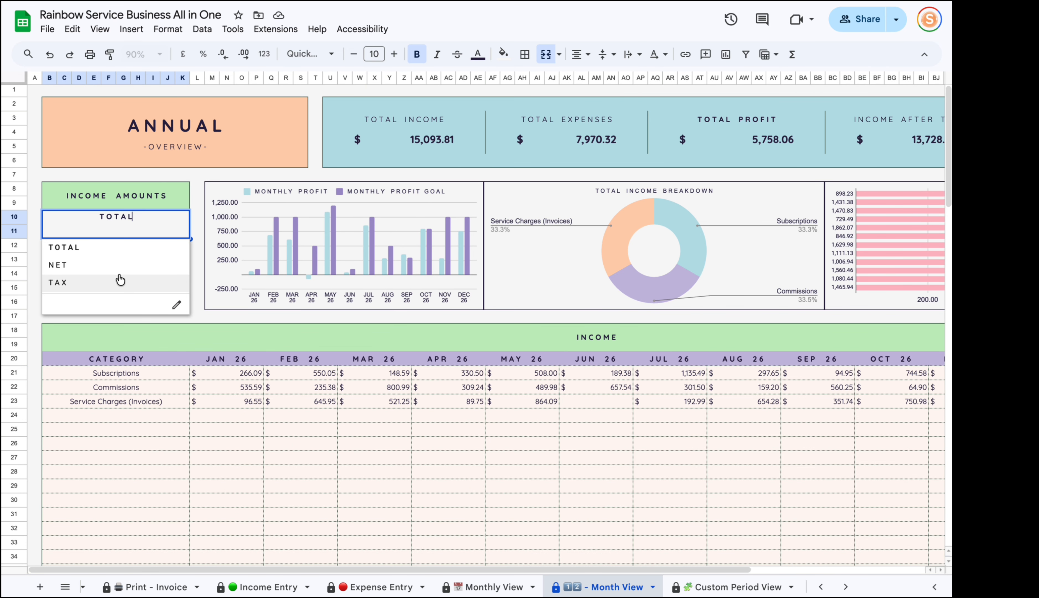
left_click(198, 317)
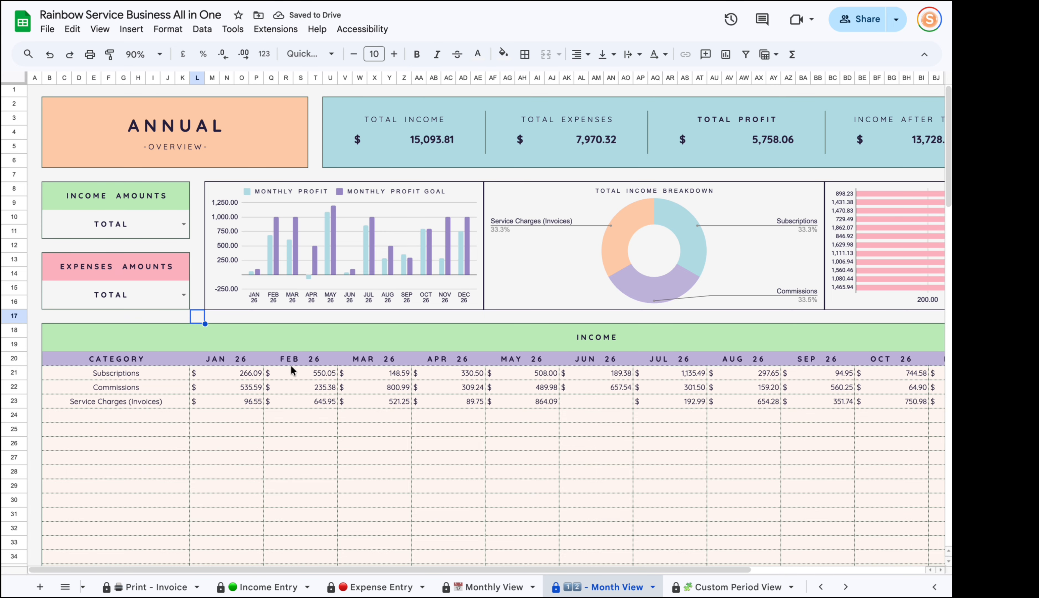
scroll(246, 458, "down", 4)
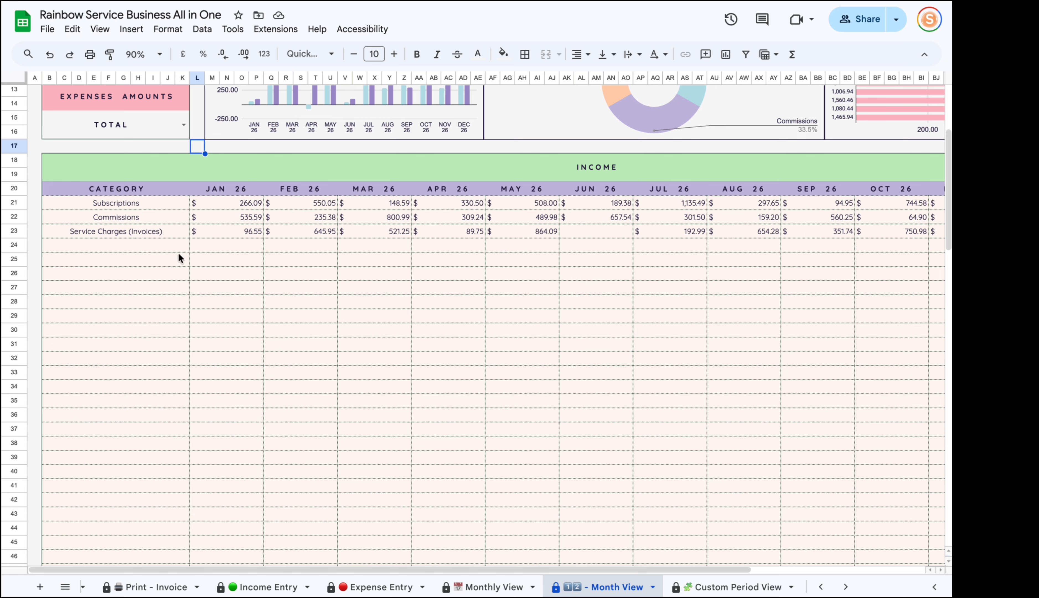
left_click(175, 206)
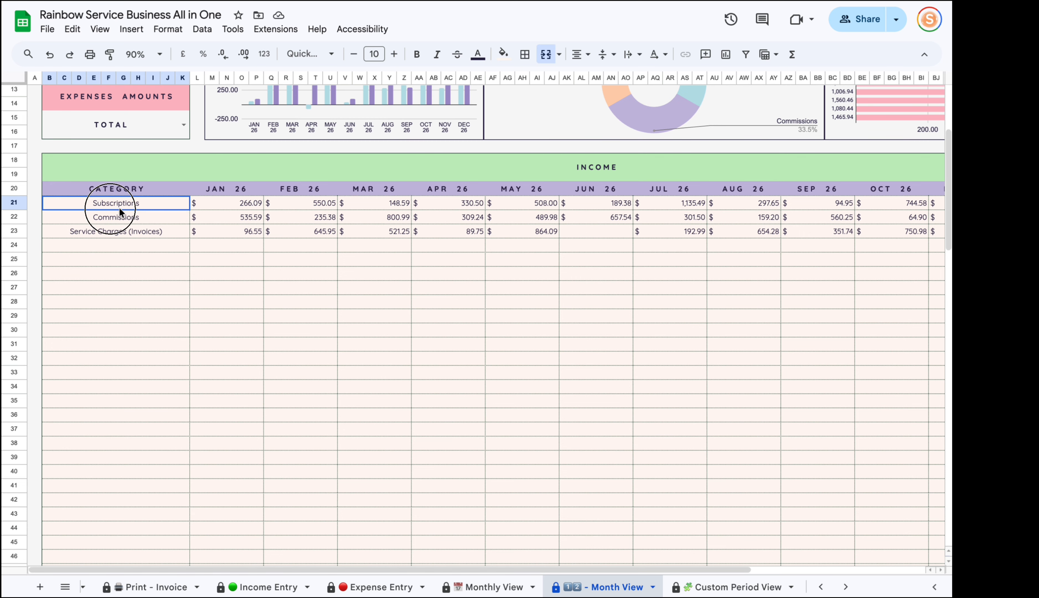
key("Right")
key("Right")
key("Right")
key("Up")
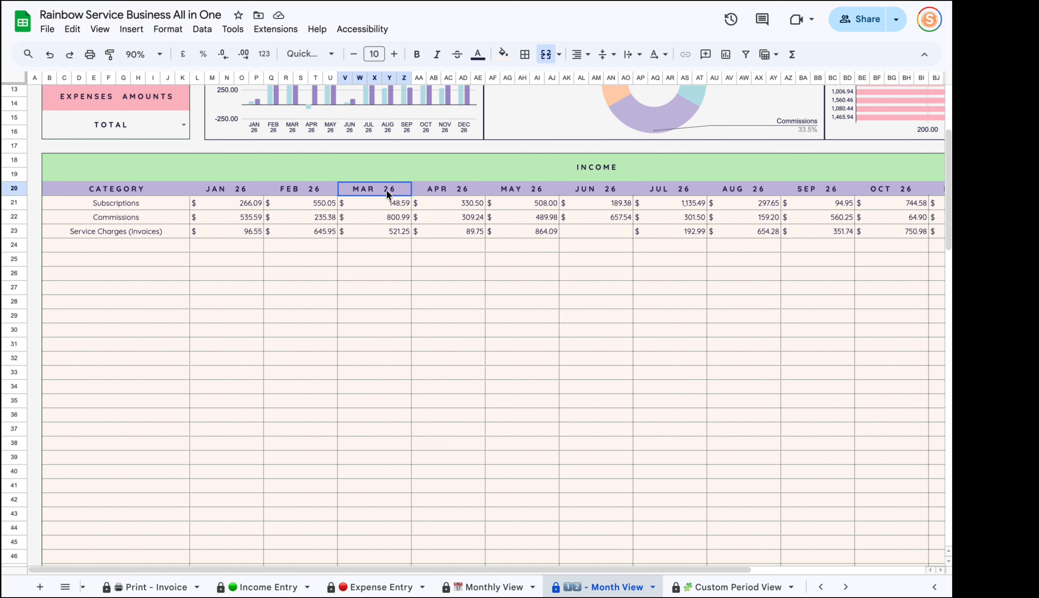
left_click_drag(473, 563, 652, 565)
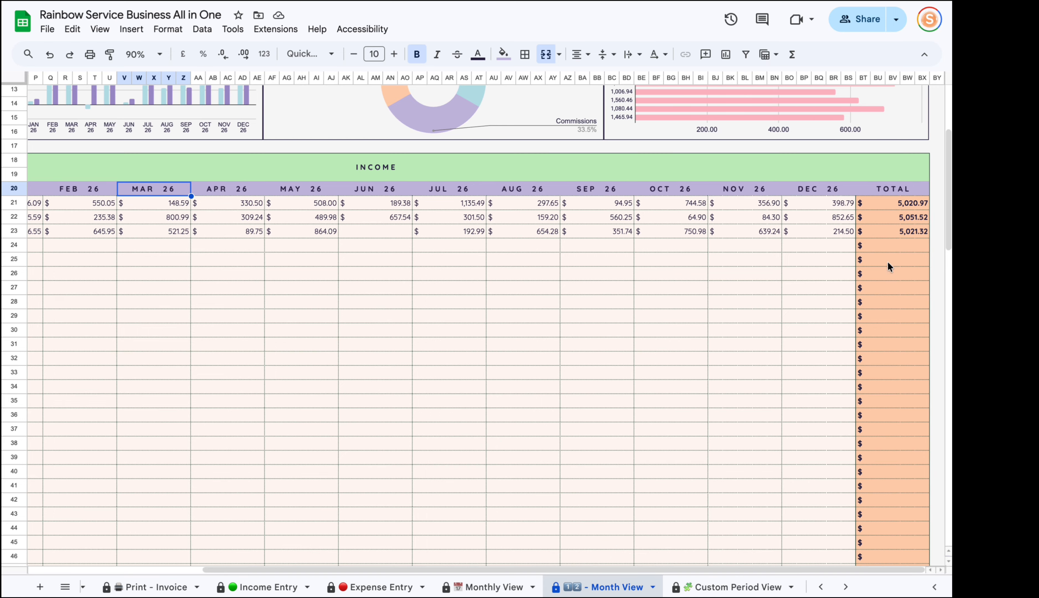
left_click_drag(899, 202, 905, 274)
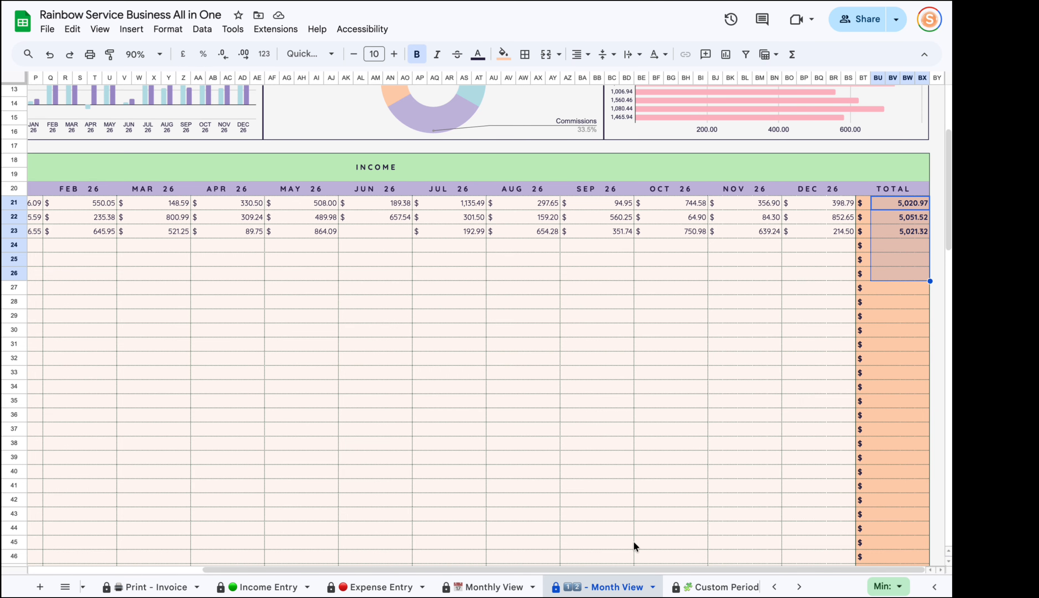
left_click_drag(635, 568, 474, 566)
left_click(107, 315)
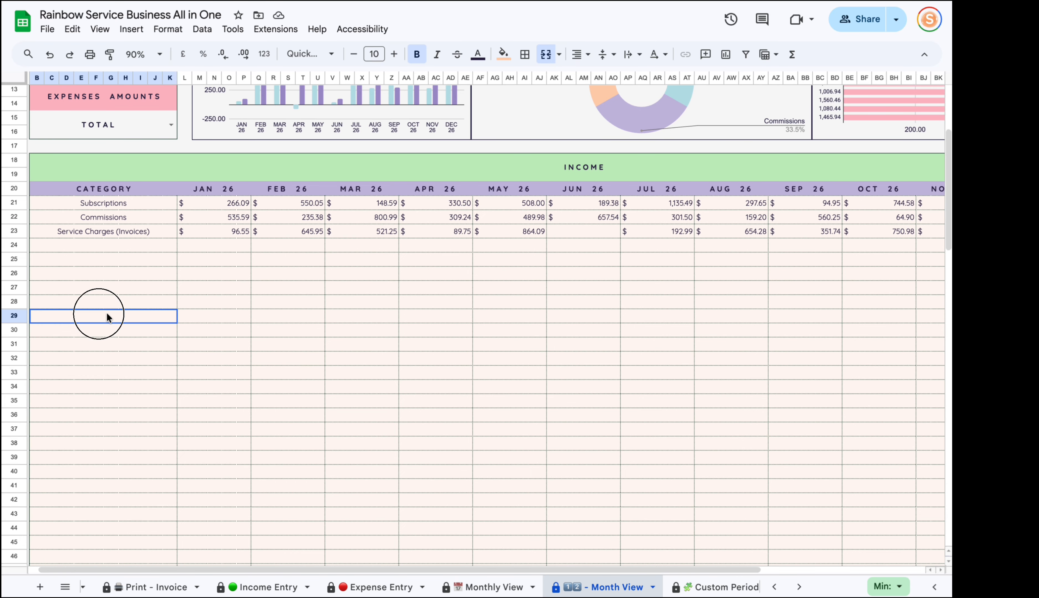
left_click_drag(325, 568, 481, 563)
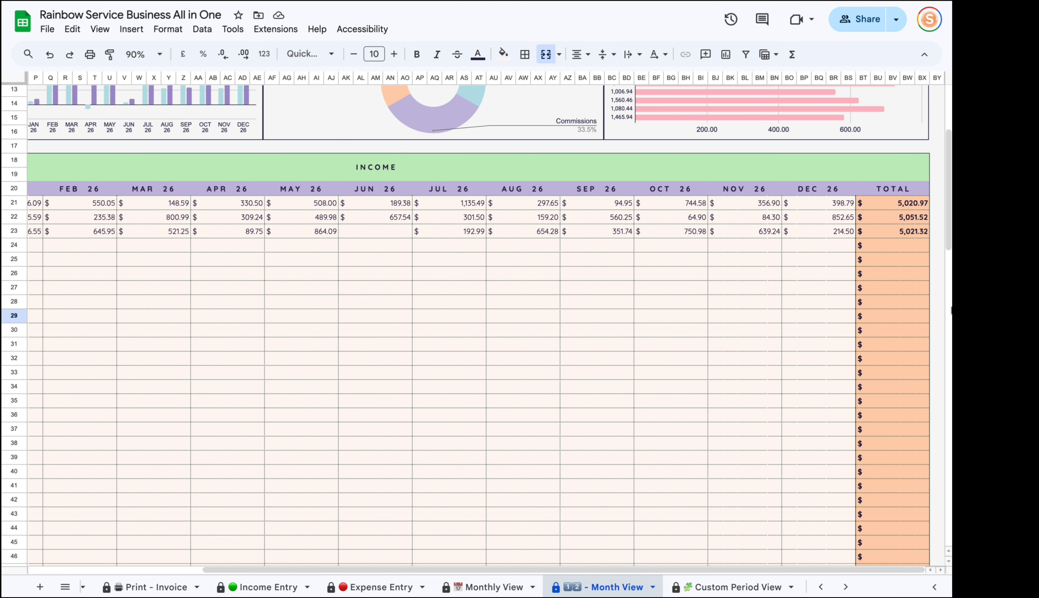
left_click(899, 207)
left_click(902, 231)
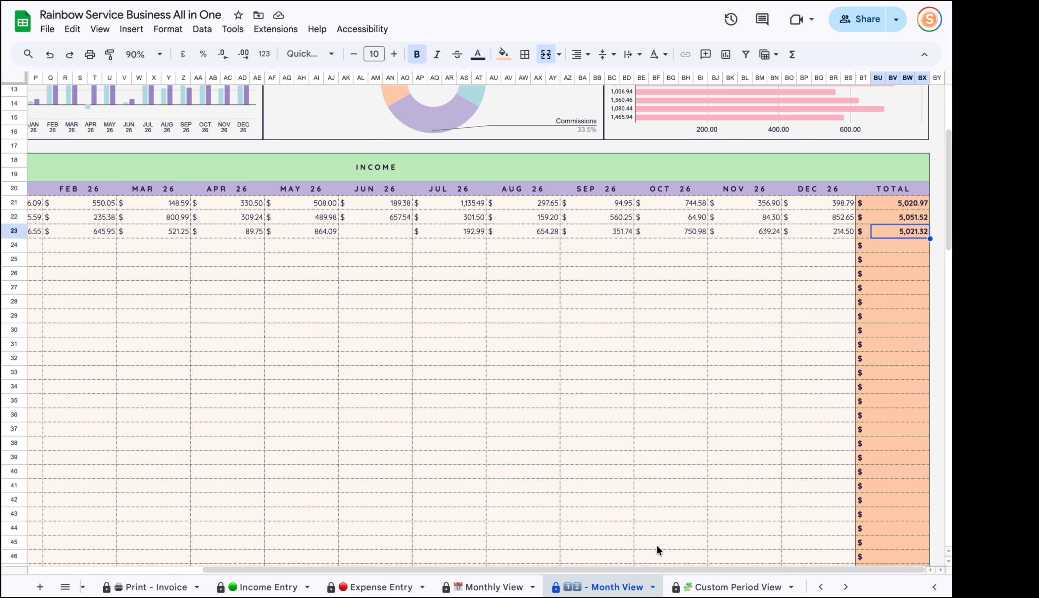
left_click_drag(653, 570, 472, 569)
scroll(223, 417, "up", 5)
left_click(224, 417)
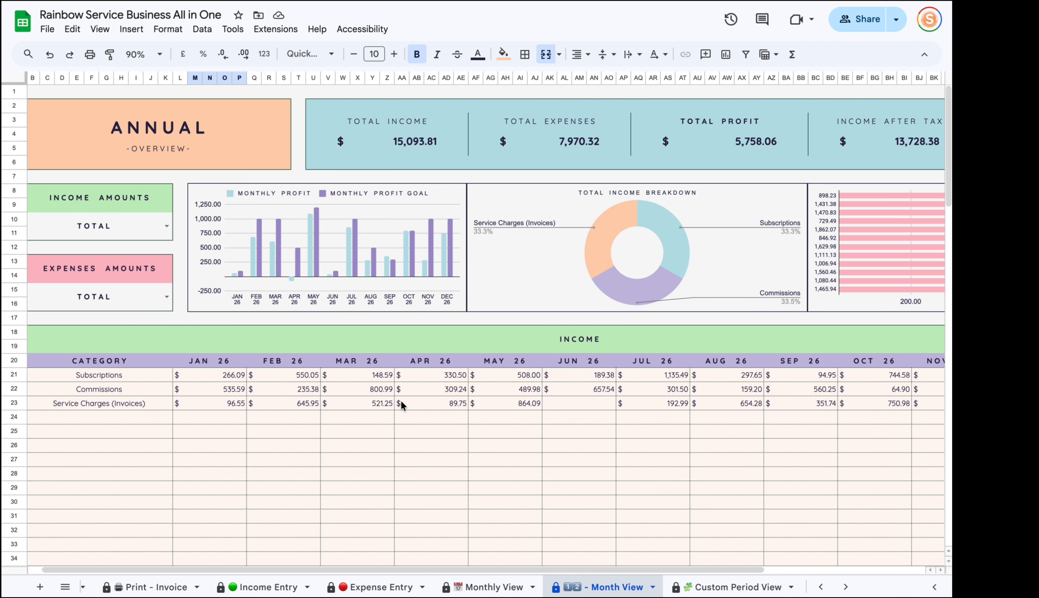
Check Cash Flow's January–April net income, plus January expenses 752.57 and profit 64.00.
scroll(607, 317, "down", 15)
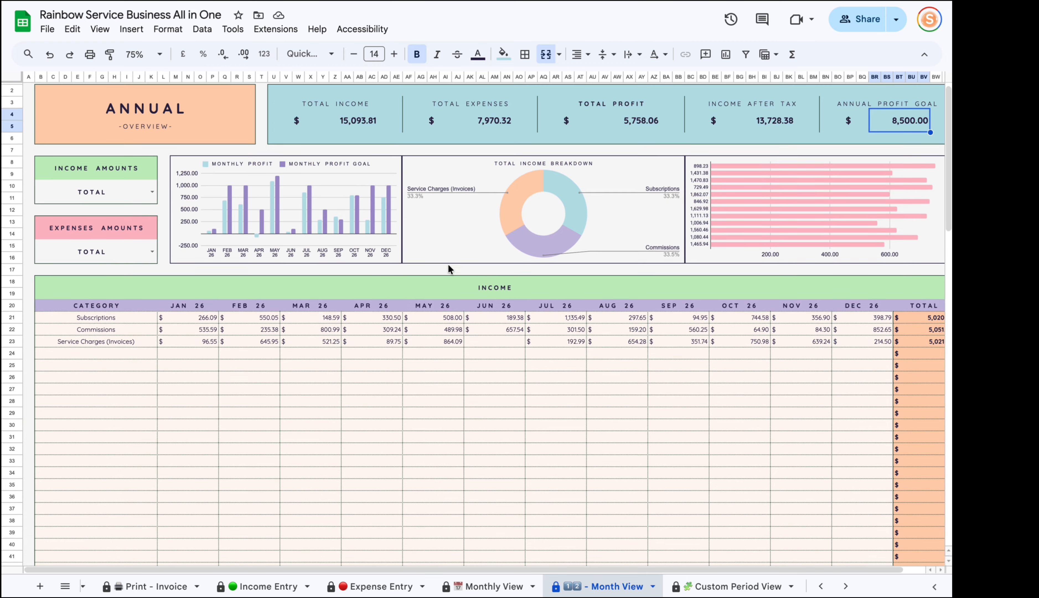
scroll(447, 264, "down", 15)
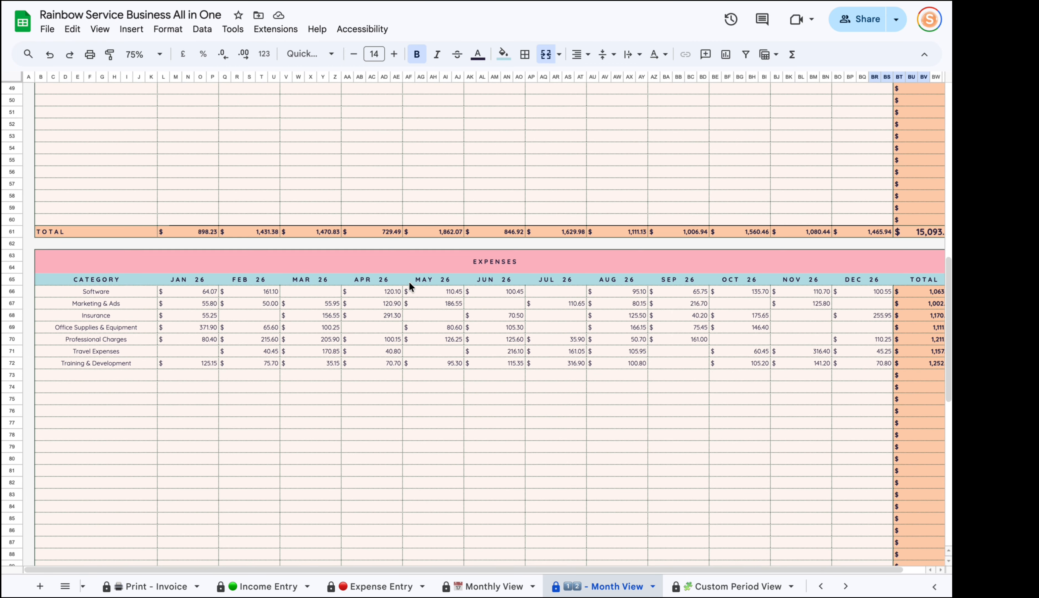
scroll(409, 282, "down", 10)
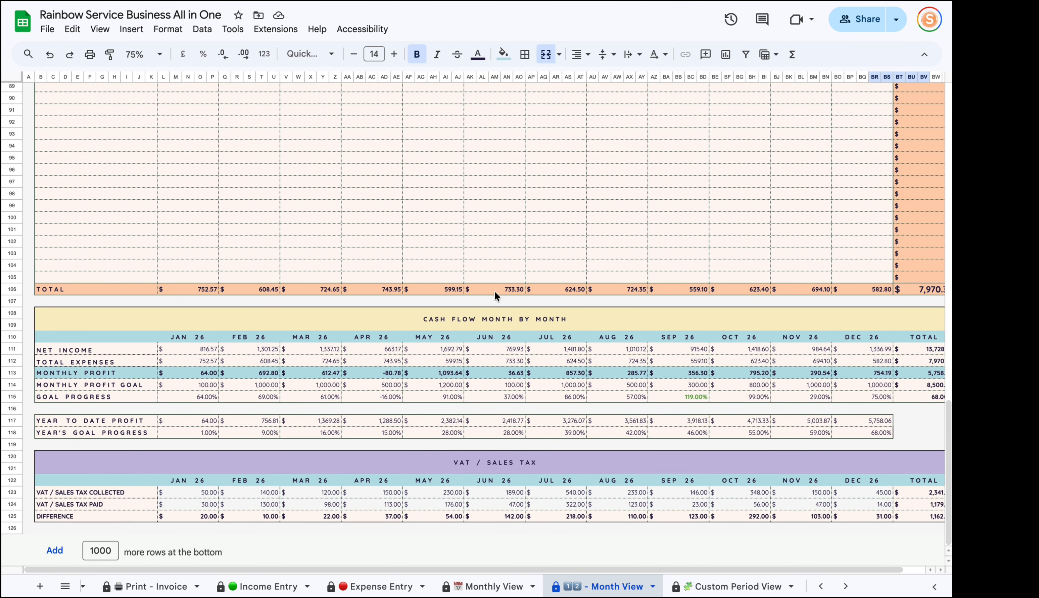
left_click(64, 348)
left_click(204, 350)
left_click(259, 352)
left_click(330, 350)
left_click(396, 350)
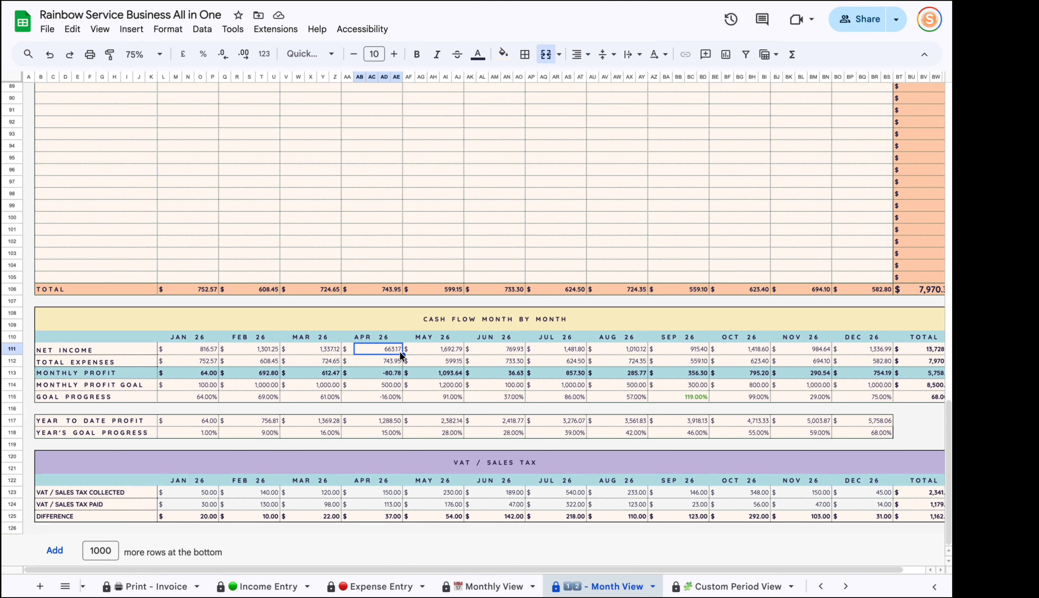
key("Return")
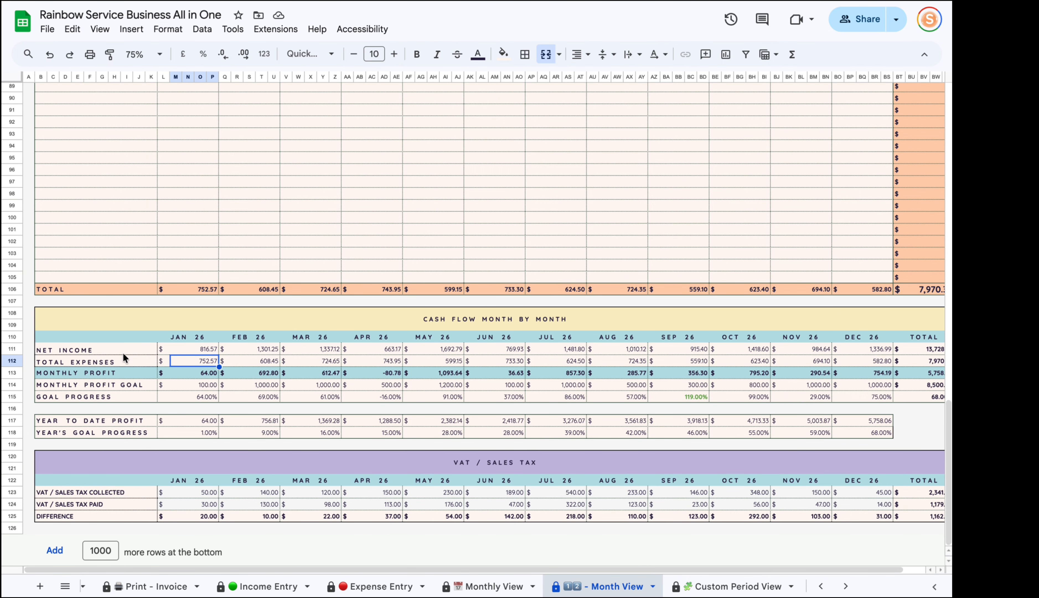
key("Return")
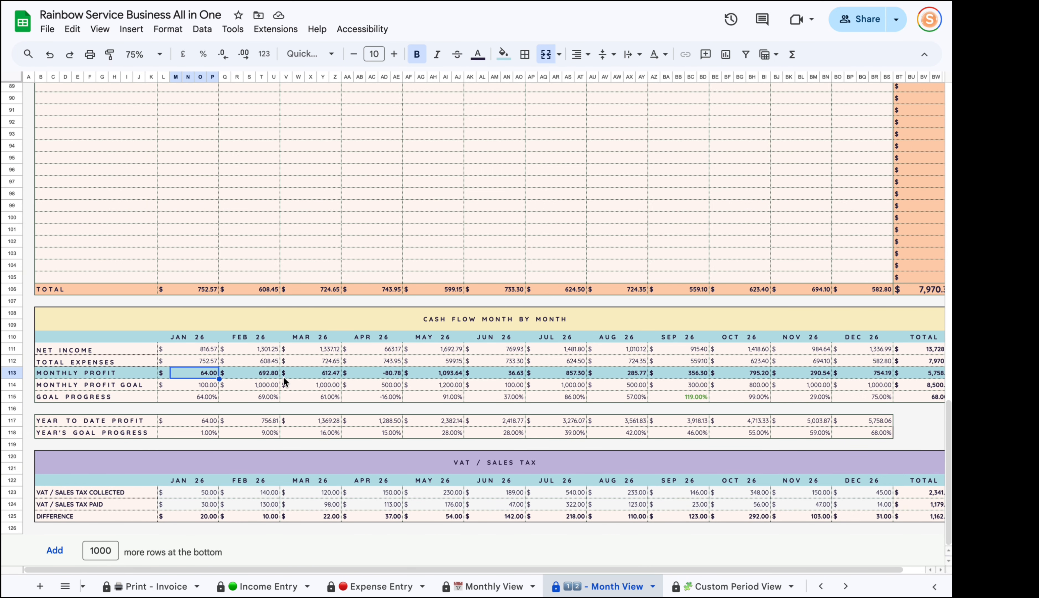
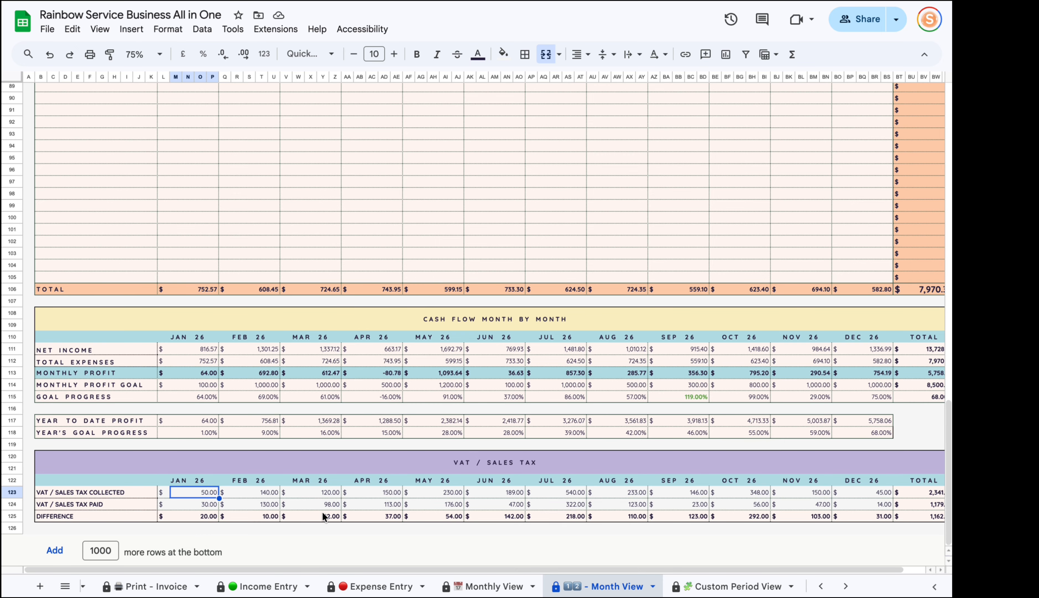
Enter 130.13 as February's VAT collected on the Month View sheet.
left_click(458, 585)
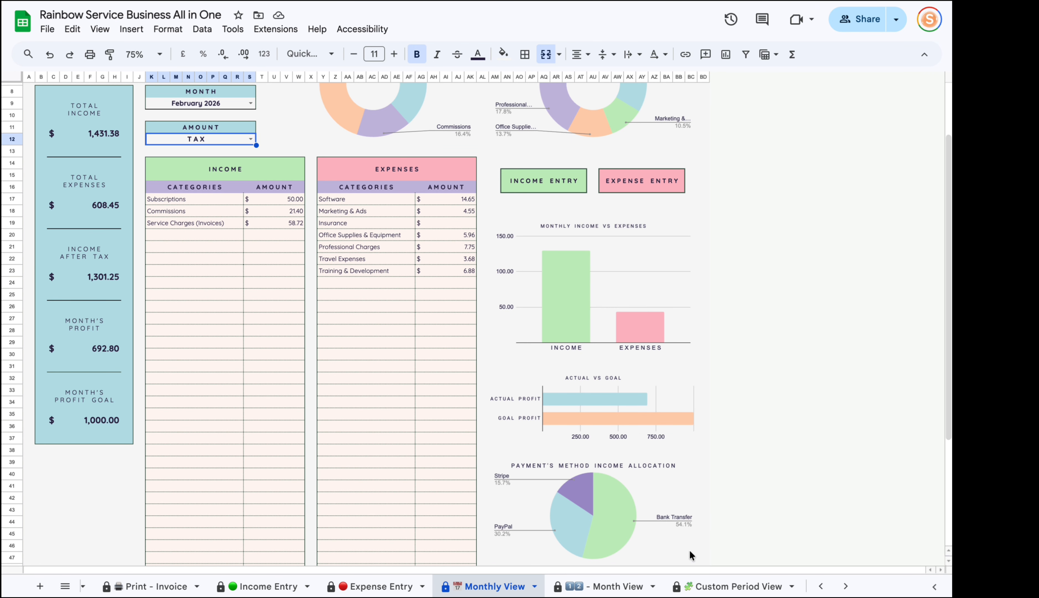
left_click(590, 585)
left_click(256, 496)
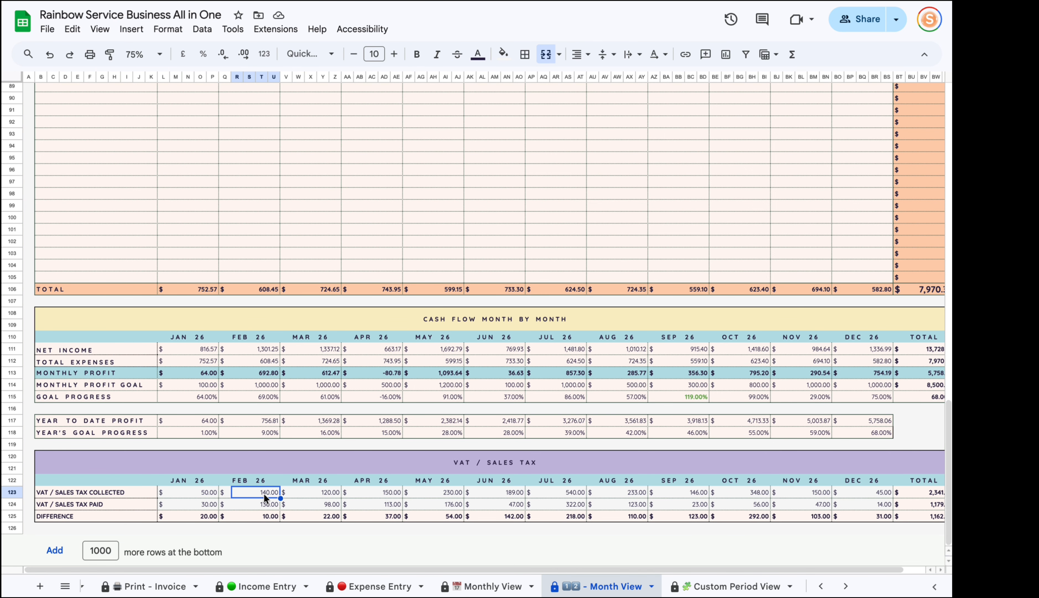
type("130./1")
key("BackSpace")
key("BackSpace")
key("BackSpace")
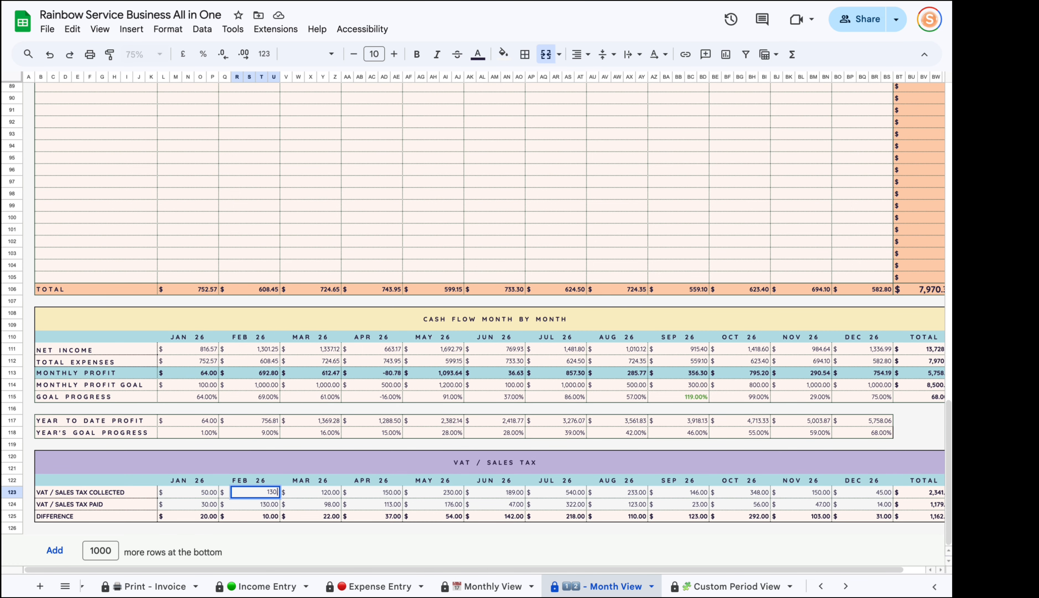
type(".13")
key("Return")
After checking Monthly View, enter 43.46 as February's VAT paid and go to Custom Period View.
left_click(486, 585)
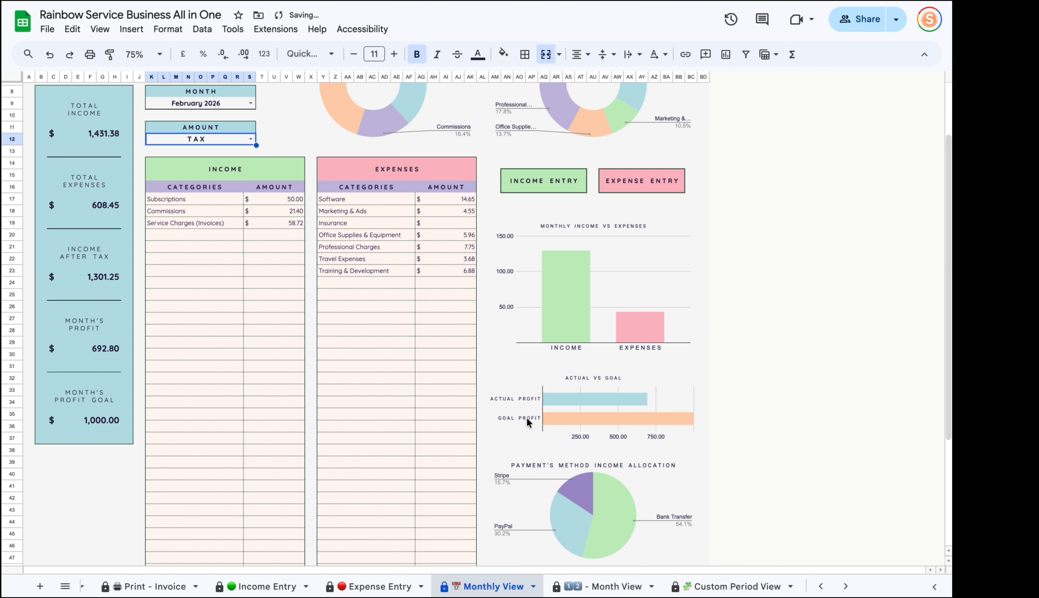
scroll(474, 342, "down", 10)
scroll(405, 429, "up", 10)
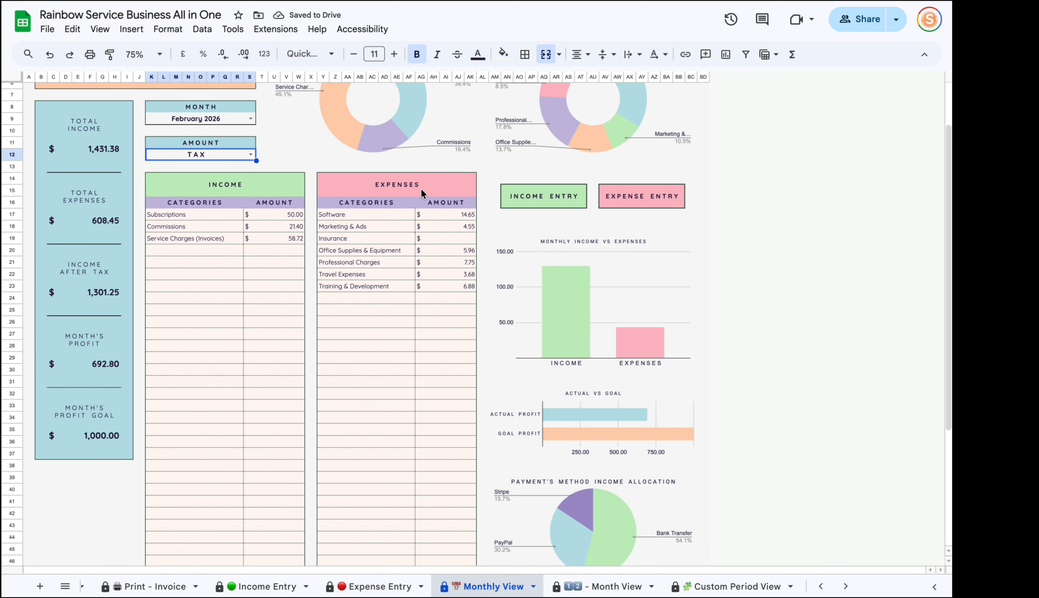
scroll(424, 455, "down", 1)
scroll(424, 455, "down", 5)
left_click(460, 508)
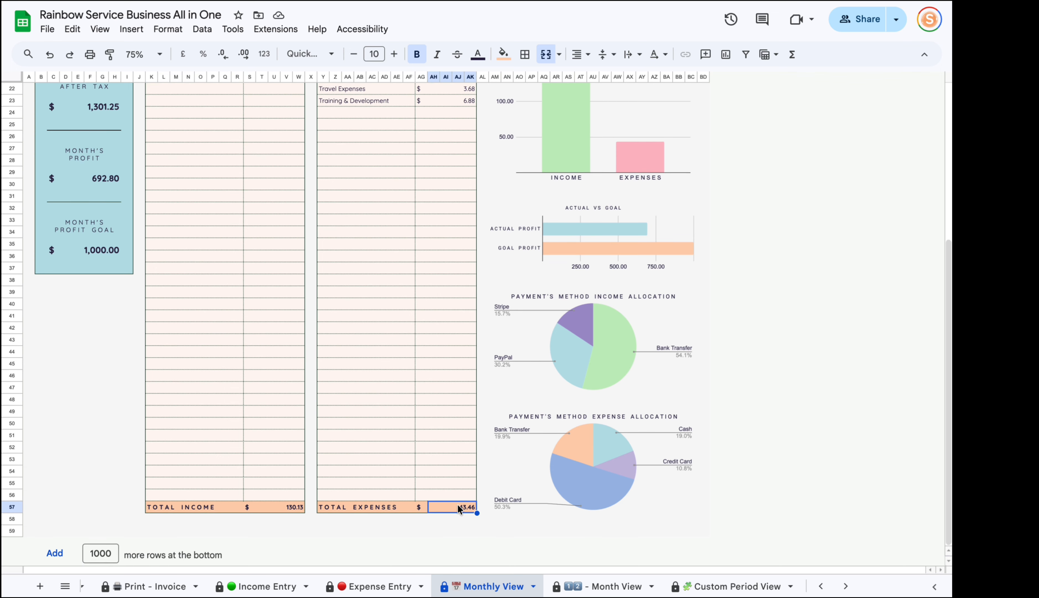
left_click(594, 586)
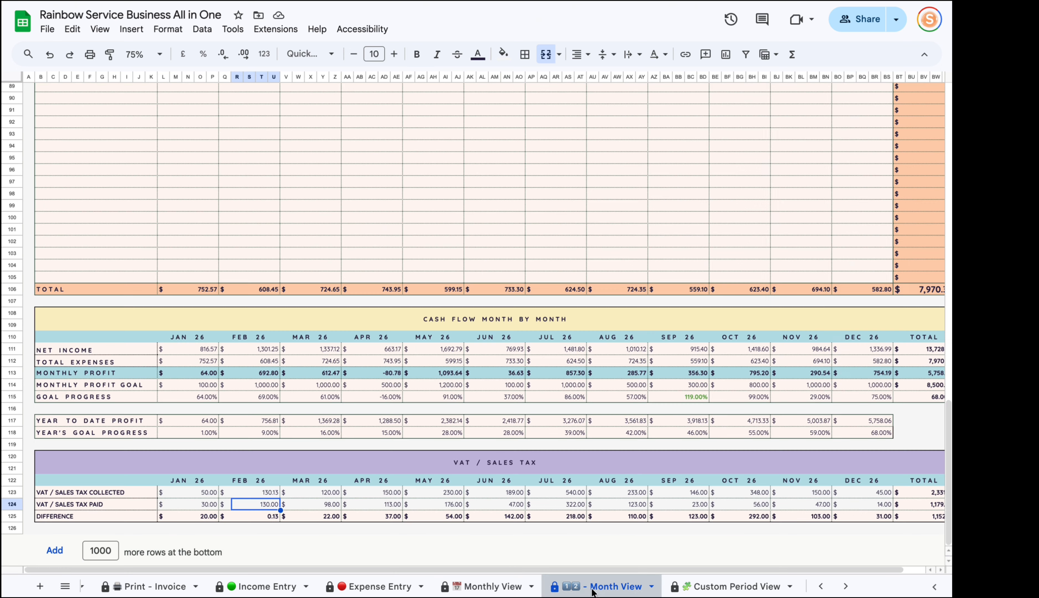
type("43.46")
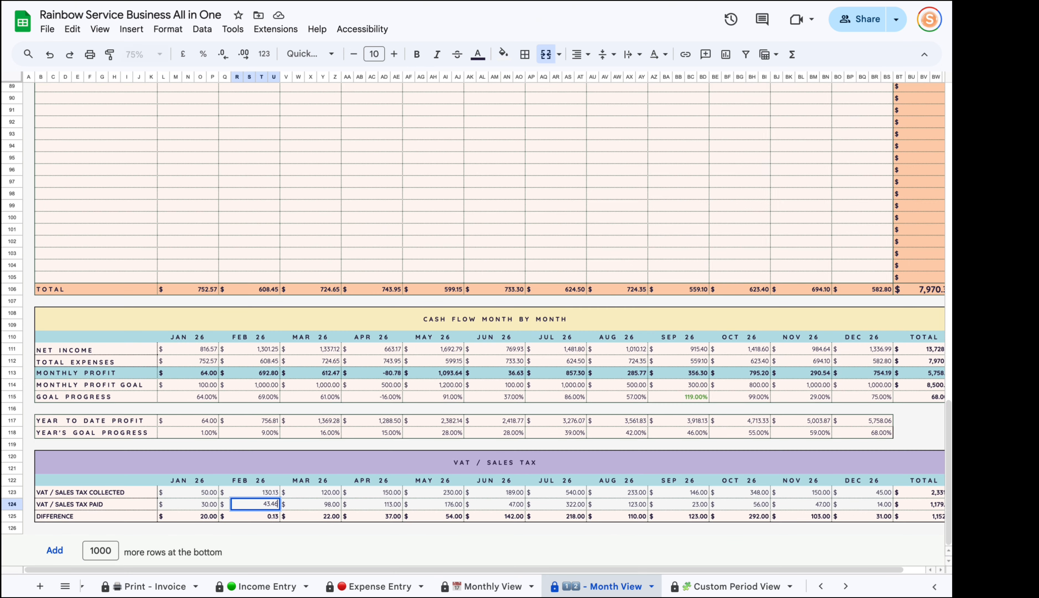
key("Return")
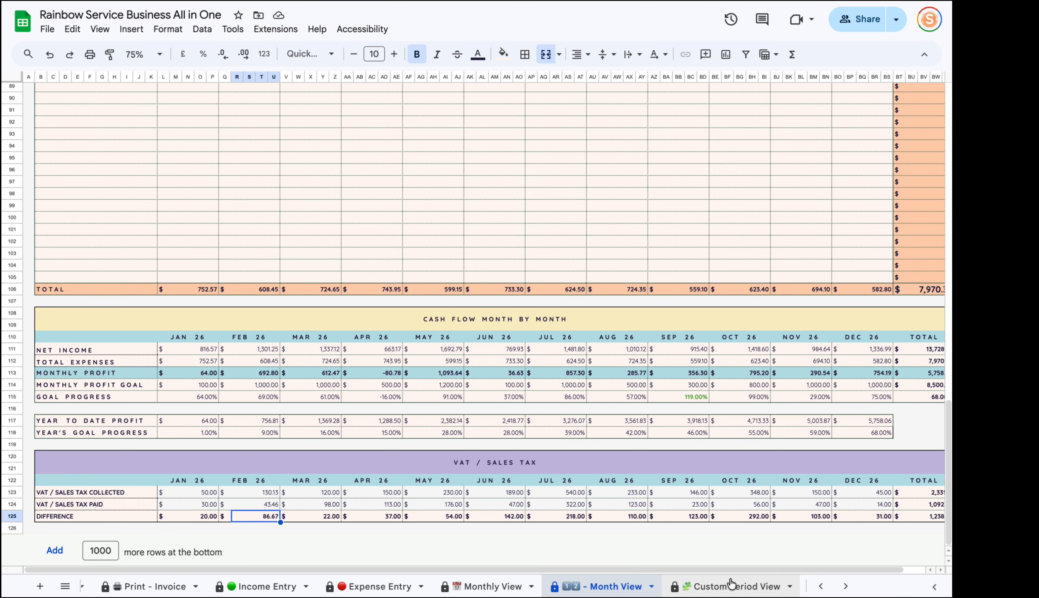
scroll(554, 416, "up", 20)
left_click(713, 586)
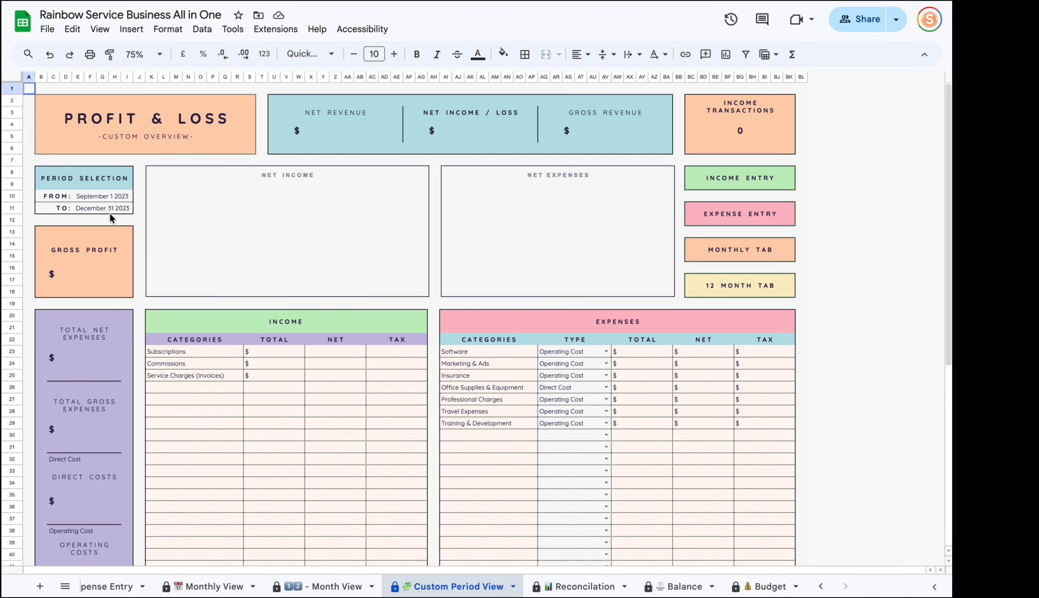
Type a custom period of 1/2/2026 to 14/2/2026 into the FROM and TO cells.
left_click(95, 197)
double_click(96, 197)
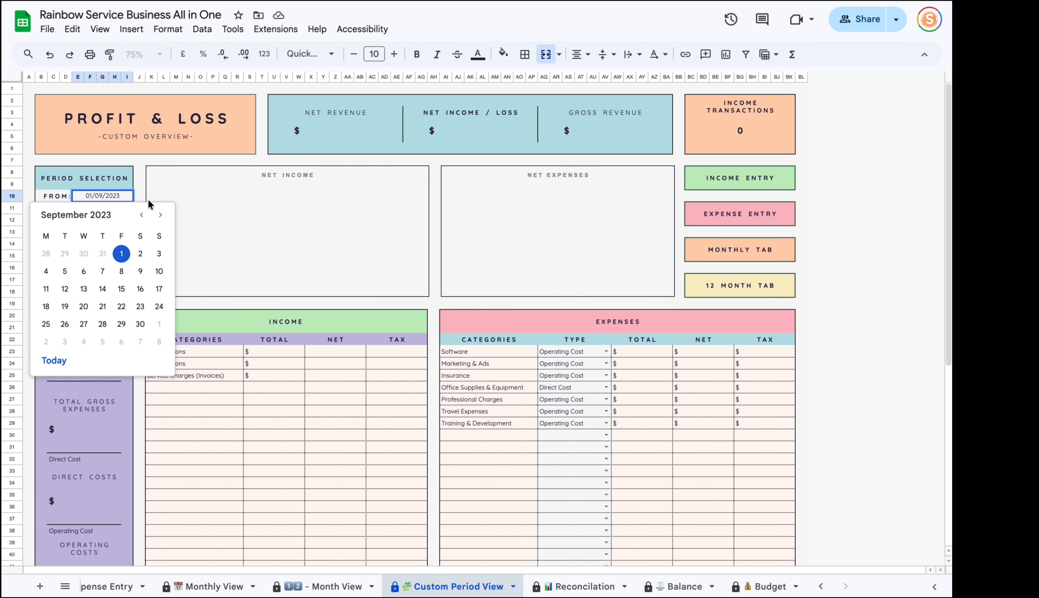
double_click(102, 194)
left_click(188, 215)
left_click(109, 185)
left_click(92, 197)
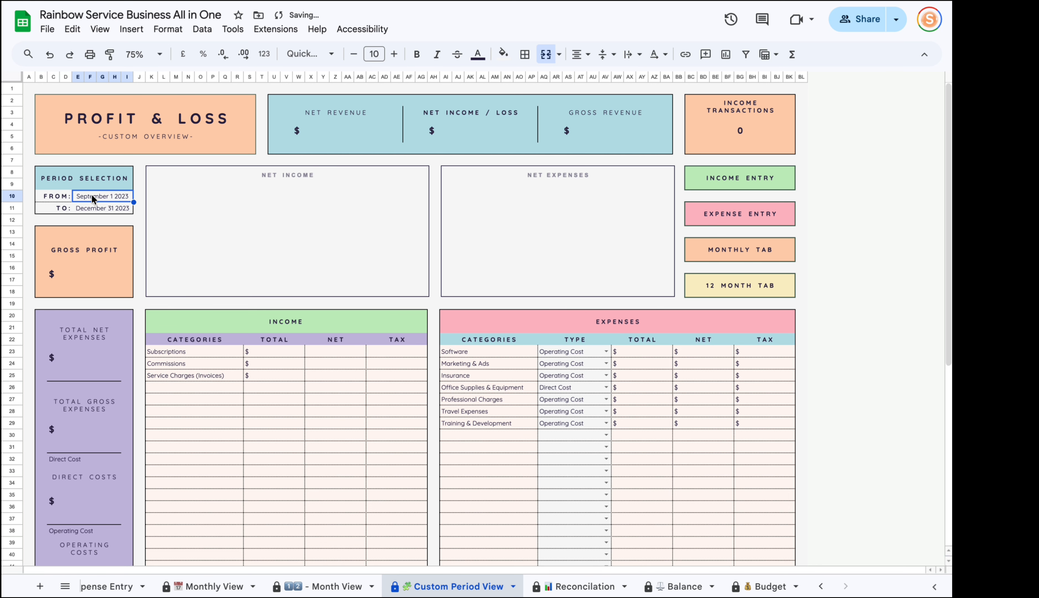
type("1/1")
key("BackSpace")
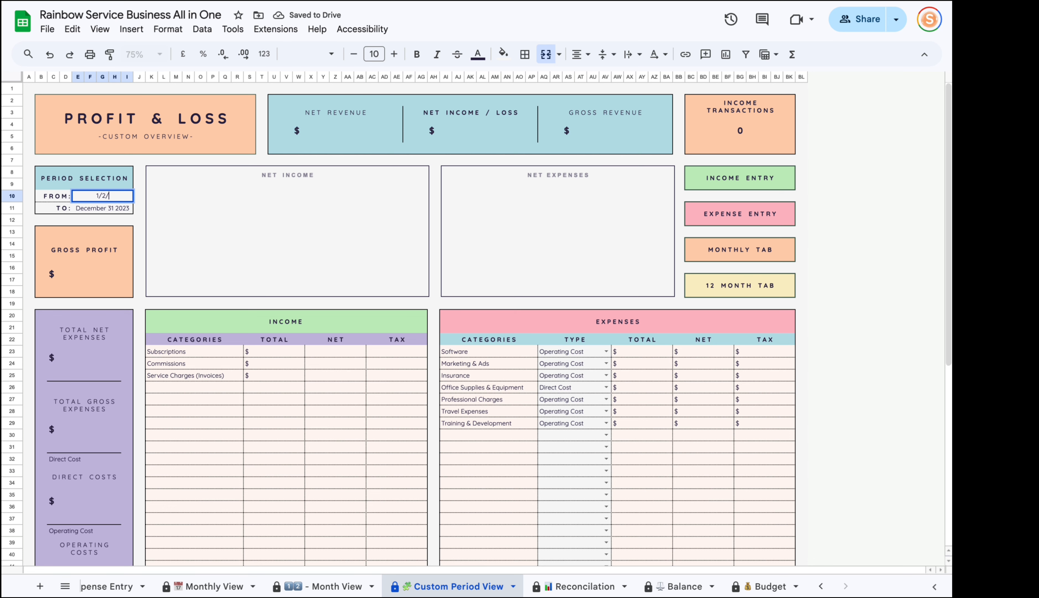
type("2/2026")
key("Return")
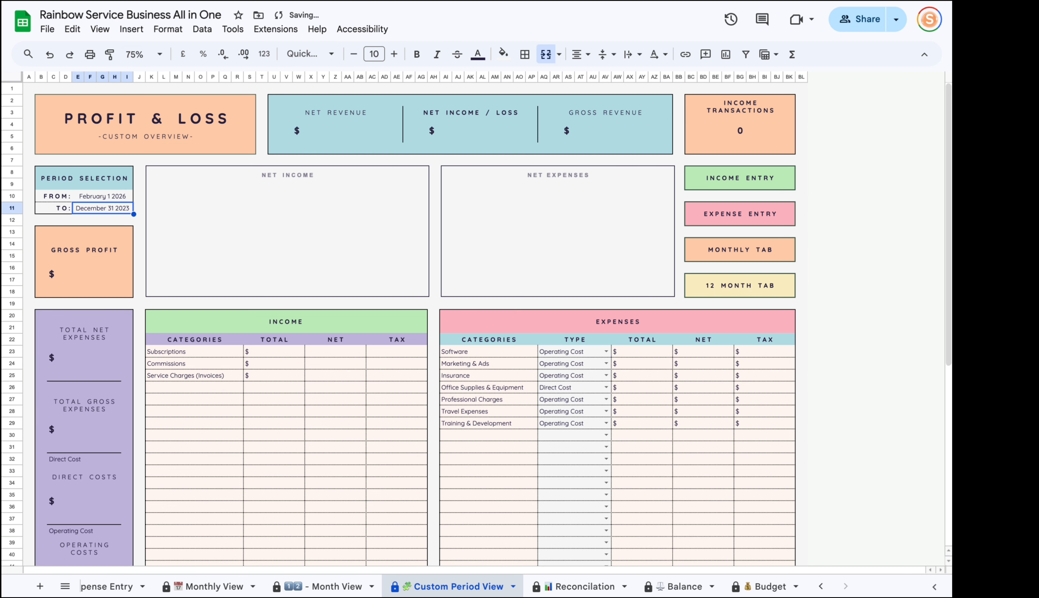
double_click(86, 208)
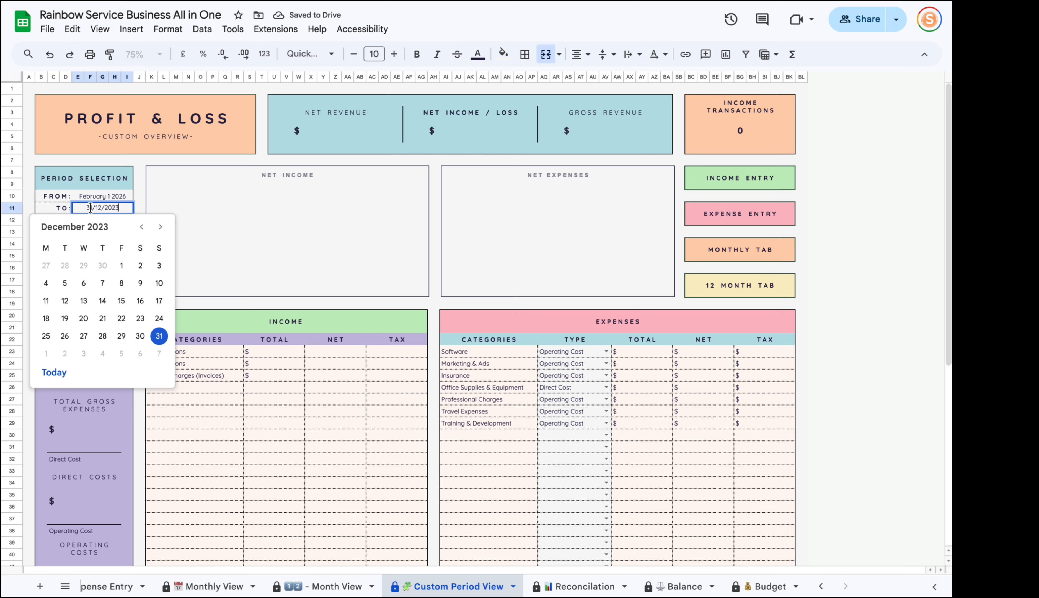
left_click(140, 184)
left_click(94, 210)
type("14/")
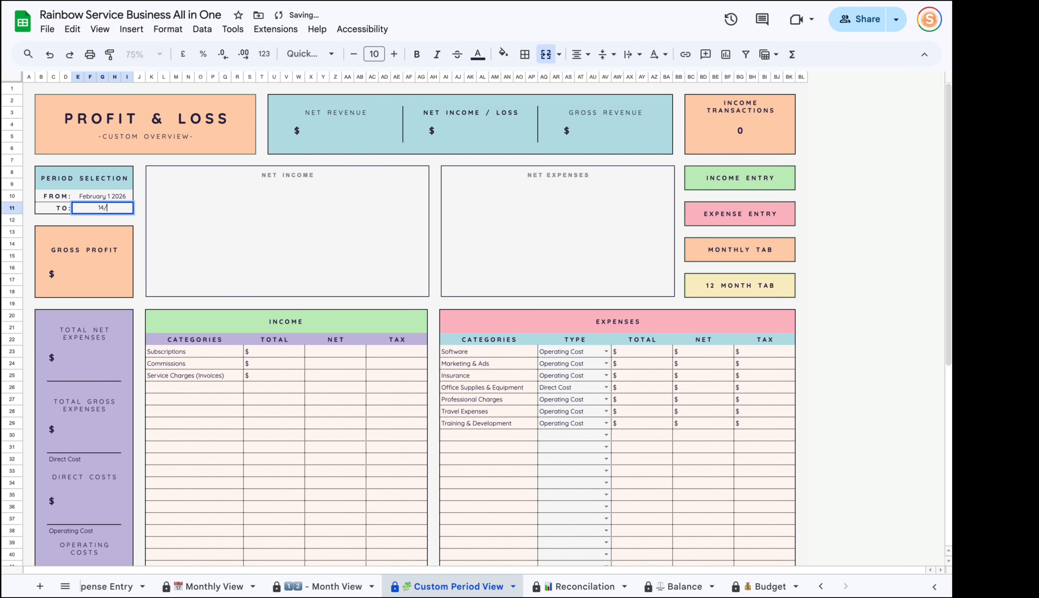
type("2/2026")
key("Return")
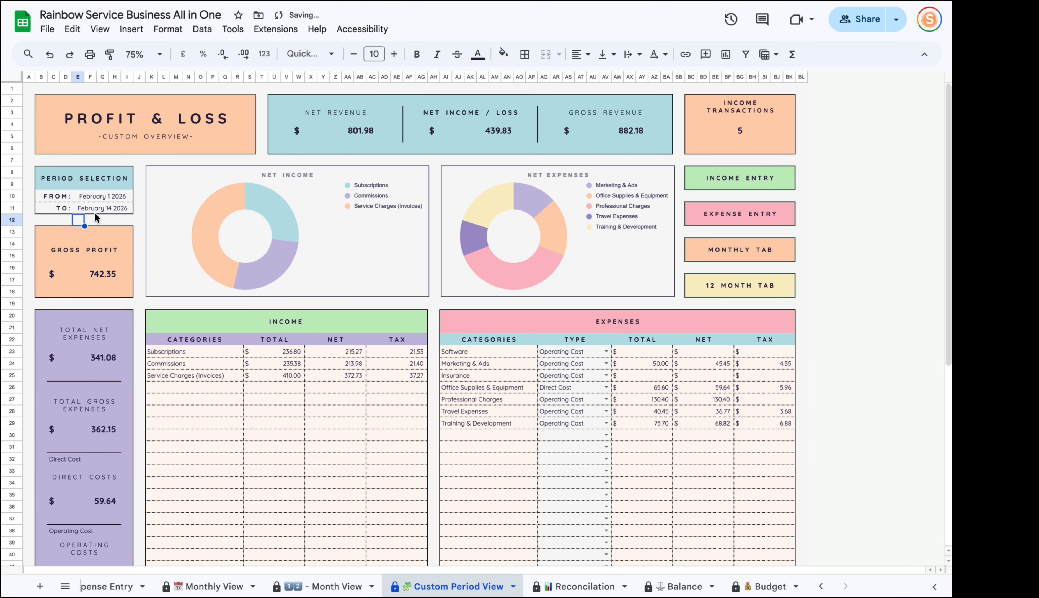
Use the calendar to adjust the period to February 2 through February 16 2026.
left_click_drag(96, 195, 98, 210)
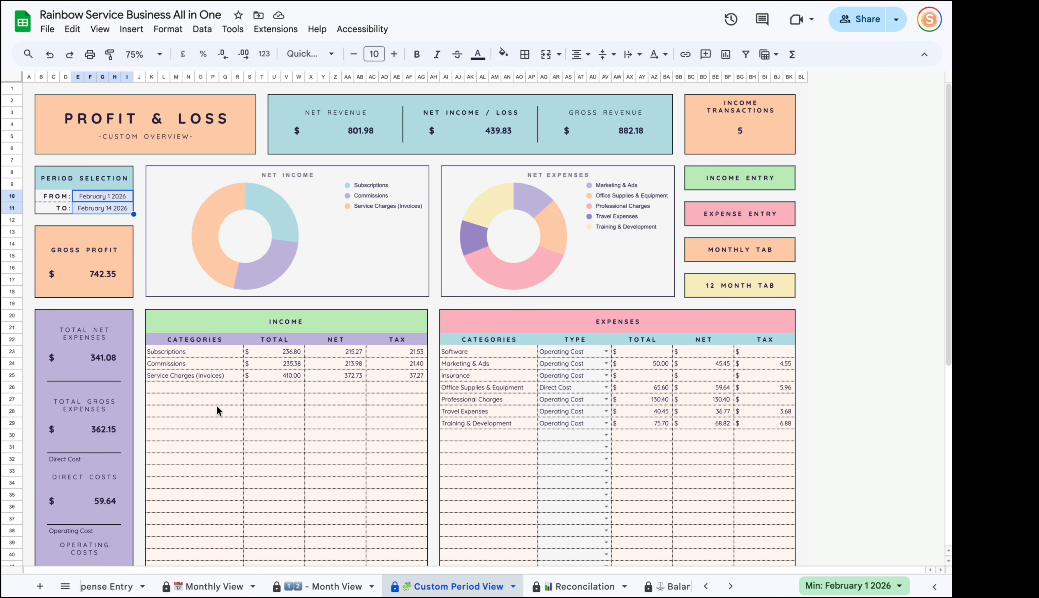
double_click(124, 196)
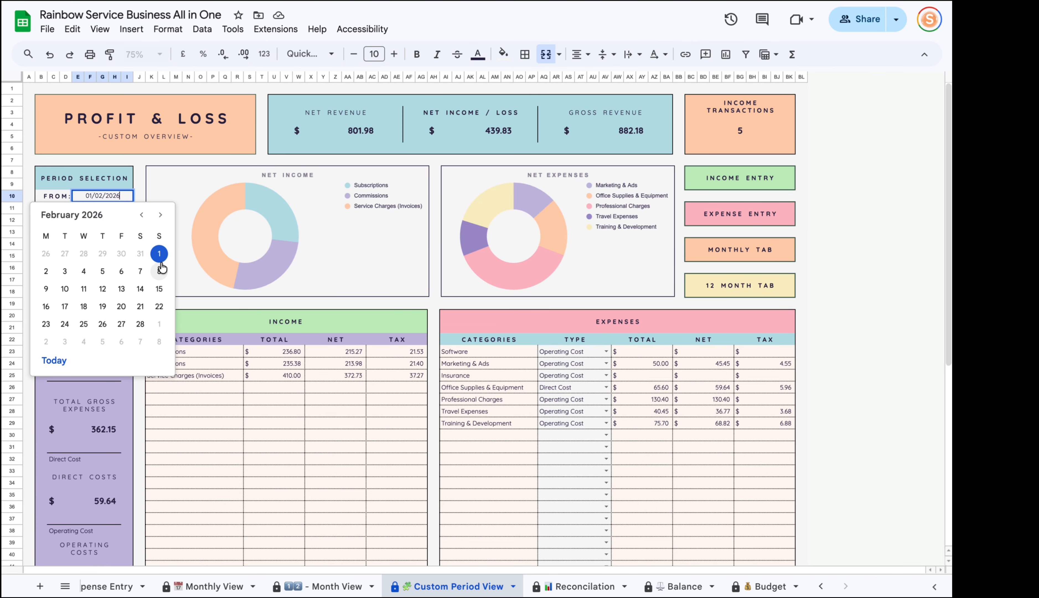
left_click(45, 271)
double_click(103, 208)
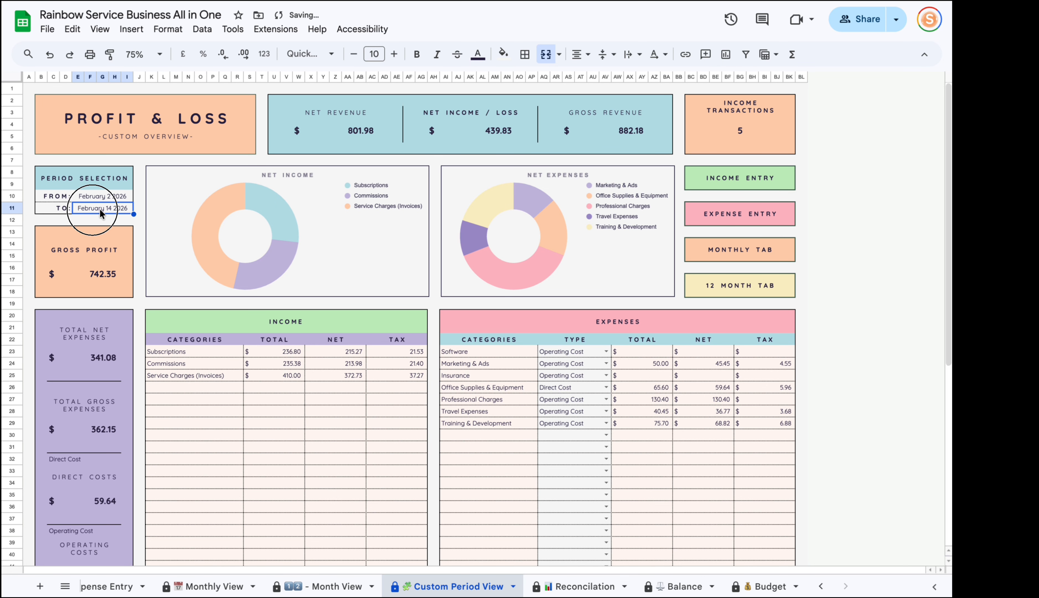
left_click(45, 318)
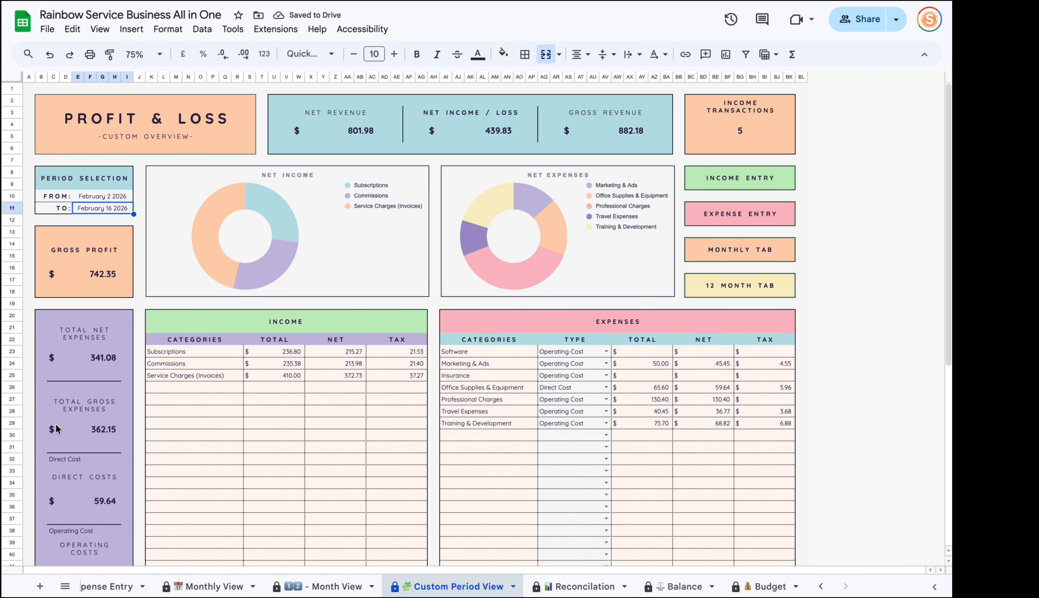
left_click(106, 197, "shift")
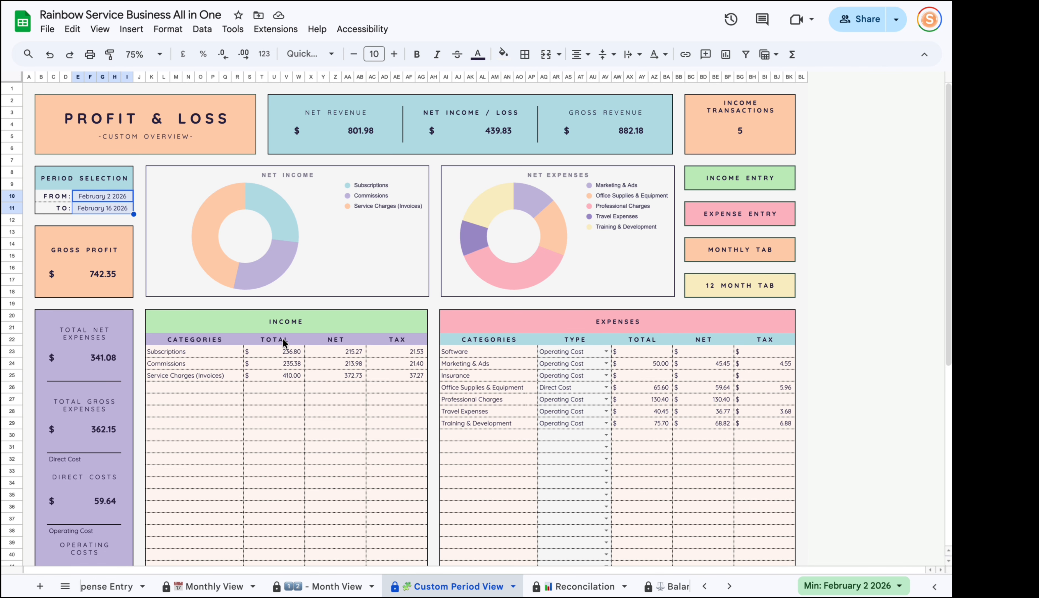
Review the income and expense categories with their total, net and tax figures.
left_click_drag(282, 339, 280, 401)
left_click_drag(340, 339, 339, 409)
left_click_drag(396, 339, 367, 418)
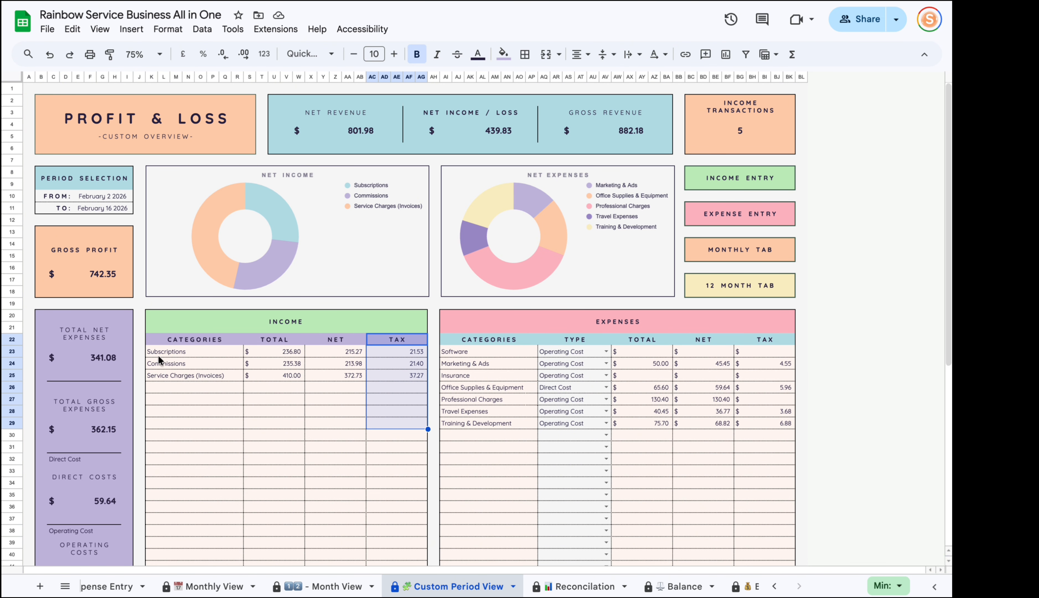
left_click_drag(152, 351, 157, 501)
left_click_drag(508, 343, 478, 471)
left_click_drag(648, 341, 661, 409)
left_click_drag(707, 340, 721, 411)
left_click_drag(748, 375, 753, 406)
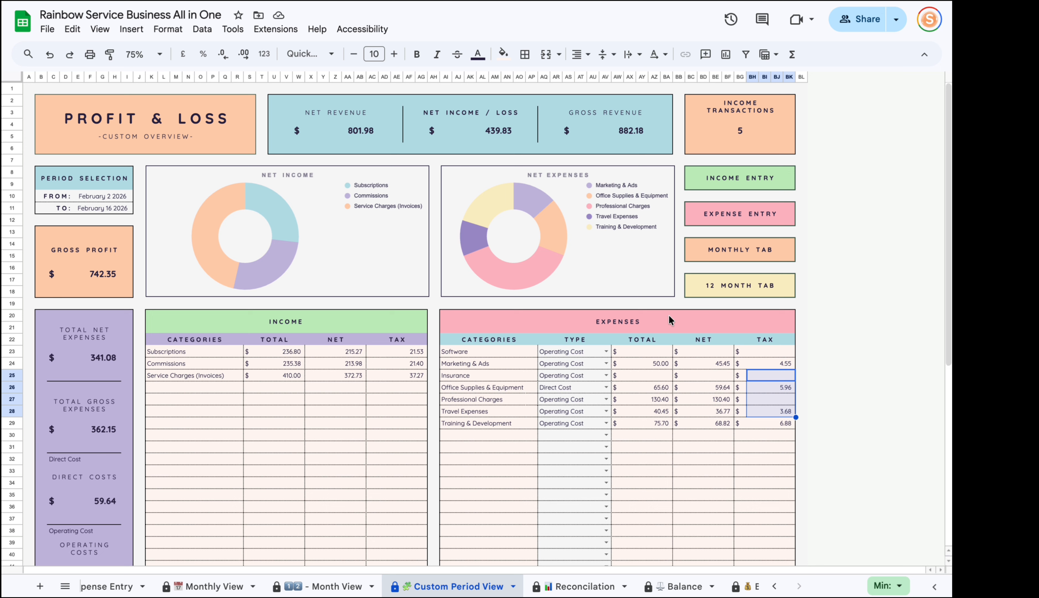
Keep Software classed as an operating cost and check the direct costs and gross expenses totals.
scroll(485, 328, "down", 3)
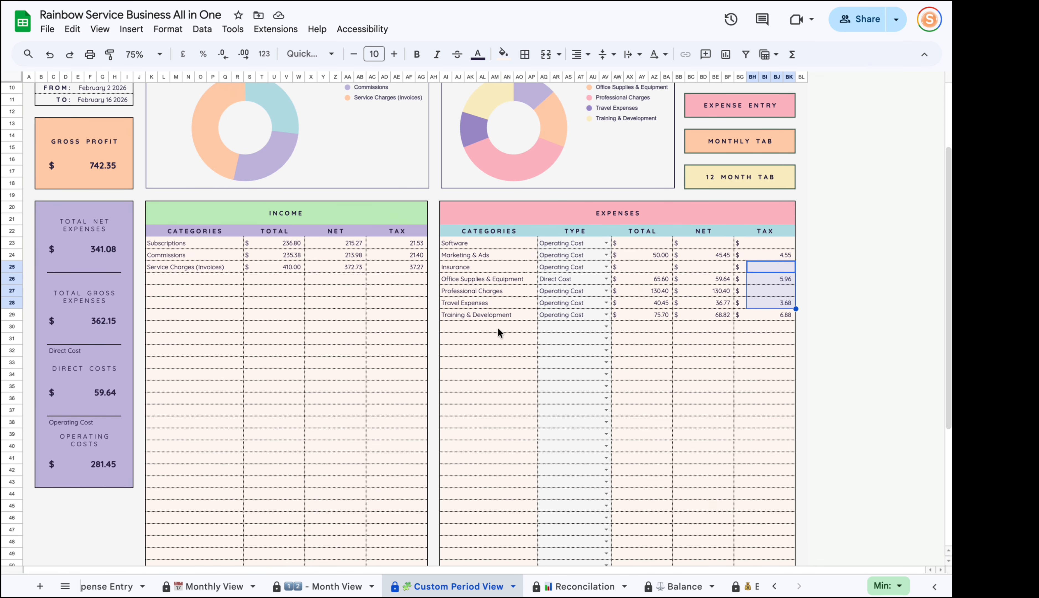
left_click(606, 243)
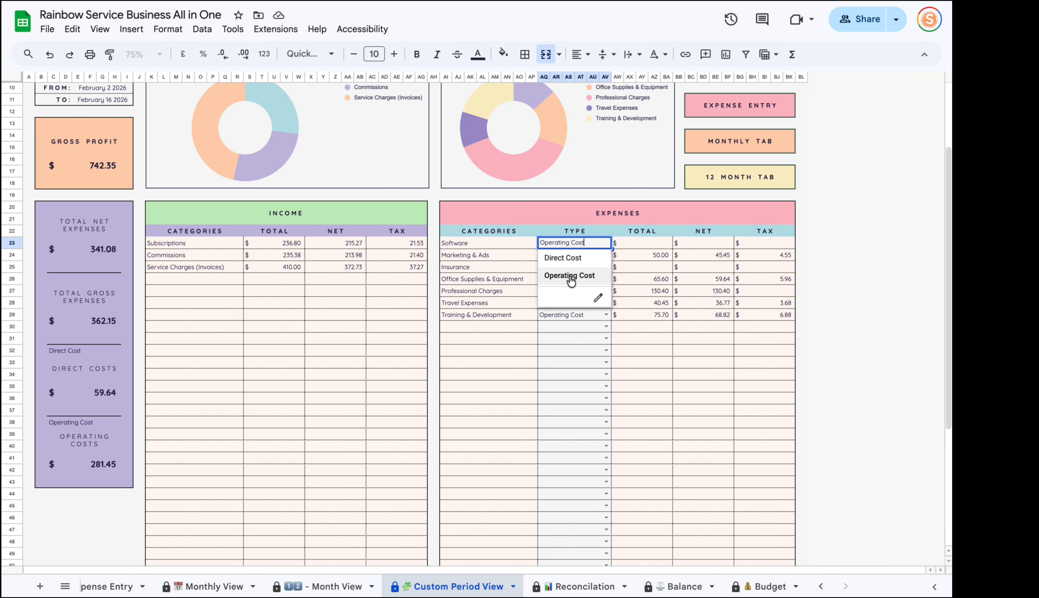
left_click(108, 468)
left_click(106, 386)
left_click(112, 318)
scroll(113, 318, "up", 5)
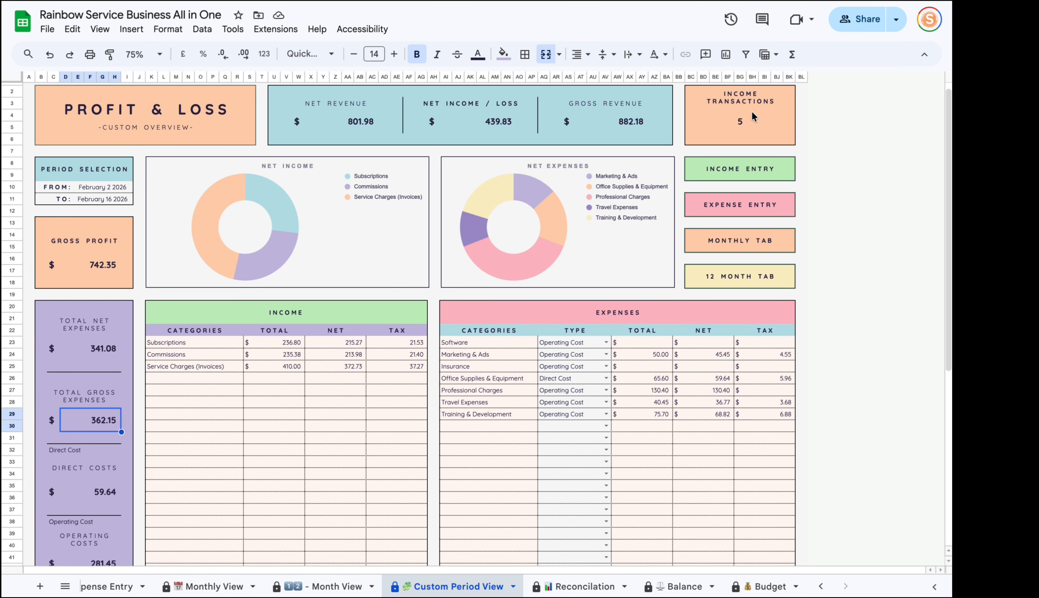
Check the income transaction count and expenses summary, then move to the Reconciliation sheet.
left_click(754, 131)
scroll(104, 216, "down", 3)
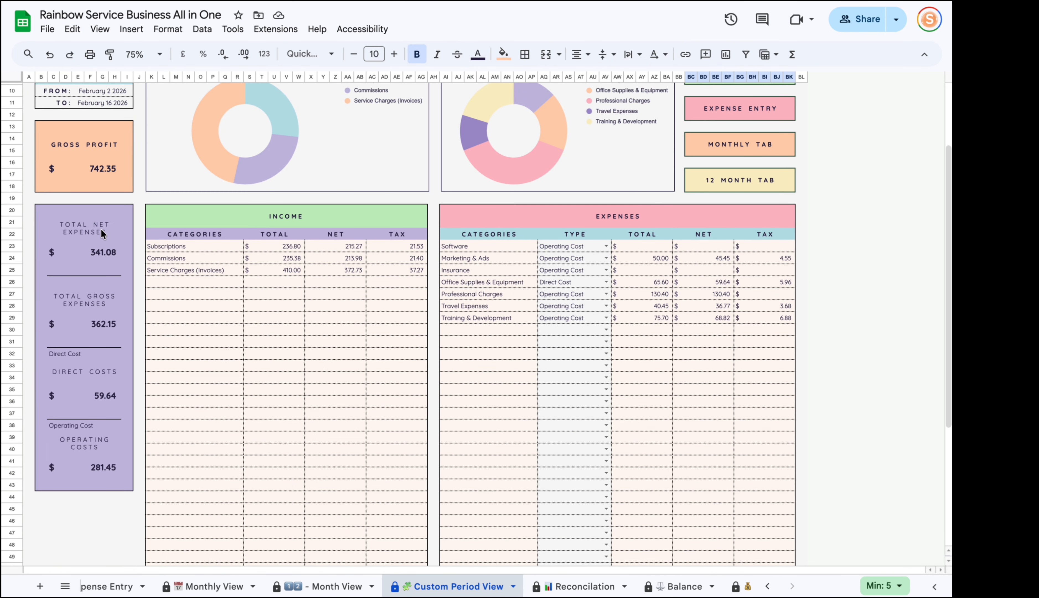
left_click(103, 233)
left_click_drag(103, 233, 135, 487)
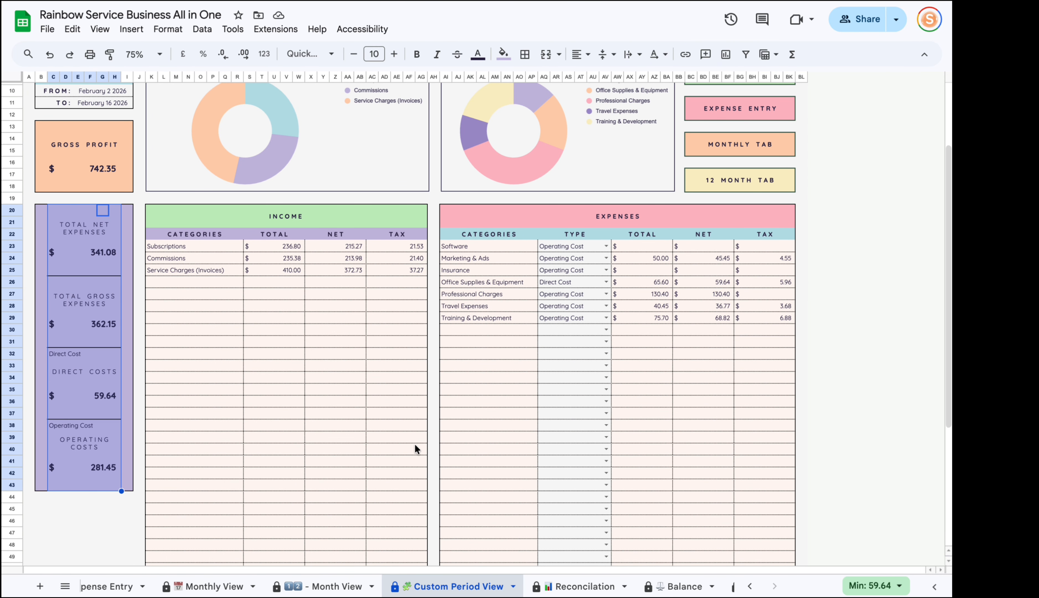
scroll(414, 443, "up", 3)
scroll(414, 443, "up", 1)
left_click_drag(103, 196, 105, 208)
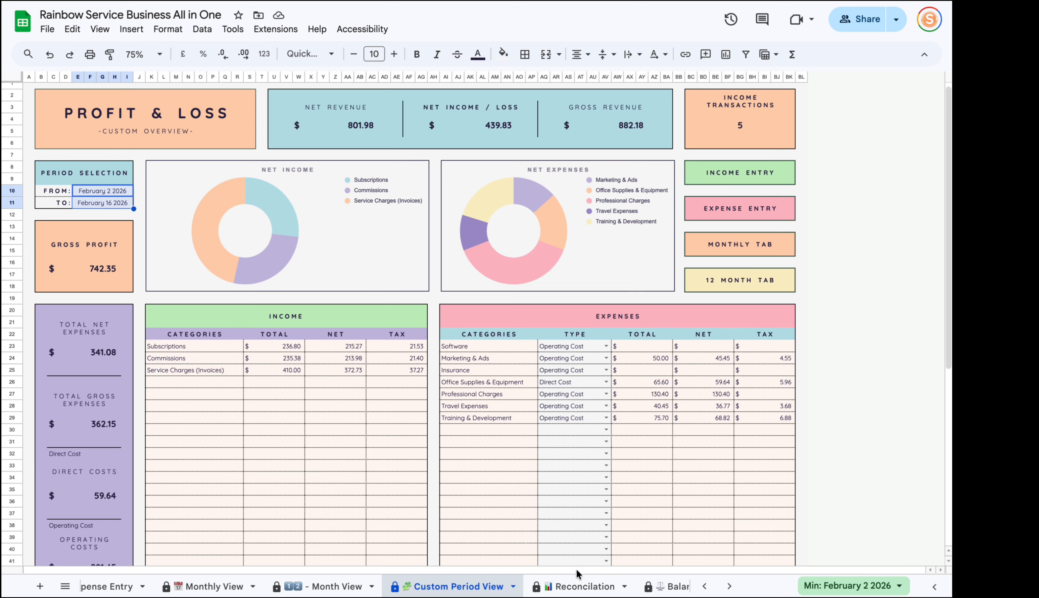
left_click(576, 587)
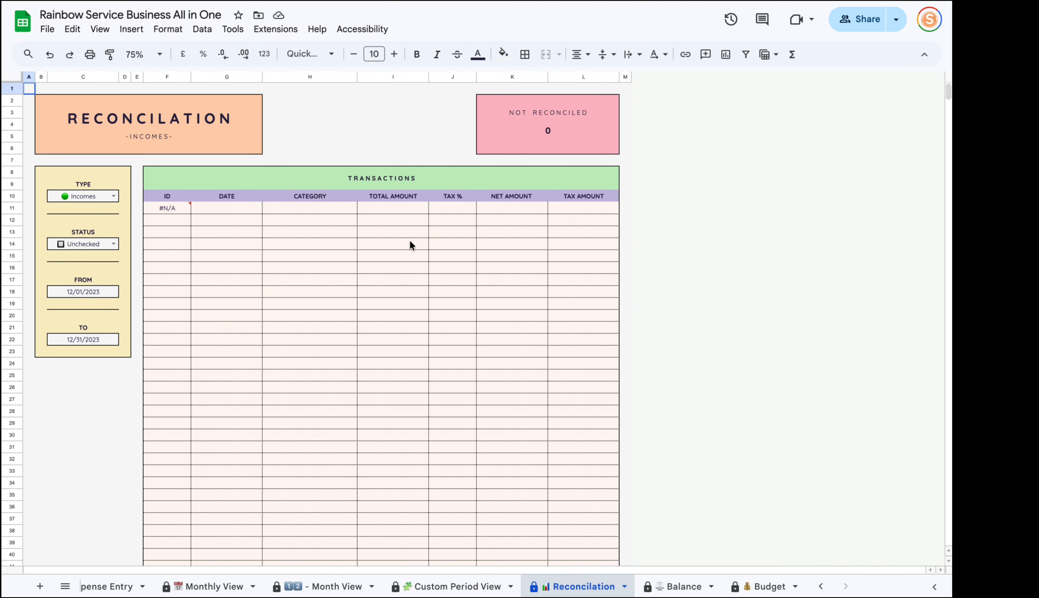
Filter Reconciliation to Expenses with Unchecked status, ending 31/3/2026, showing 26 not reconciled.
left_click(112, 197)
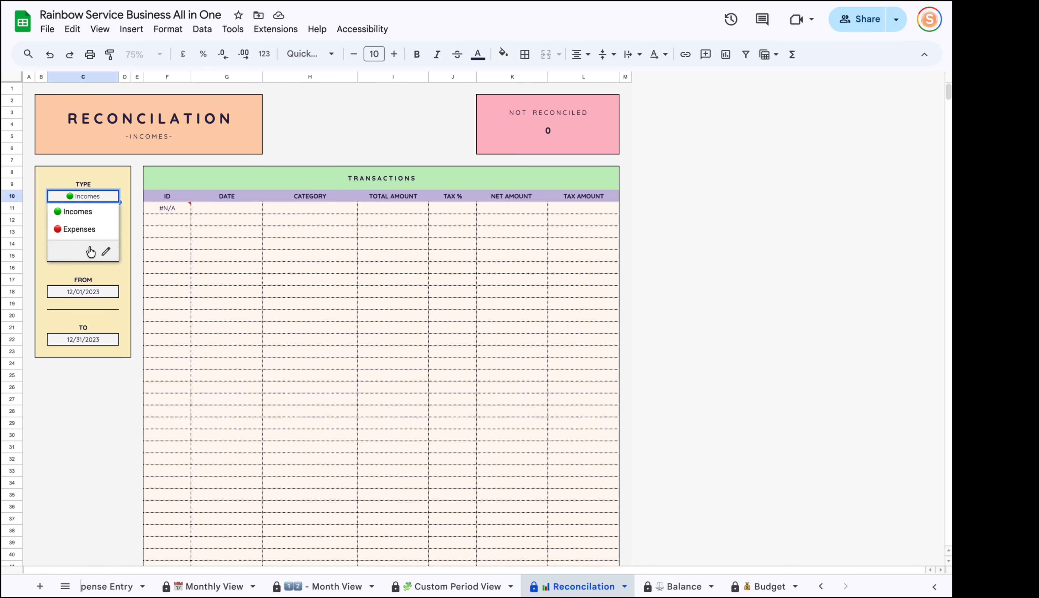
left_click(82, 230)
left_click(113, 243)
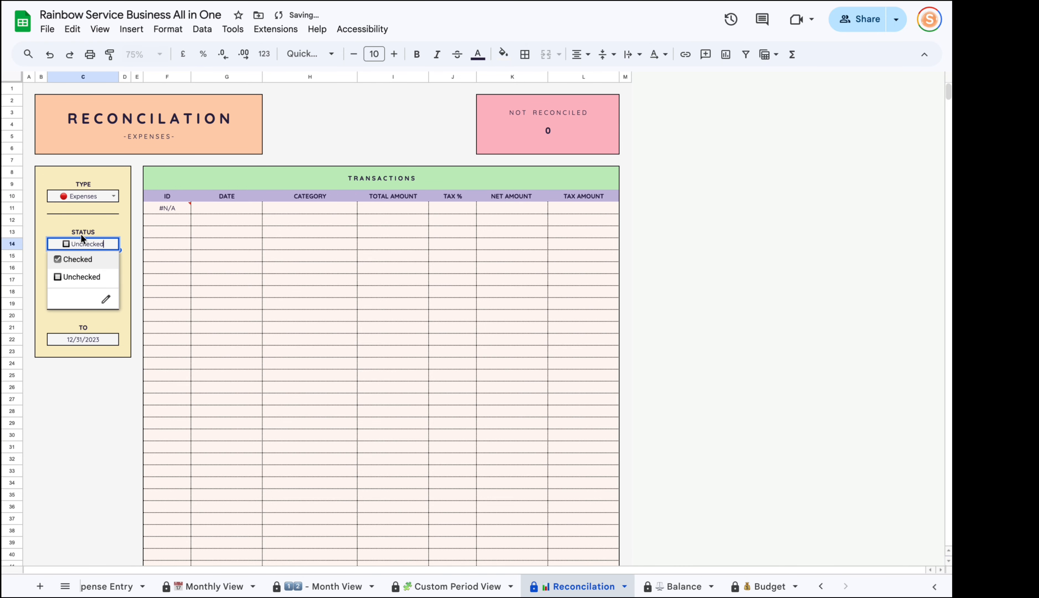
left_click(83, 279)
left_click(96, 340)
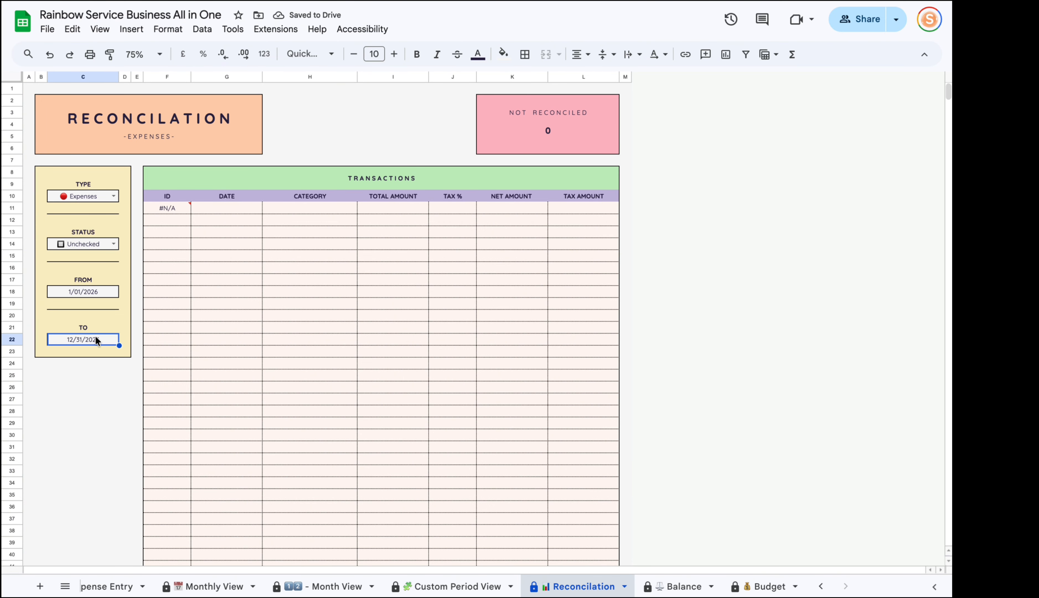
type("31/3/202")
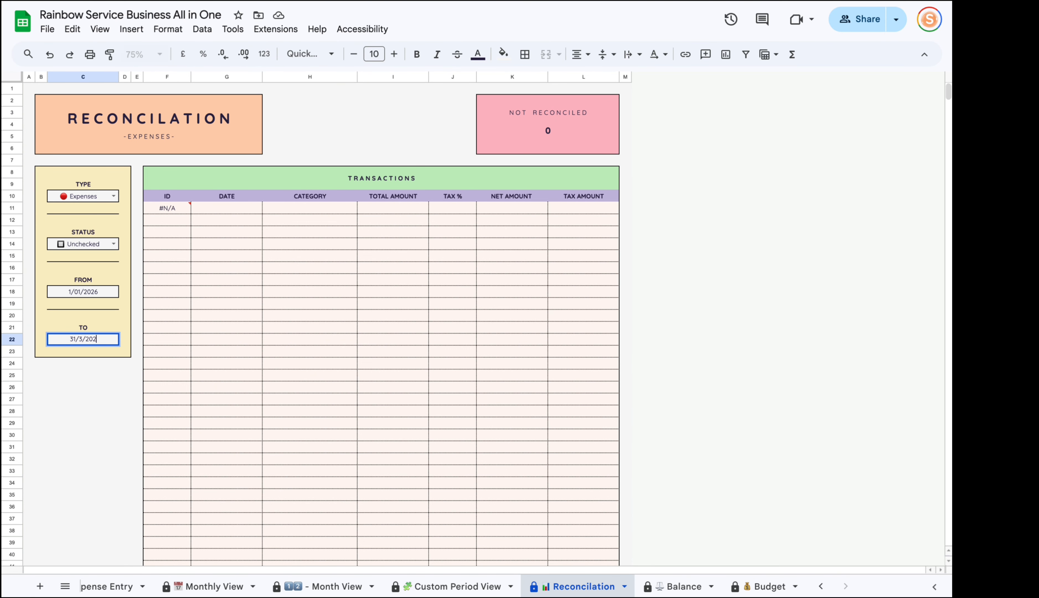
type("6")
key("Return")
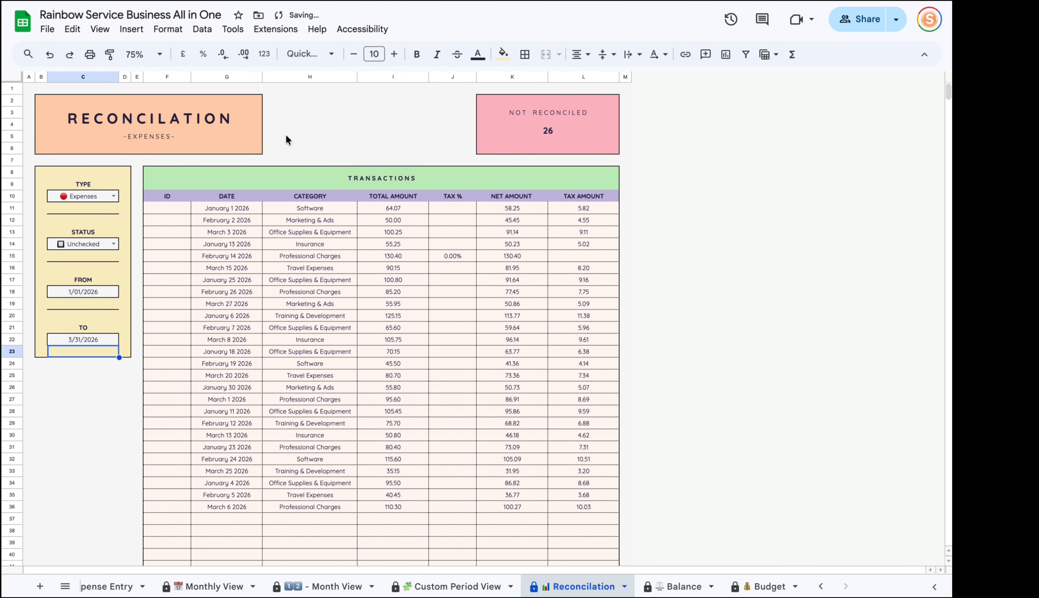
On Expense Entry, tick the checkbox for the March 6 2026 expense in row 108.
left_click(107, 585)
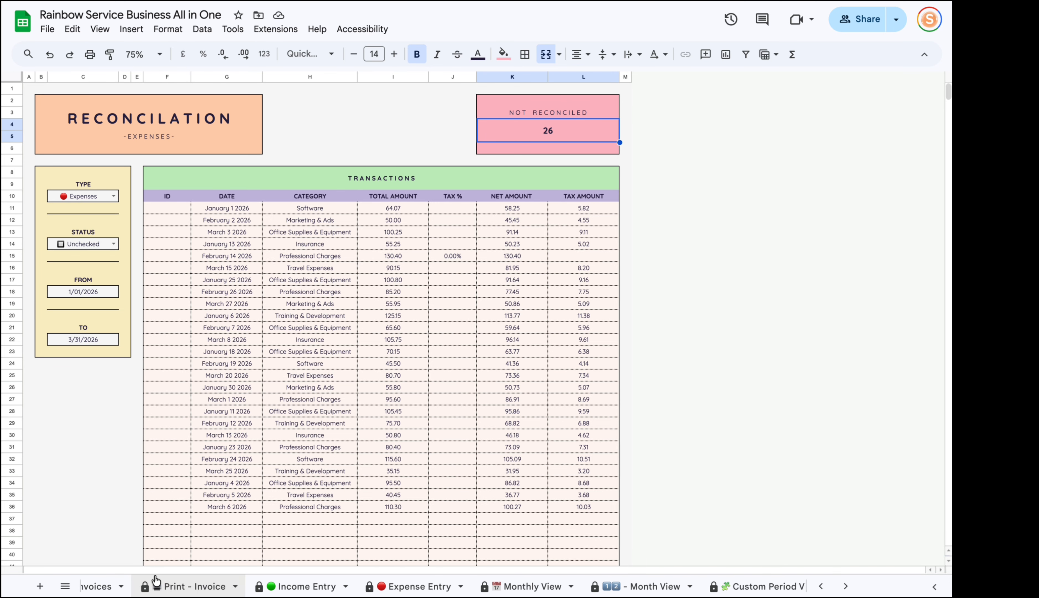
scroll(266, 440, "down", 20)
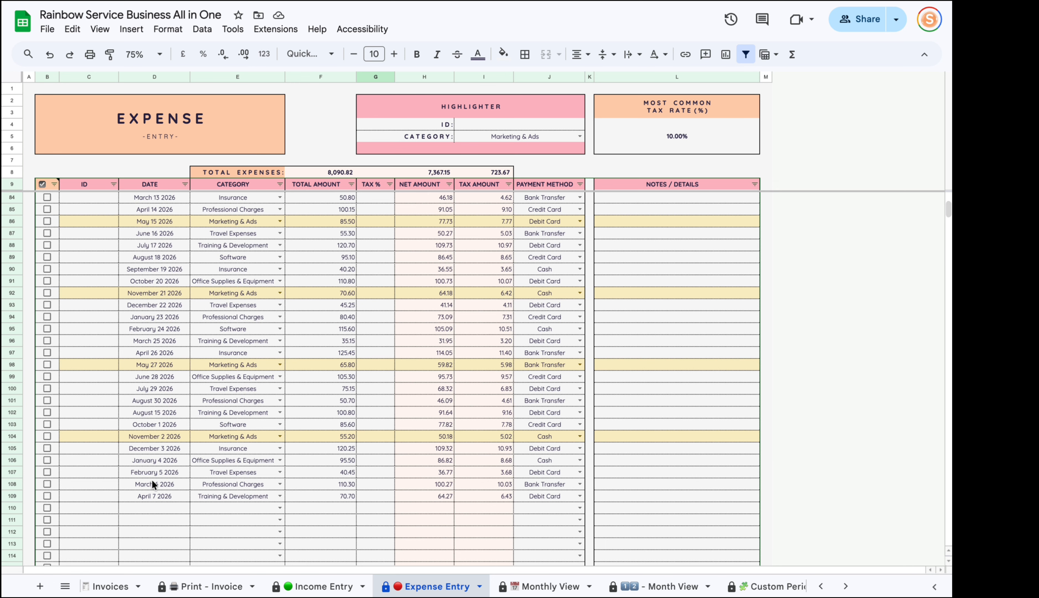
left_click(142, 485)
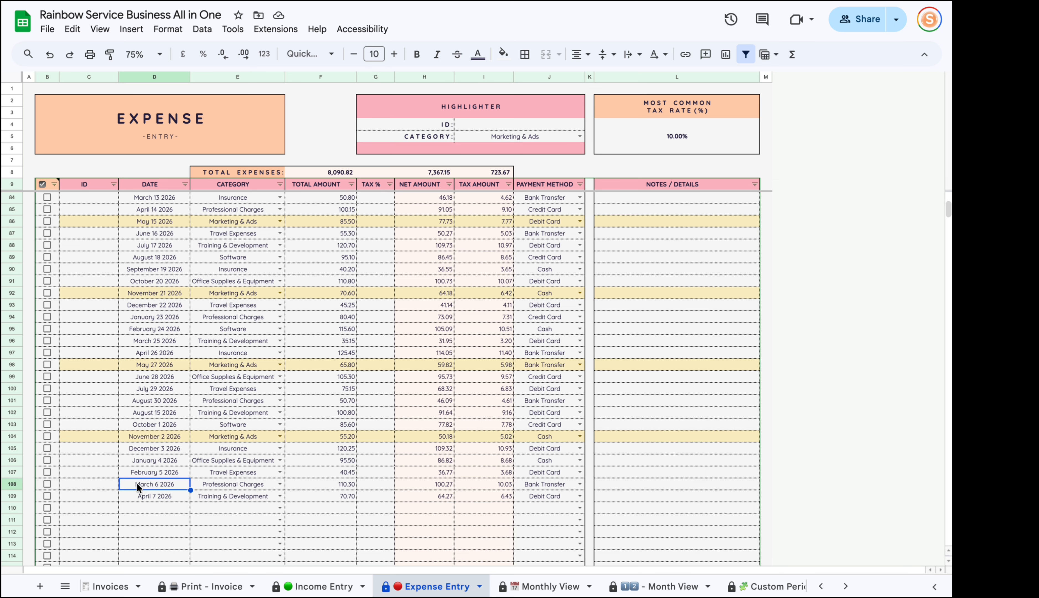
left_click(47, 483)
scroll(655, 586, "right", 5)
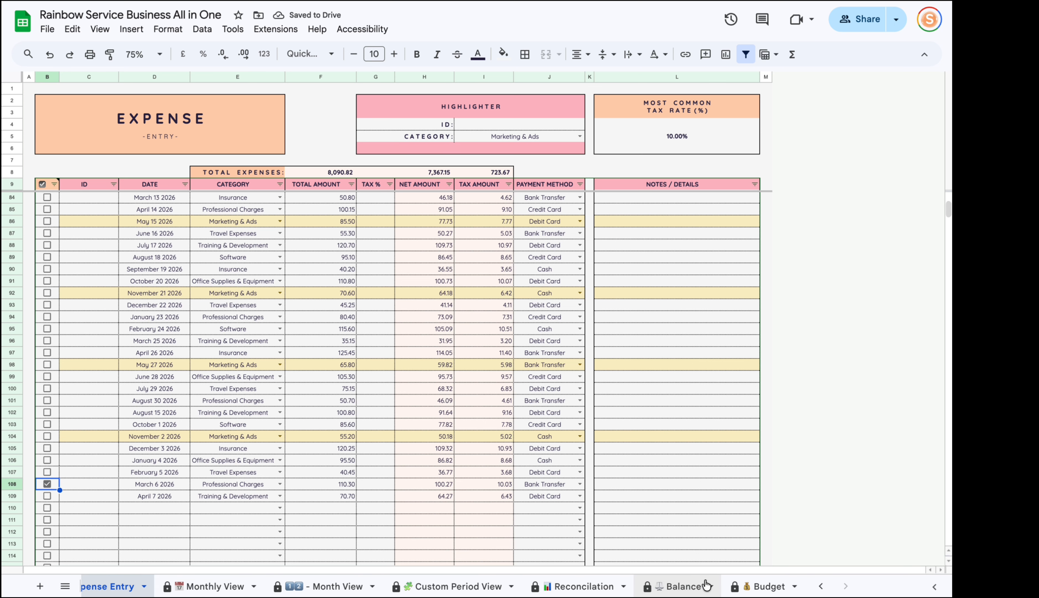
Confirm Professional Charges appears under Checked status, then return the filter to Unchecked.
left_click(598, 586)
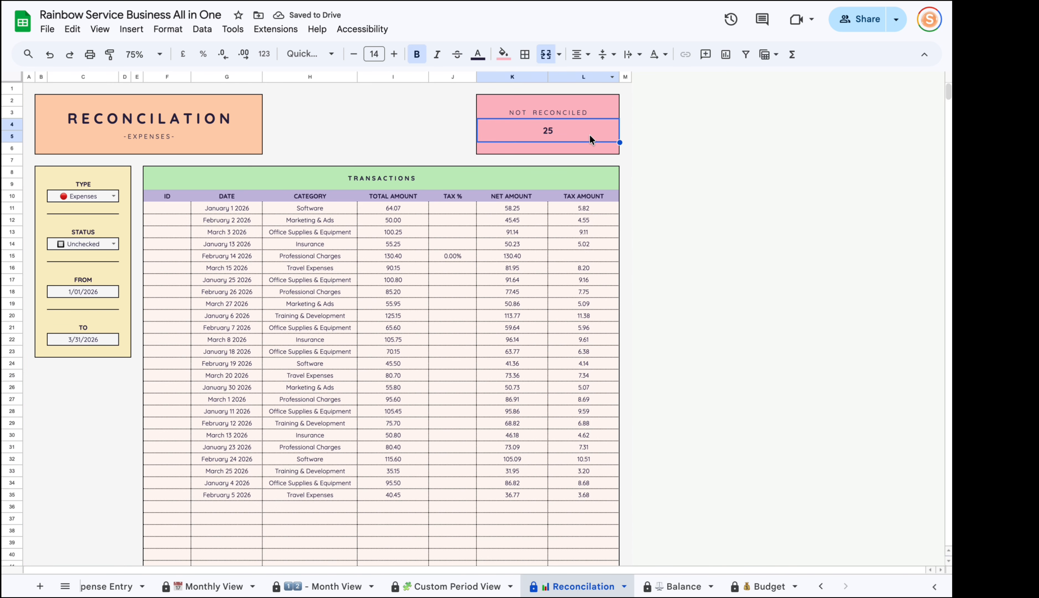
left_click(114, 244)
left_click(78, 262)
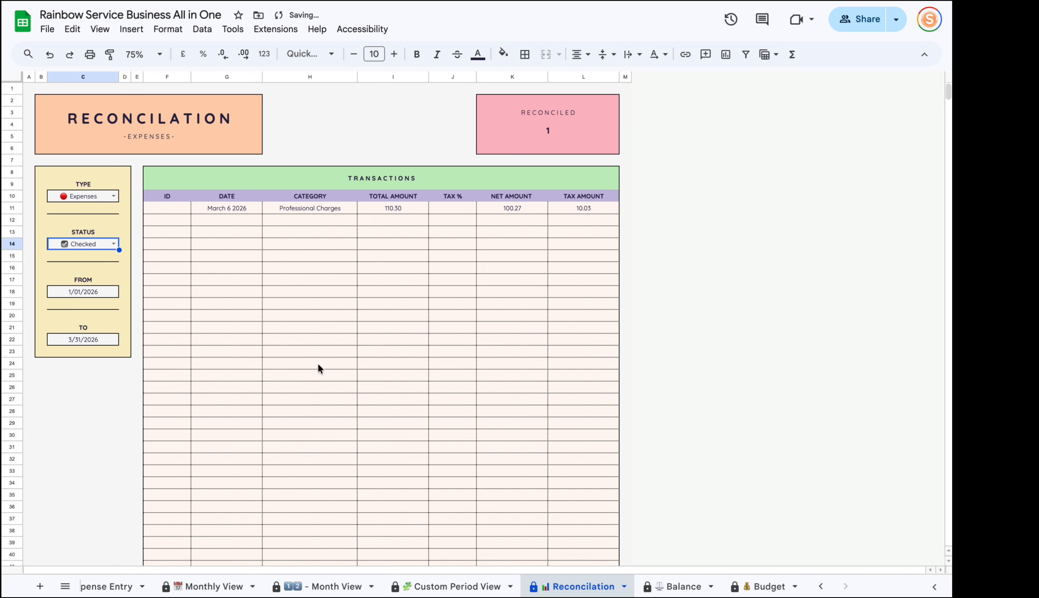
left_click(339, 211)
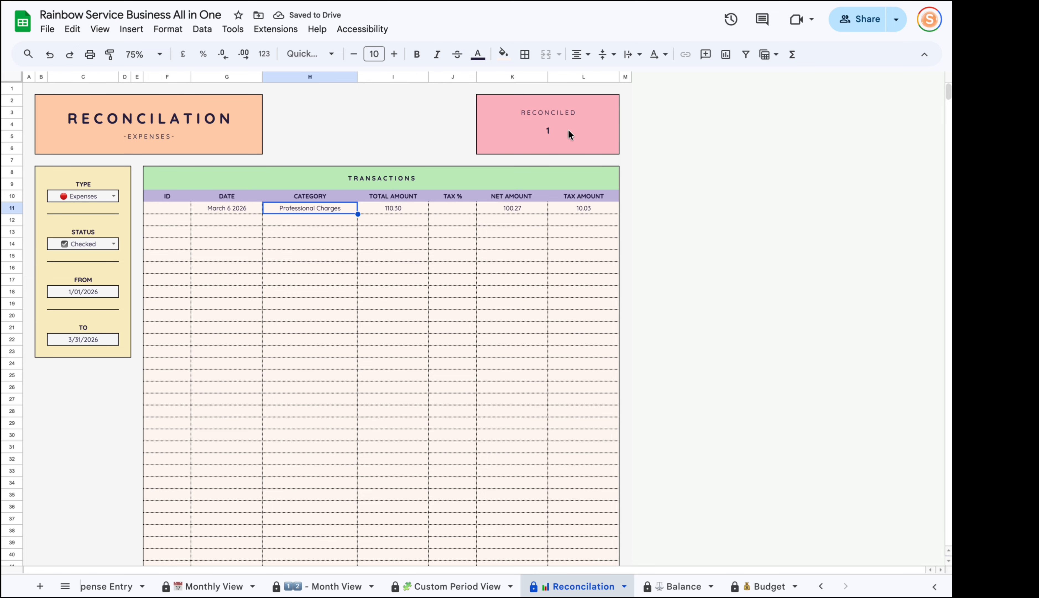
left_click(114, 243)
left_click(73, 275)
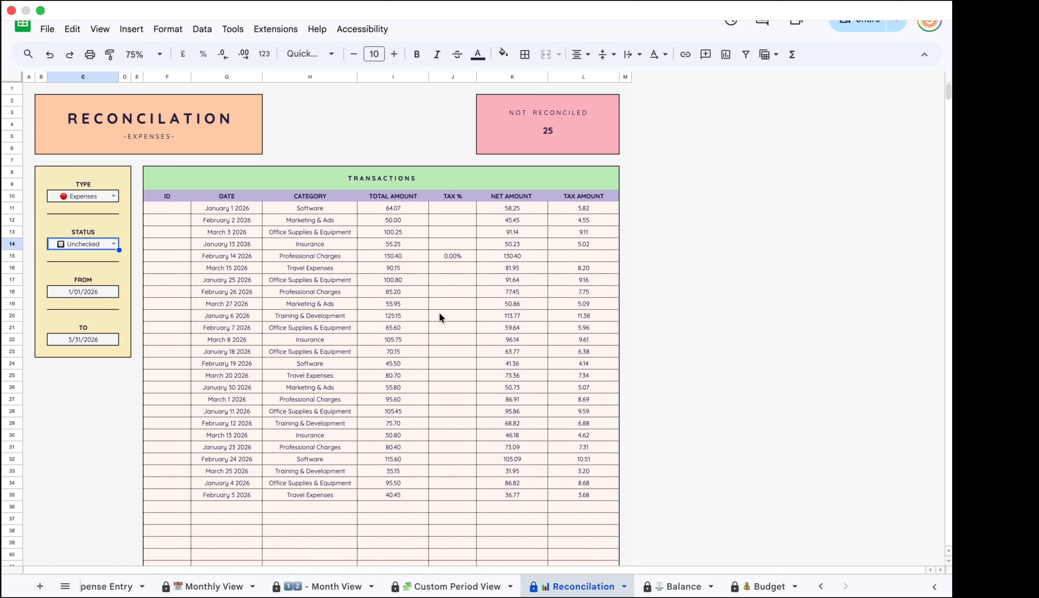
left_click(91, 184)
left_click(90, 243)
left_click(91, 197)
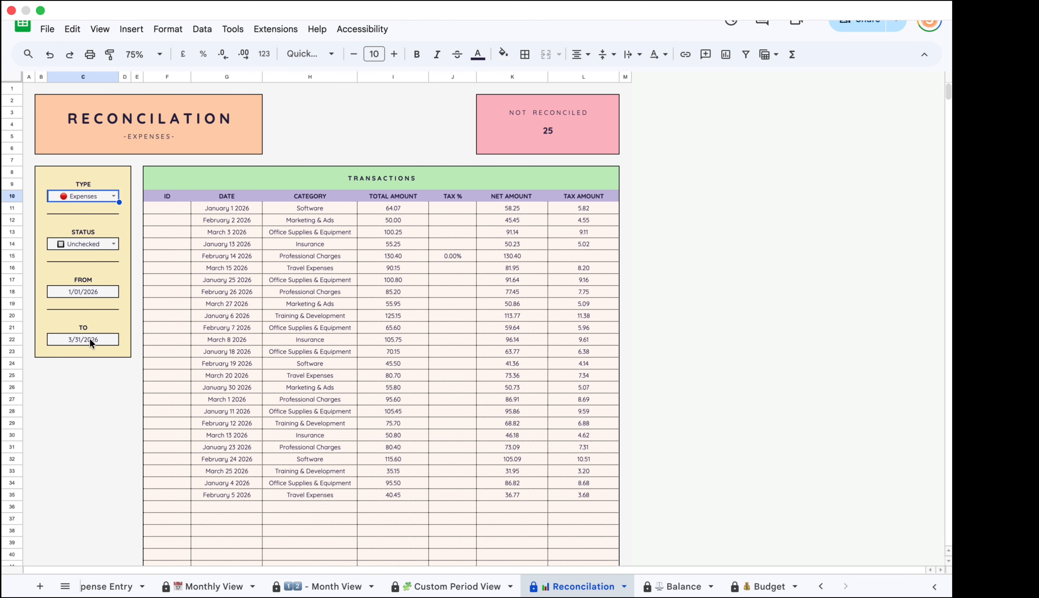
Open the Balance sheet and select the account names from Cash to Other.
left_click(676, 586)
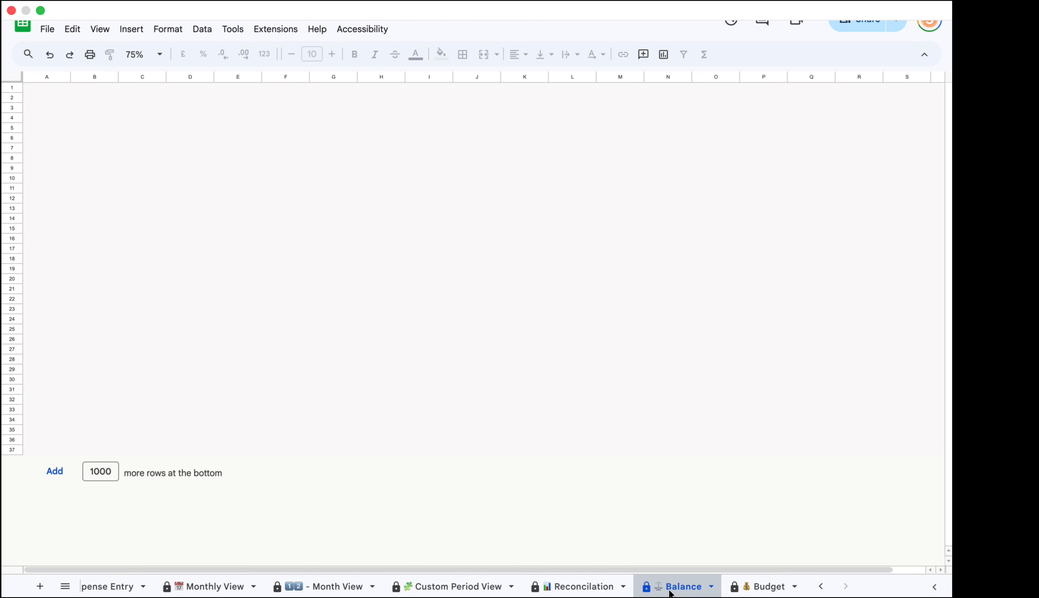
left_click_drag(62, 327, 70, 459)
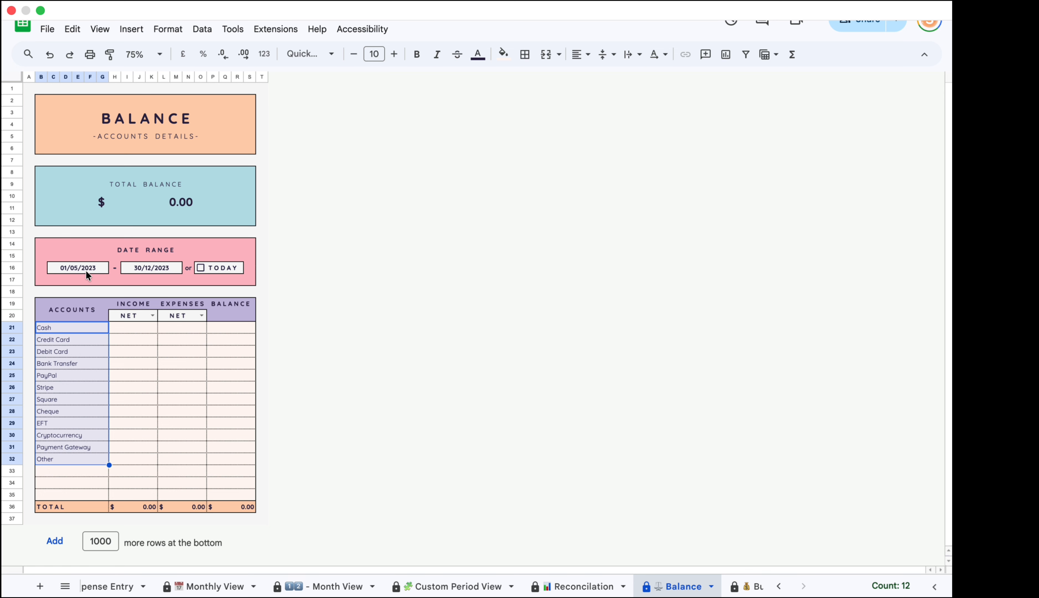
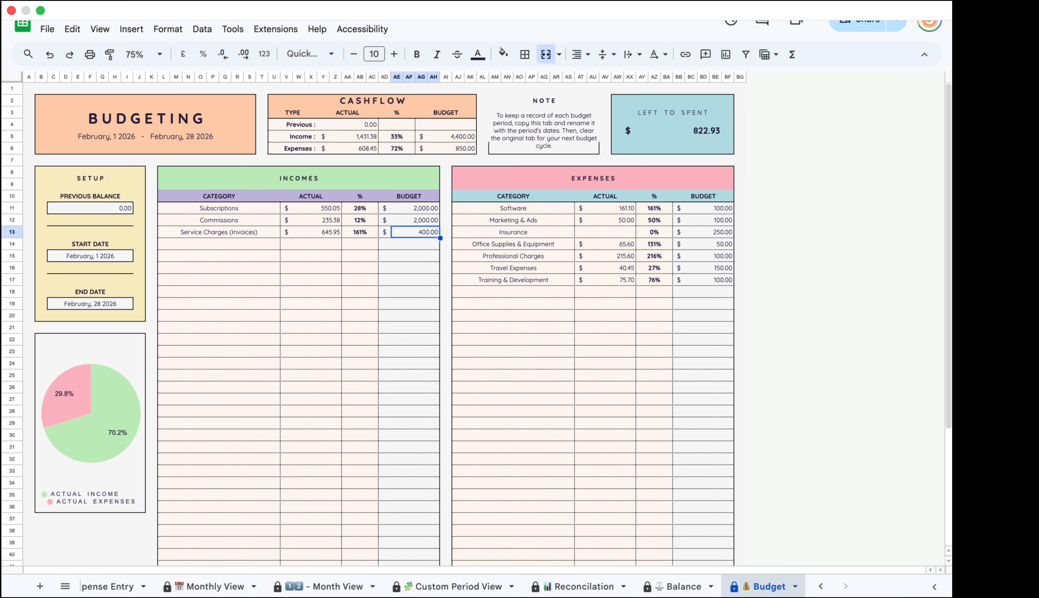
Enter 3000 as the Service Charges budget, then go to the December 2026 Calendar sheet.
type("3000")
key("Return")
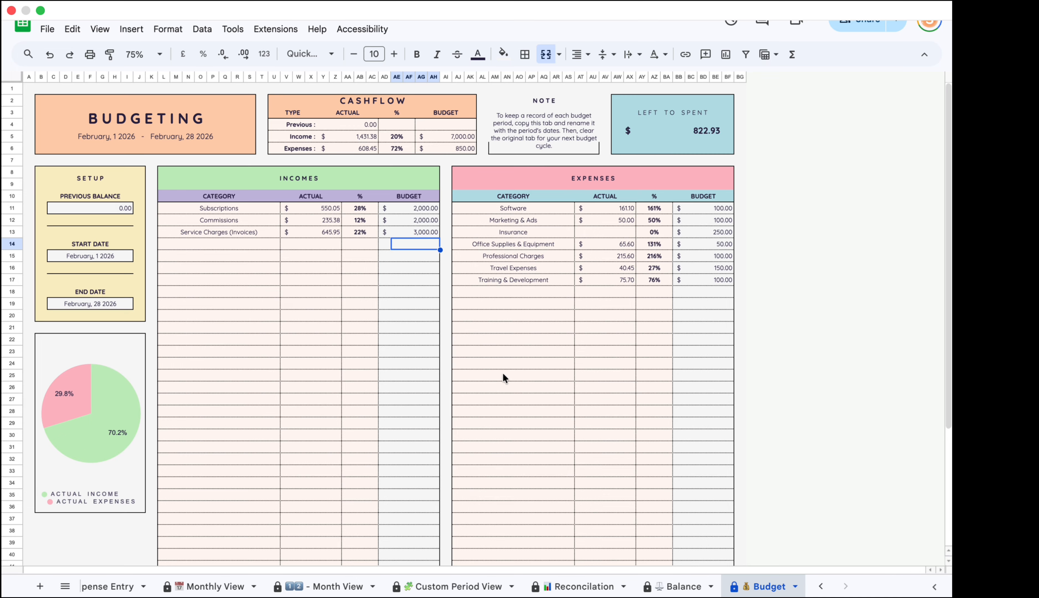
scroll(598, 585, "left", 15)
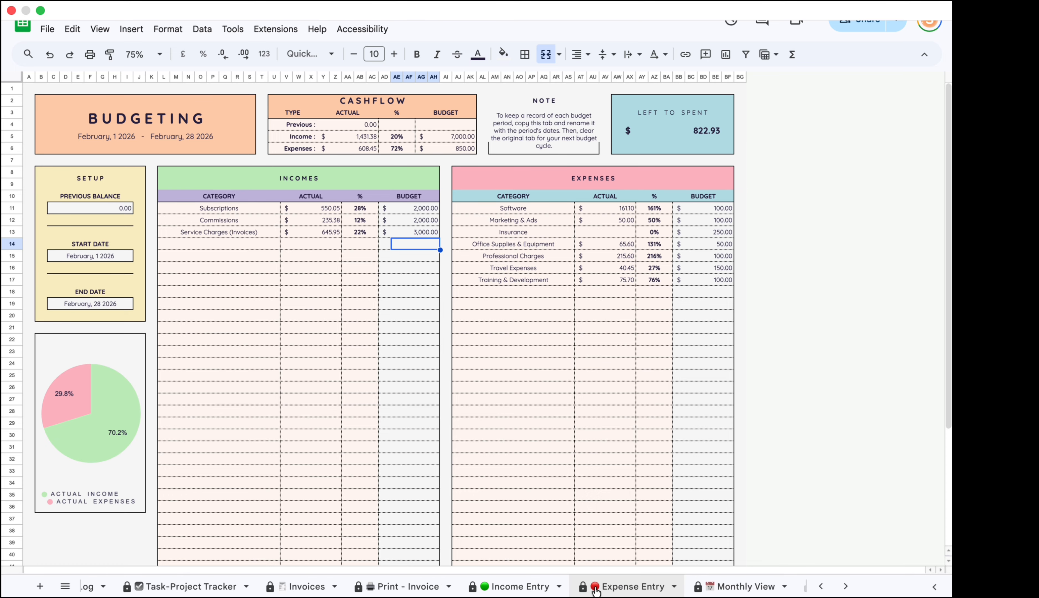
scroll(597, 590, "left", 2)
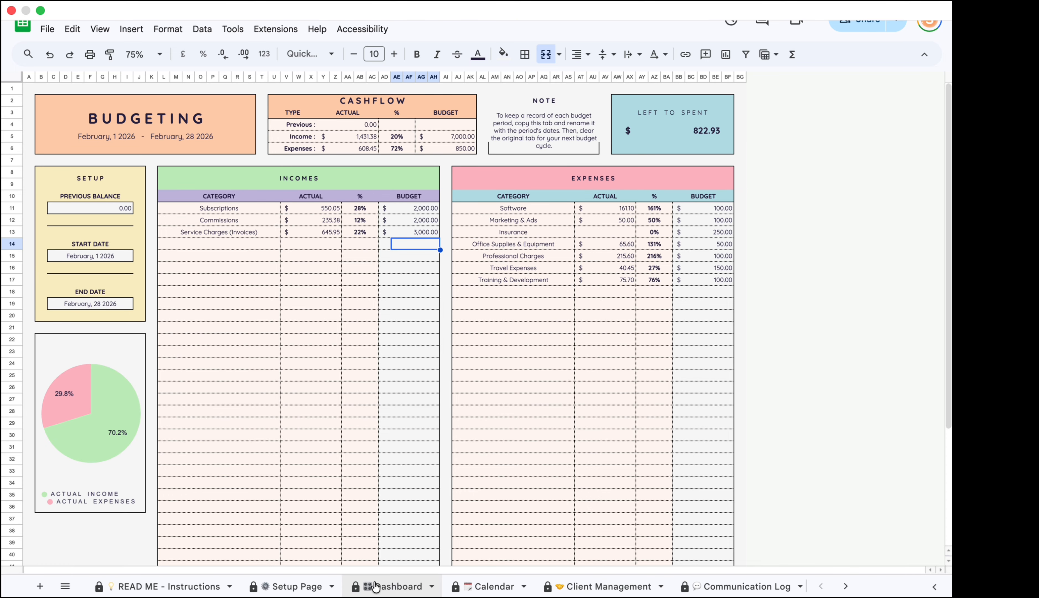
left_click(473, 587)
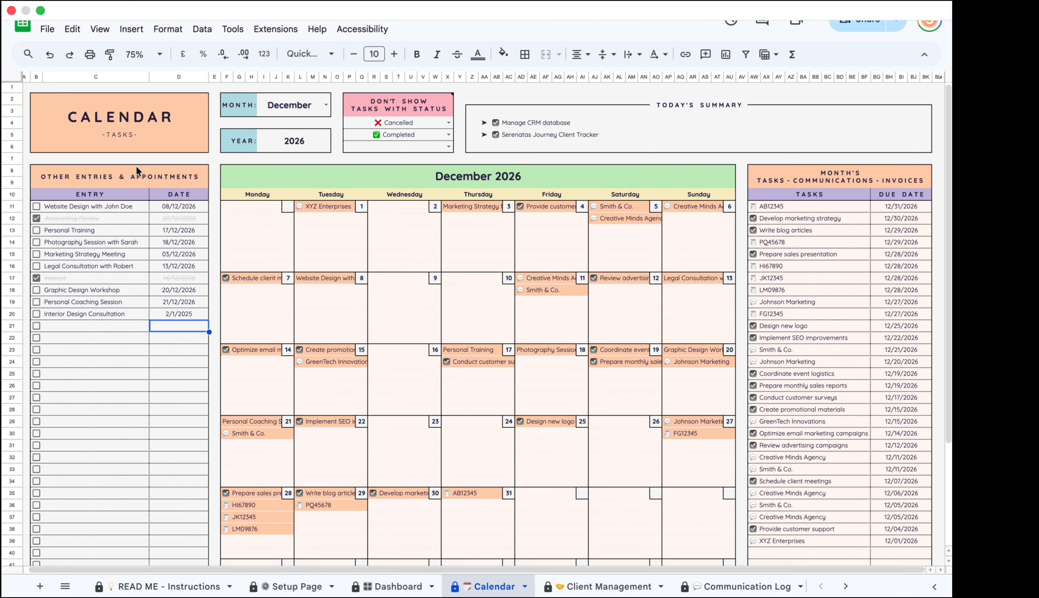
Highlight the Calendar's other entries and appointments list, then move to the Task-Project Tracker sheet.
left_click_drag(88, 206, 163, 358)
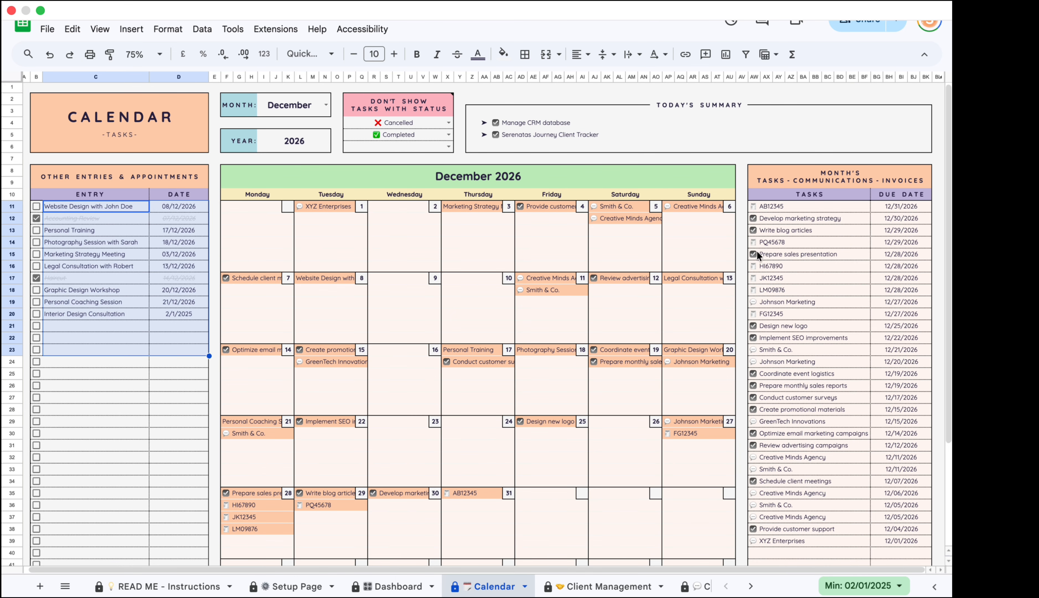
left_click(115, 381)
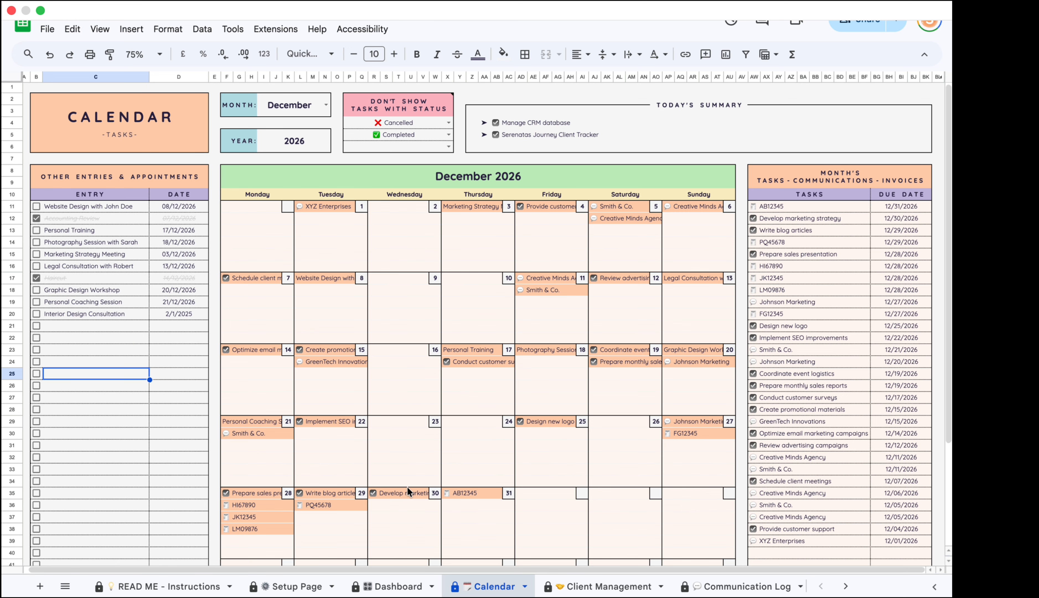
left_click(845, 585)
left_click(659, 586)
Check the Manage CRM database and Serenatas Journey tasks due 5/18/2026, then return to Calendar.
left_click(520, 448)
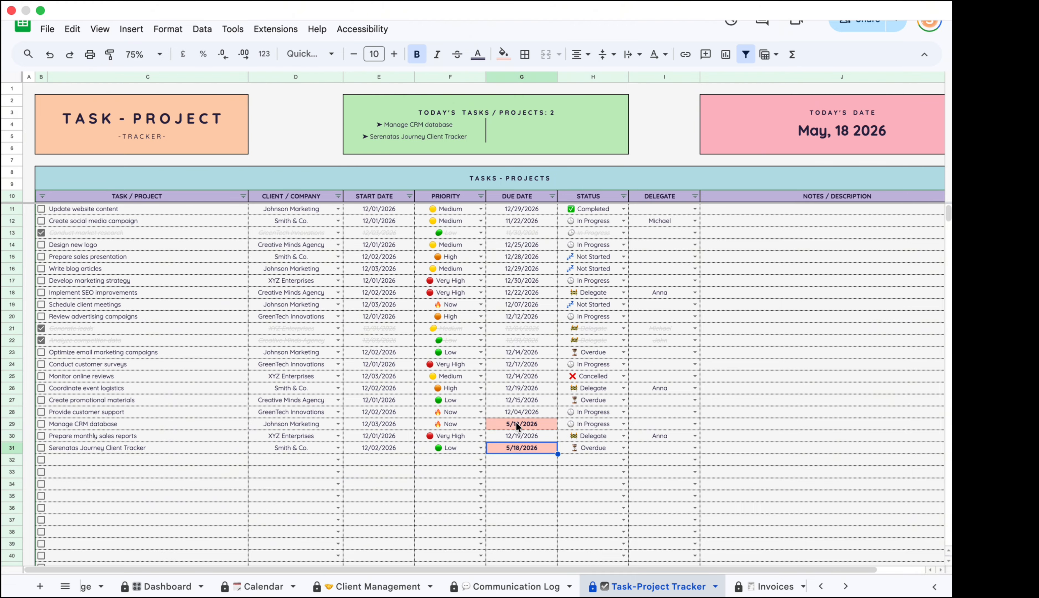
left_click(87, 423)
left_click(95, 449, "super")
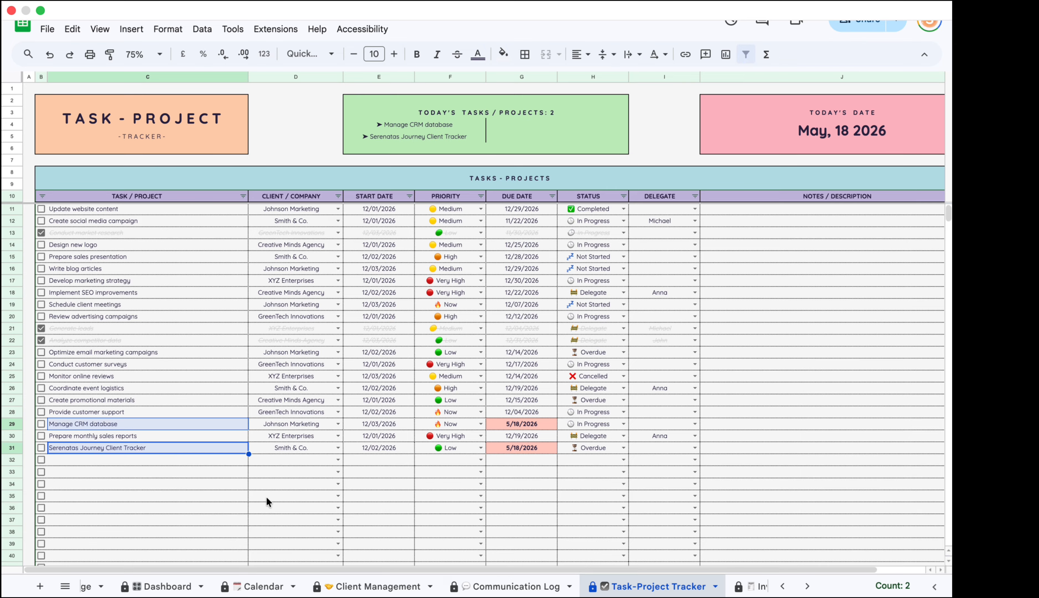
left_click(263, 585)
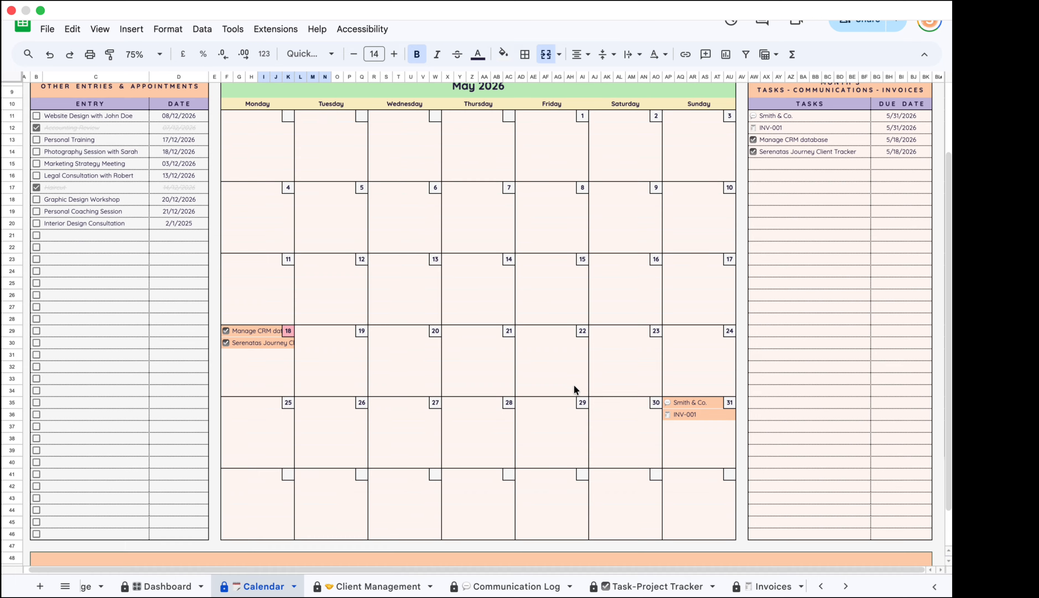
Show the Calendar for December 2025, then for February 2026.
scroll(238, 307, "down", 1)
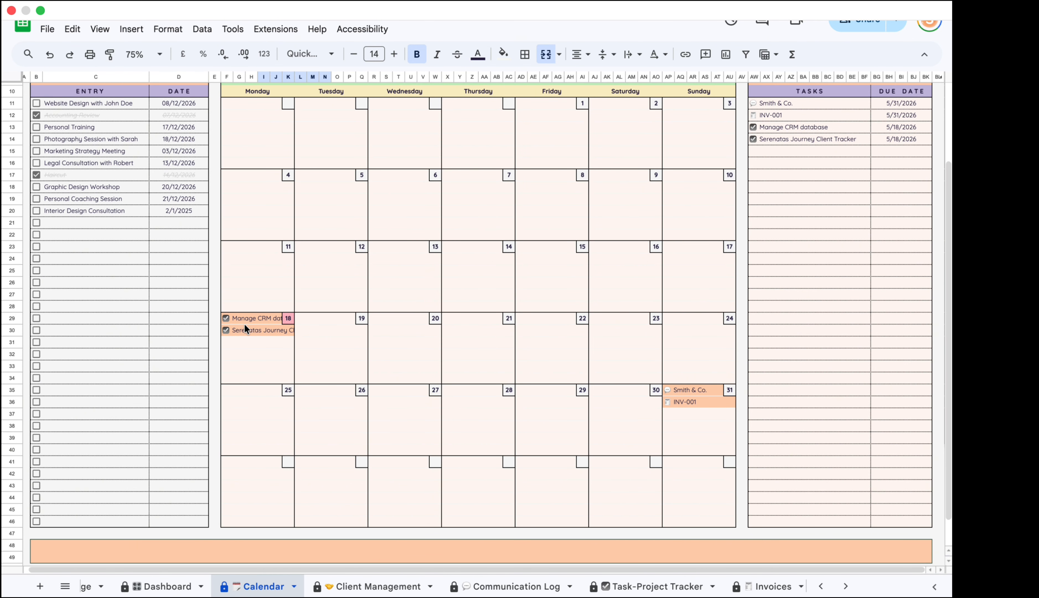
scroll(294, 343, "up", 3)
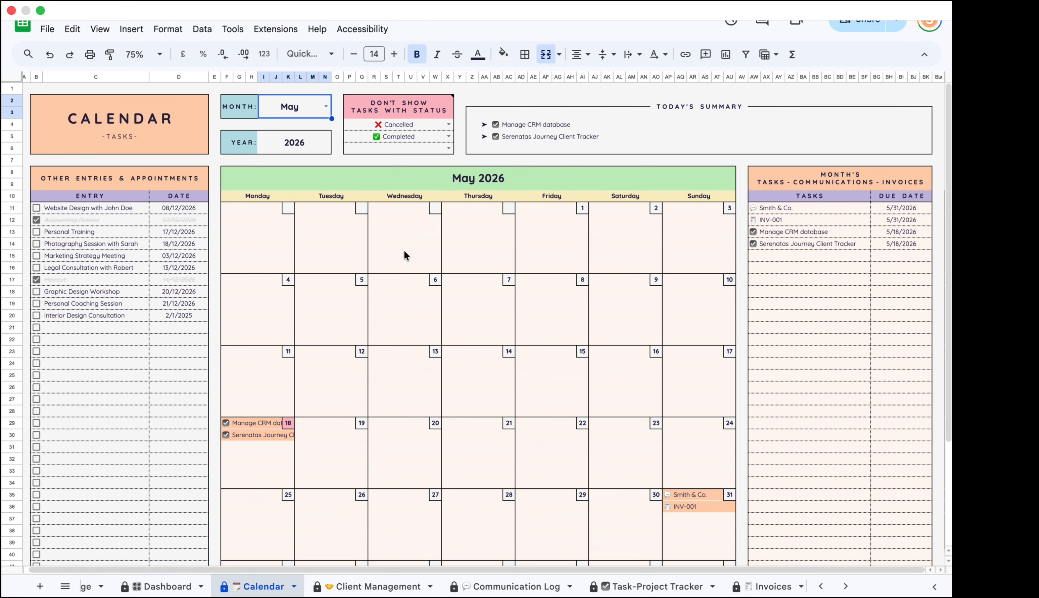
left_click(287, 143)
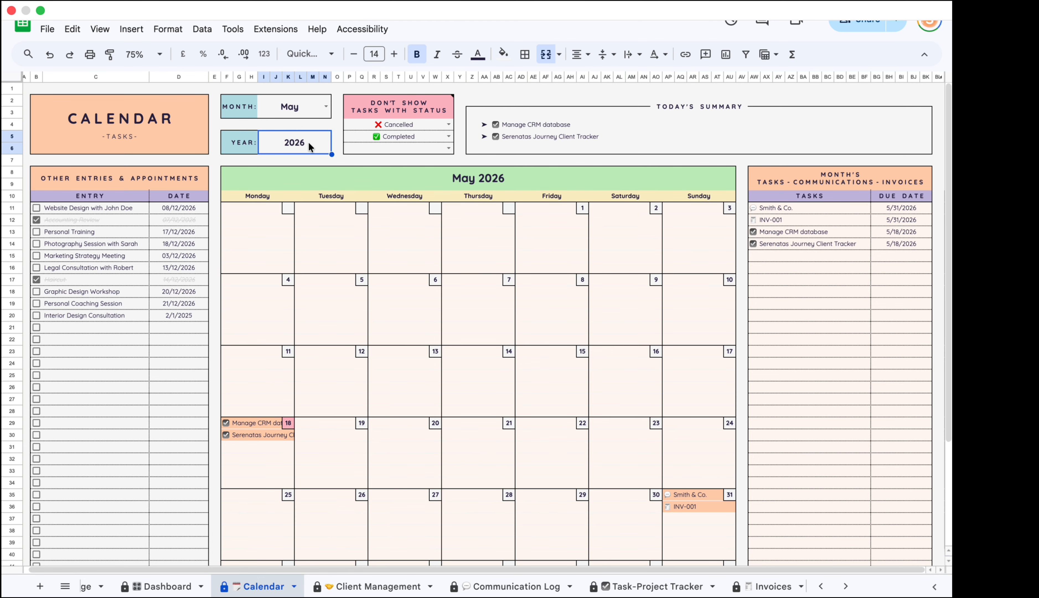
type("2025")
key("Return")
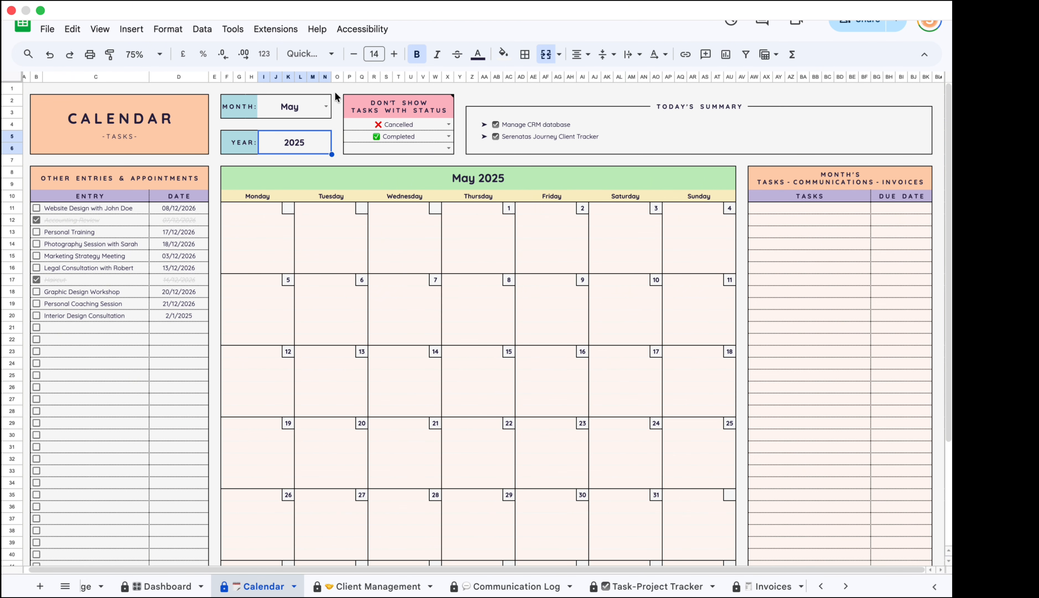
left_click(326, 106)
left_click(317, 322)
scroll(443, 429, "down", 5)
scroll(330, 165, "up", 5)
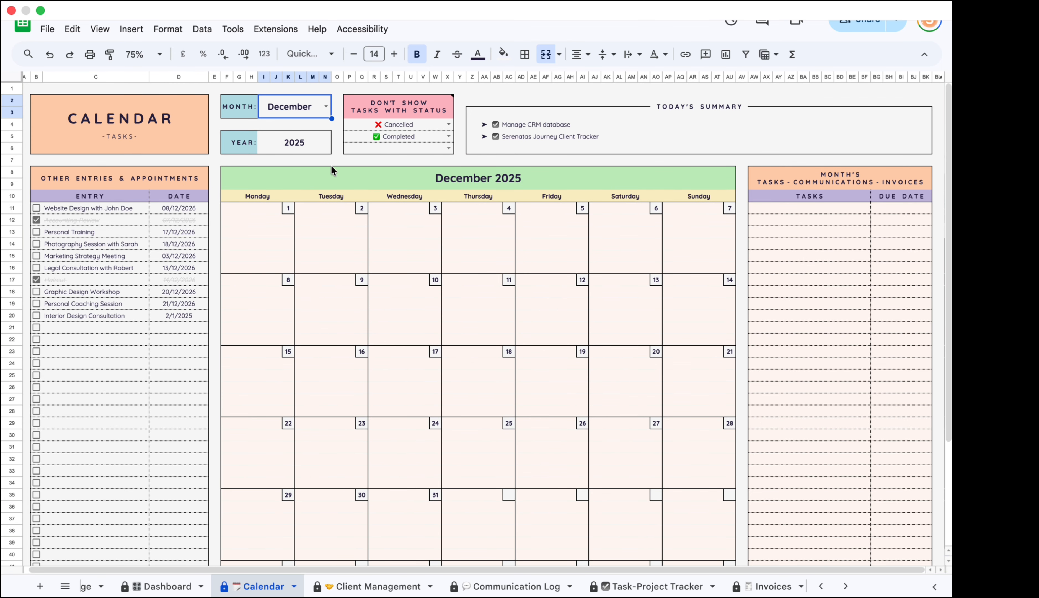
left_click(296, 109)
left_click(280, 143)
left_click(310, 144)
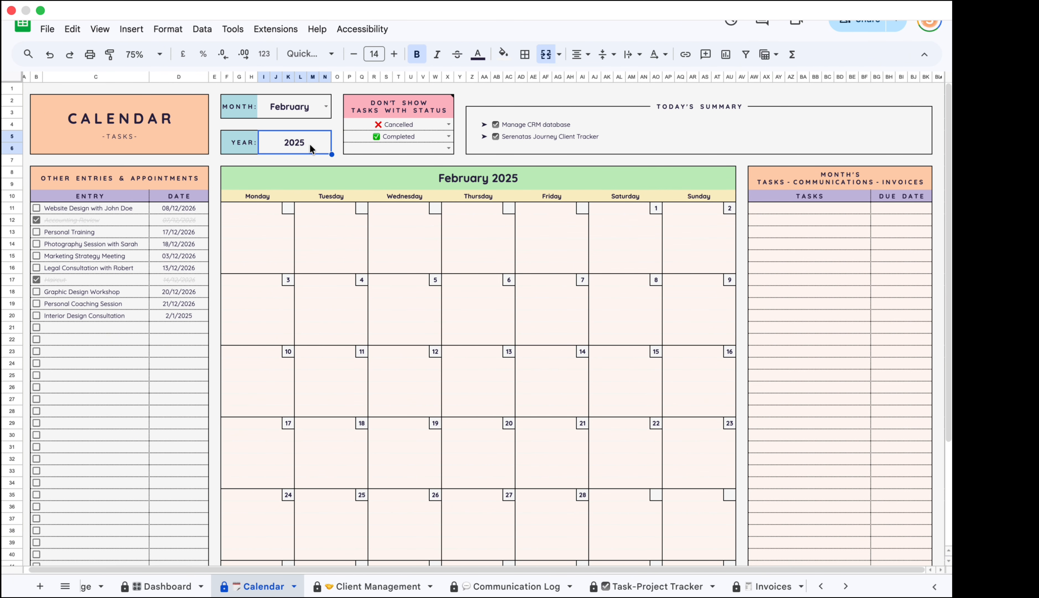
type("2026")
key("Return")
Step the Calendar through March, April and May 2026, ending on December 2026.
left_click(325, 109)
left_click(323, 109)
left_click(288, 160)
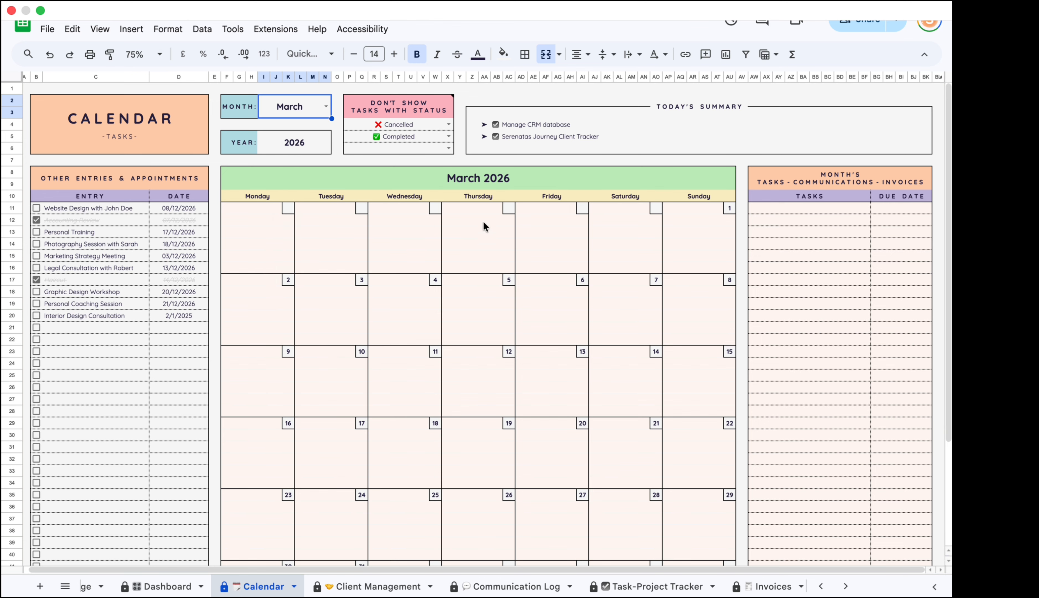
left_click(325, 107)
left_click(285, 180)
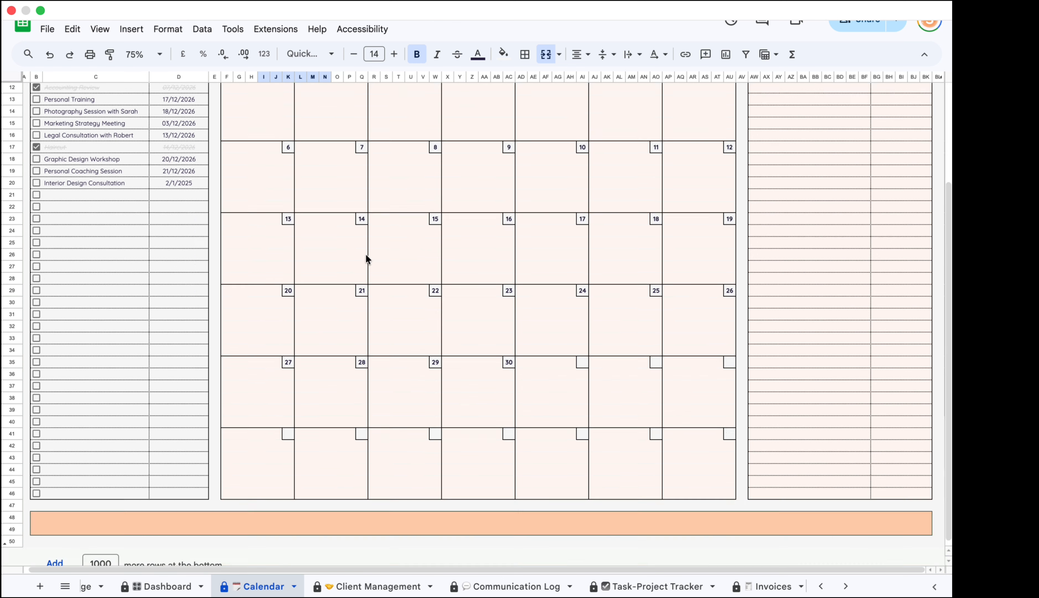
left_click(325, 107)
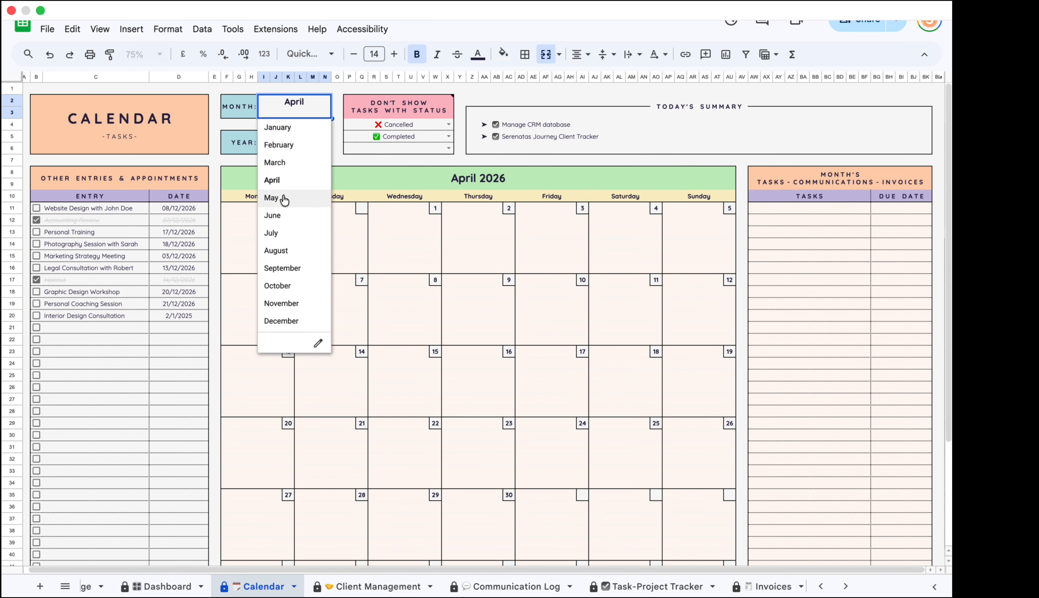
left_click(285, 198)
left_click(325, 108)
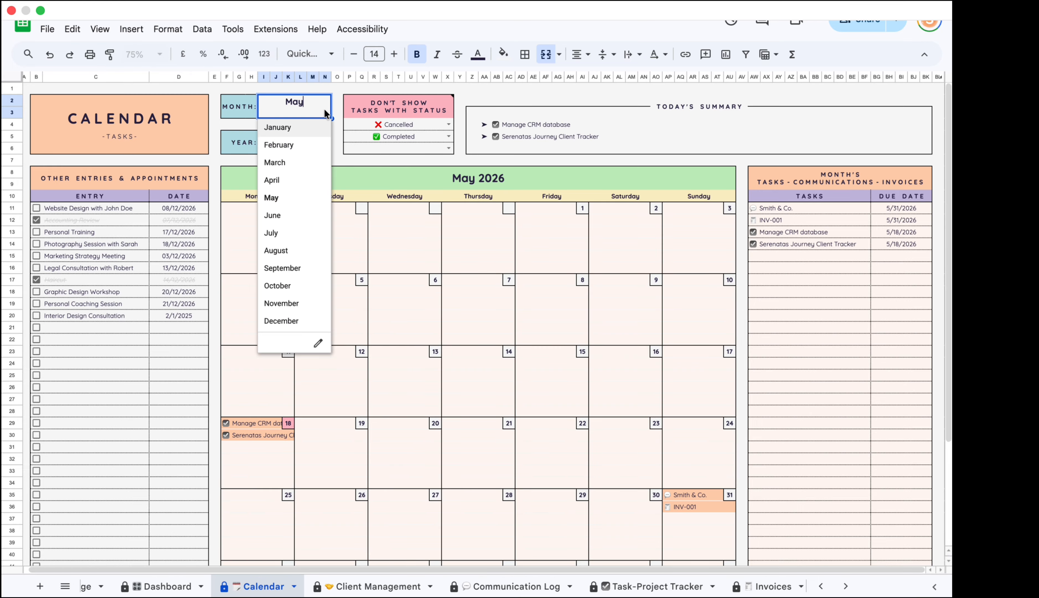
left_click(269, 320)
scroll(593, 310, "down", 4)
scroll(593, 310, "up", 4)
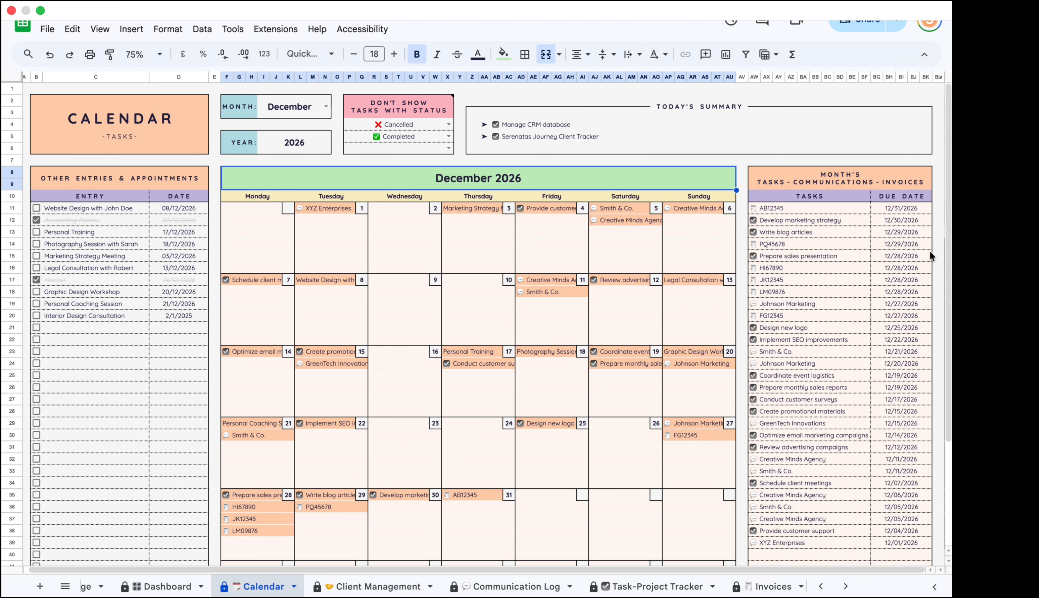
left_click(459, 175)
scroll(476, 298, "down", 3)
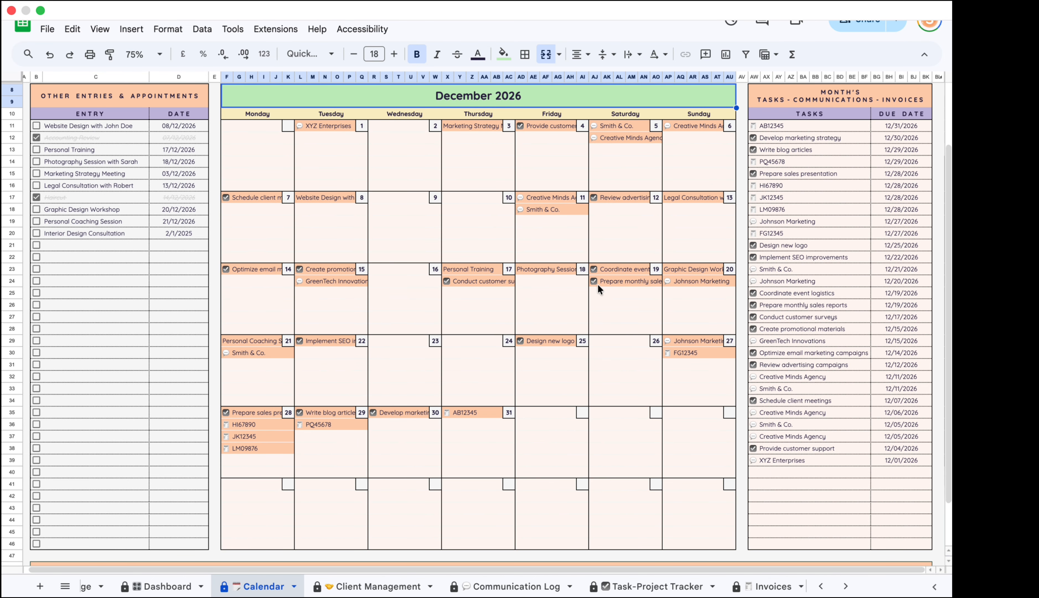
left_click(602, 269)
left_click(675, 285)
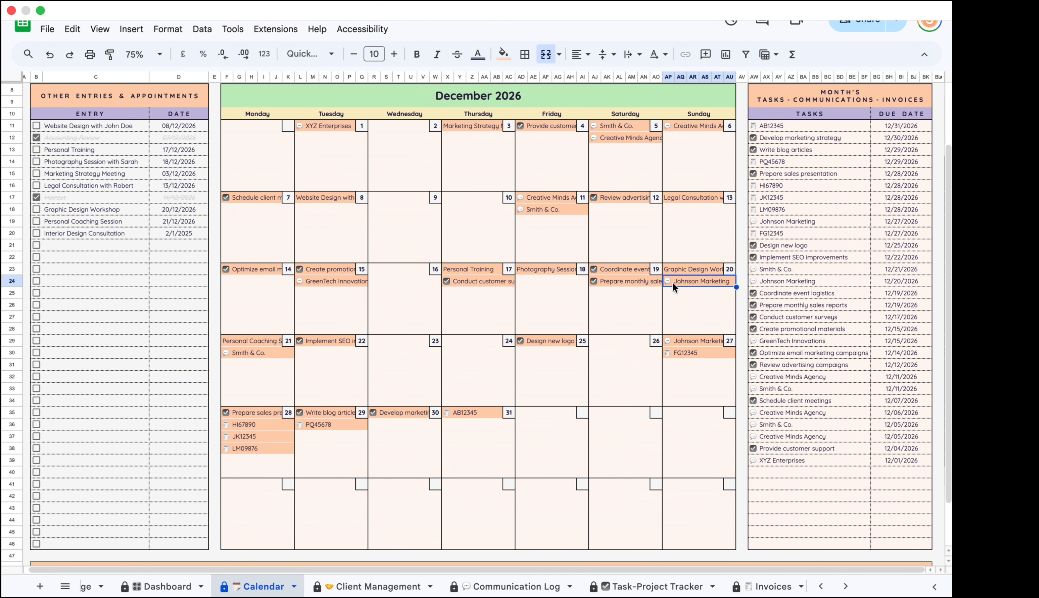
left_click(480, 582)
scroll(482, 571, "right", 1)
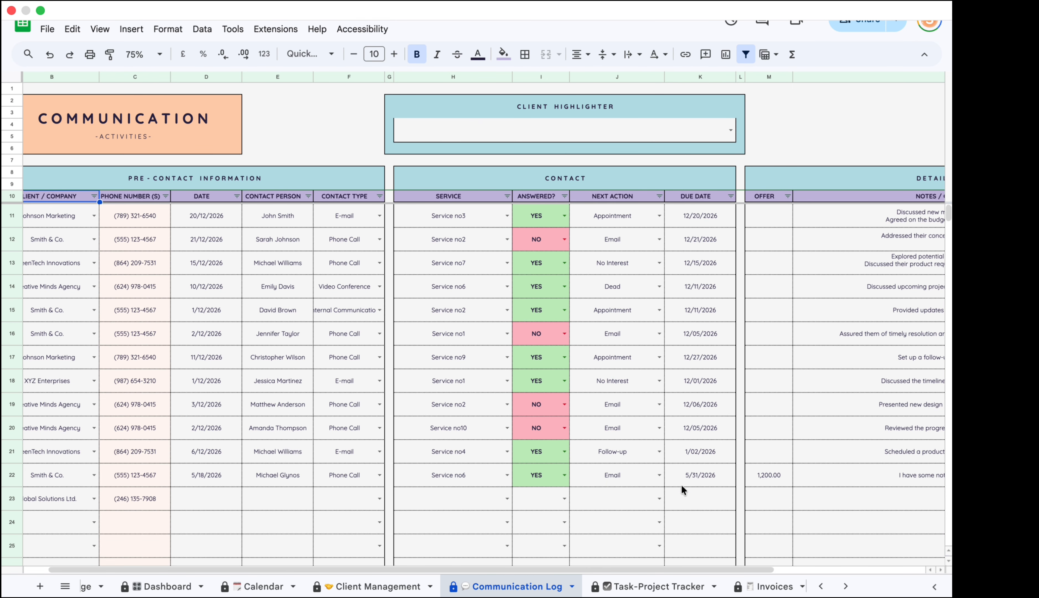
left_click(260, 586)
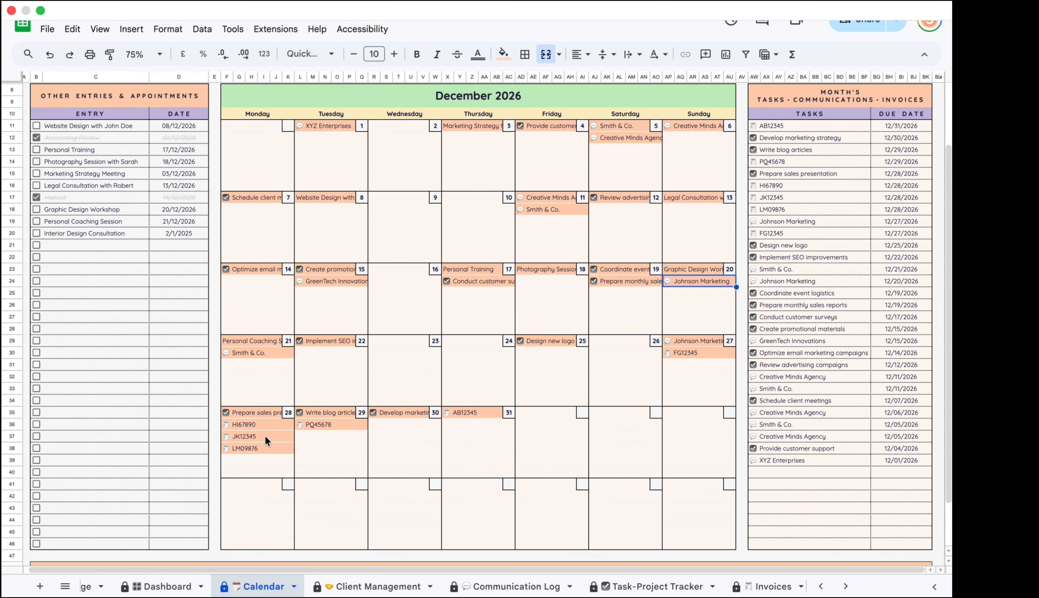
left_click(231, 427)
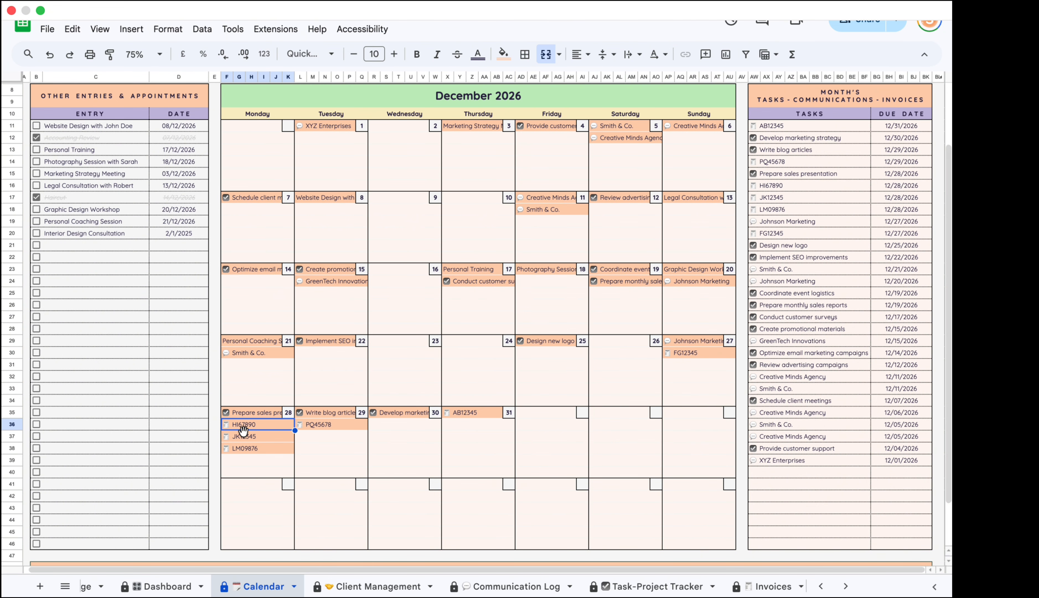
left_click_drag(262, 425, 247, 449)
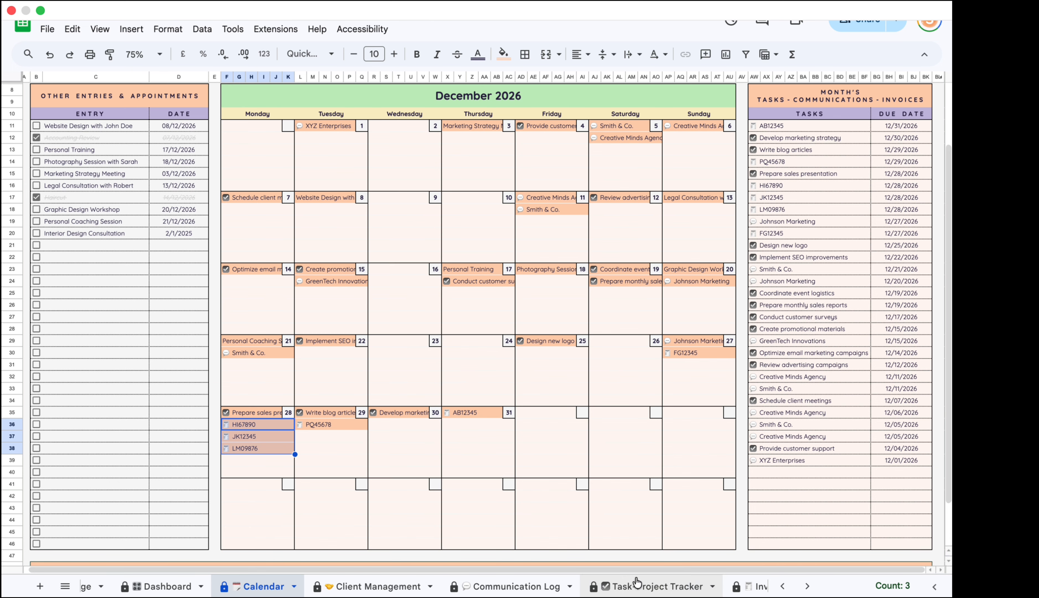
scroll(659, 585, "right", 3)
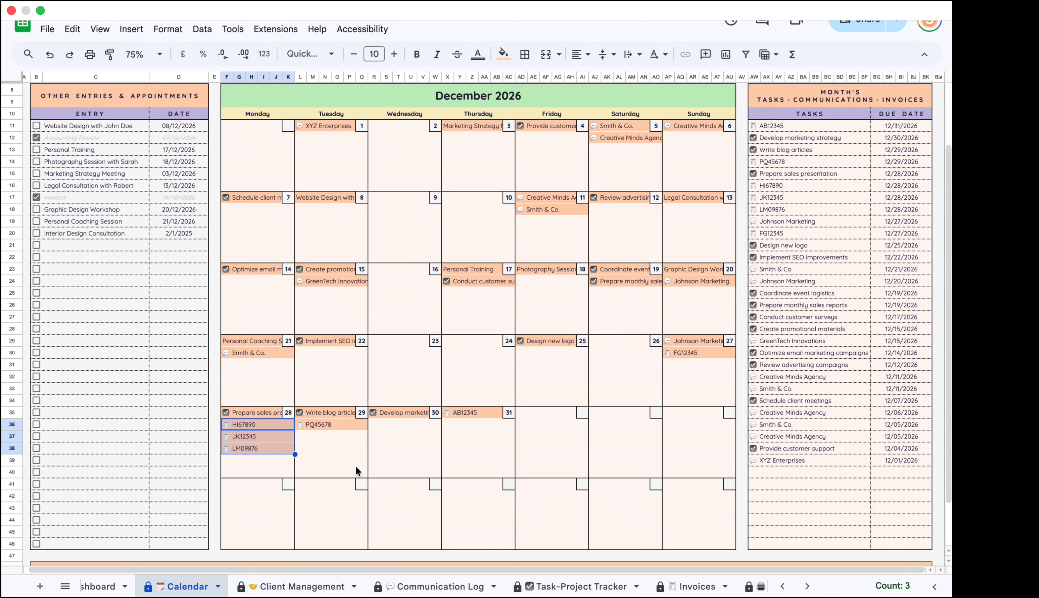
On the Invoices sheet, search for invoice LM09876.
left_click(697, 587)
left_click(250, 567)
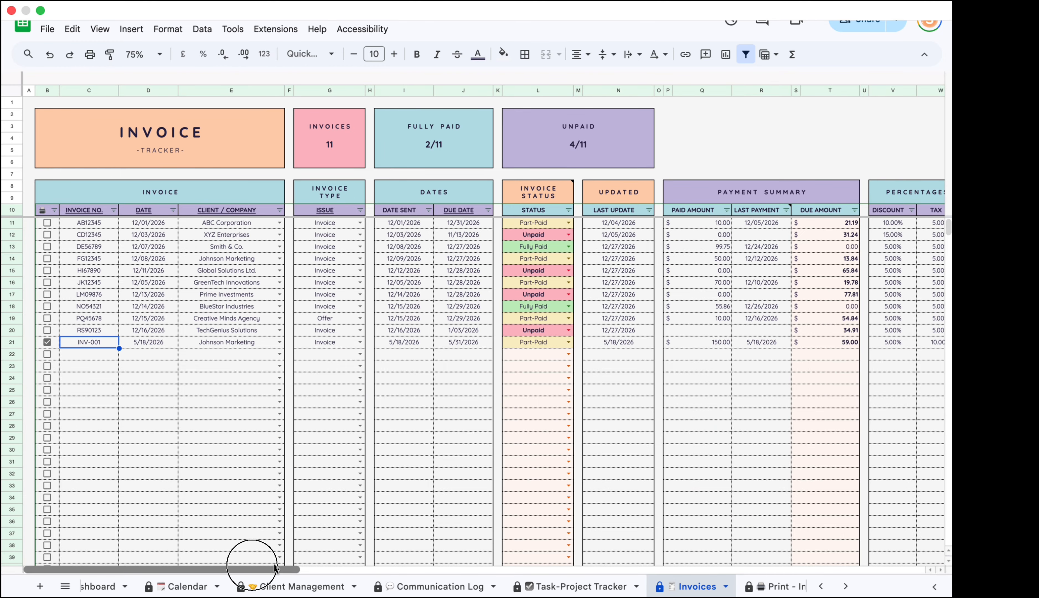
scroll(157, 412, "up", 1)
scroll(160, 411, "down", 1)
scroll(161, 411, "up", 1)
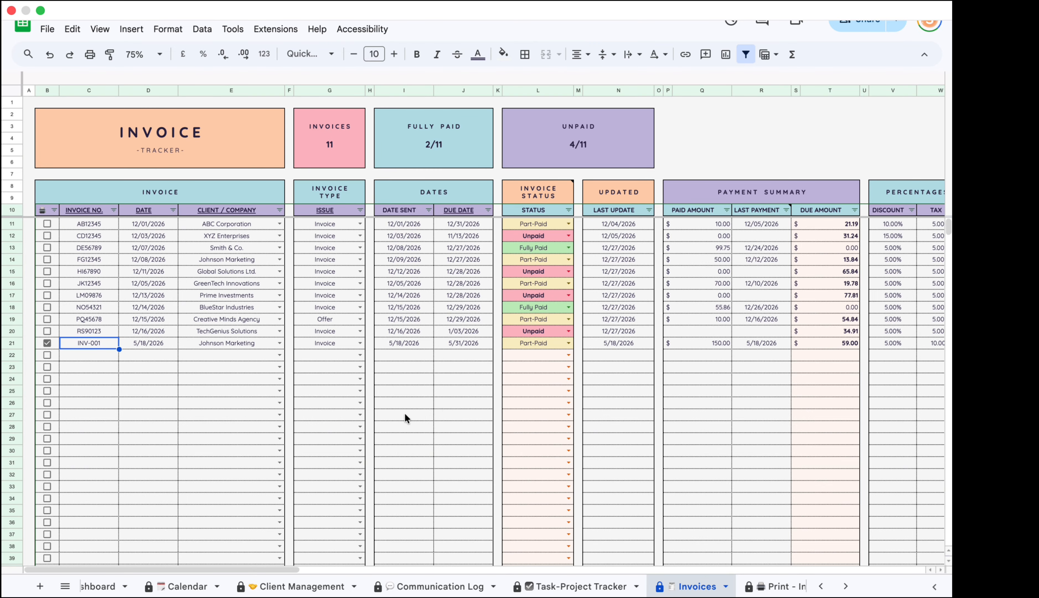
key("ctrl+f")
type("LM09")
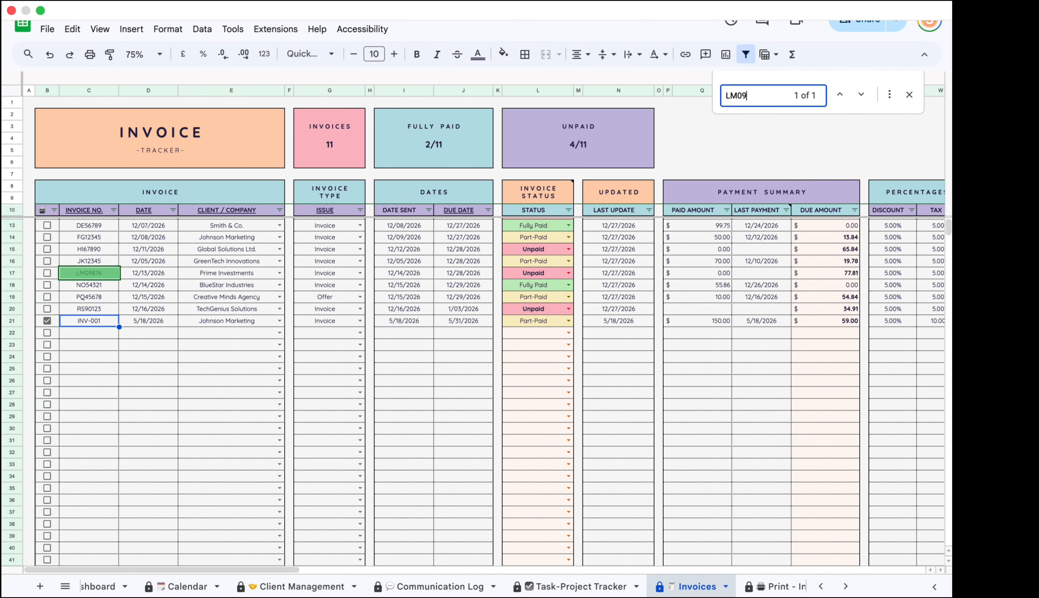
type("876")
Tick invoice LM09876 instead of INV-001, check its due amount and date, then return to Calendar.
left_click(47, 272)
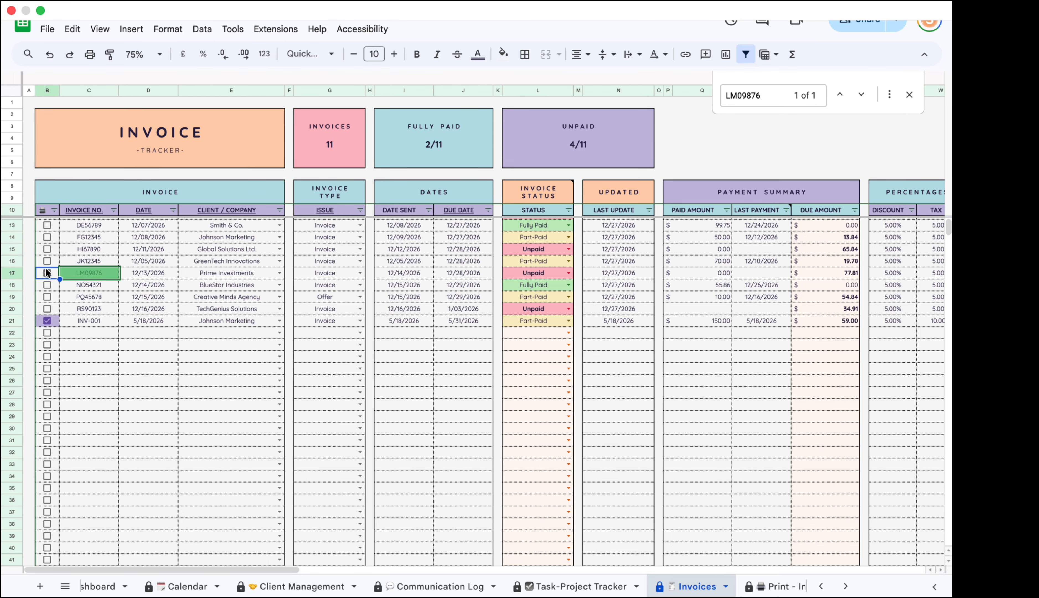
left_click(46, 321)
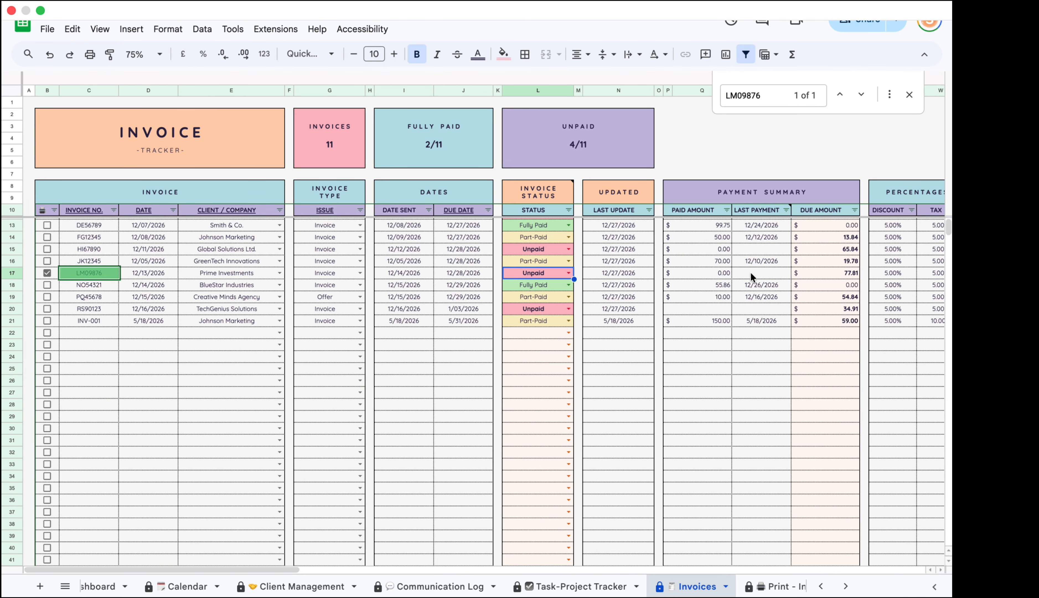
left_click(832, 272)
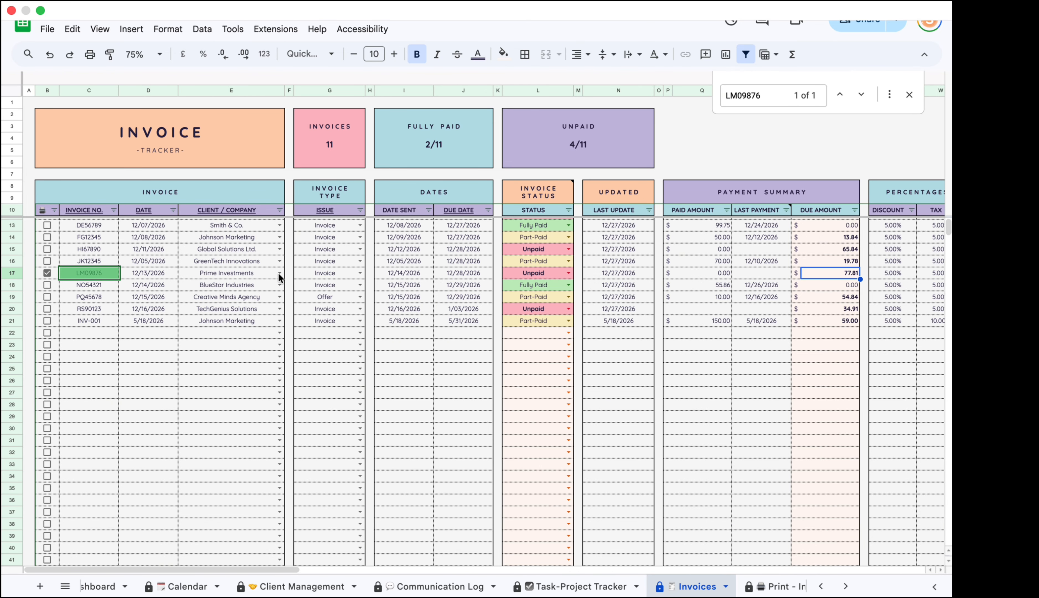
left_click(457, 274)
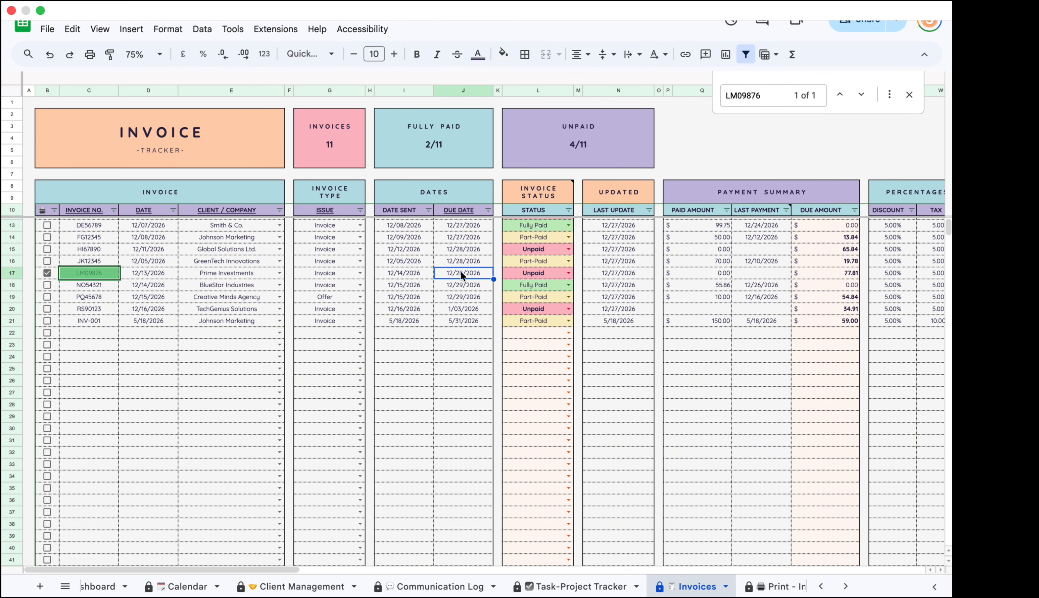
left_click(902, 94)
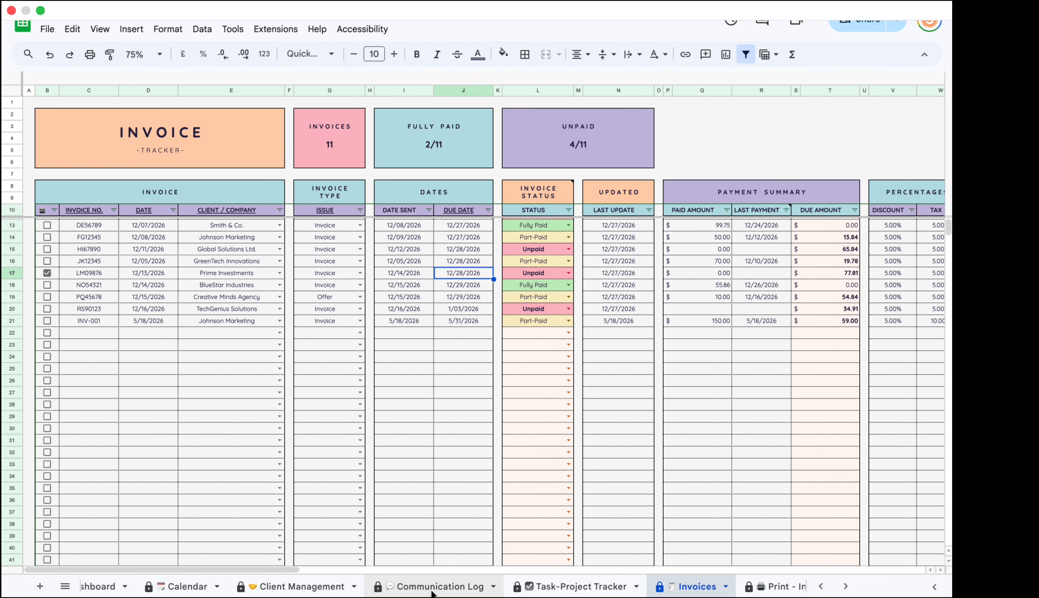
left_click(188, 586)
scroll(535, 268, "up", 4)
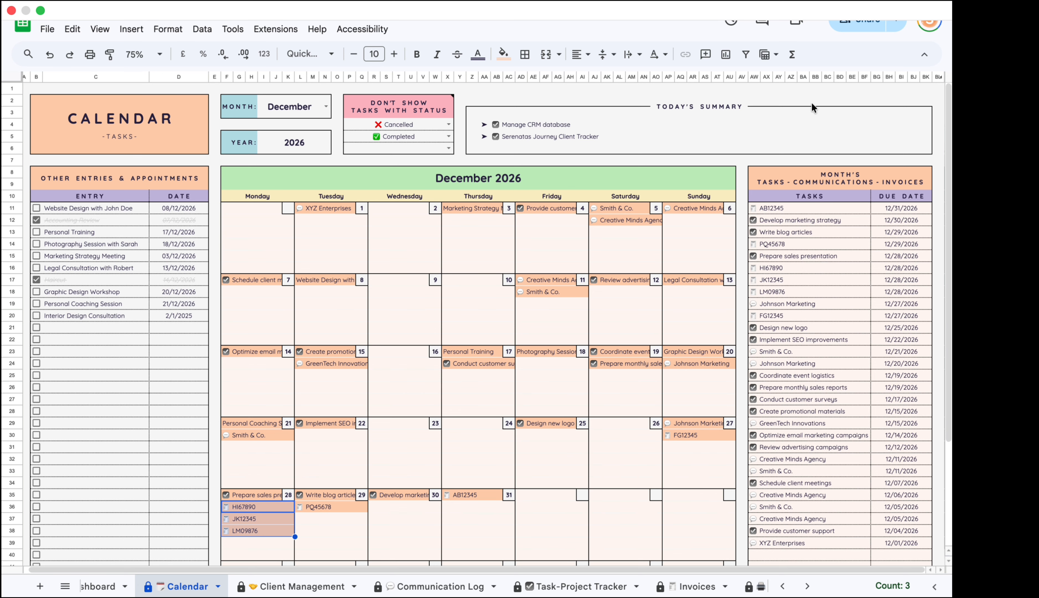
left_click(567, 137)
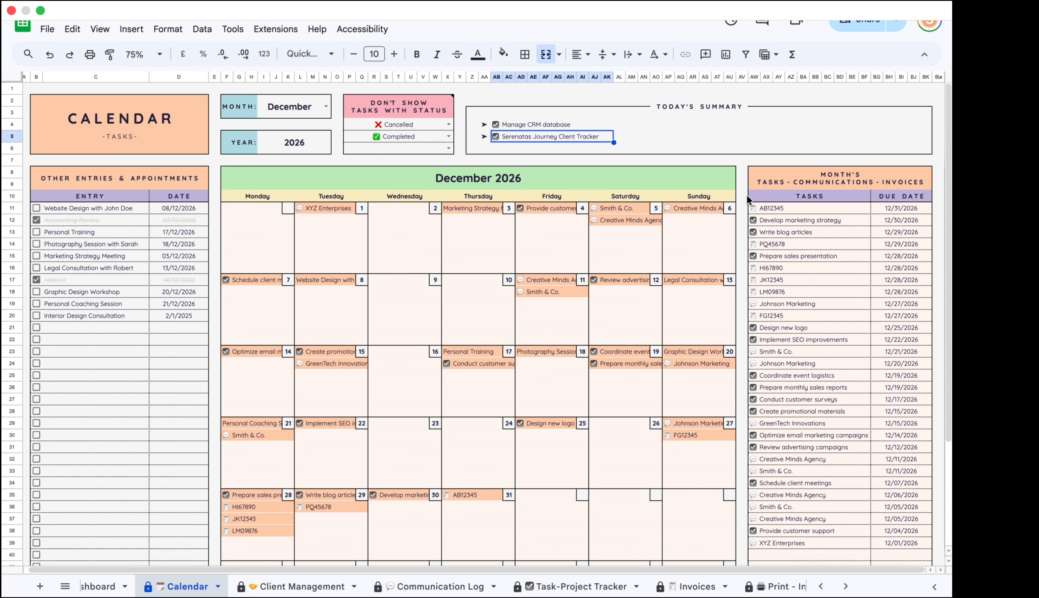
left_click_drag(784, 210, 802, 536)
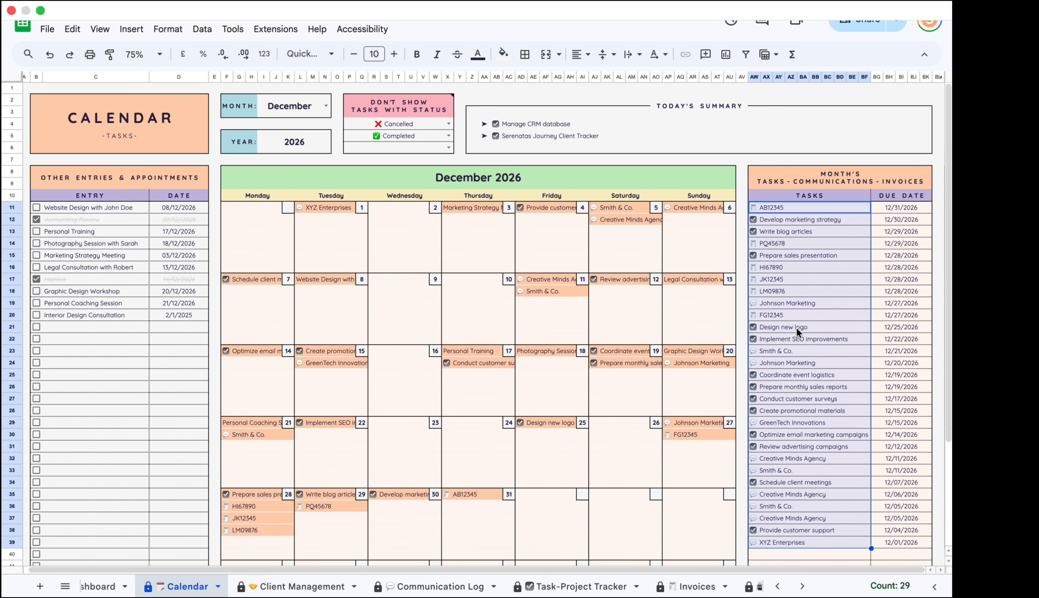
left_click(327, 110)
left_click(293, 297)
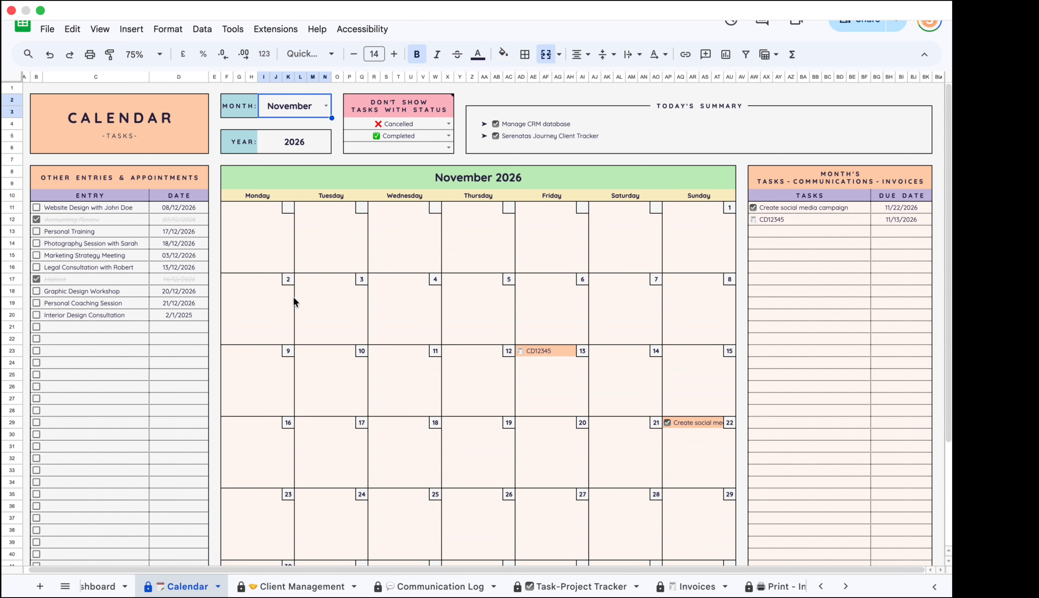
left_click(322, 105)
left_click(304, 322)
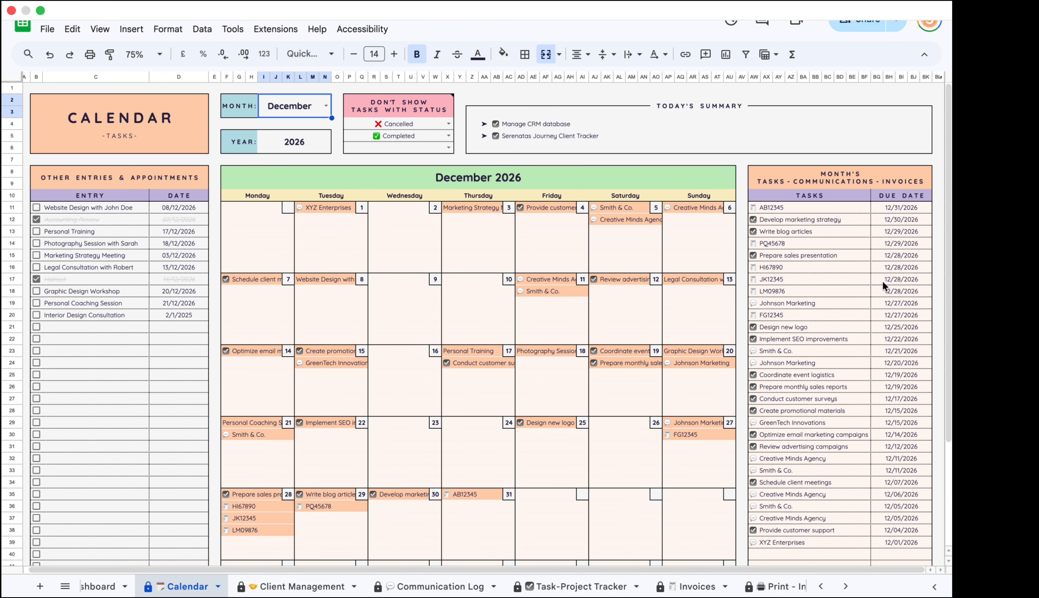
left_click(60, 328)
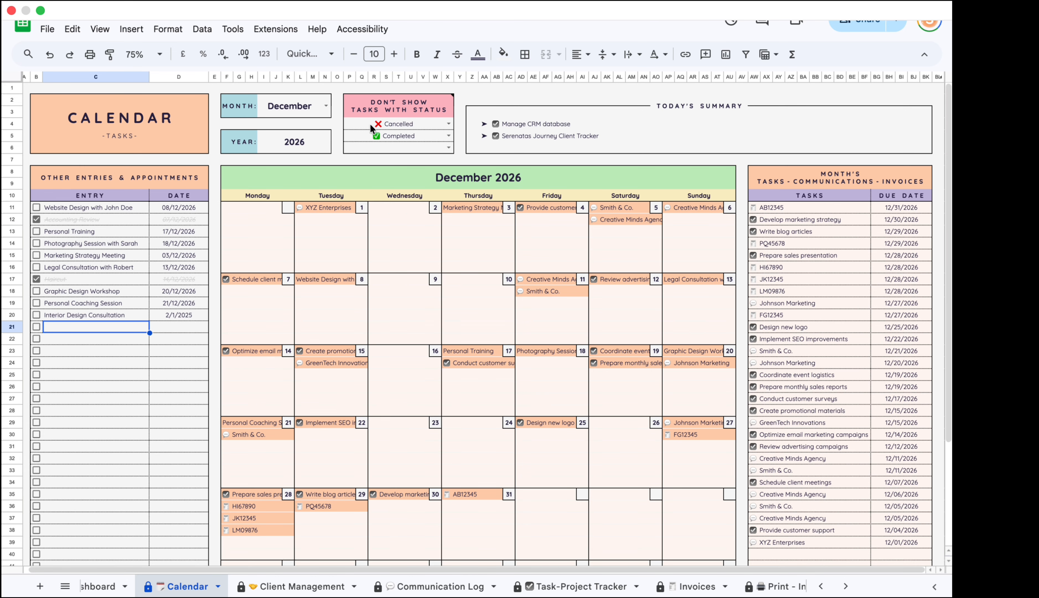
left_click(388, 125)
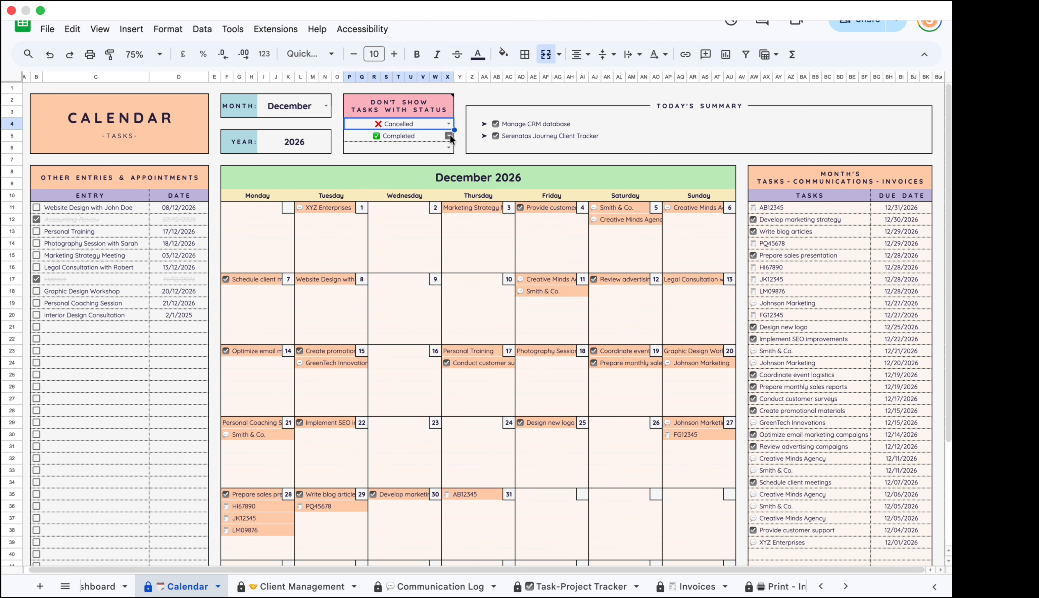
left_click(449, 136)
left_click(448, 147)
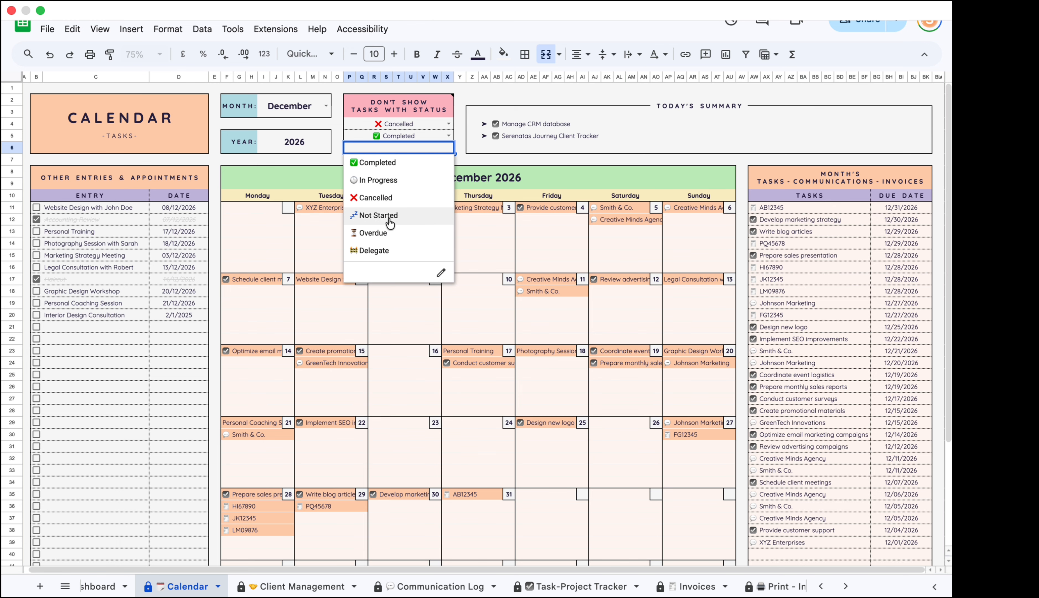
left_click(402, 255)
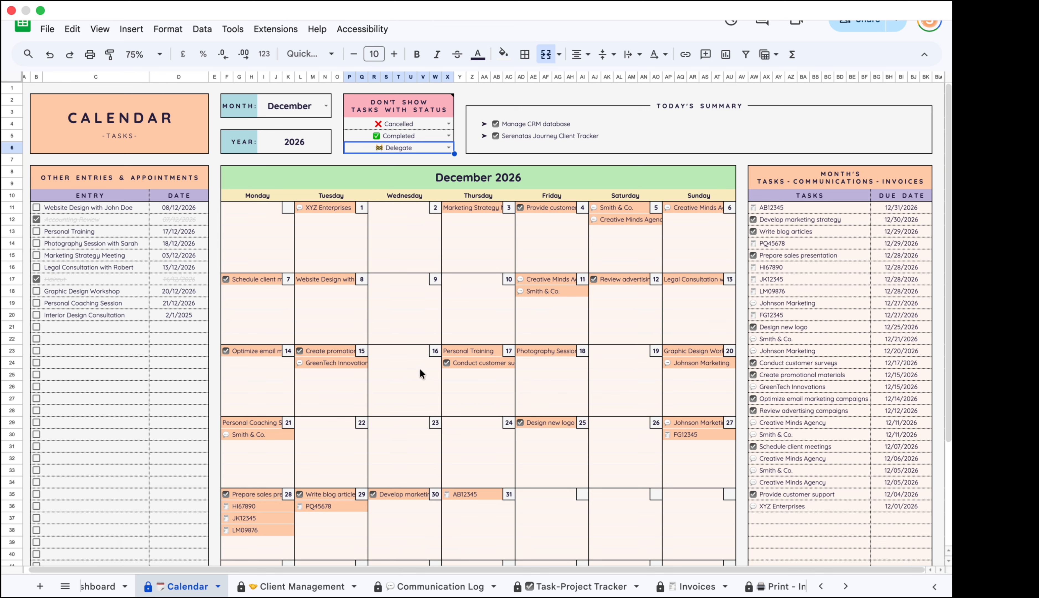
left_click(579, 585)
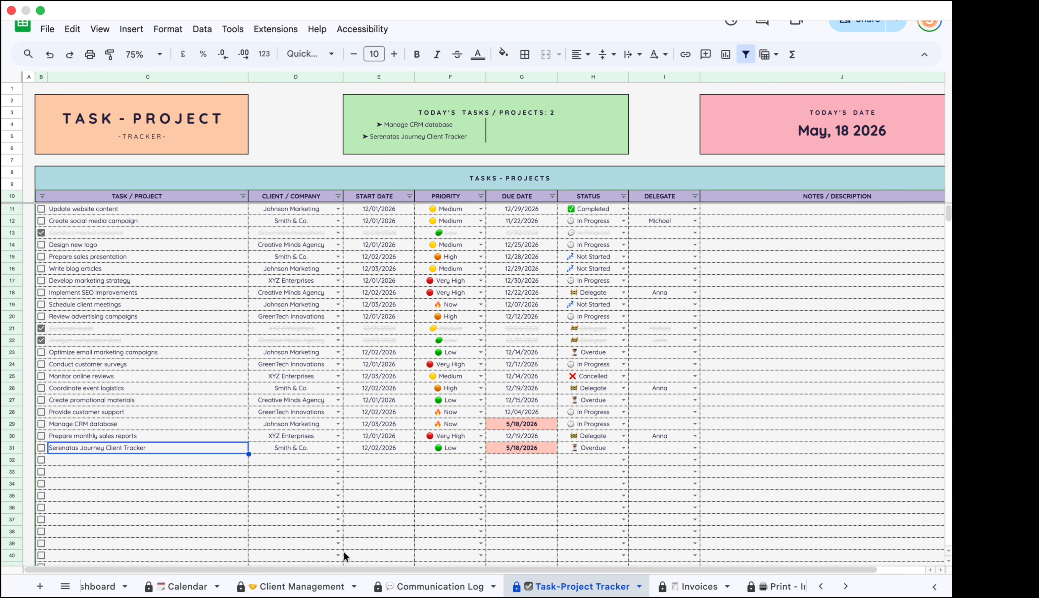
left_click(190, 584)
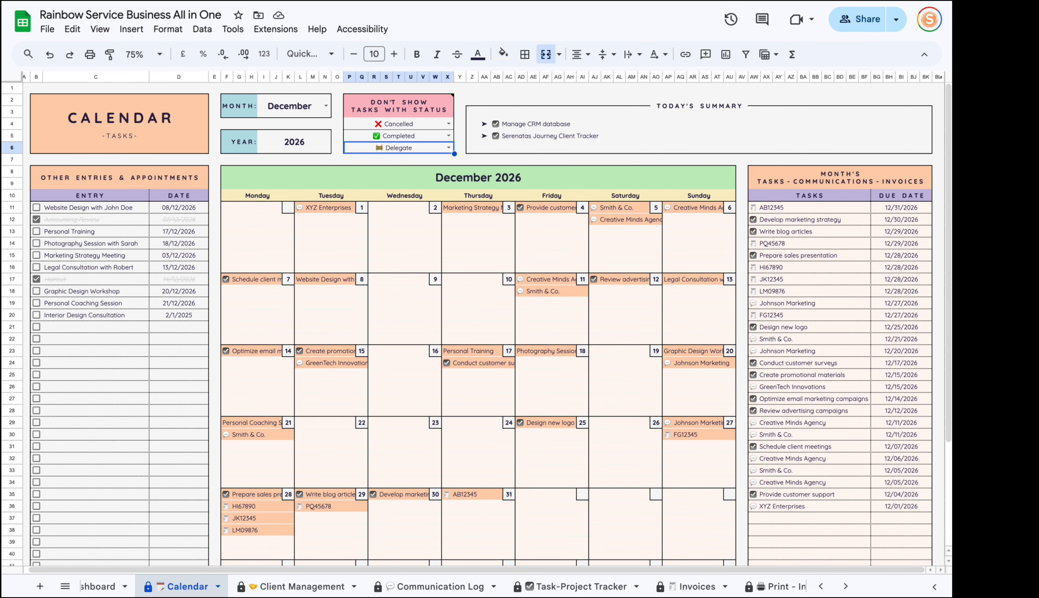
key("Delete")
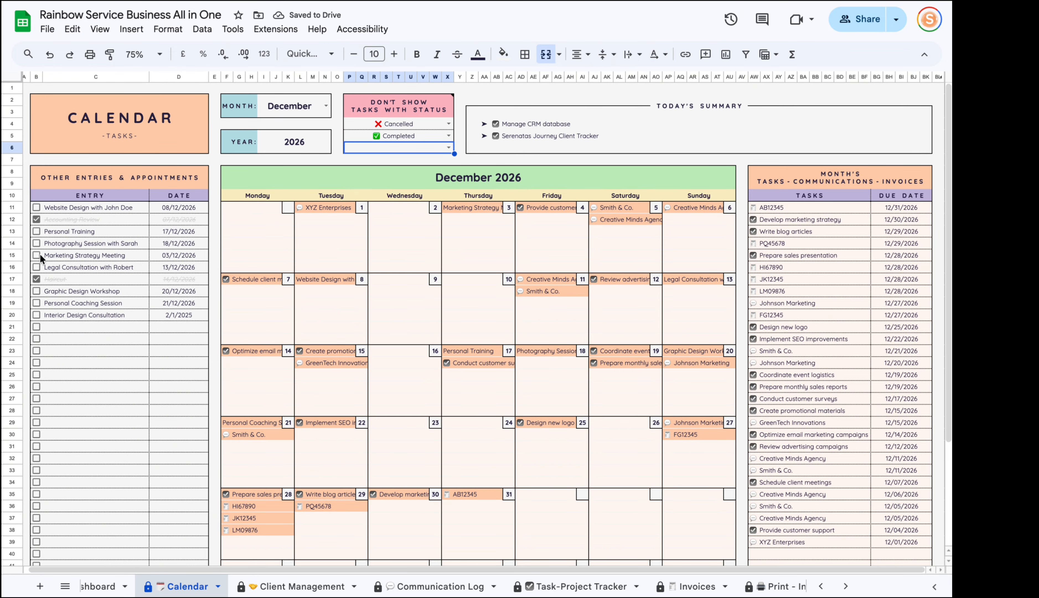
scroll(326, 585, "up", 3)
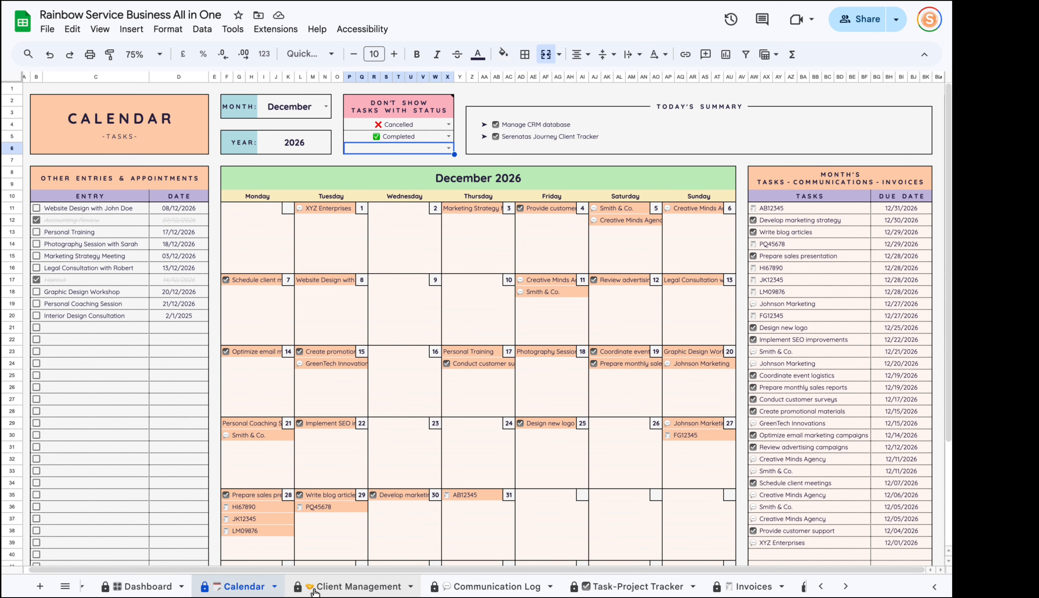
On the Dashboard, highlight Today's Summary tasks and the tomorrow's summary panel.
left_click(377, 585)
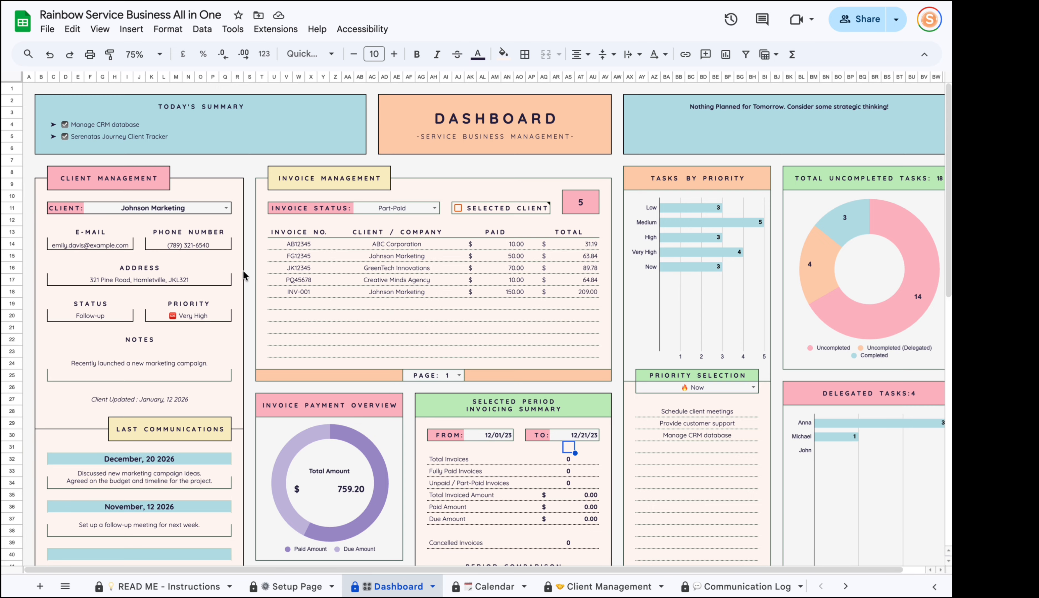
scroll(365, 319, "down", 5)
scroll(376, 338, "up", 5)
scroll(376, 339, "down", 1)
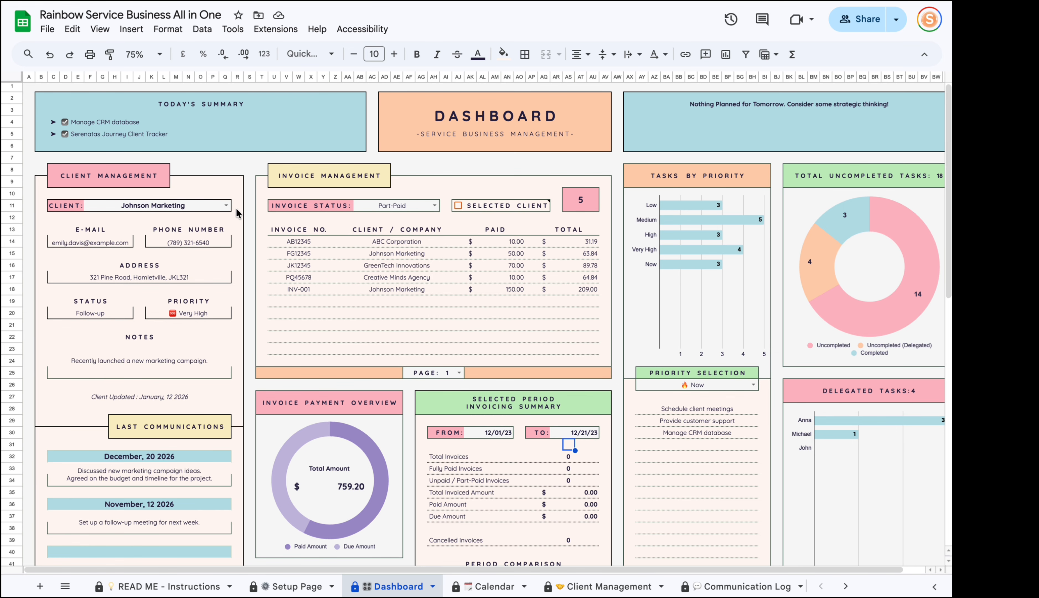
left_click_drag(187, 110, 165, 119)
left_click(121, 123)
left_click(120, 136)
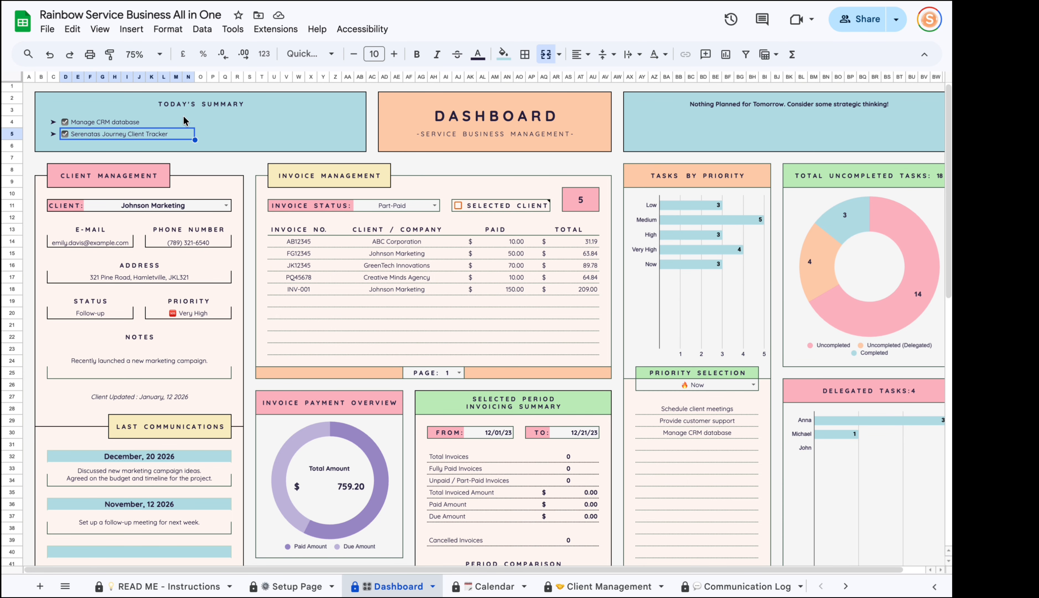
left_click_drag(788, 120, 717, 145)
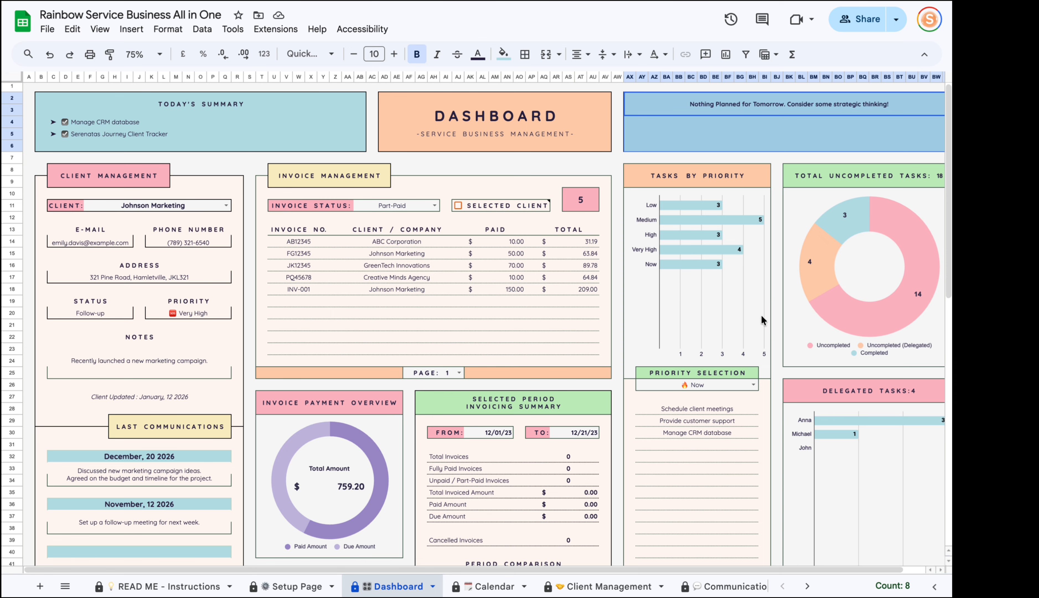
scroll(585, 585, "down", 5)
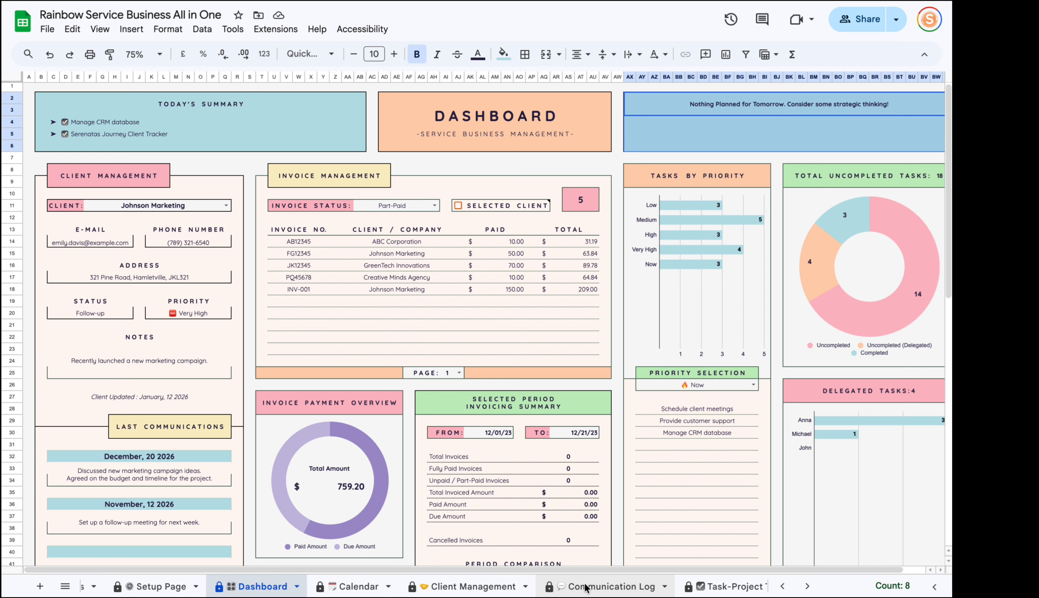
Move Serenatas Journey Client Tracker's due date to 5/19/2026 and return to the Dashboard.
left_click(619, 588)
double_click(513, 447)
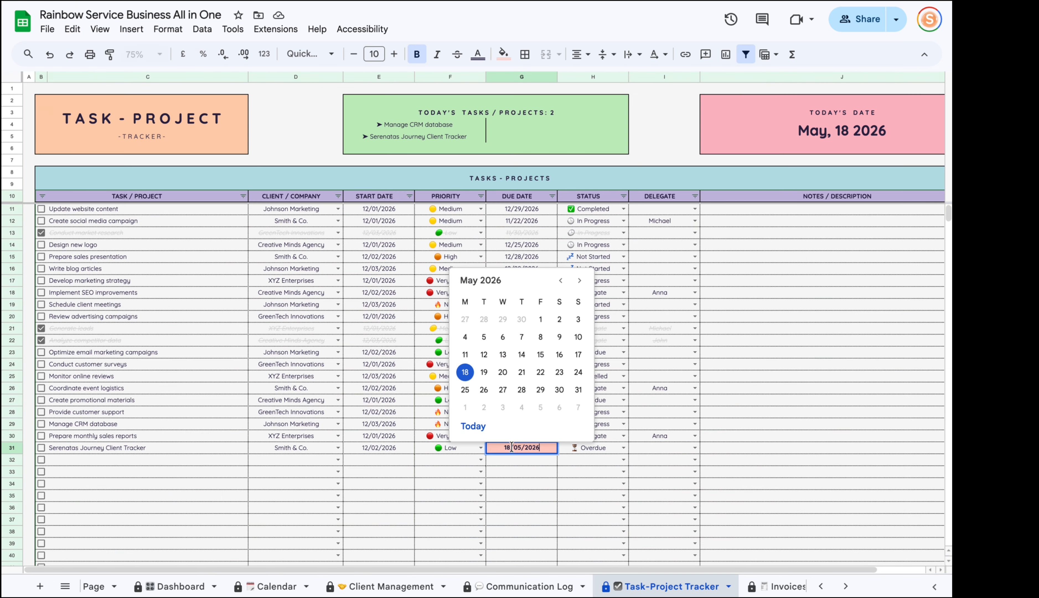
left_click(478, 372)
left_click(169, 585)
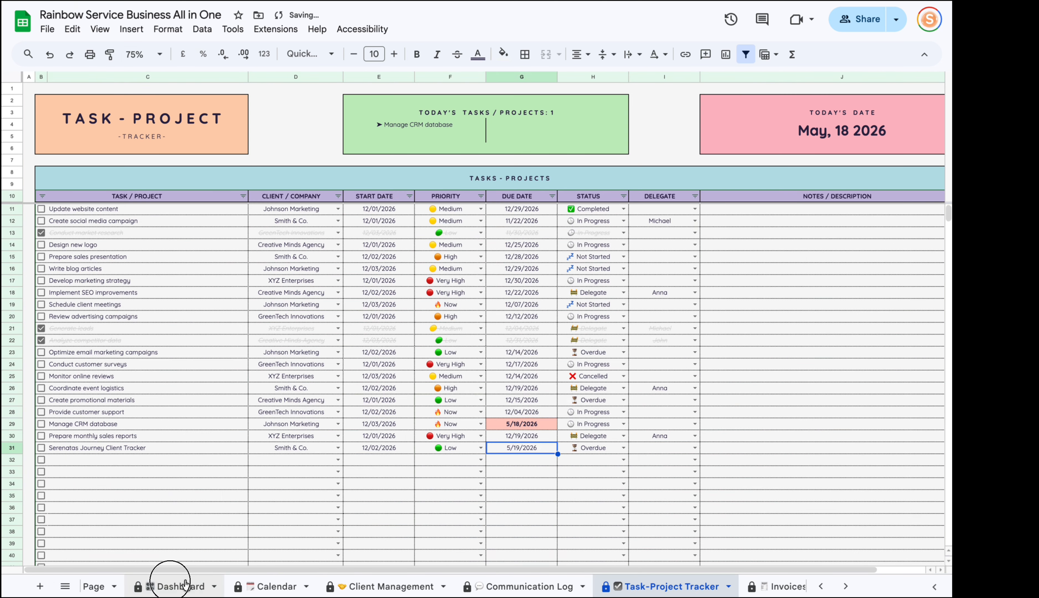
left_click(715, 124)
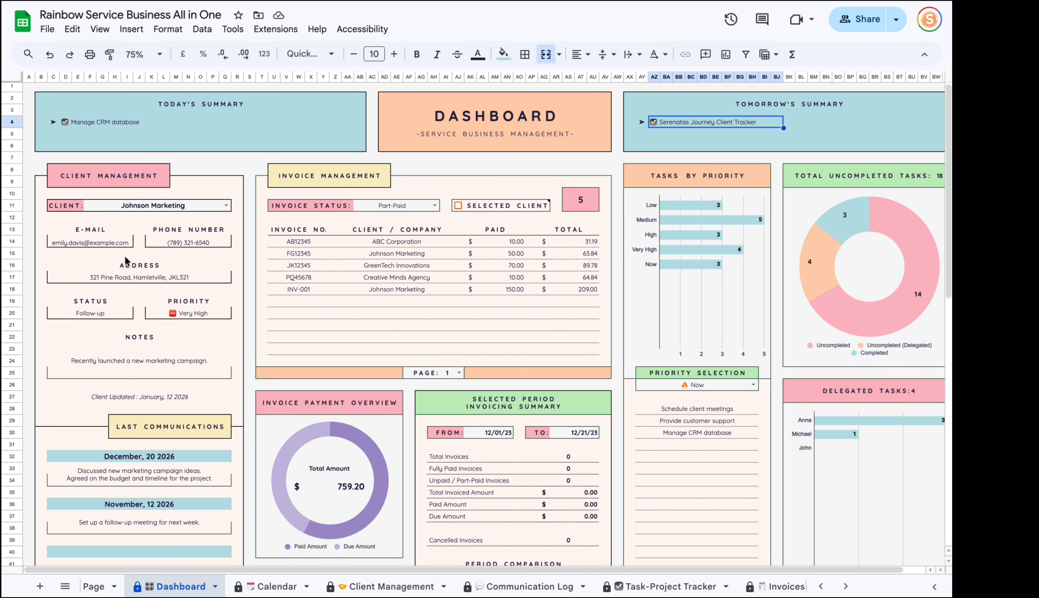
Choose Smith & Co. as the Dashboard client and review its four communication notes.
scroll(129, 444, "down", 1)
left_click(223, 191)
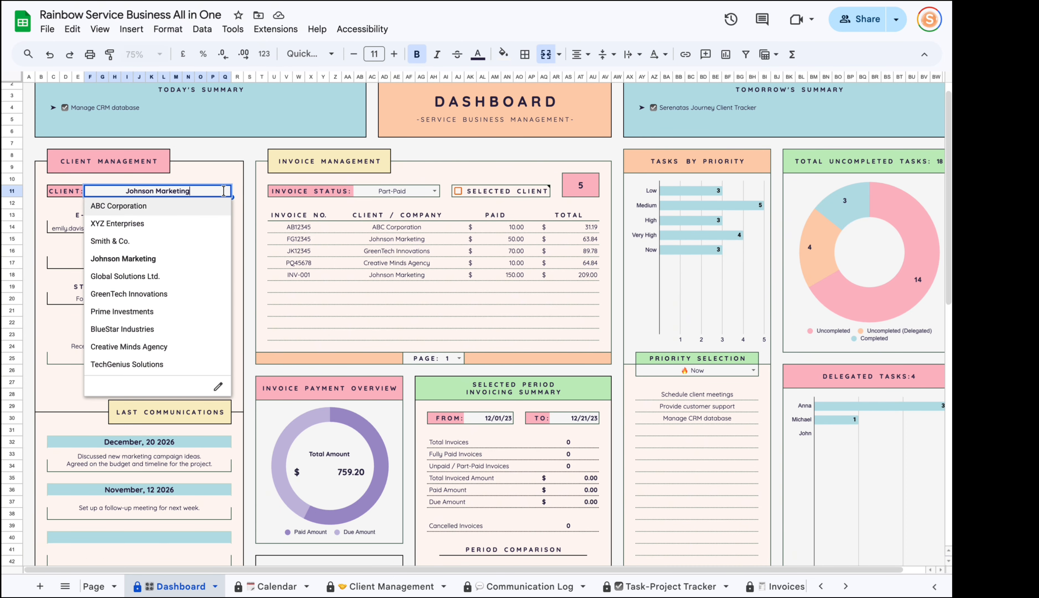
left_click(119, 241)
scroll(157, 283, "down", 1)
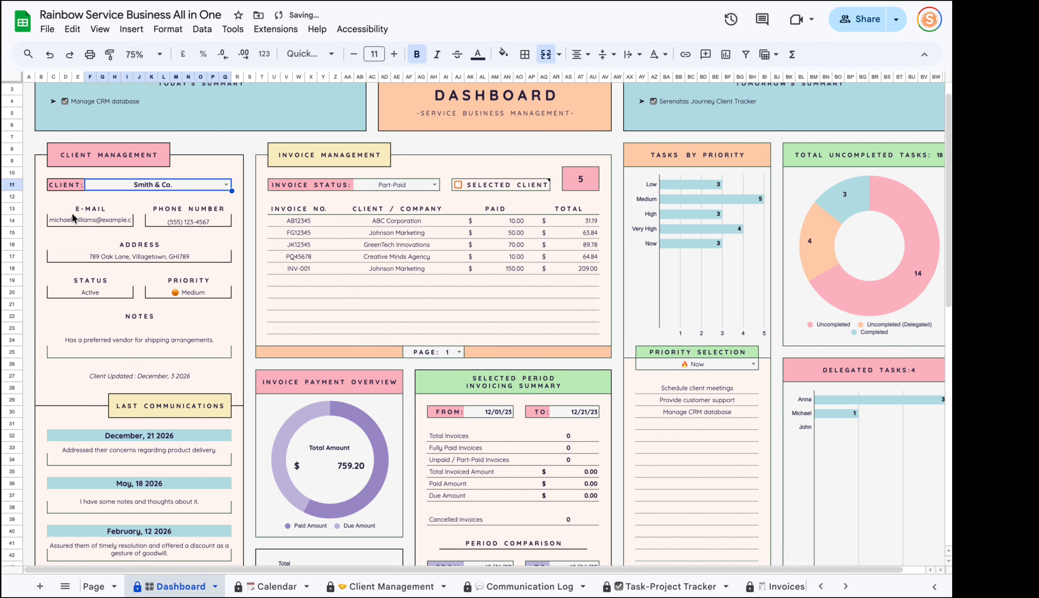
scroll(132, 264, "down", 5)
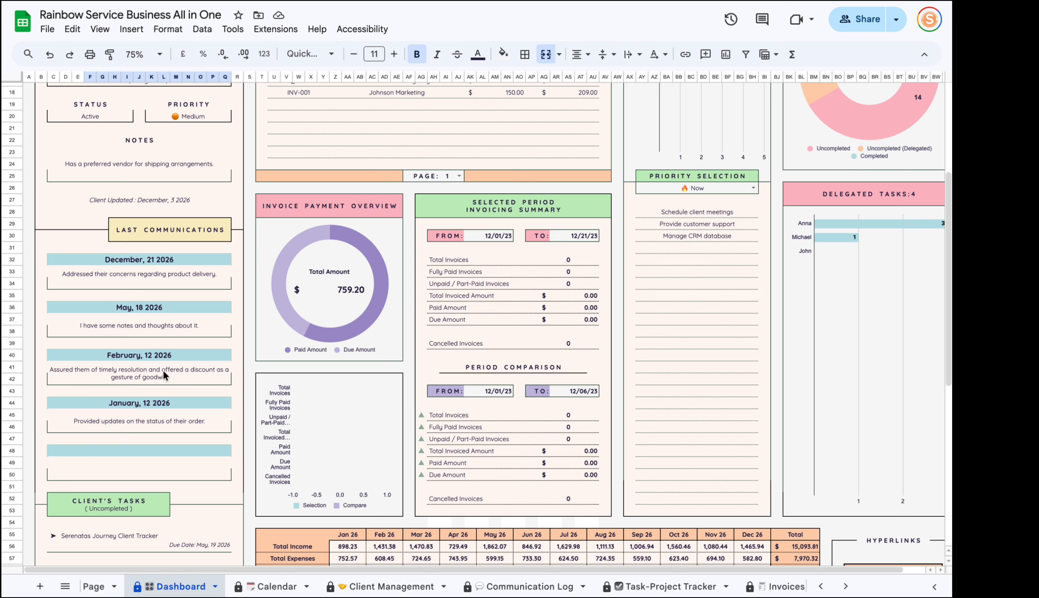
left_click(84, 275)
left_click(155, 331)
left_click(154, 383)
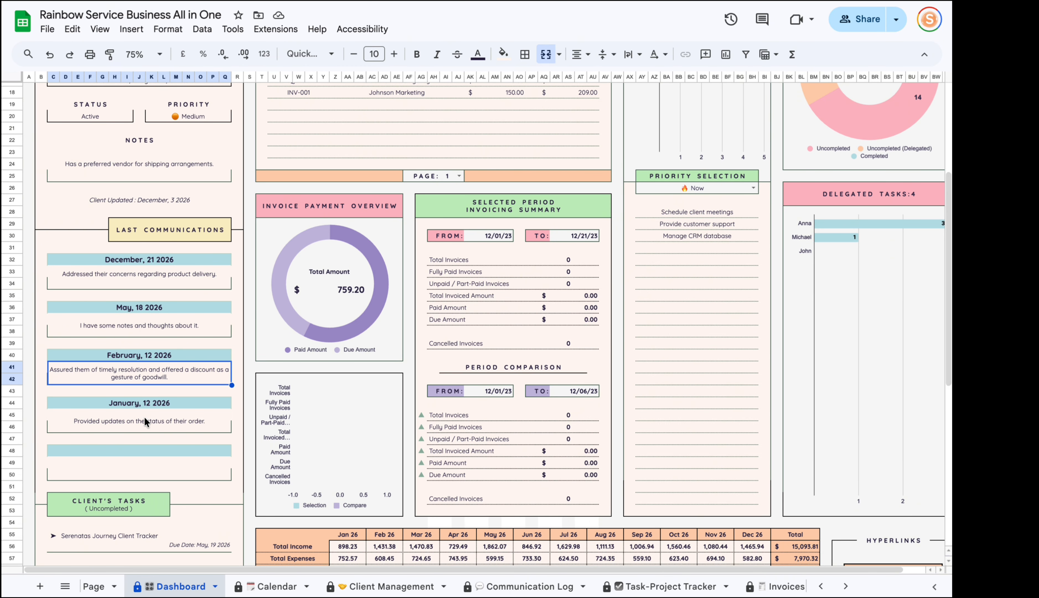
left_click(143, 415)
Review Smith & Co.'s uncompleted tasks and their due dates, then scroll back up.
scroll(155, 400, "down", 8)
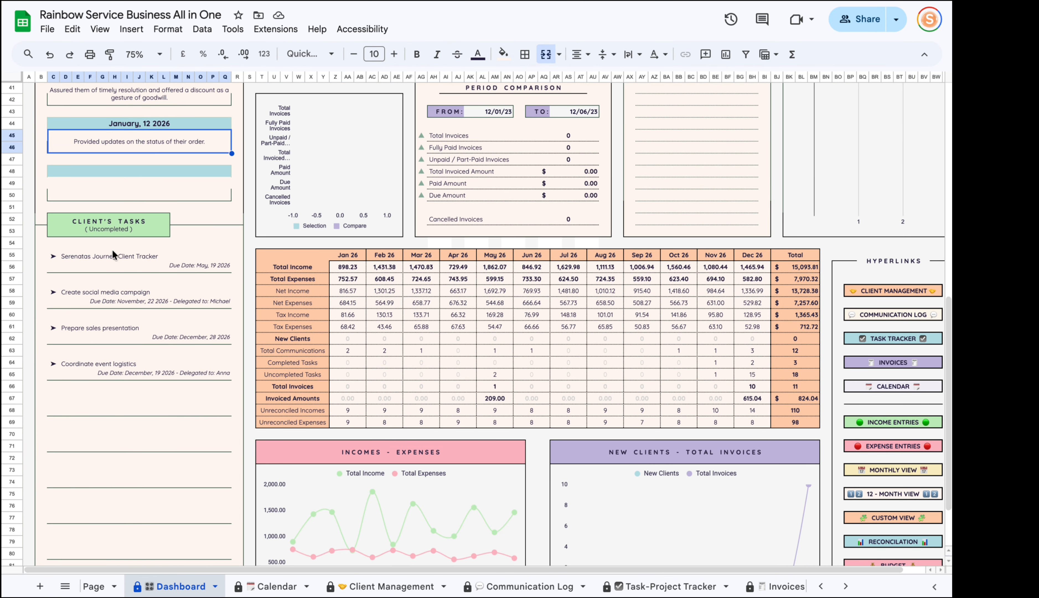
left_click(119, 231)
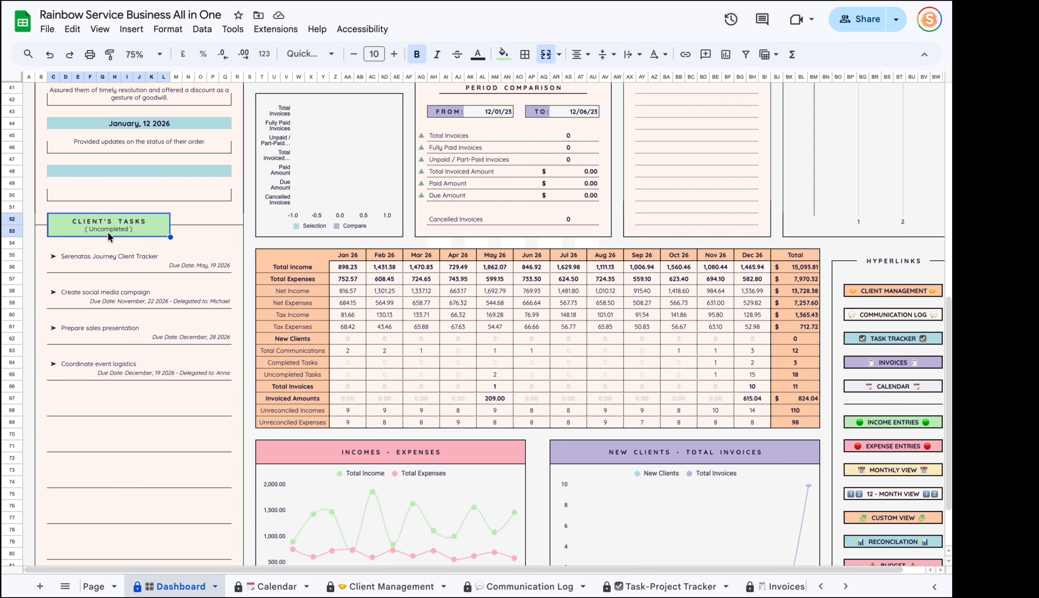
left_click(226, 267)
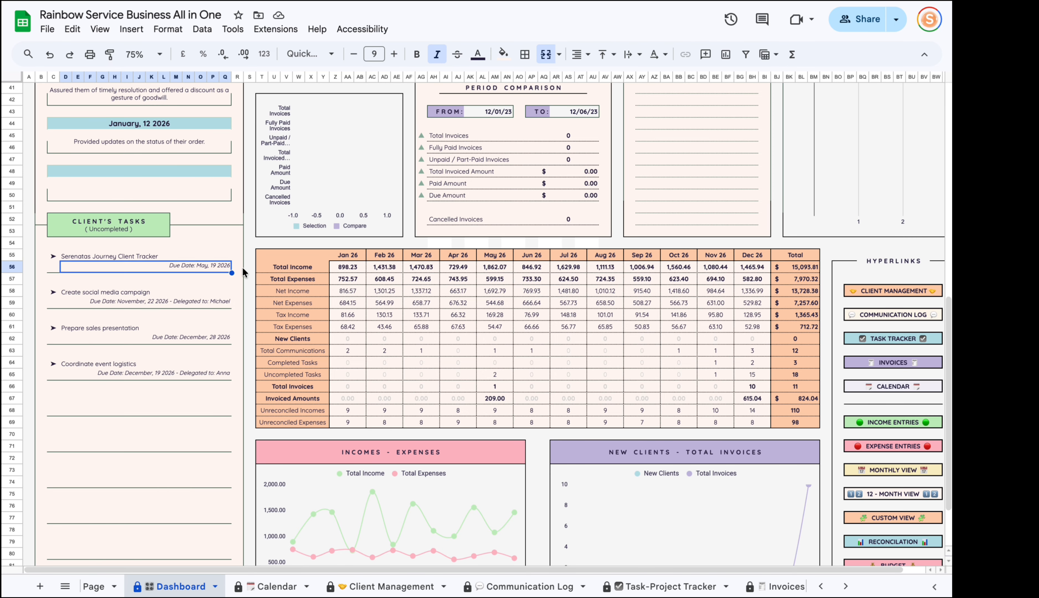
left_click(181, 307)
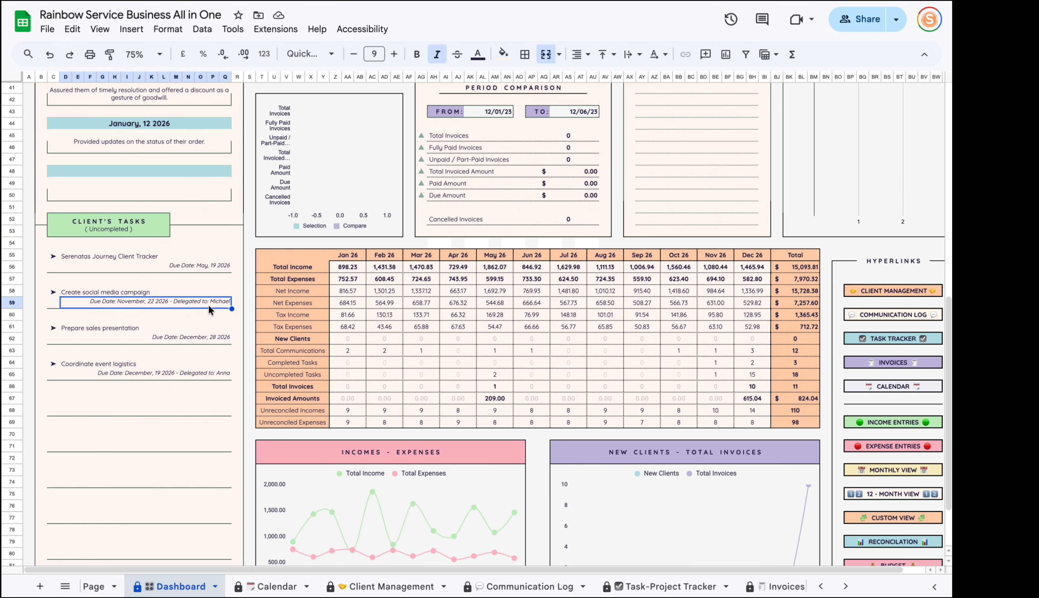
left_click(198, 369)
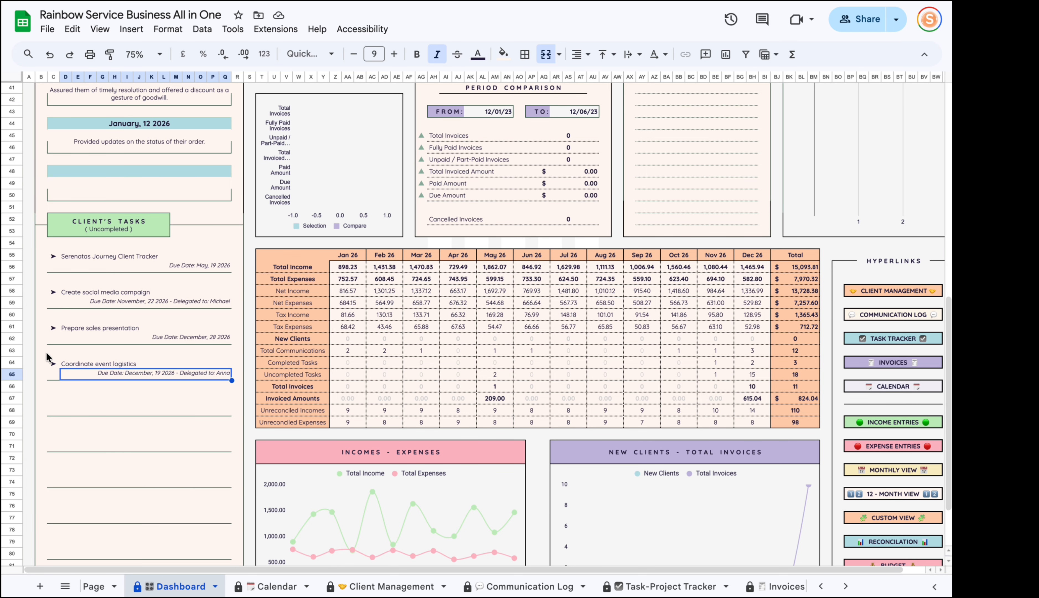
left_click(91, 362)
scroll(133, 420, "down", 3)
scroll(133, 419, "up", 10)
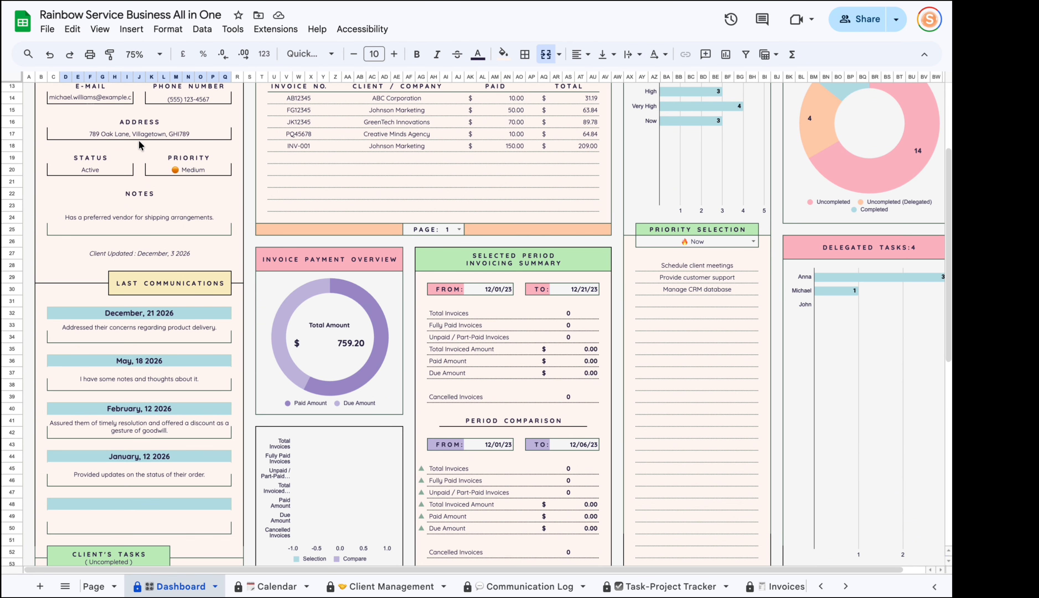
scroll(139, 142, "up", 3)
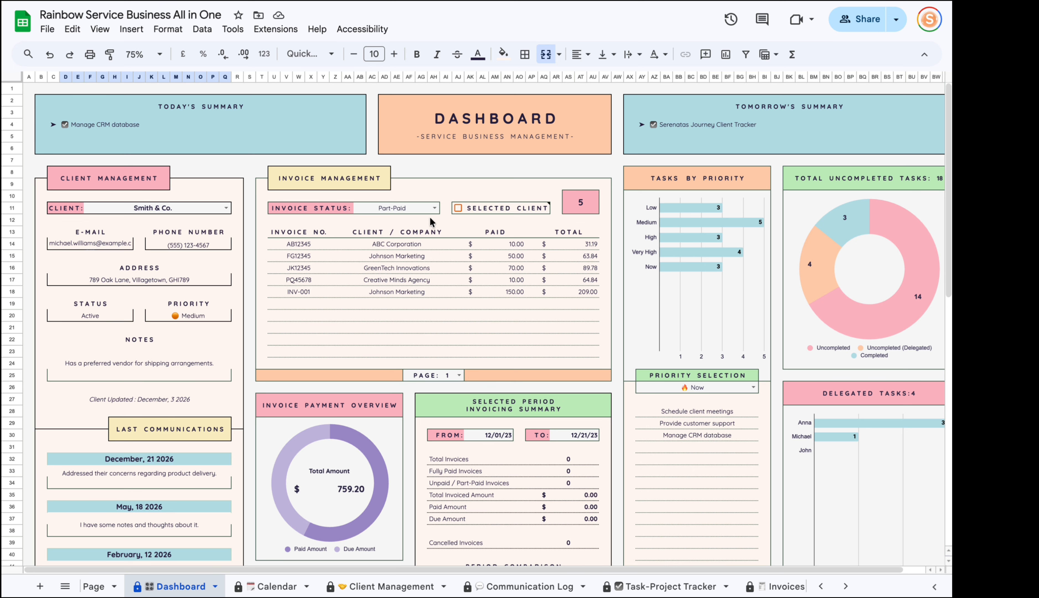
Try the Invoice Status values Part-Paid, Fully Paid and Unpaid, ending on Fully Paid.
left_click(422, 210)
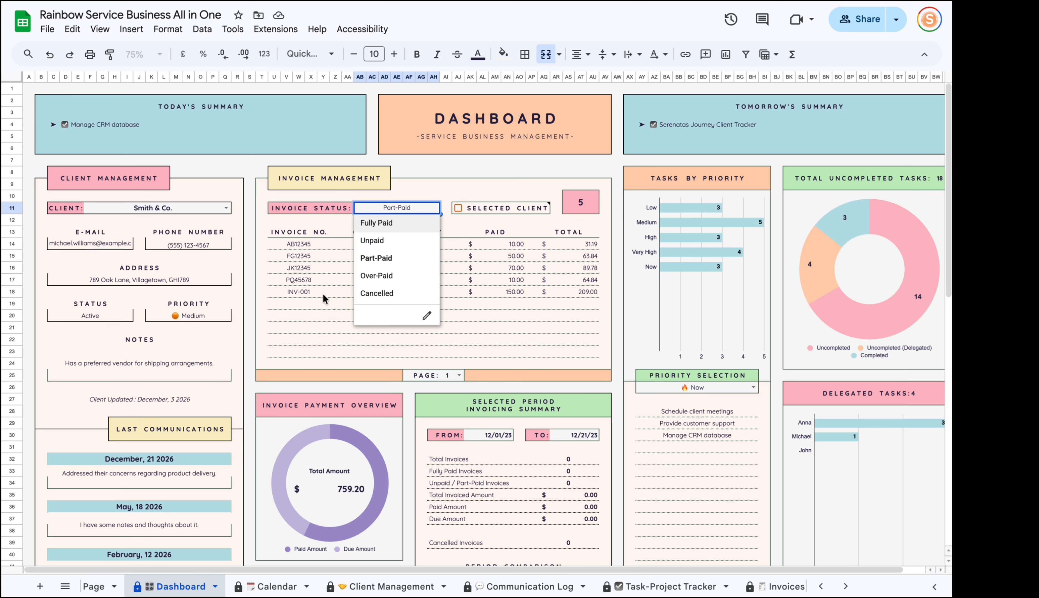
left_click(317, 339)
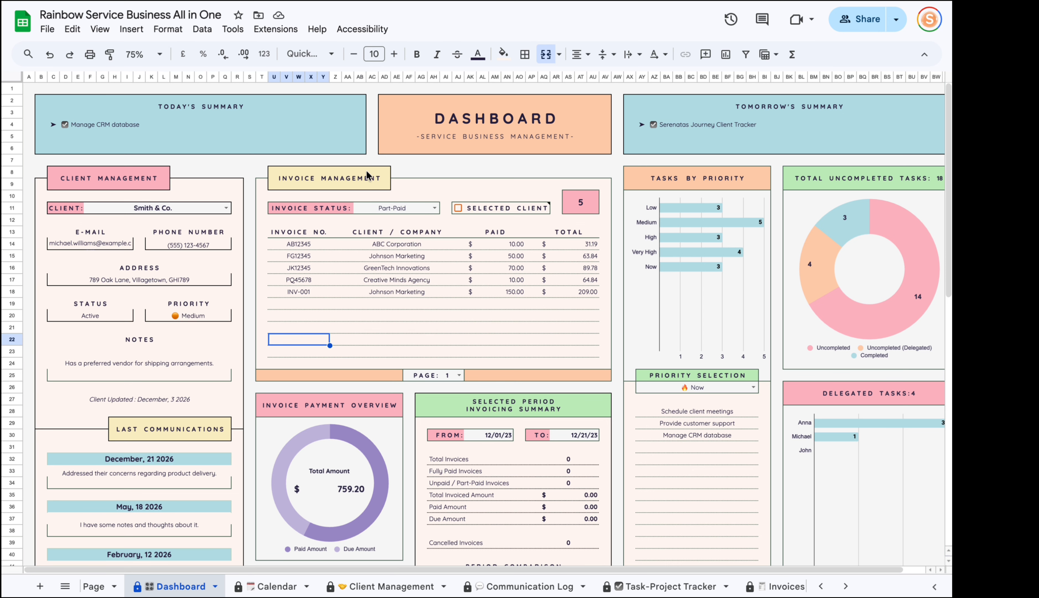
left_click(385, 212)
left_click(434, 208)
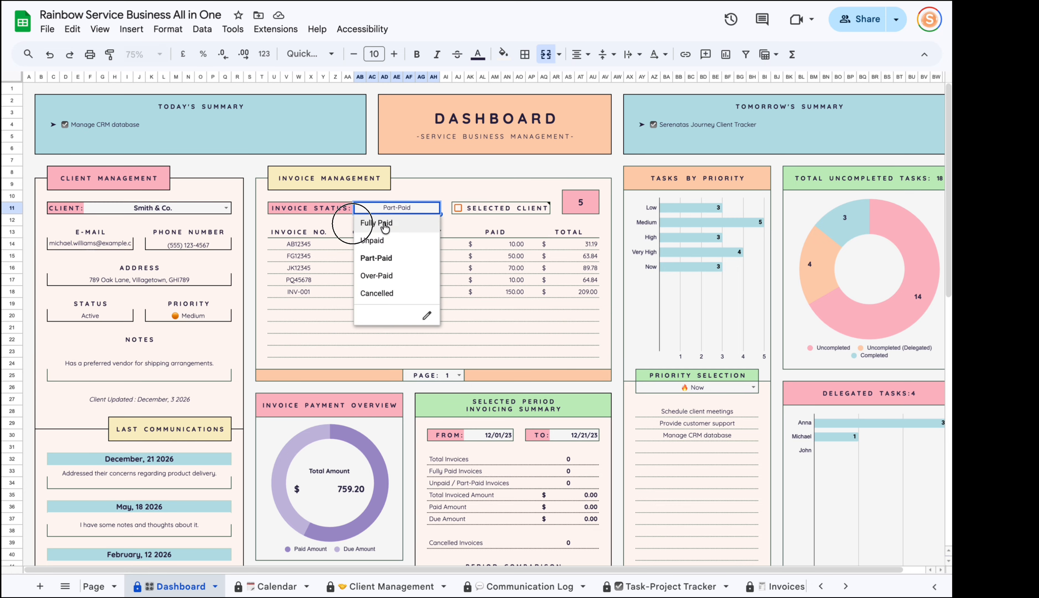
left_click(383, 224)
left_click(435, 207)
left_click(373, 240)
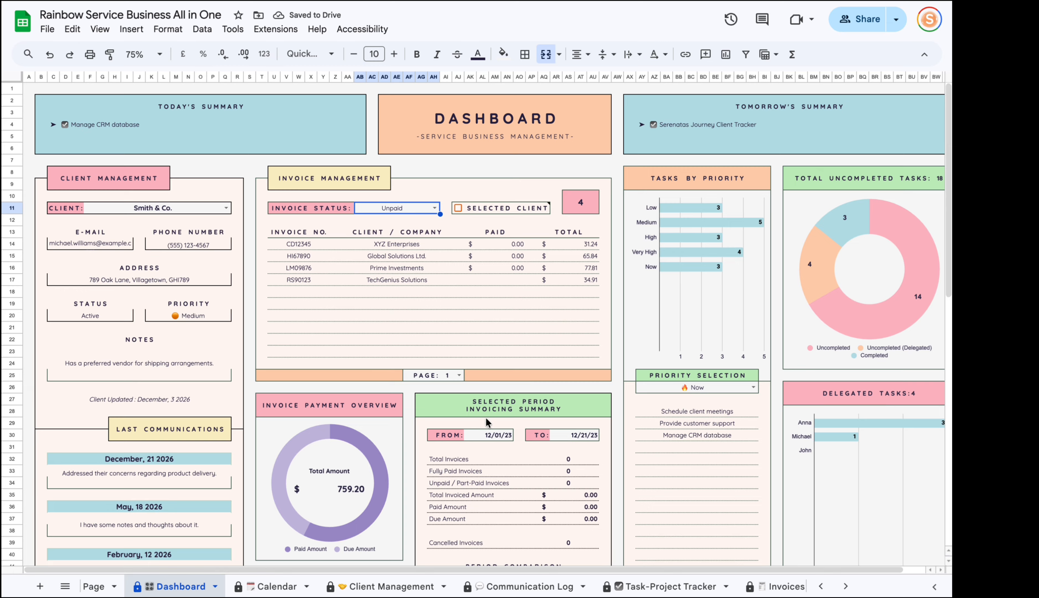
left_click(434, 208)
left_click(386, 229)
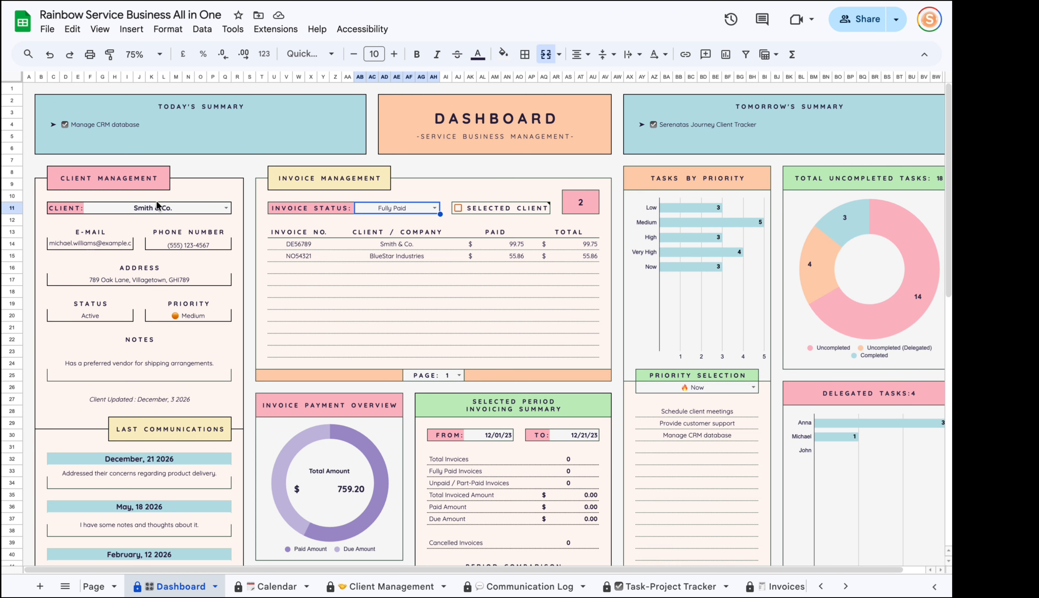
Turn on the Selected Client filter and switch the client via ABC Corporation to XYZ Enterprises.
left_click(460, 210)
left_click(614, 361)
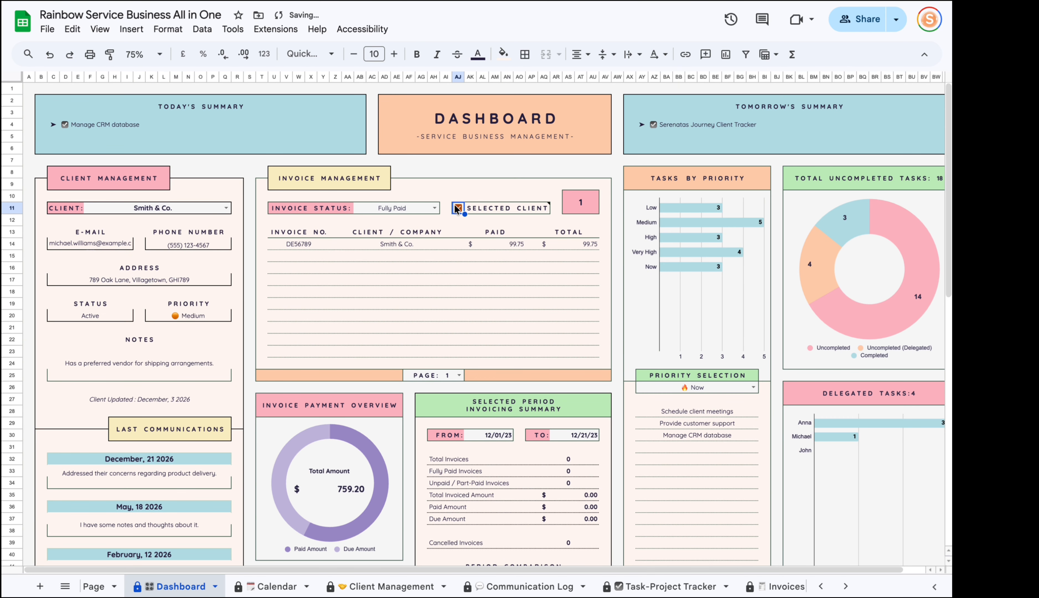
left_click_drag(284, 243, 608, 248)
left_click(136, 205)
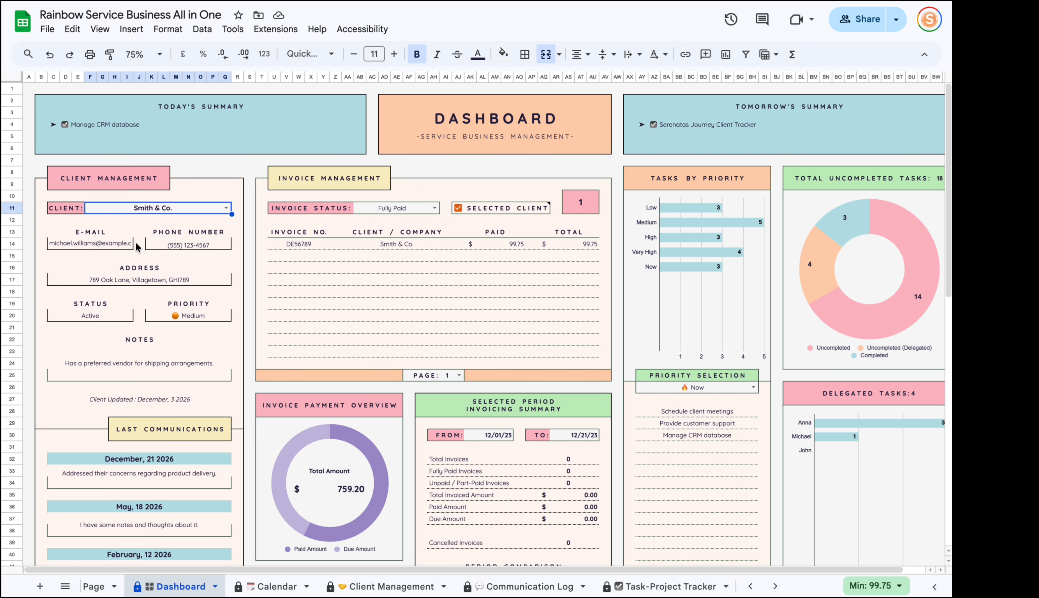
left_click(438, 256)
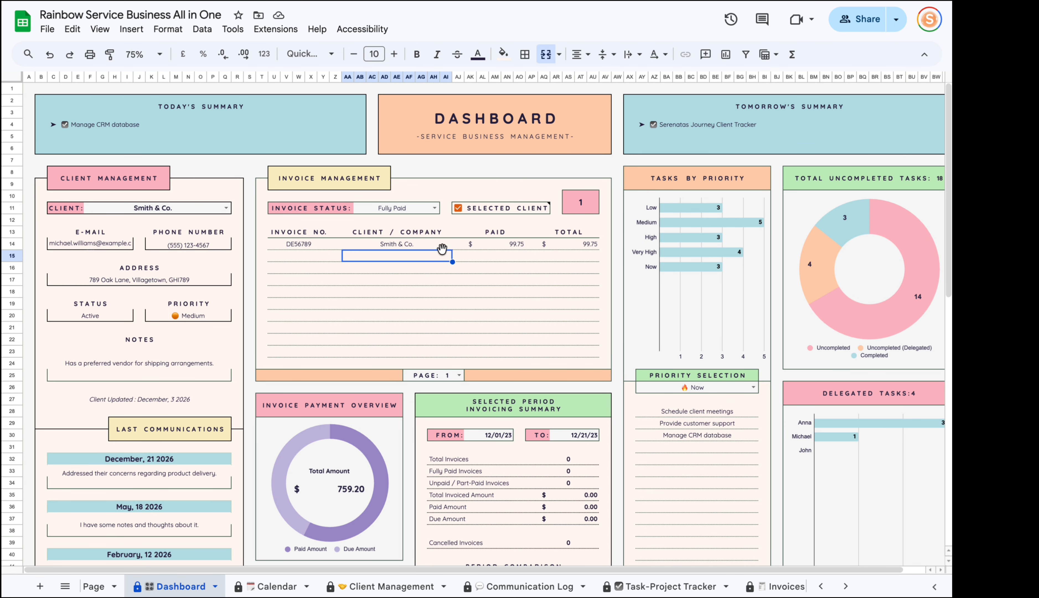
left_click(226, 208)
left_click(140, 224)
left_click(226, 208)
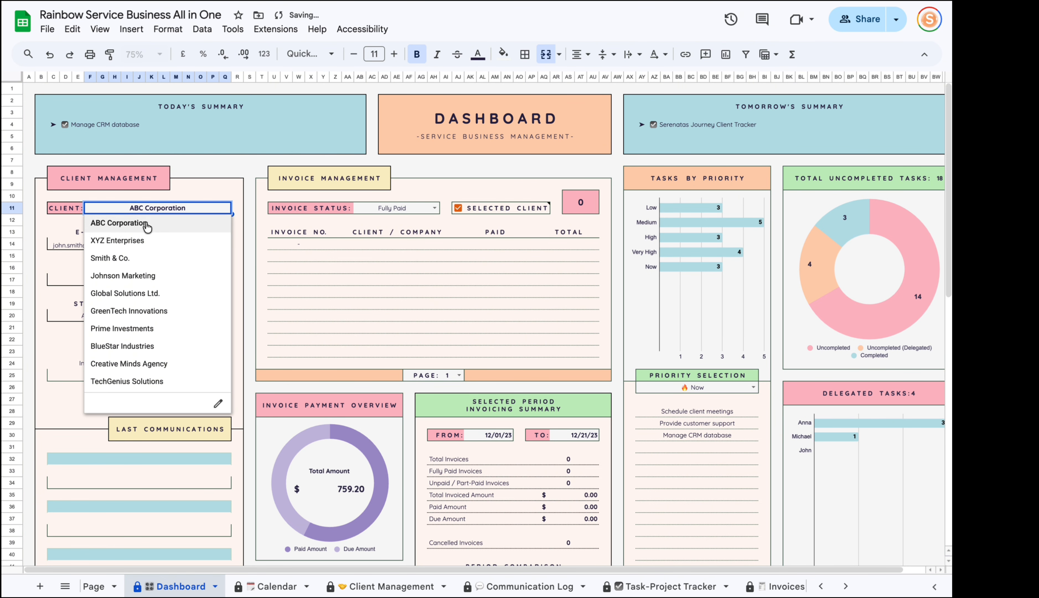
left_click(131, 242)
left_click(226, 209)
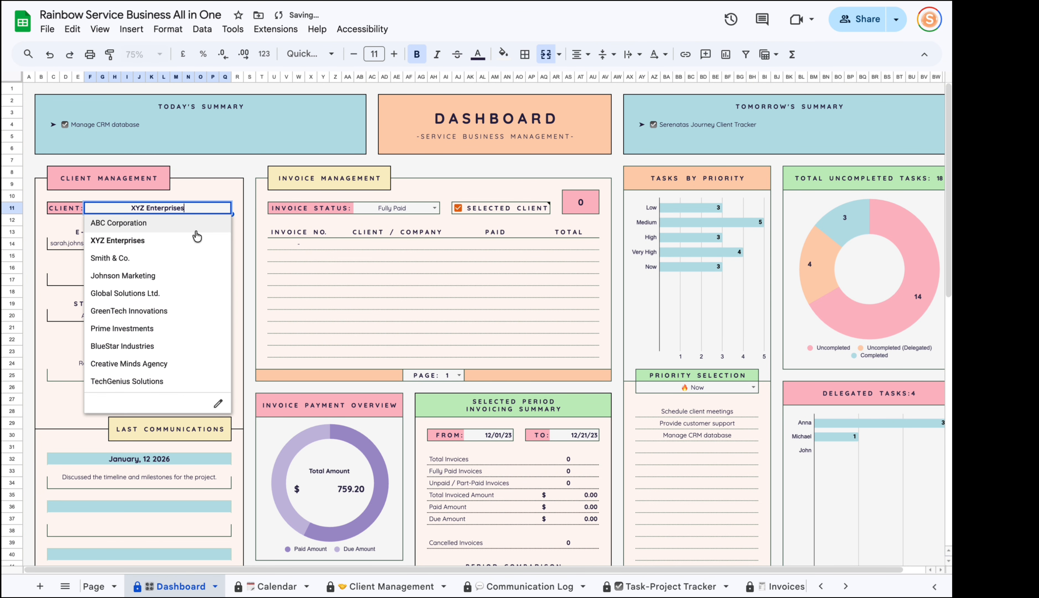
left_click(437, 208)
Filter to Unpaid invoices, turn off Selected Client, and review the listed invoices on page 1.
left_click(433, 207)
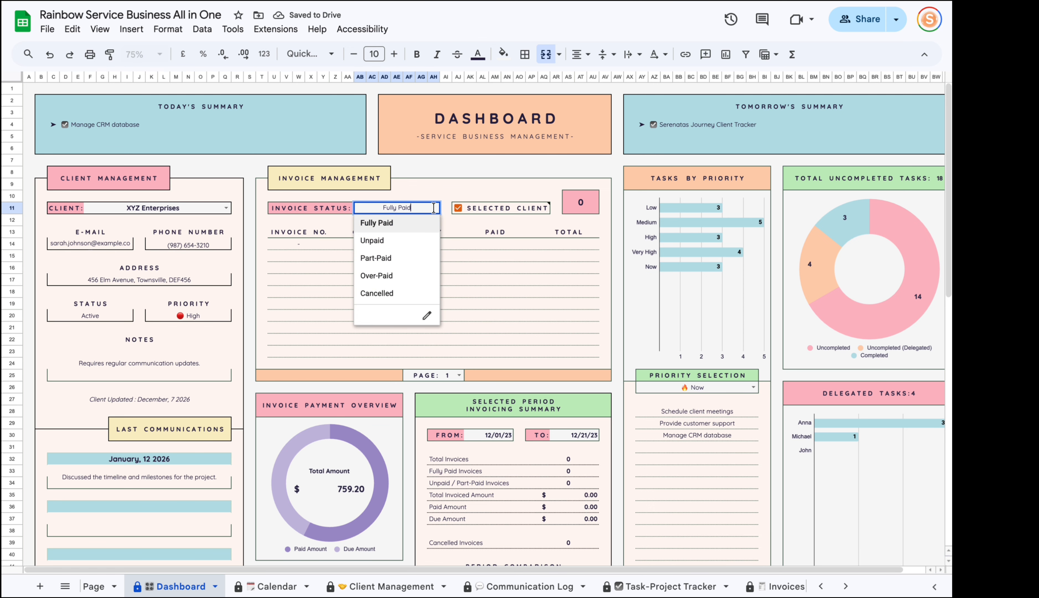
left_click(392, 241)
left_click(481, 246)
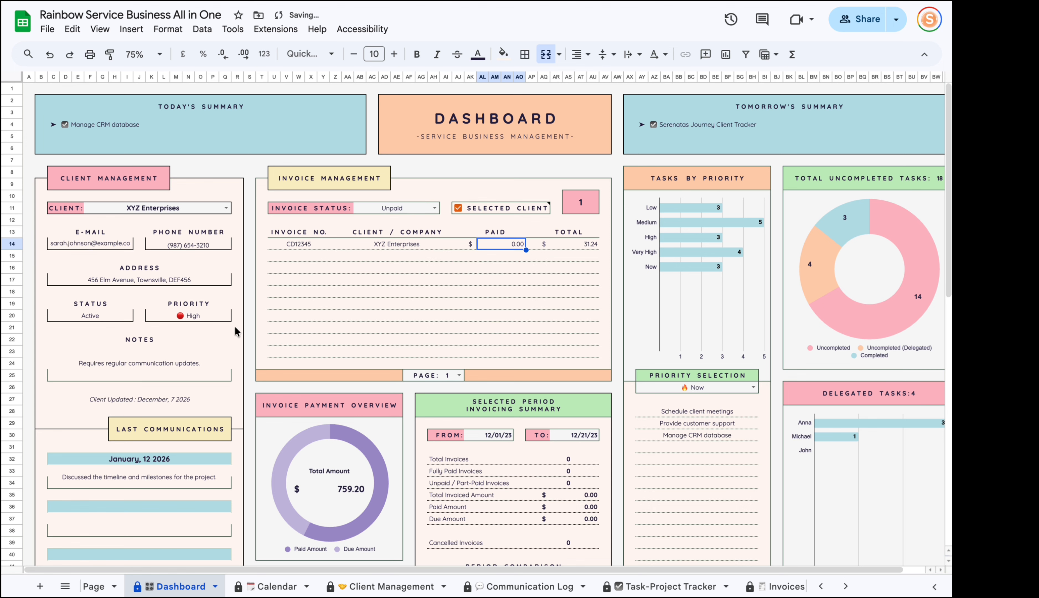
left_click(563, 251)
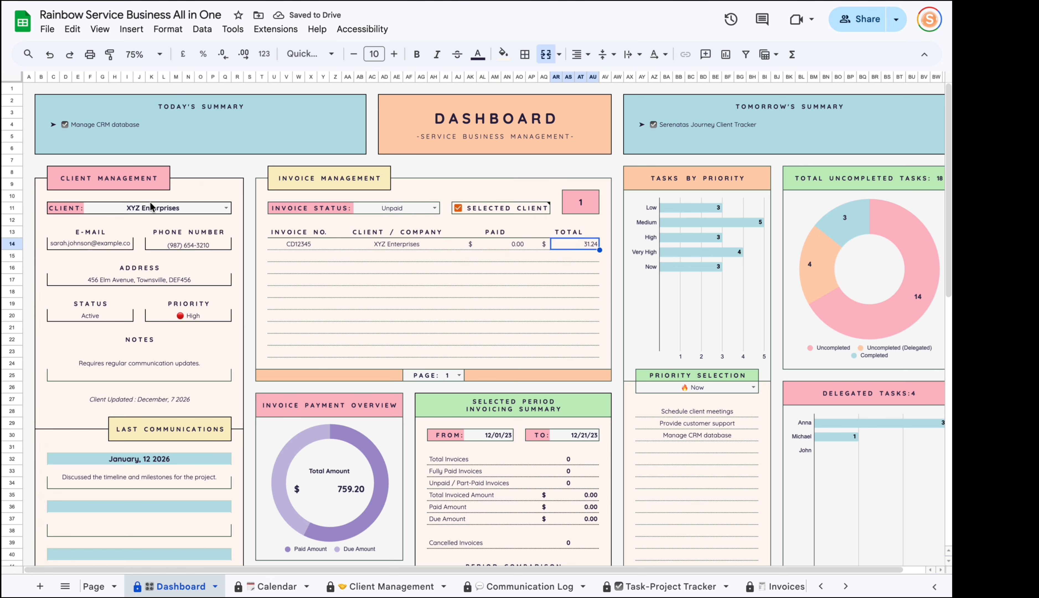
left_click(460, 208)
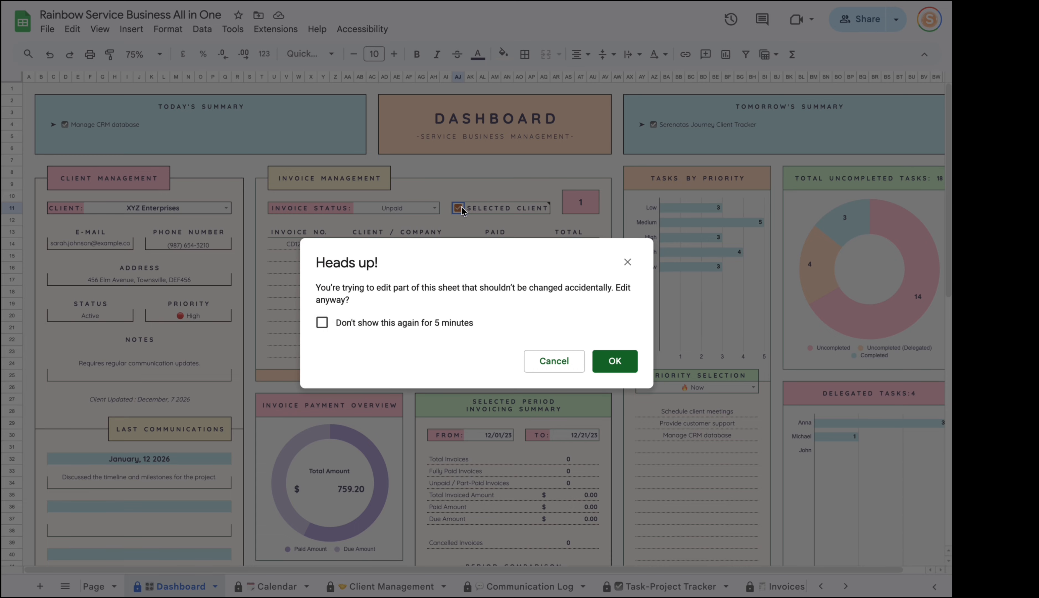
left_click(614, 360)
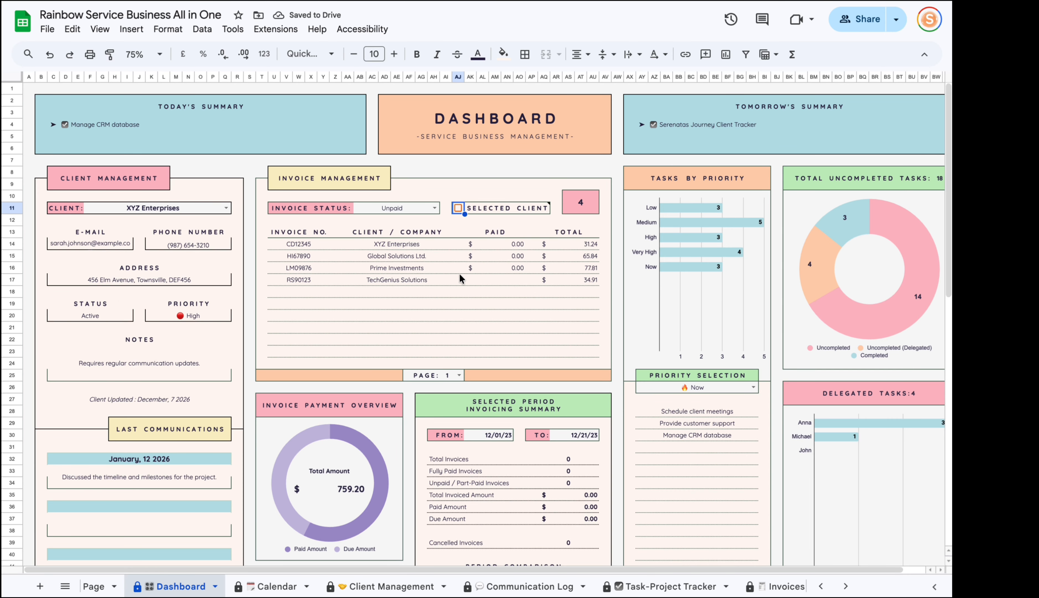
left_click_drag(320, 246, 288, 363)
left_click(459, 375)
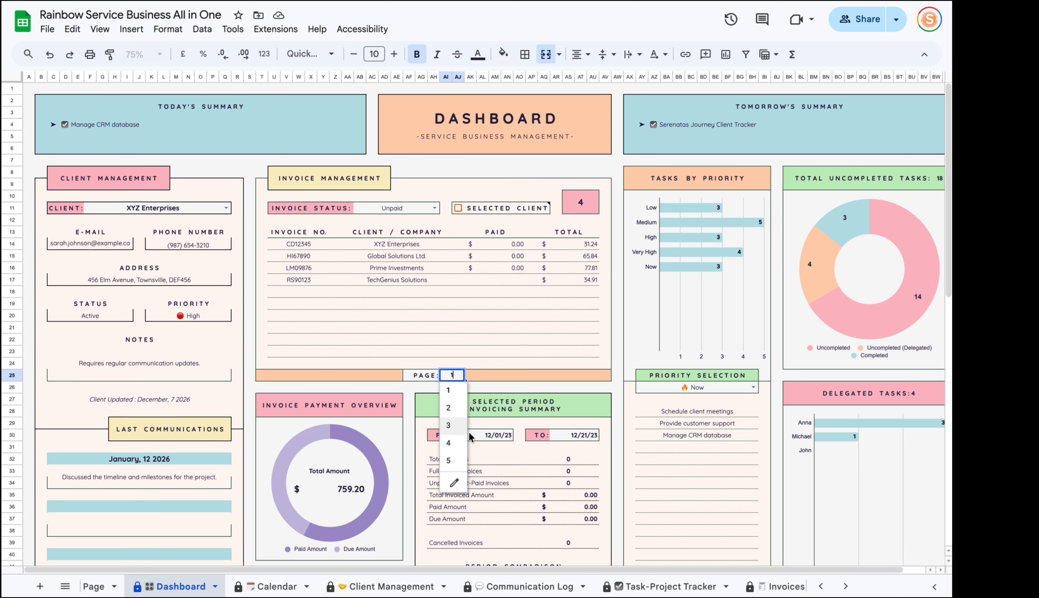
left_click(495, 328)
left_click(458, 375)
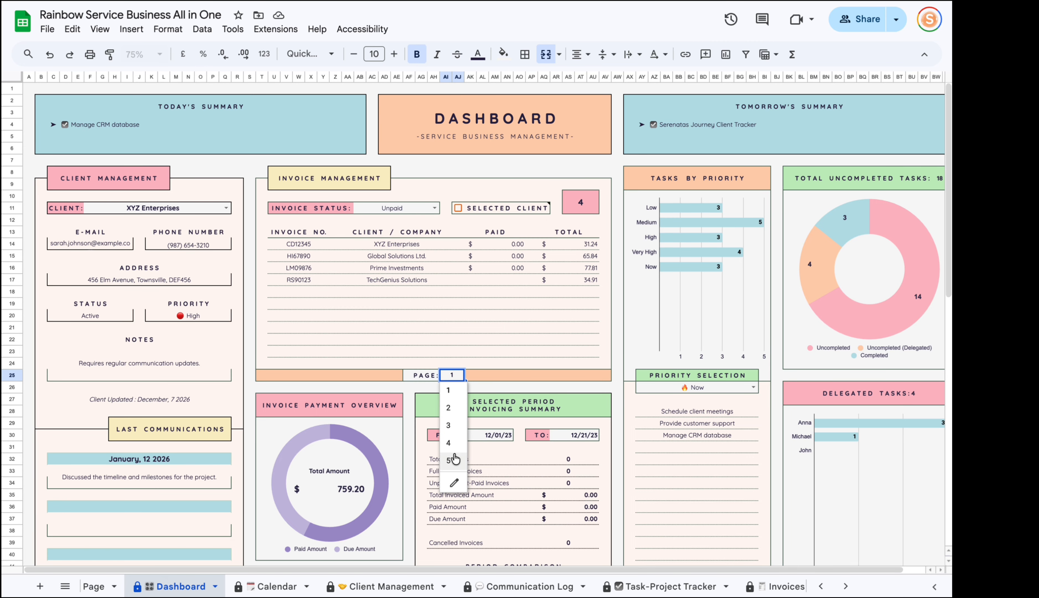
left_click(395, 337)
scroll(497, 285, "down", 4)
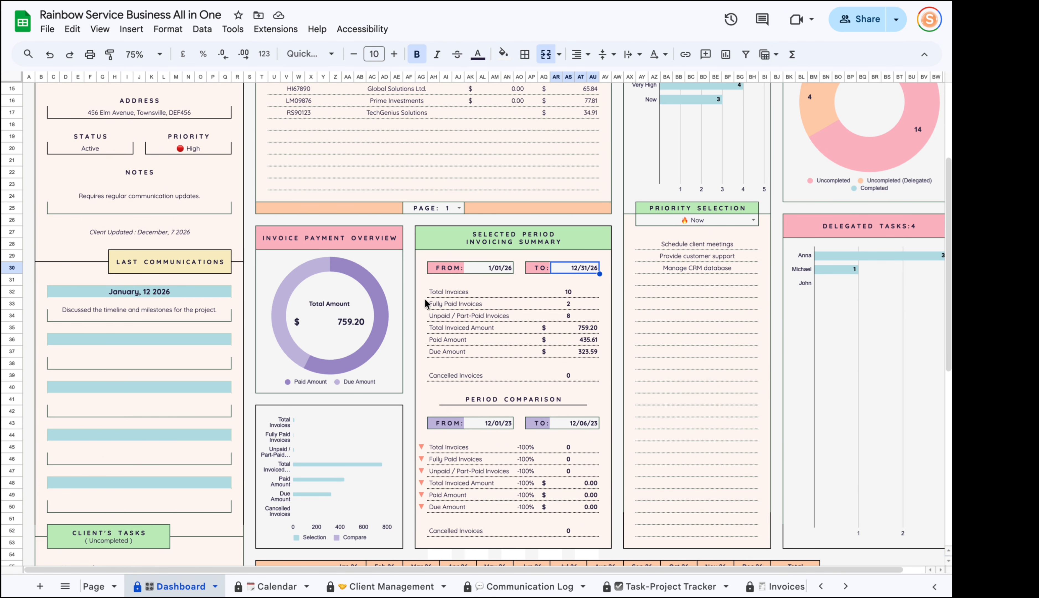
Review the summary rows: Total Invoices, Fully Paid, Unpaid, Paid Amount and Due Amount.
left_click_drag(428, 294, 585, 293)
left_click_drag(452, 306, 454, 328)
left_click_drag(574, 340, 509, 342)
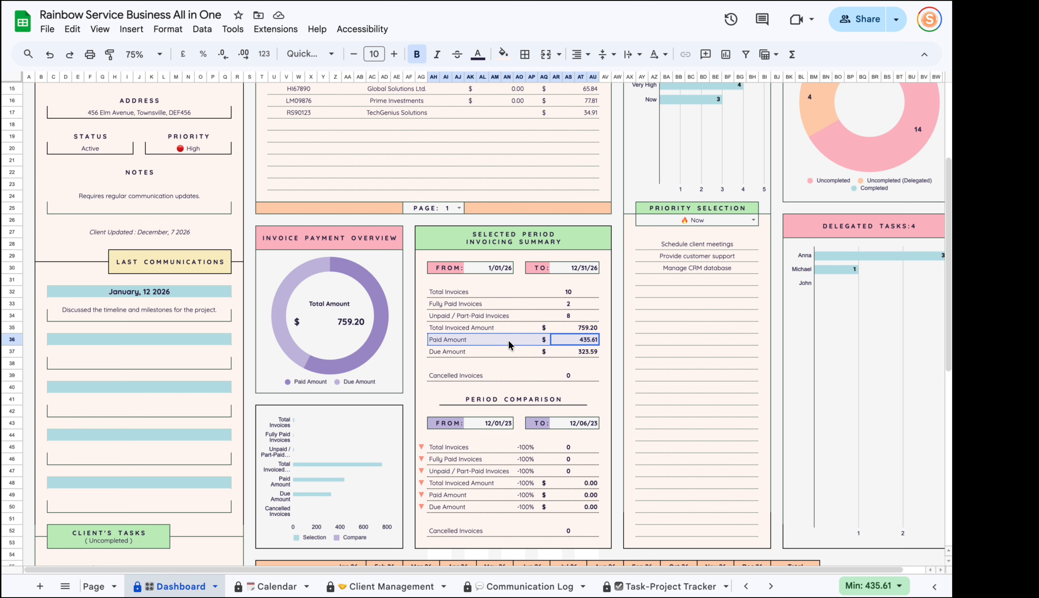
left_click_drag(588, 354, 498, 365)
Change the FROM date to 12/01/26, then review the updated totals and monthly table.
double_click(481, 268)
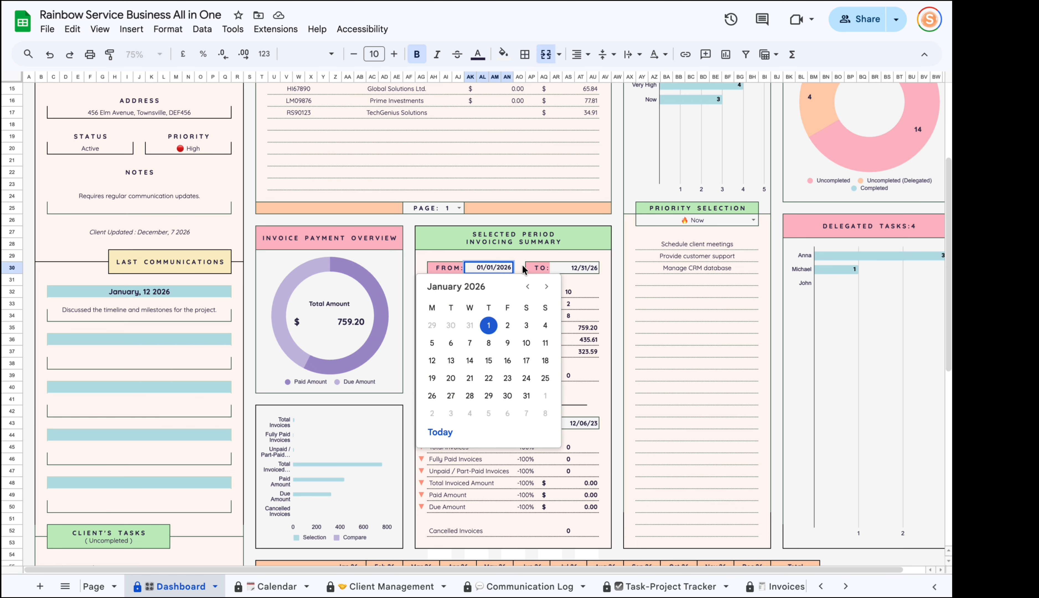
key("Return")
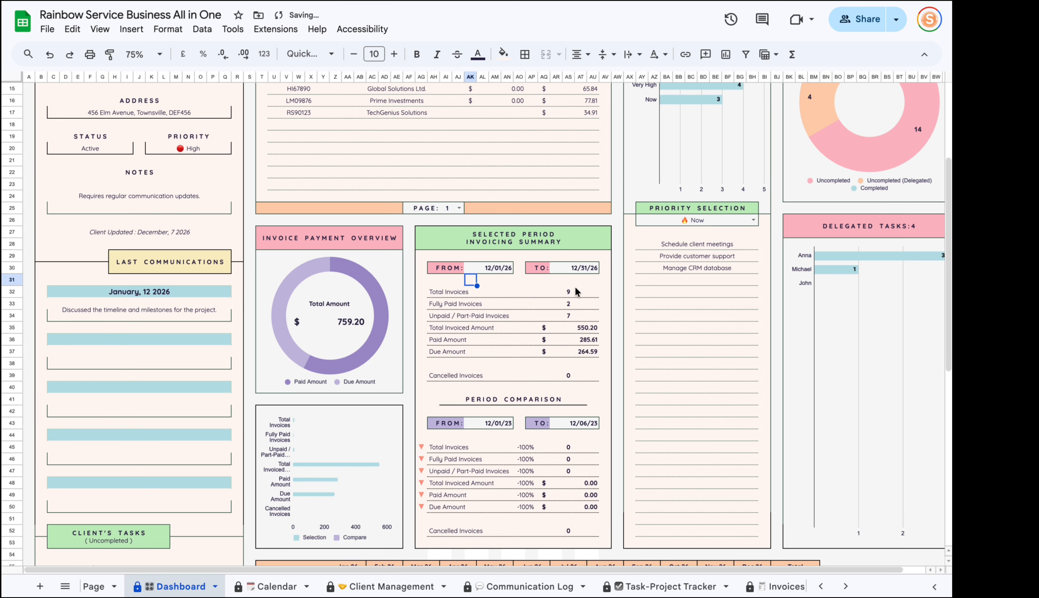
left_click_drag(575, 293, 571, 340)
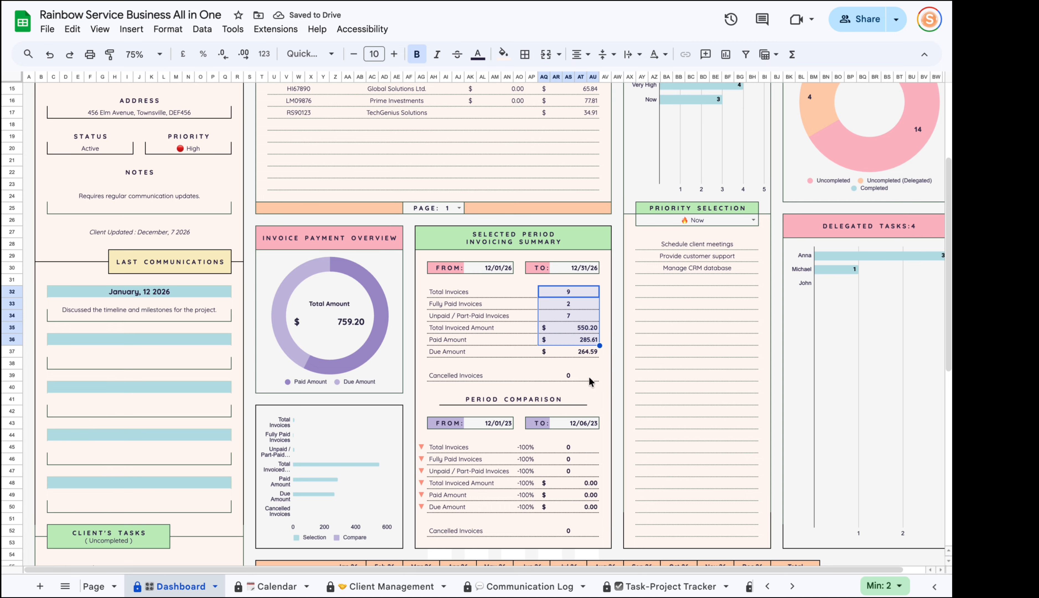
left_click(517, 297)
scroll(540, 340, "down", 3)
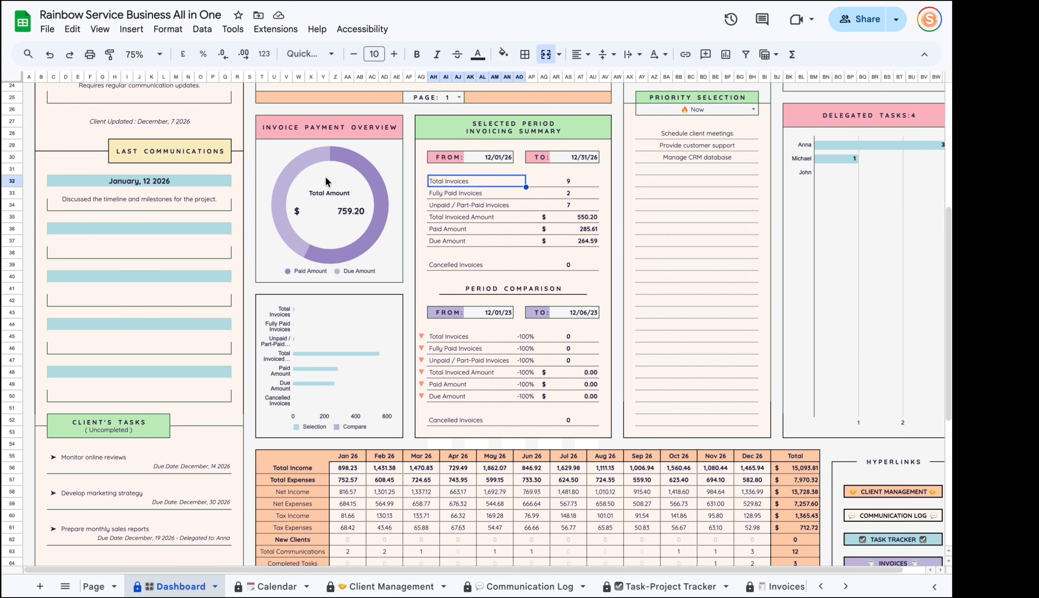
scroll(390, 289, "down", 5)
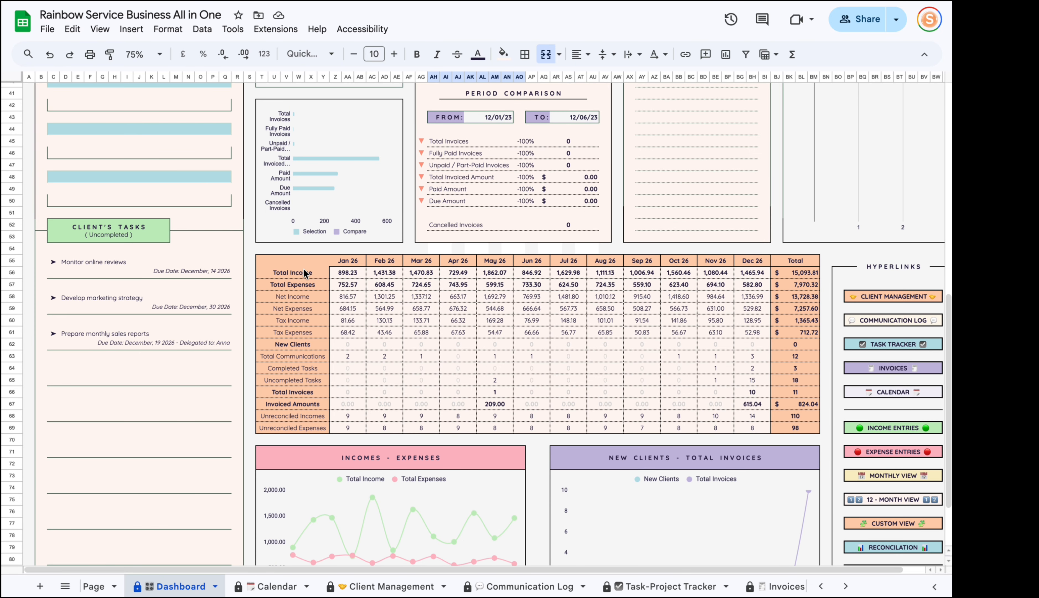
left_click(351, 261)
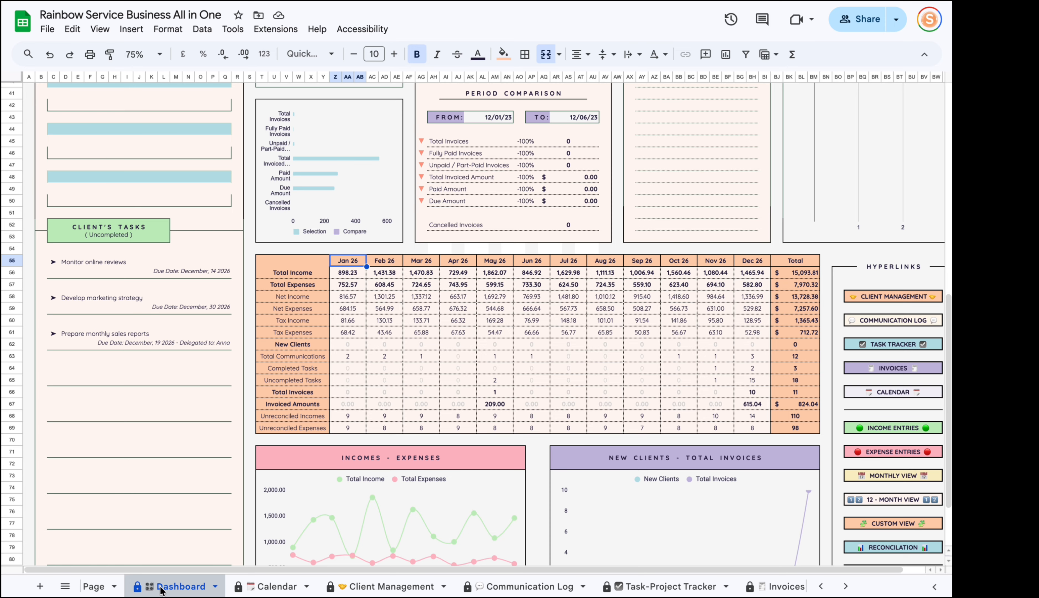
Look over the Setup Page sheet, then return to the Dashboard.
left_click(95, 586)
scroll(685, 271, "up", 10)
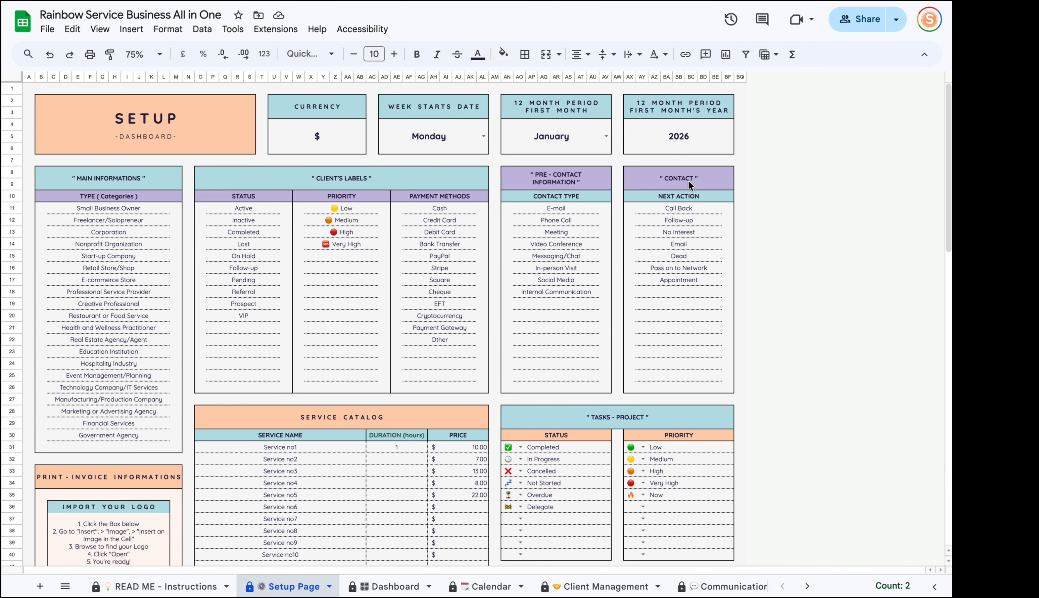
left_click(364, 585)
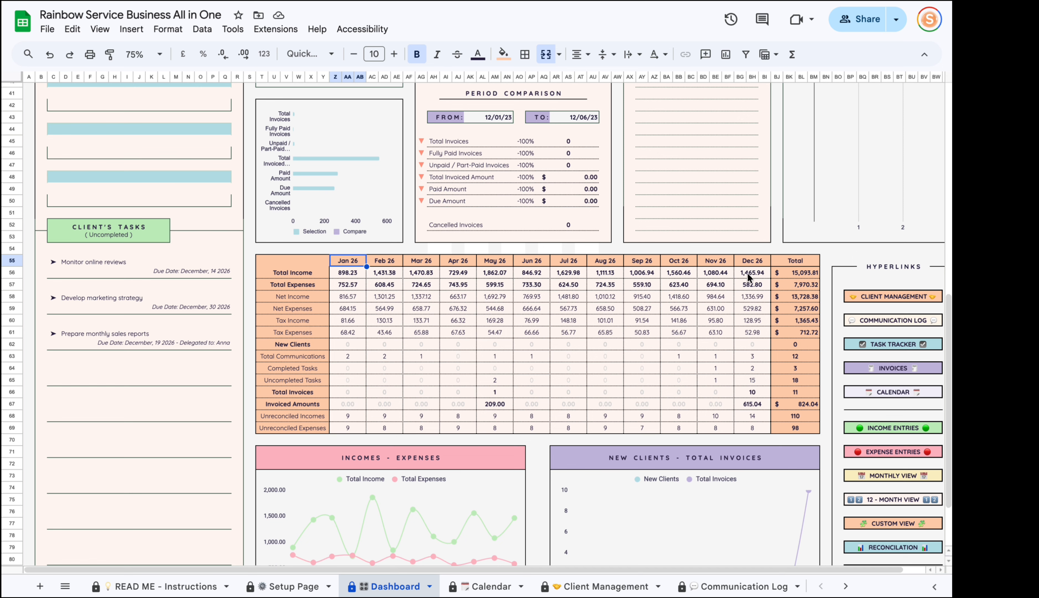
scroll(625, 271, "up", 10)
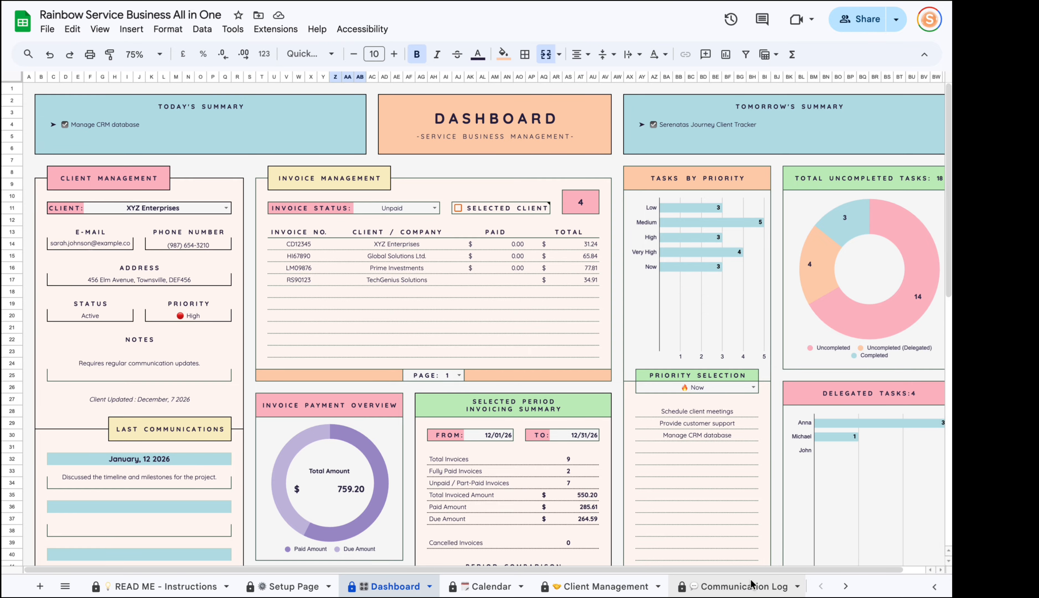
left_click_drag(732, 569, 793, 573)
scroll(719, 355, "down", 2)
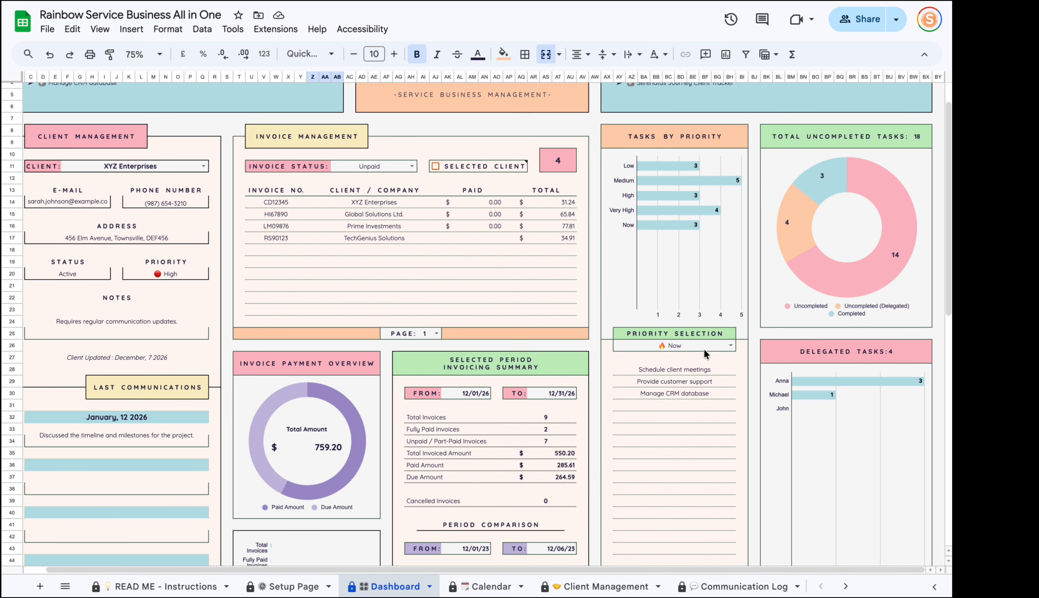
Set Priority Selection to Very High and review the four tasks it lists.
left_click(730, 346)
left_click(662, 414)
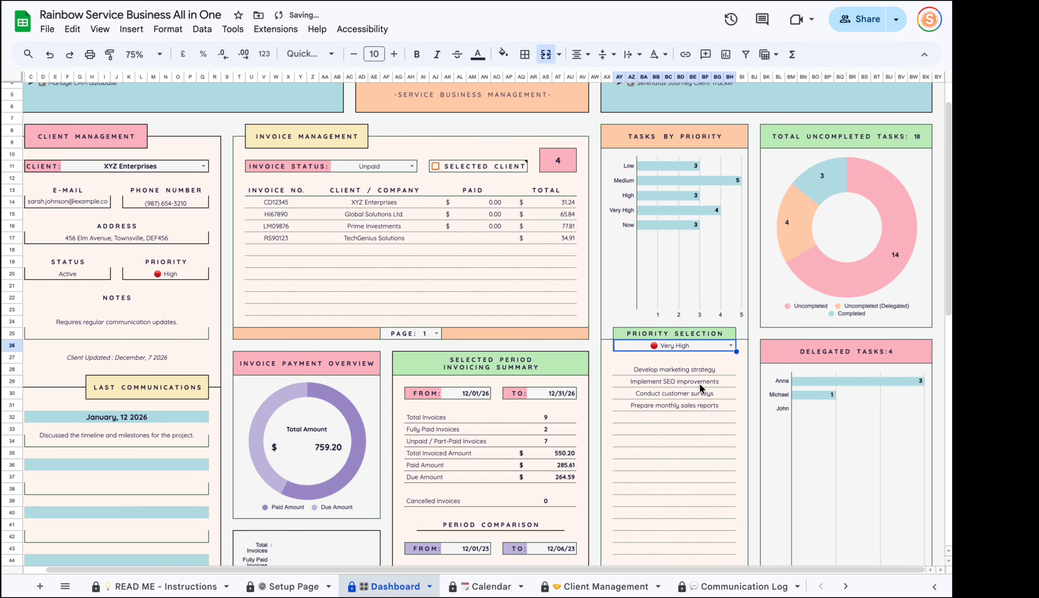
left_click_drag(696, 370, 682, 458)
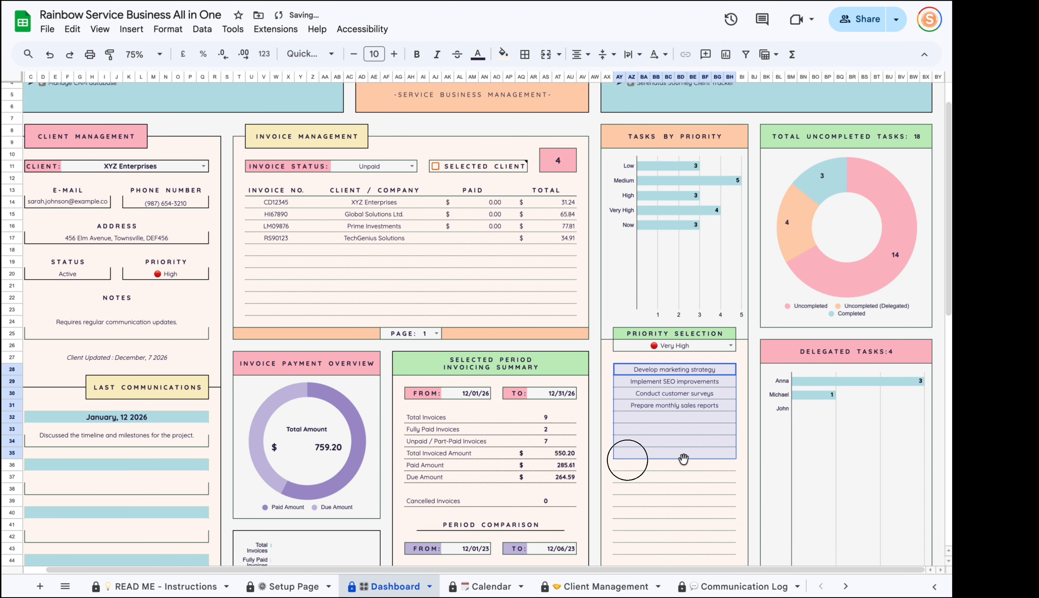
left_click(666, 349)
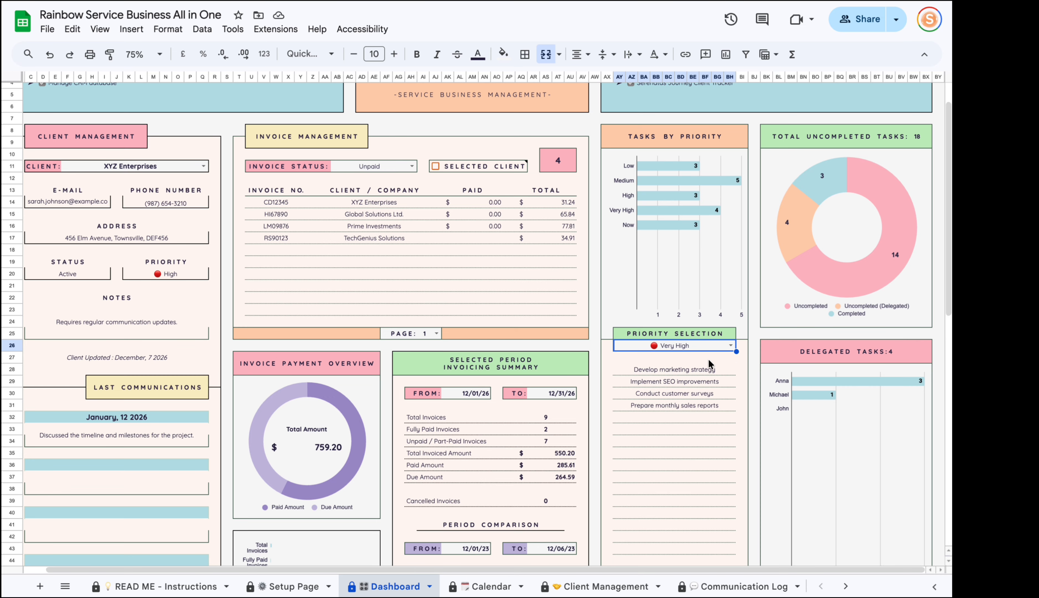
Follow the Task Tracker link to the Task-Project Tracker sheet, then go back to the Dashboard.
scroll(909, 268, "down", 1)
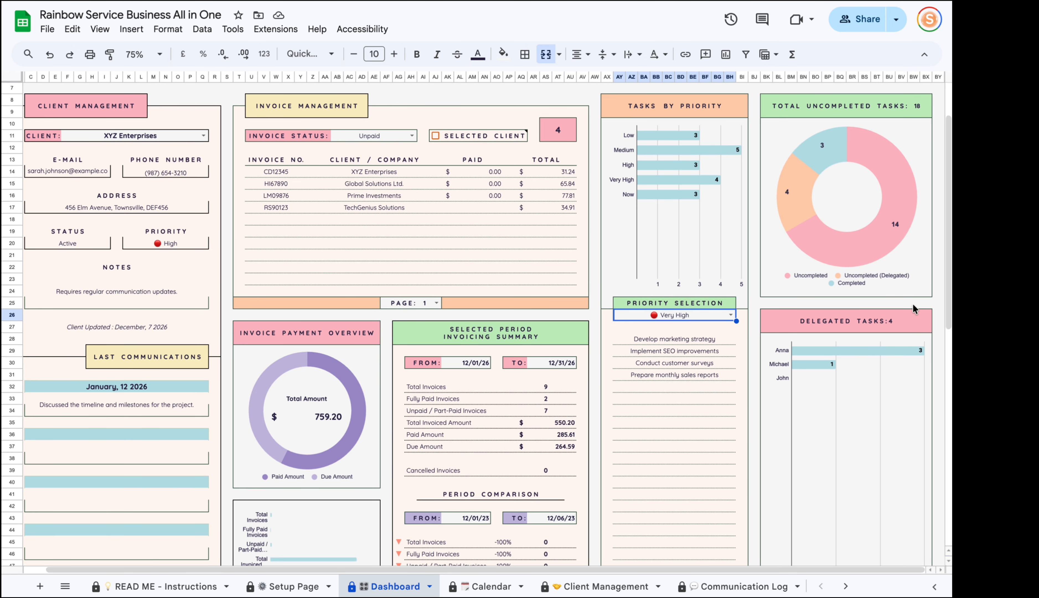
scroll(913, 304, "down", 10)
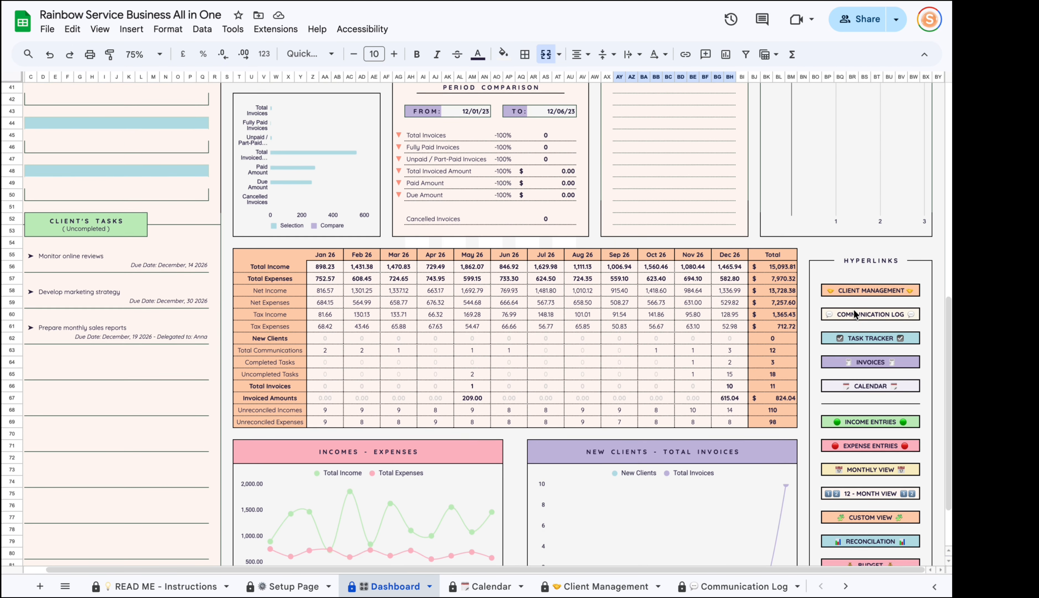
scroll(870, 215, "down", 3)
left_click(858, 255)
left_click(919, 276)
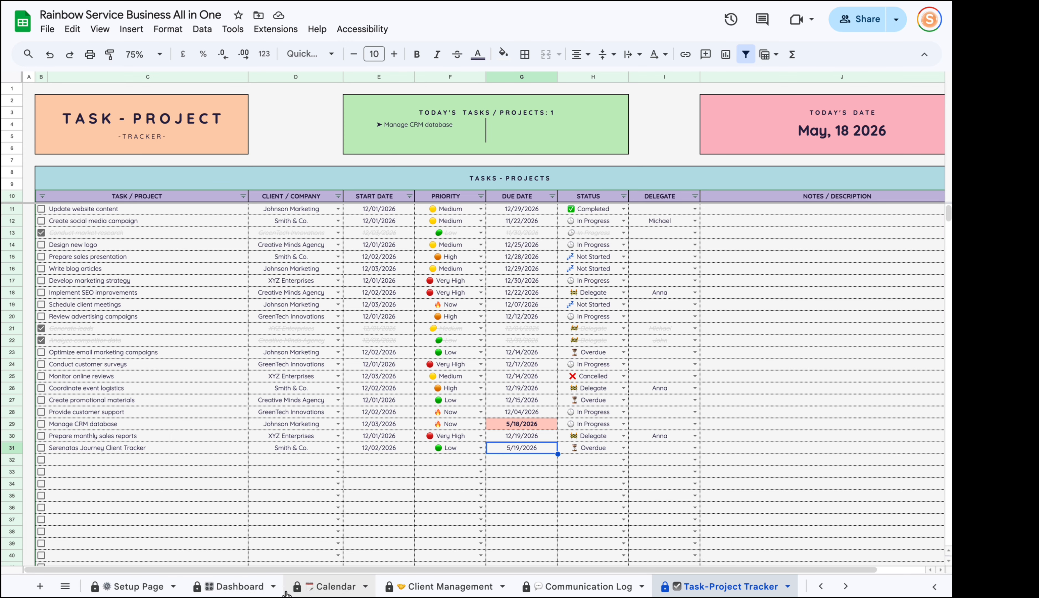
left_click(239, 585)
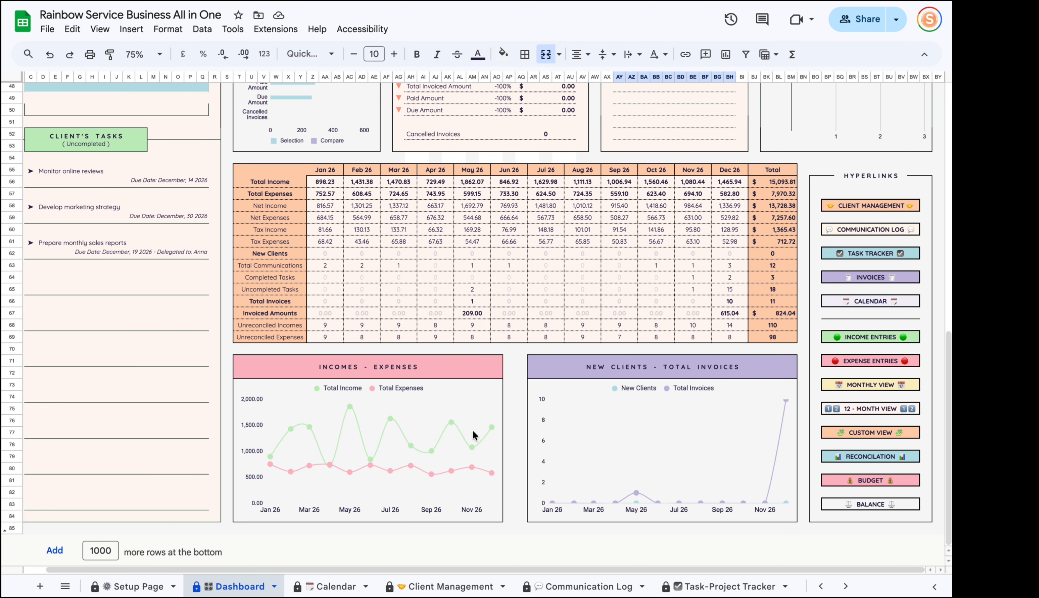
scroll(473, 434, "up", 15)
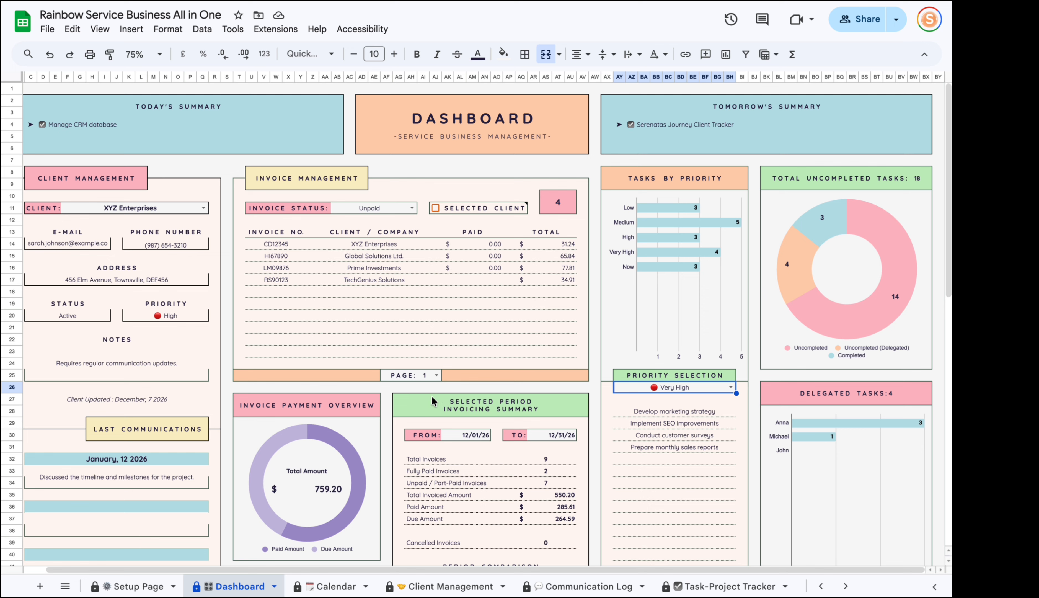
Turn on the Selected Client filter for the Unpaid invoices, confirming the Heads up! warning.
left_click(188, 208)
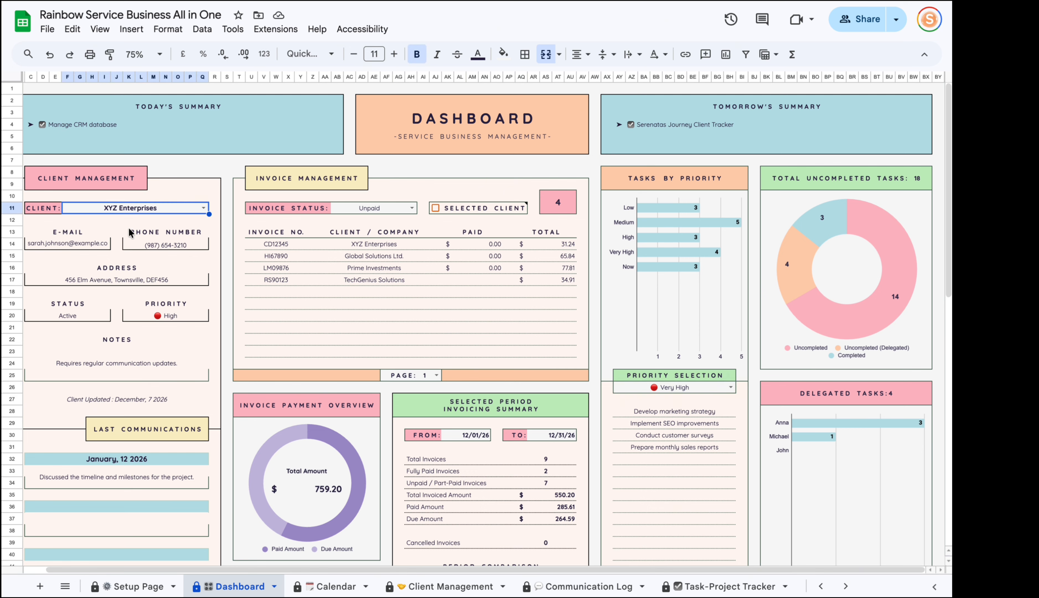
left_click(393, 207)
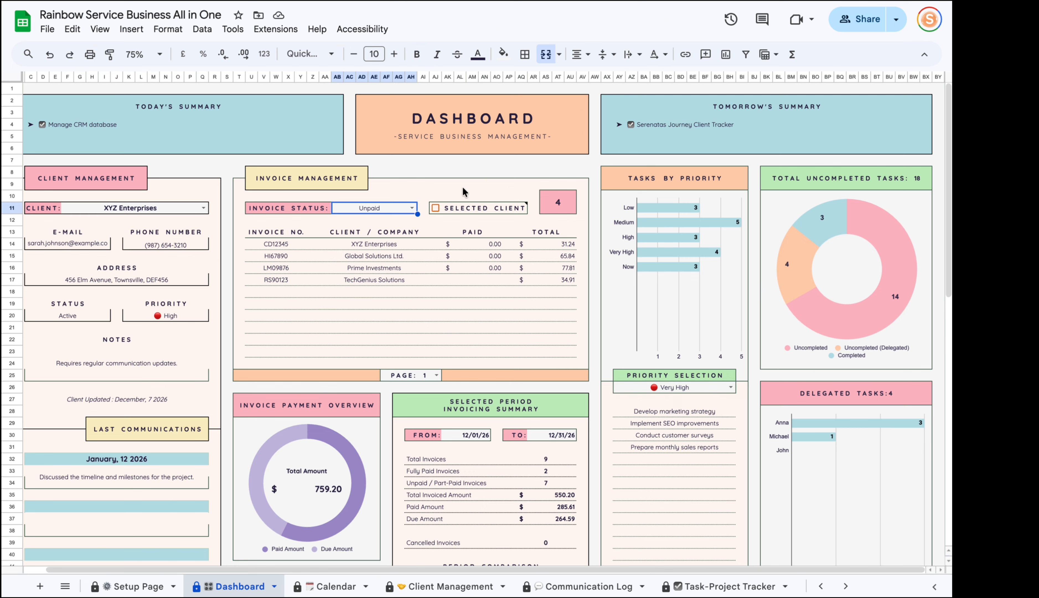
left_click(435, 208)
left_click(615, 361)
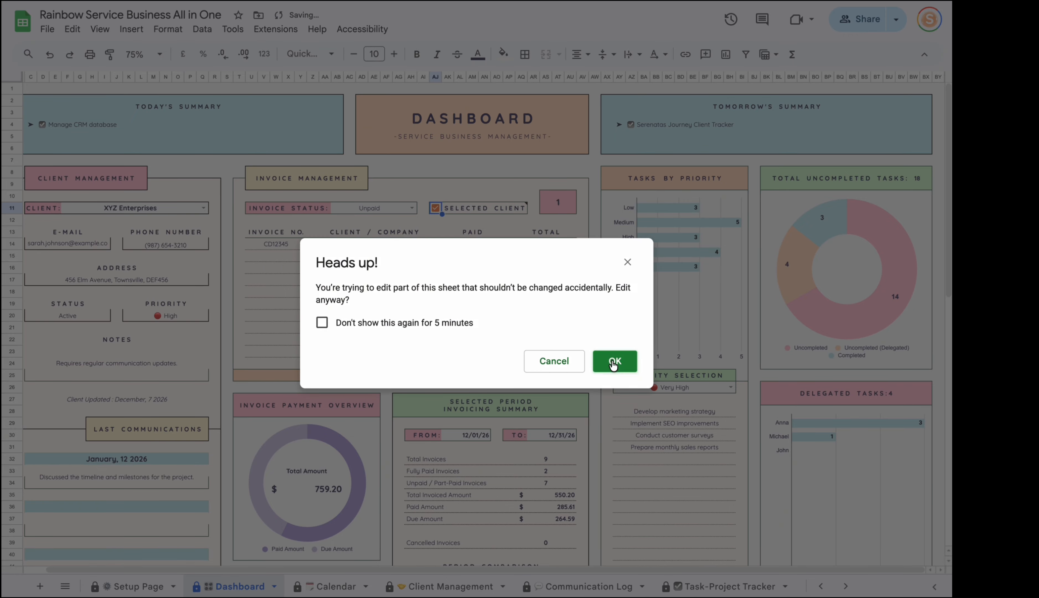
Scroll through the Dashboard to check the single XYZ Enterprises invoice and the Very High task list.
scroll(452, 375, "down", 5)
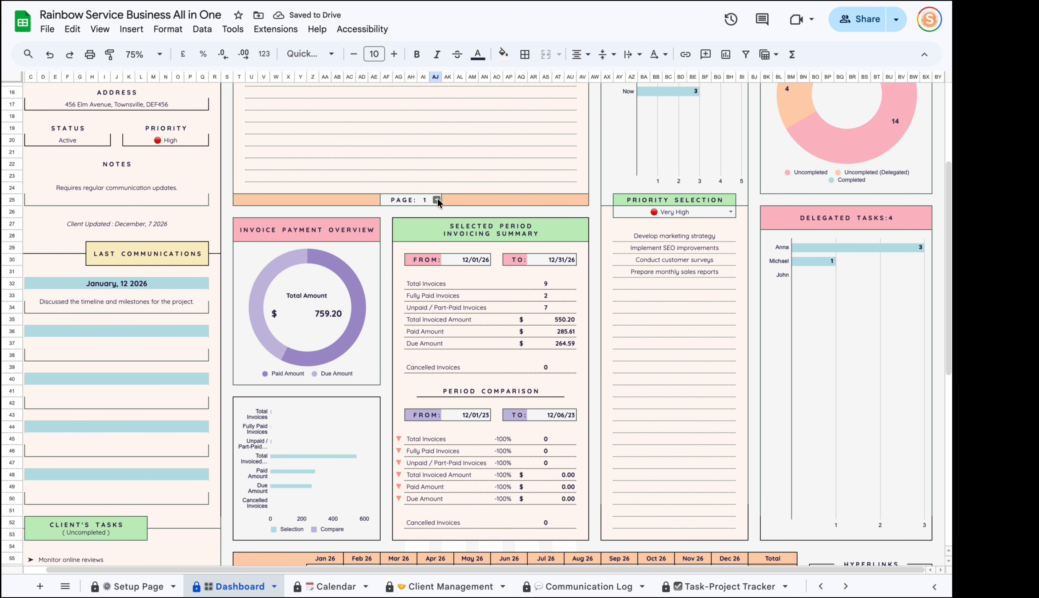
scroll(415, 218, "up", 4)
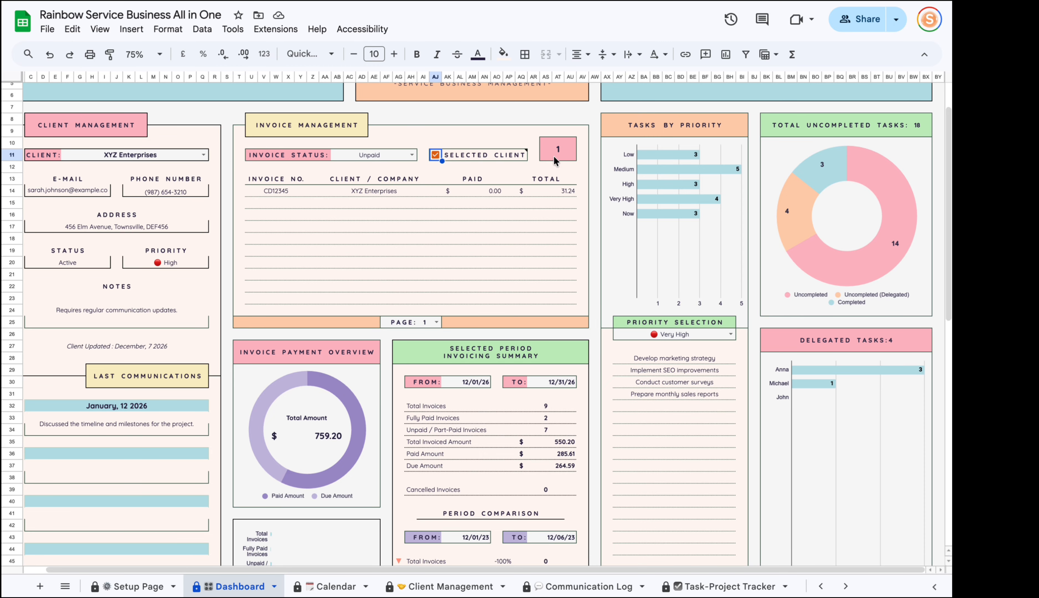
scroll(559, 146, "down", 4)
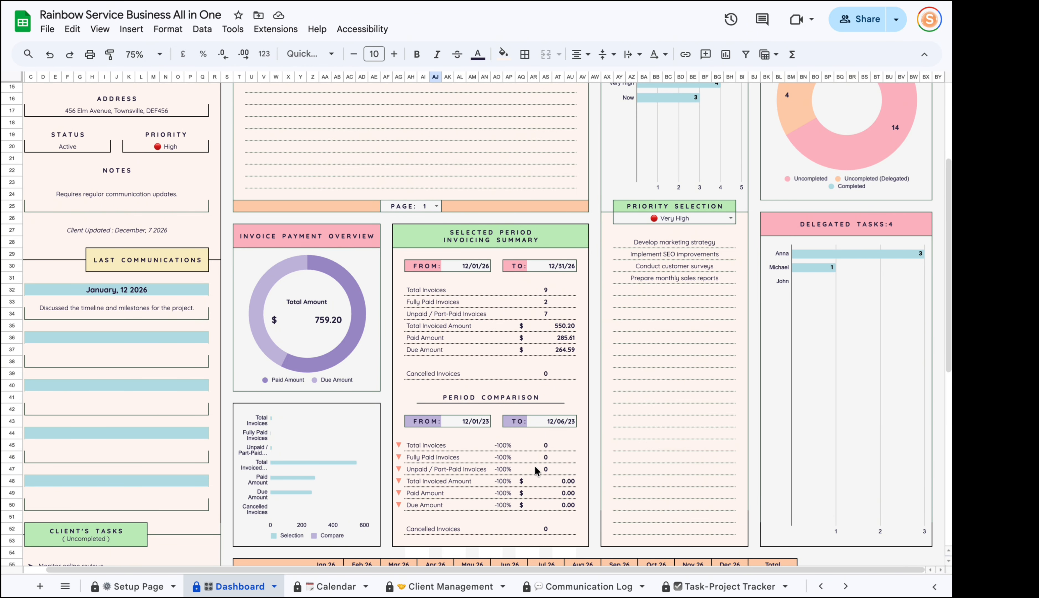
scroll(504, 423, "down", 2)
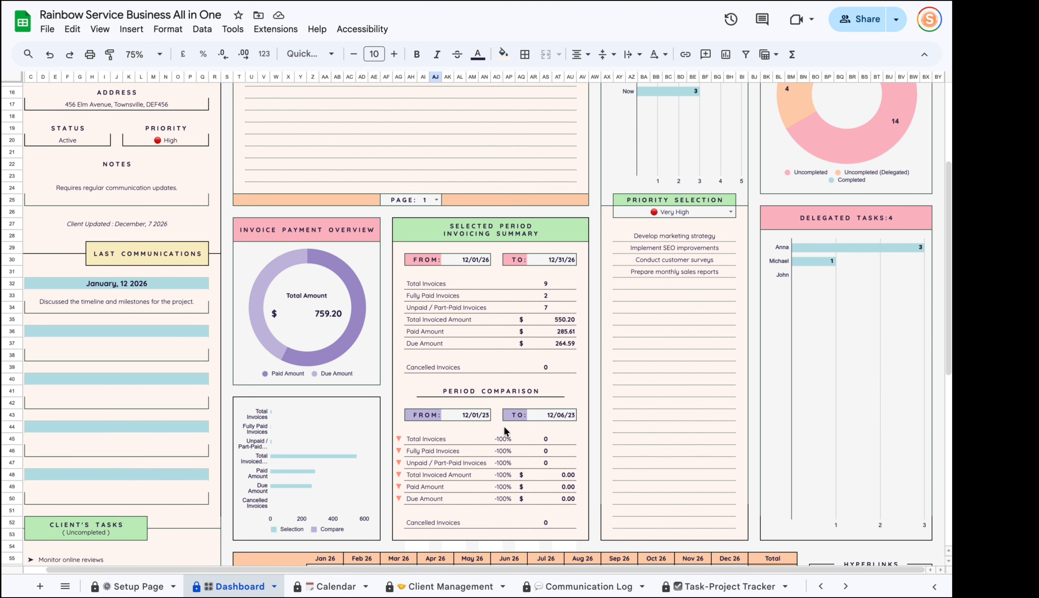
scroll(665, 154, "up", 5)
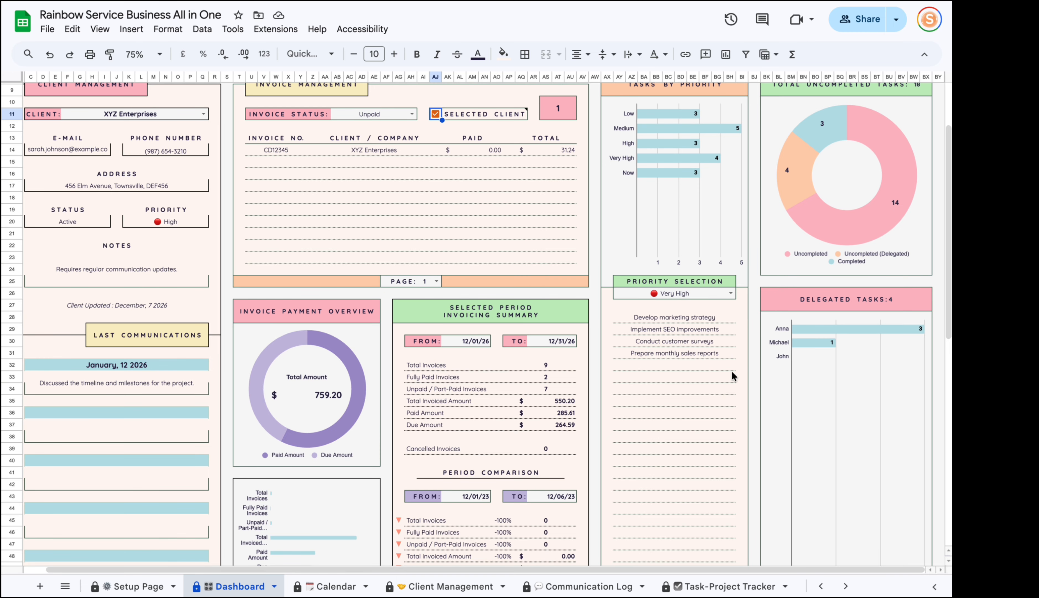
left_click(688, 451)
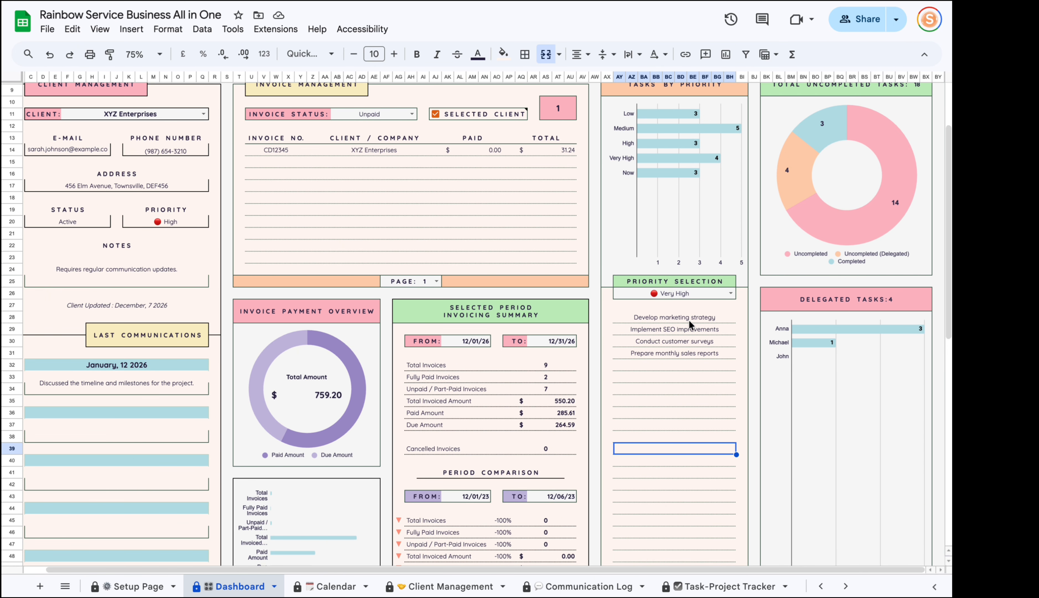
scroll(672, 273, "down", 10)
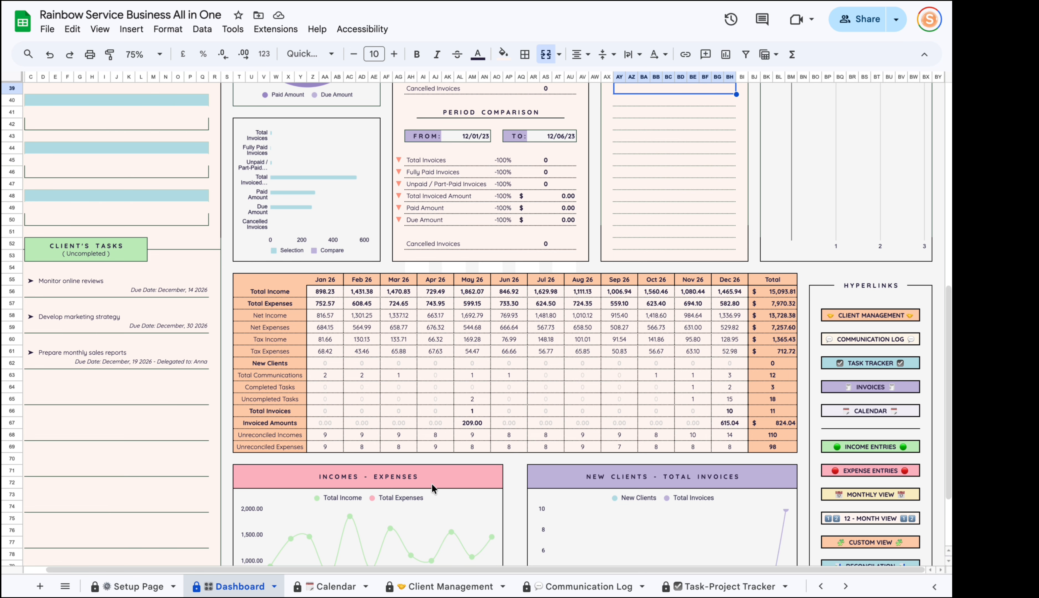
scroll(434, 489, "down", 3)
scroll(744, 359, "up", 12)
scroll(744, 358, "up", 2)
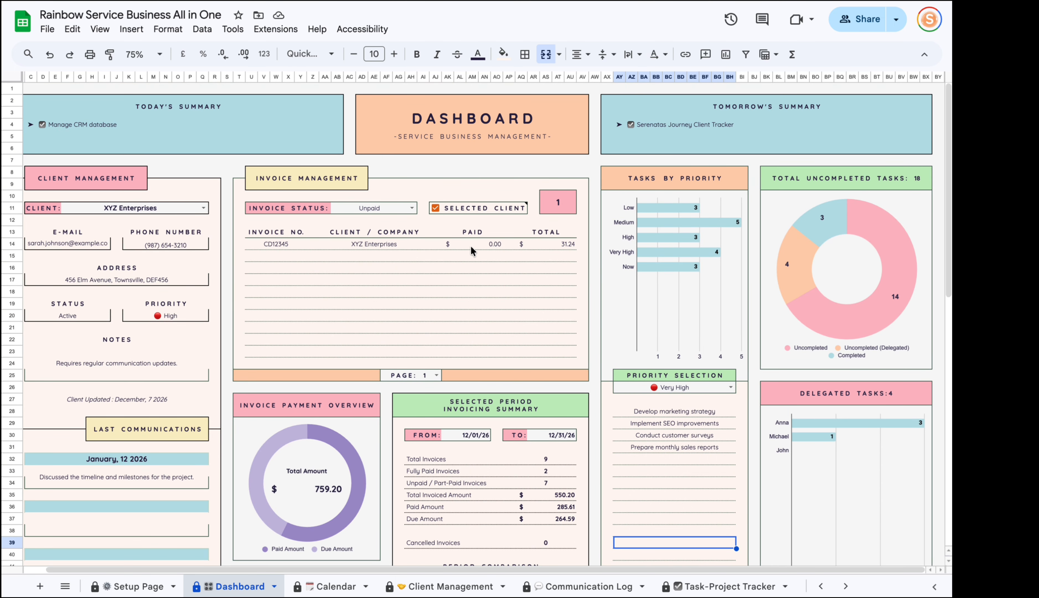